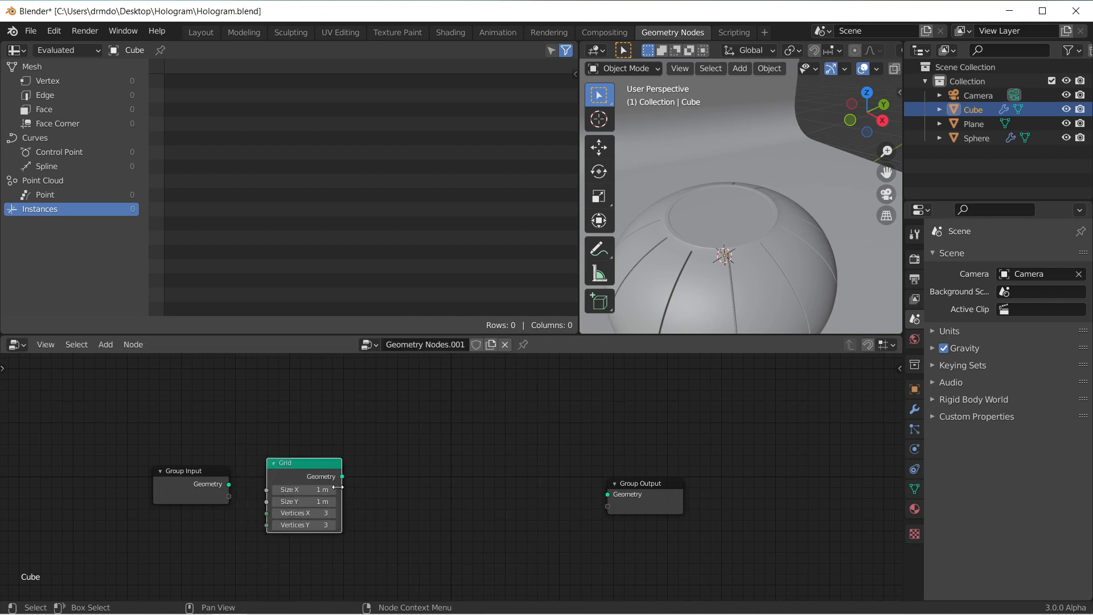
# Step: Connect the Grid node's geometry to the Group Output and raise the Cube object about 2.5 m along Z, above the sphere's flat top
pyautogui.moveTo(342, 476); pyautogui.dragTo(607, 494)
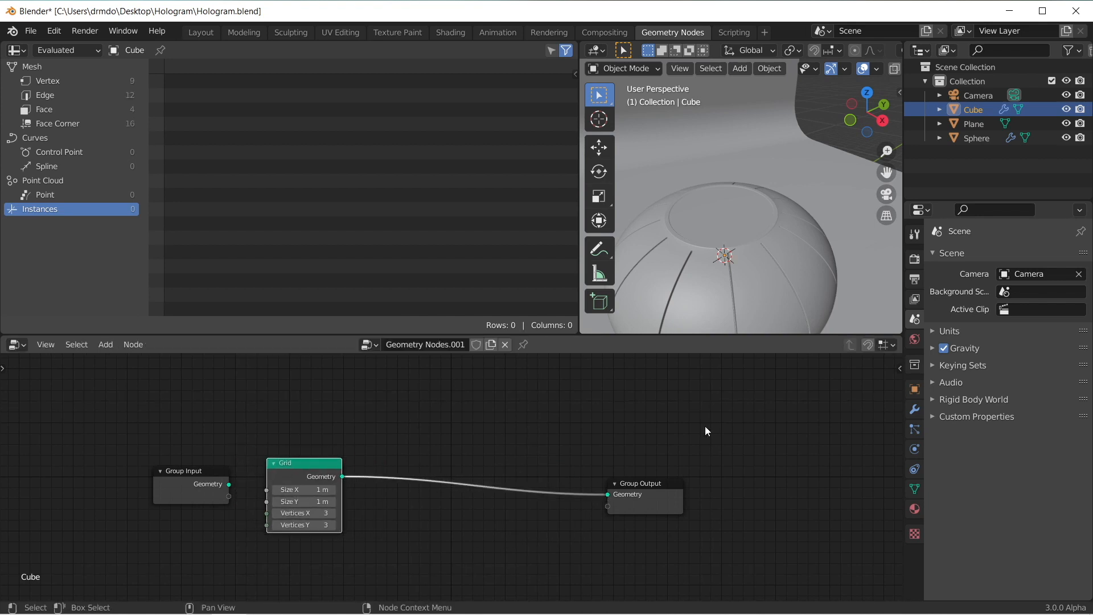
pyautogui.scroll(3, 734, 251)
pyautogui.scroll(-2, 742, 276)
pyautogui.moveTo(742, 275); pyautogui.dragTo(742, 247, button='middle')
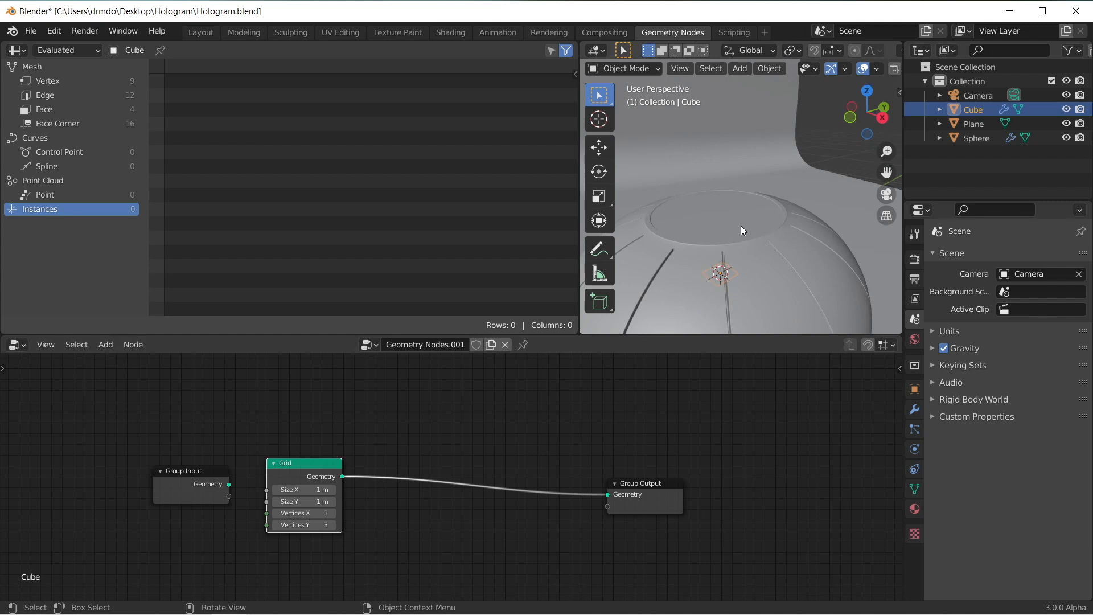
pyautogui.press('g')
pyautogui.press('z')
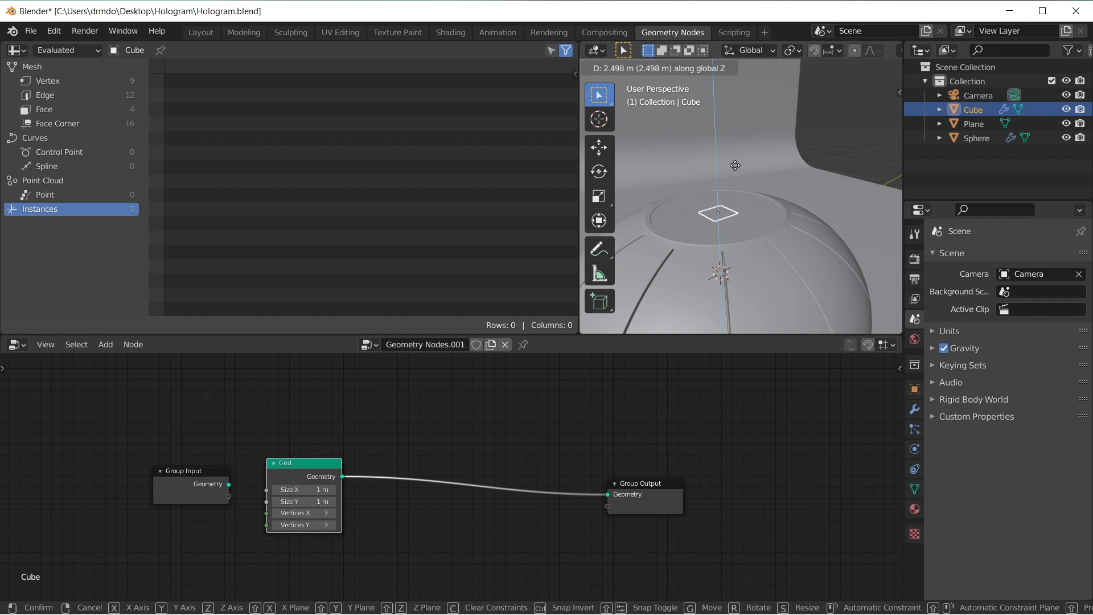
pyautogui.click(736, 174)
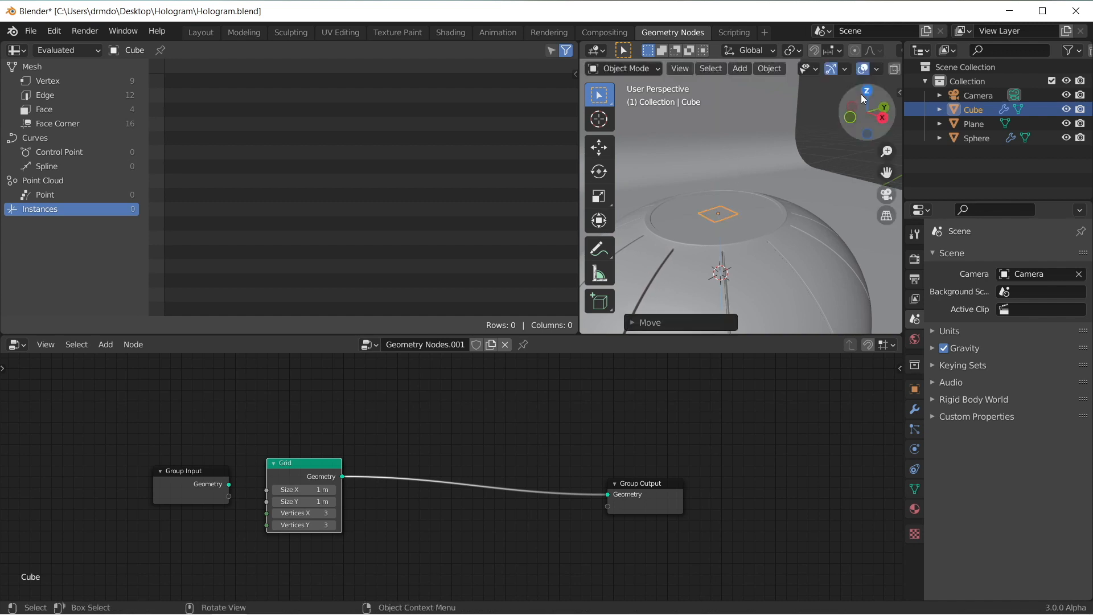
# Step: From the top view, try the Grid node's Size X and Size Y at 4 m and at 4.3 m
pyautogui.click(864, 92)
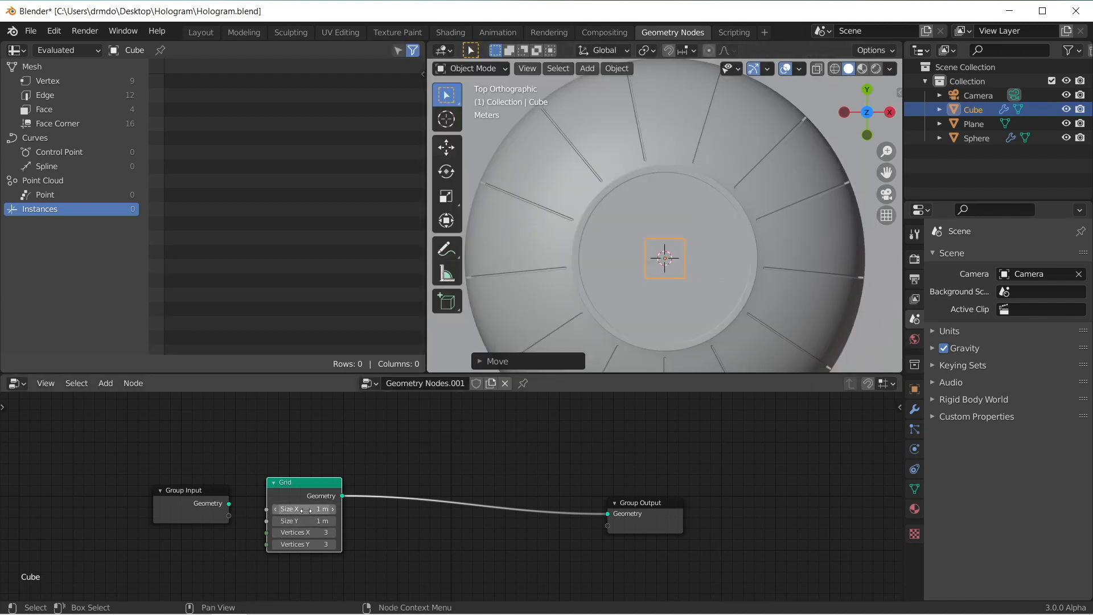
pyautogui.moveTo(306, 509); pyautogui.dragTo(306, 521)
pyautogui.write('4')
pyautogui.press('Return')
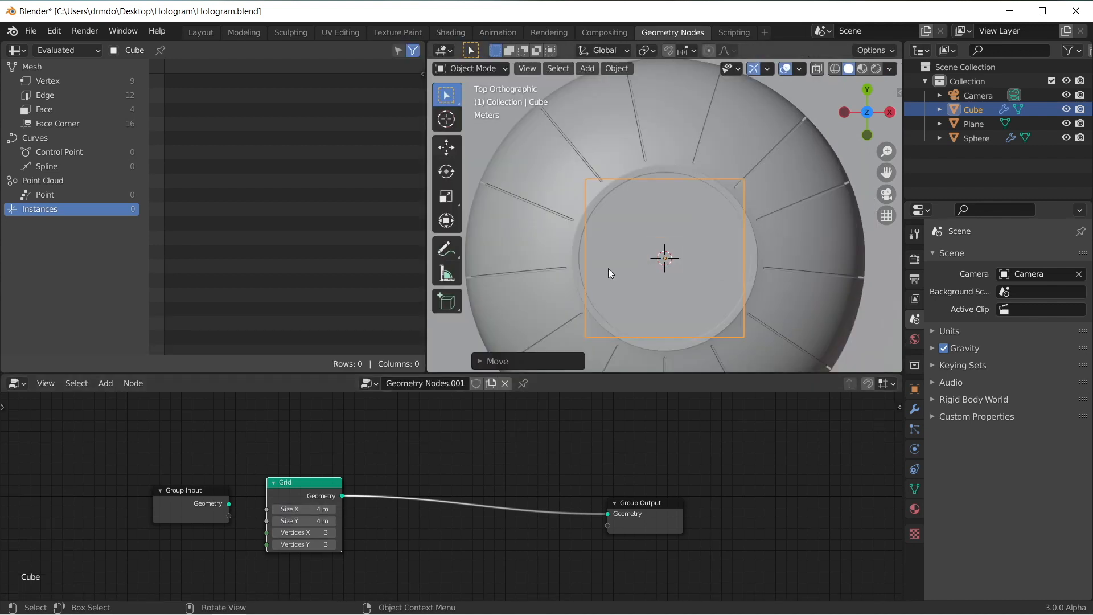
pyautogui.scroll(3, 658, 243)
pyautogui.scroll(-2, 629, 254)
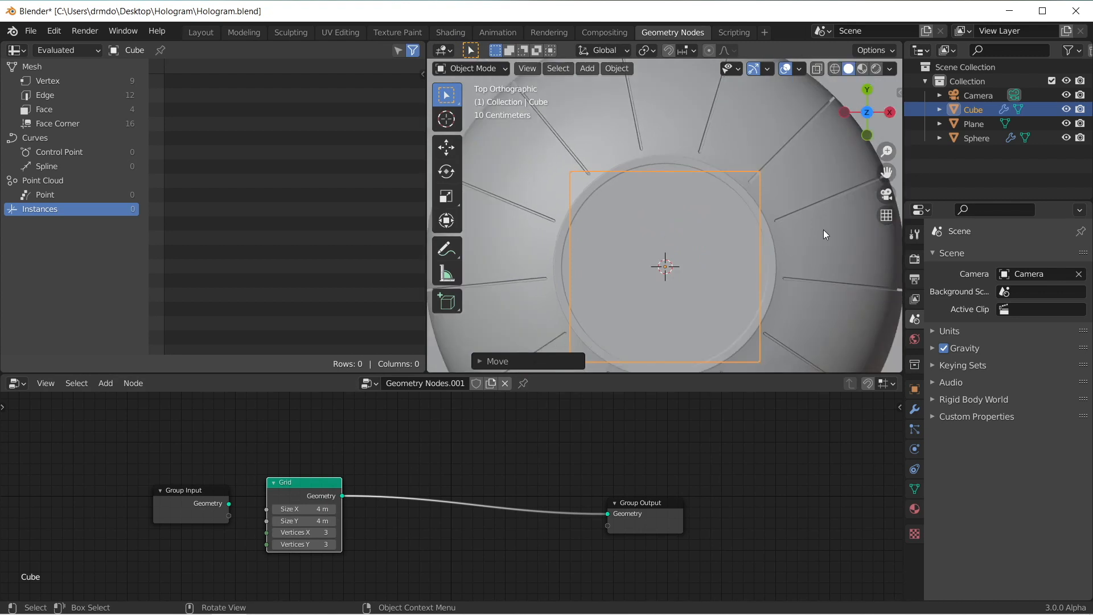
pyautogui.moveTo(317, 509); pyautogui.dragTo(318, 521)
pyautogui.write('4.3')
pyautogui.press('Return')
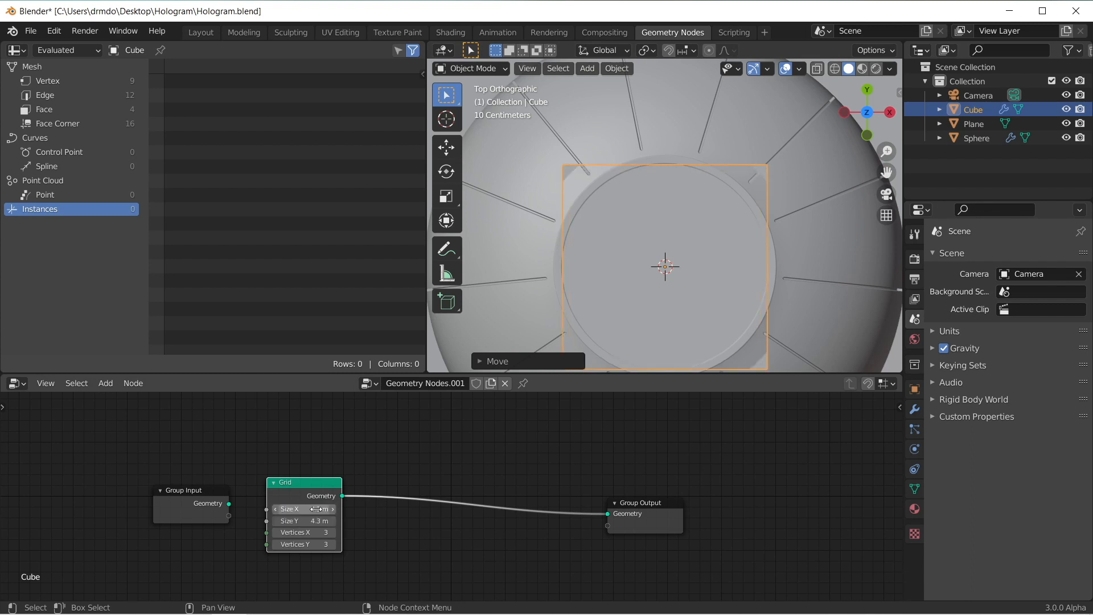
# Step: Set both Size X and Size Y of the Grid node to 4.4 m
pyautogui.moveTo(307, 509); pyautogui.dragTo(307, 521)
pyautogui.write('4.4')
pyautogui.press('Return')
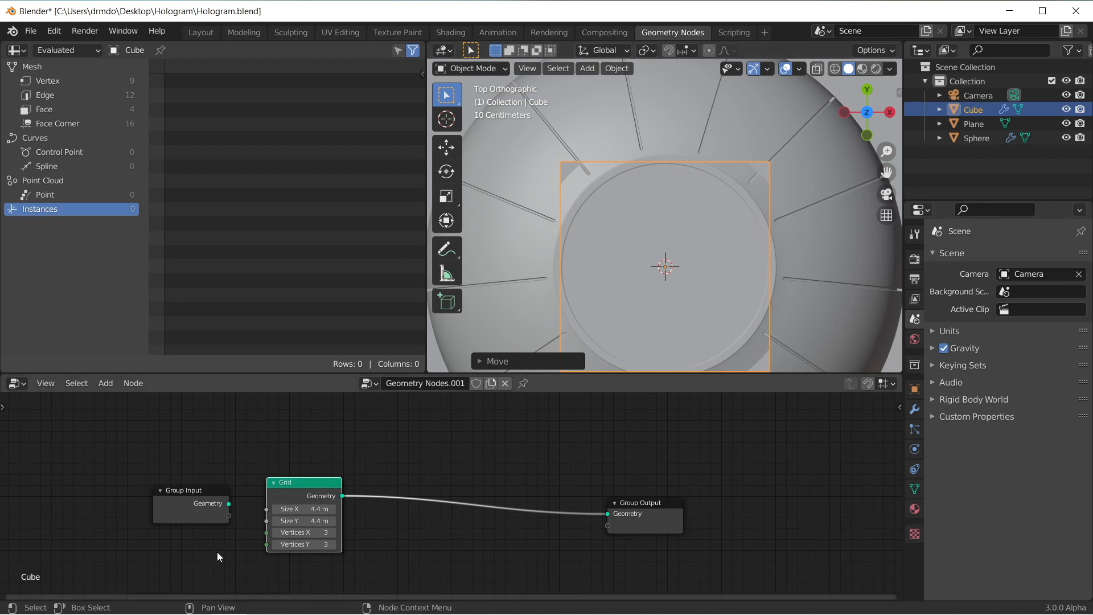
# Step: Set the Grid node's Vertices X and Vertices Y to 50, checking its density in wireframe before returning to solid shading
pyautogui.moveTo(313, 532); pyautogui.dragTo(314, 545)
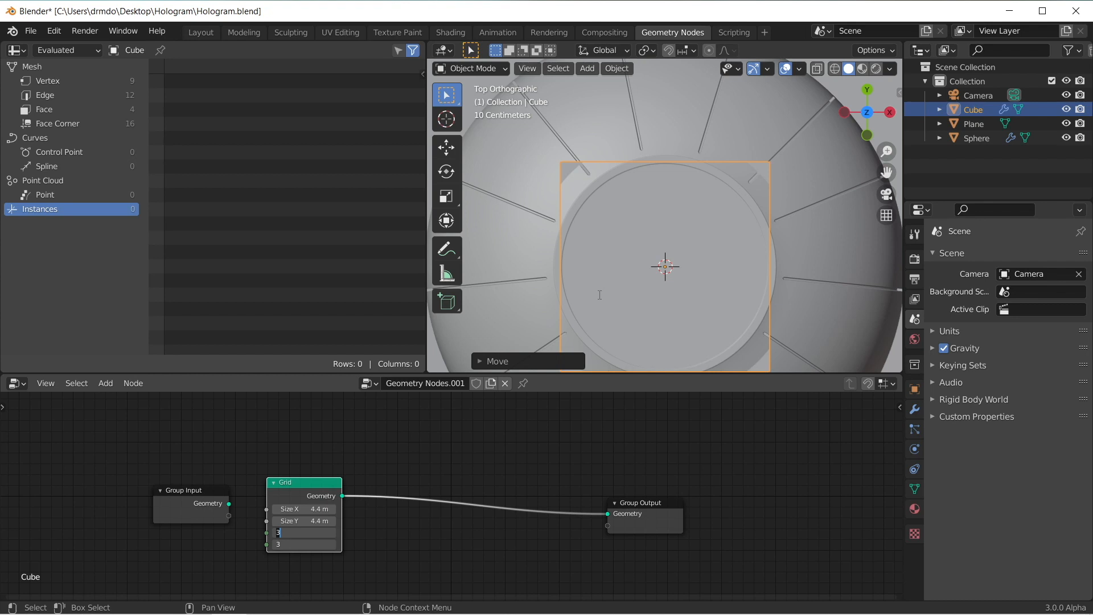
pyautogui.write('50')
pyautogui.press('Return')
pyautogui.hotkey('shift', 'z')
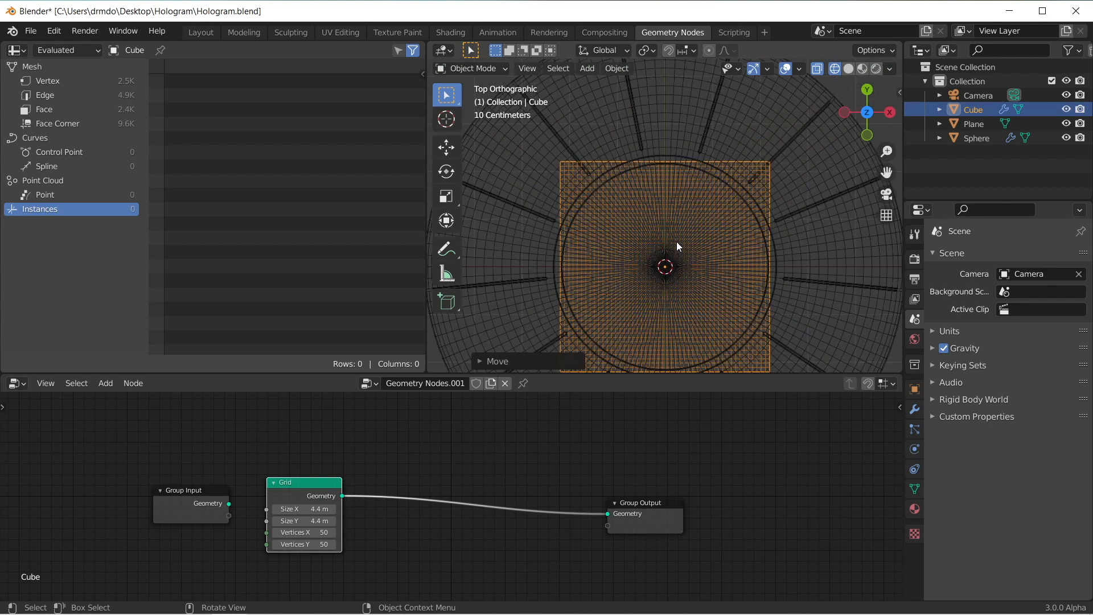
pyautogui.click(847, 70)
pyautogui.moveTo(672, 268); pyautogui.dragTo(652, 190, button='middle')
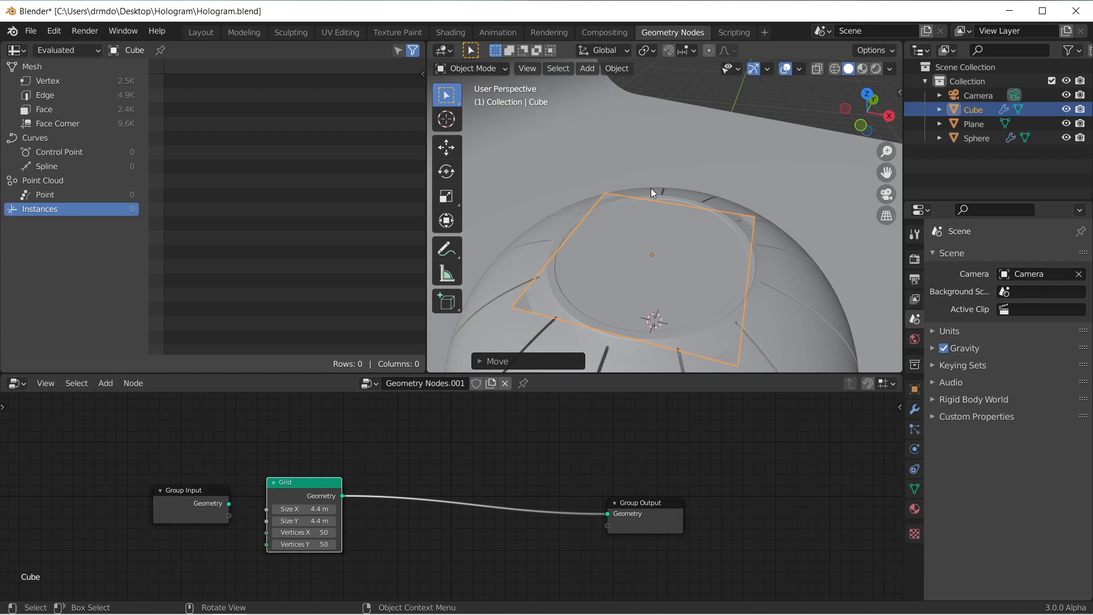
pyautogui.moveTo(659, 193)
pyautogui.mouseDown(button='middle')
pyautogui.moveTo(667, 217)
pyautogui.moveTo(672, 198)
pyautogui.mouseUp(button='middle')
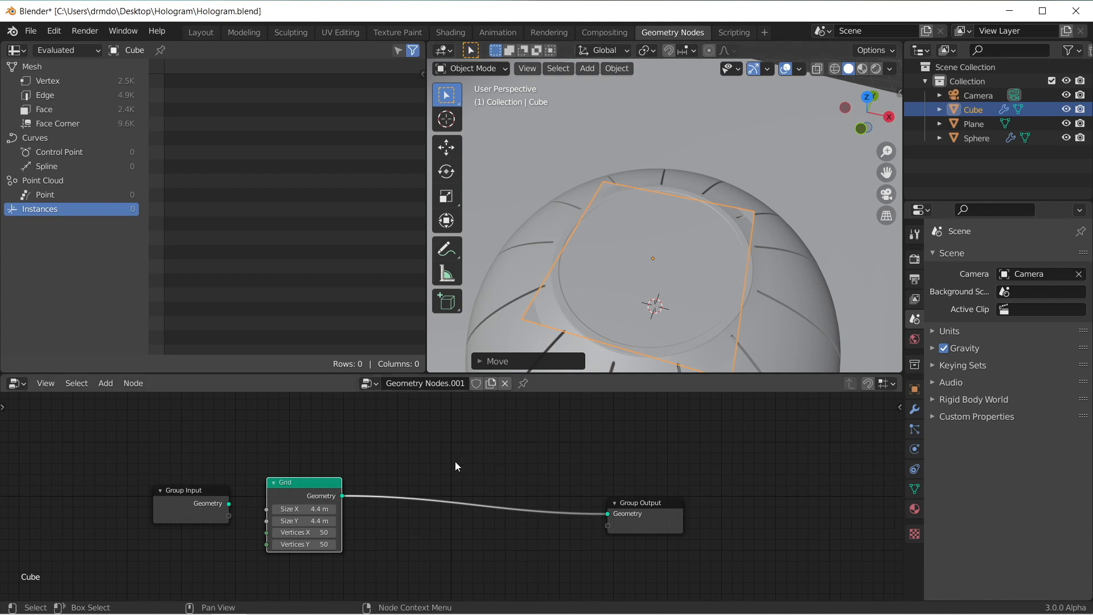
# Step: Add an Attribute Vector Math node on the link between the Grid and Group Output nodes
pyautogui.scroll(1, 456, 461)
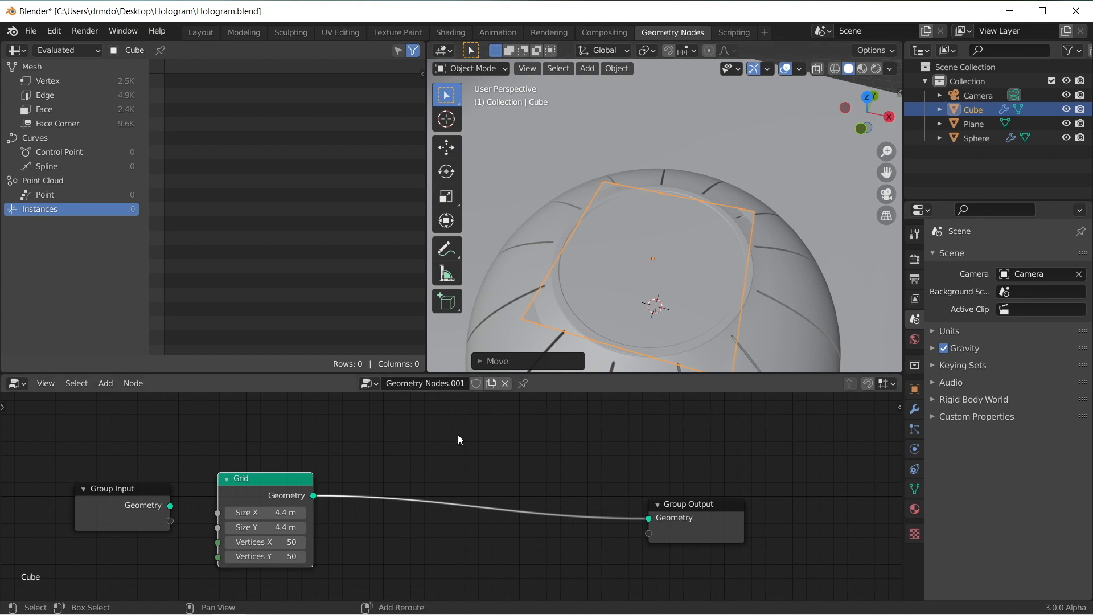
pyautogui.hotkey('shift', 'a')
pyautogui.write('att')
pyautogui.press('BackSpace')
pyautogui.press('BackSpace')
pyautogui.press('BackSpace')
pyautogui.write('vecotr')
pyautogui.press('Down')
pyautogui.press('Down')
pyautogui.press('Down')
pyautogui.press('Down')
pyautogui.press('Down')
pyautogui.press('Up')
pyautogui.press('Return')
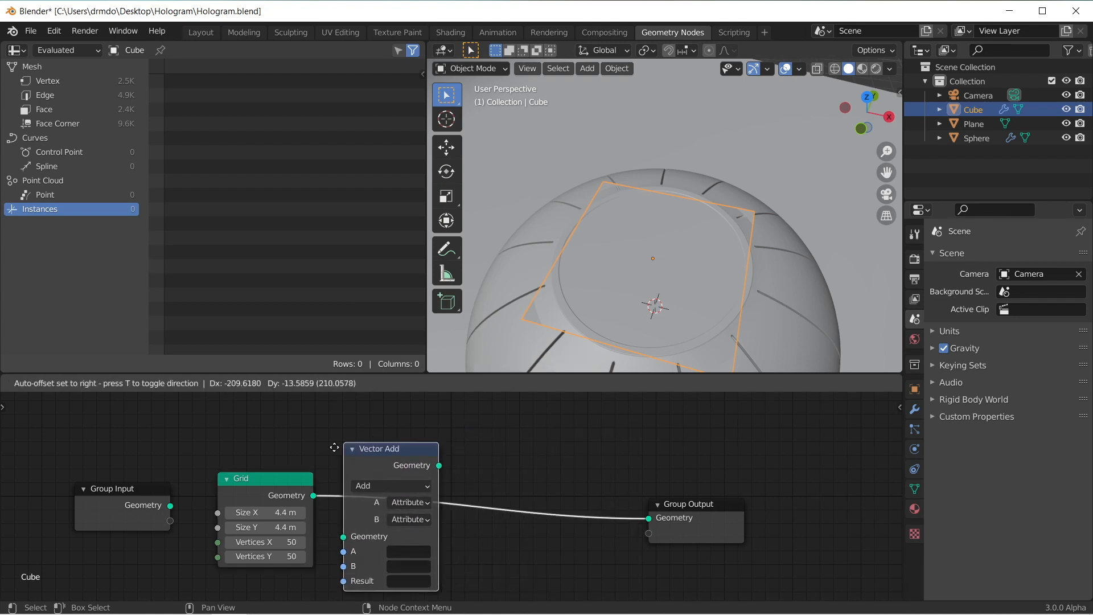
pyautogui.click(359, 453)
# Step: Set the vector math node's operation to Distance and its A attribute to position
pyautogui.click(408, 490)
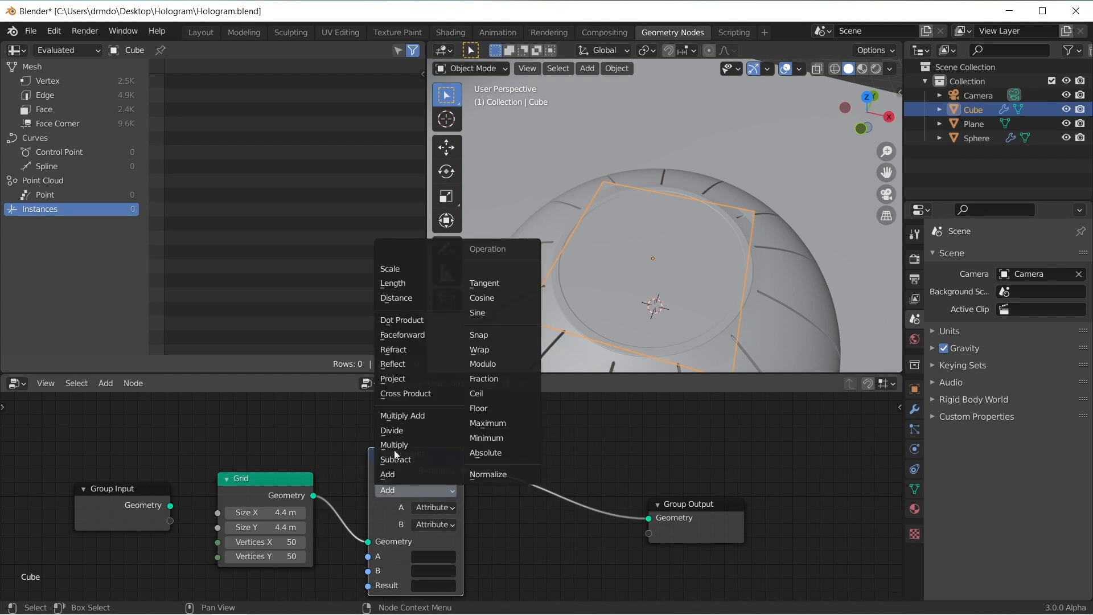
pyautogui.click(408, 297)
pyautogui.keyDown('shift'); pyautogui.scroll(-2, 488, 518); pyautogui.keyUp('shift')
pyautogui.click(415, 520)
pyautogui.write('psoit')
pyautogui.press('Down')
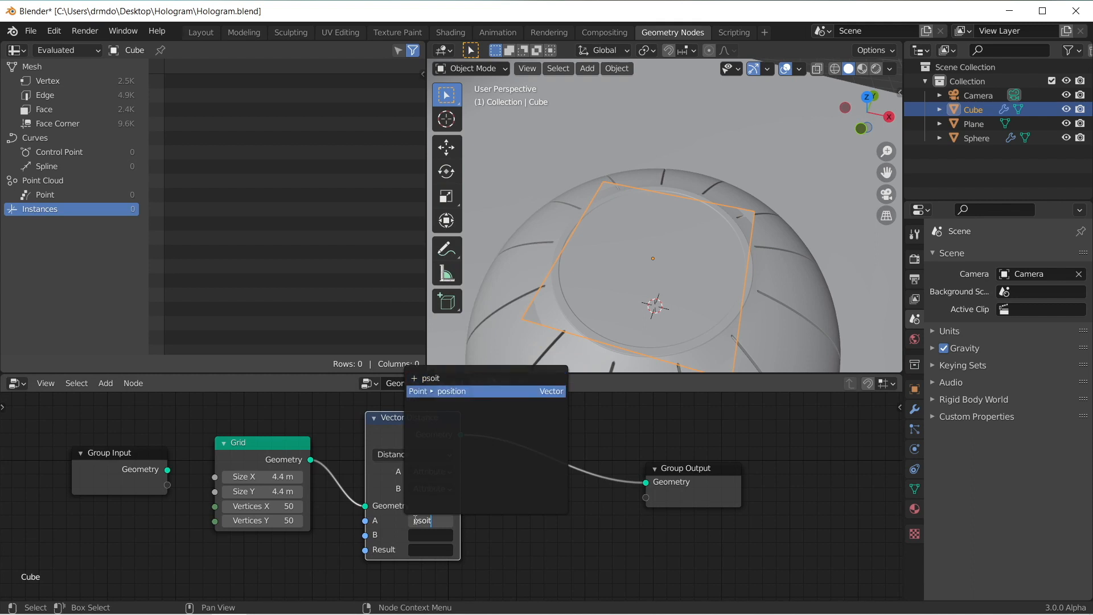
pyautogui.press('Return')
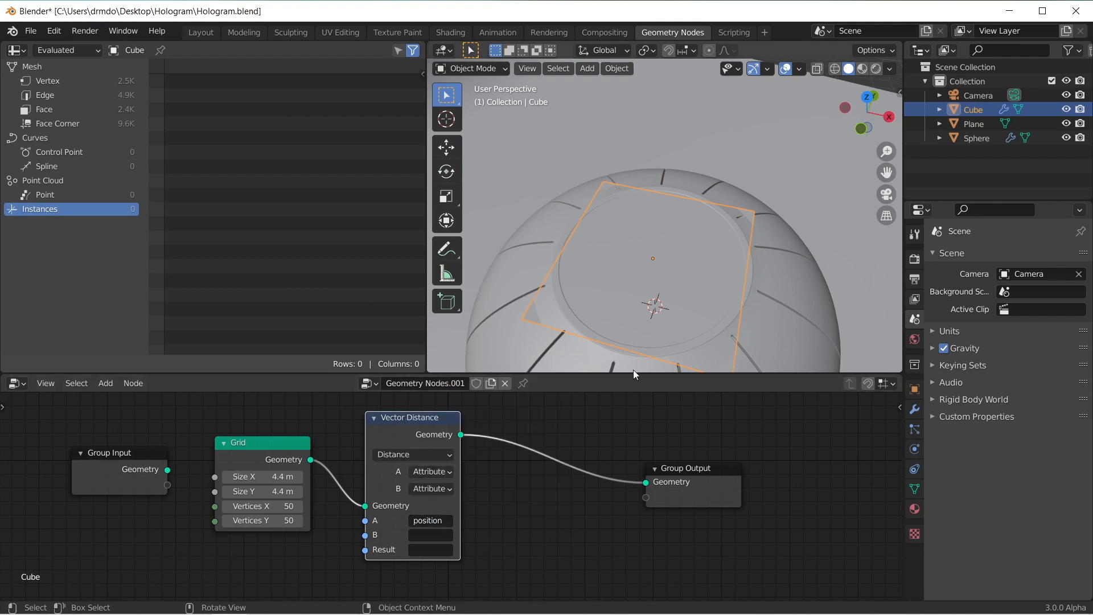
# Step: Change the Vector Distance node's B input type to Vector and name its result attribute distance
pyautogui.click(431, 535)
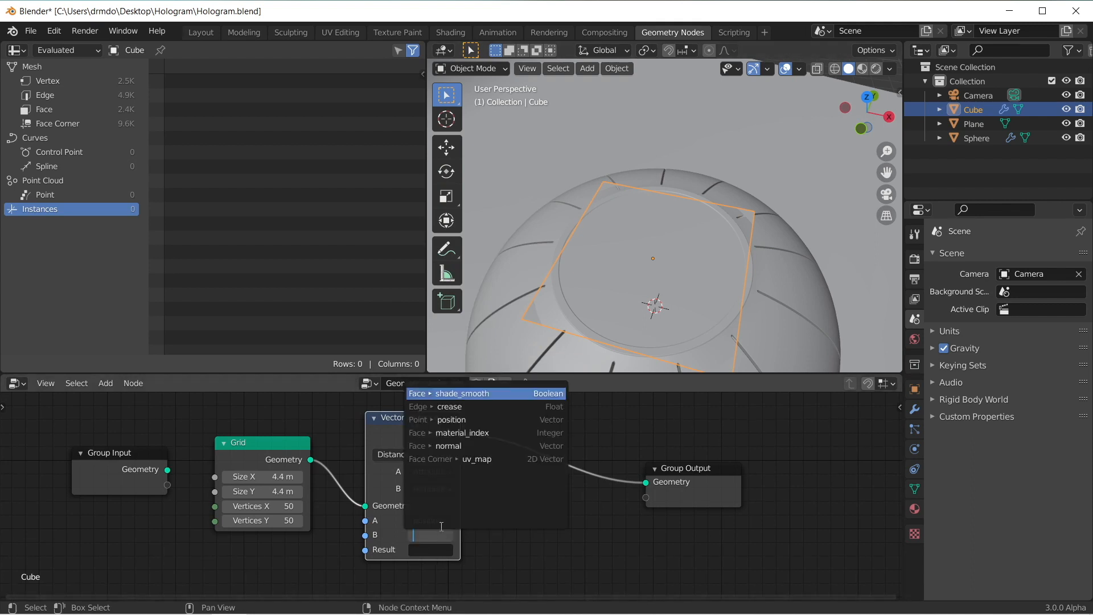
pyautogui.press('Escape')
pyautogui.click(432, 488)
pyautogui.click(436, 519)
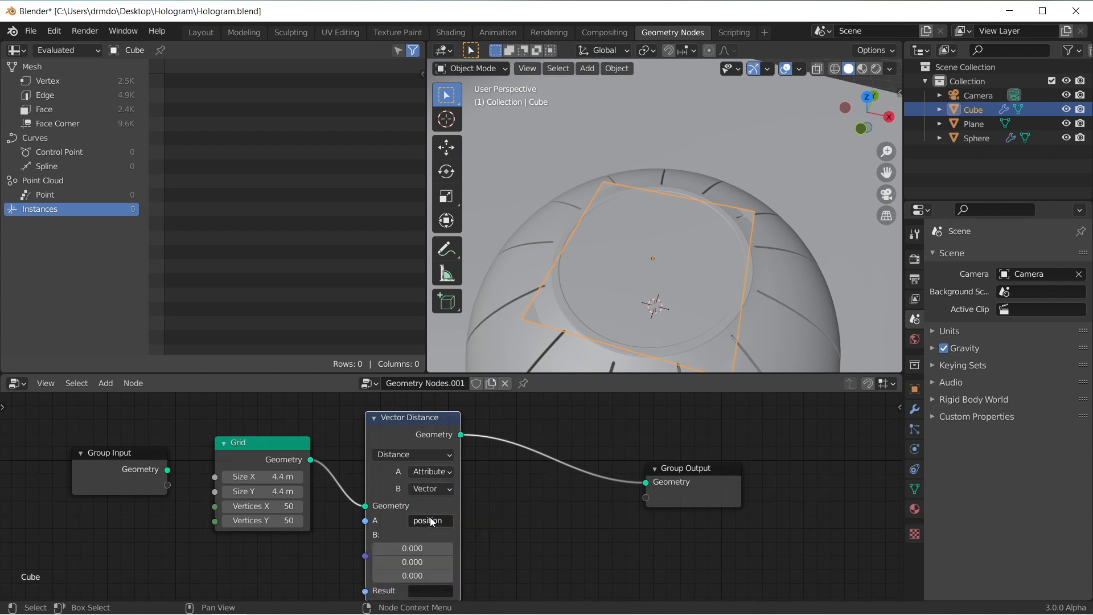
pyautogui.moveTo(530, 555); pyautogui.dragTo(529, 513, button='middle')
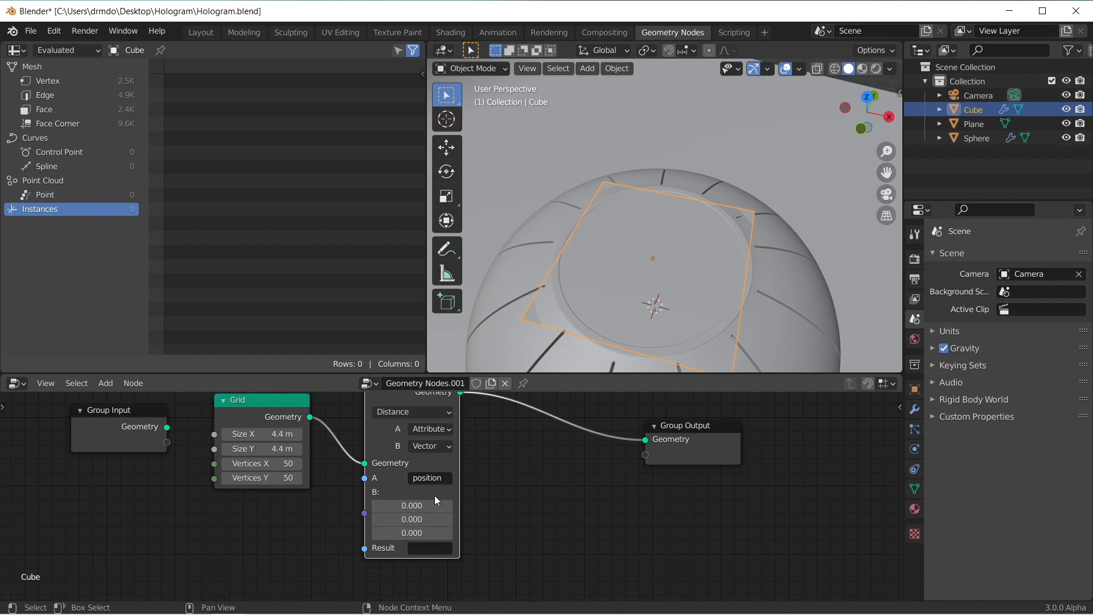
pyautogui.click(430, 549)
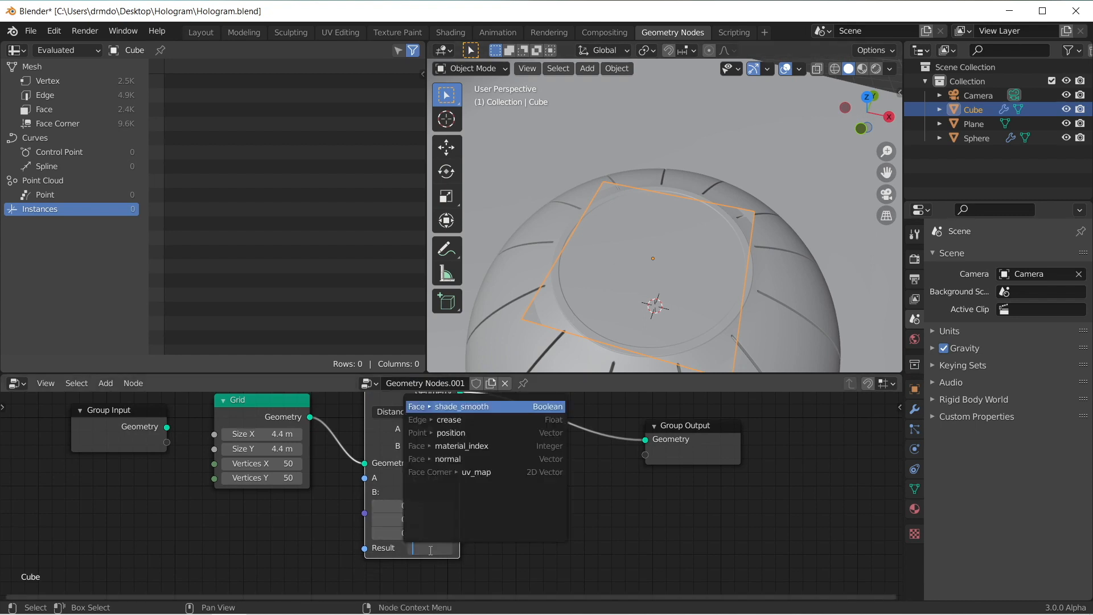
pyautogui.write('distance')
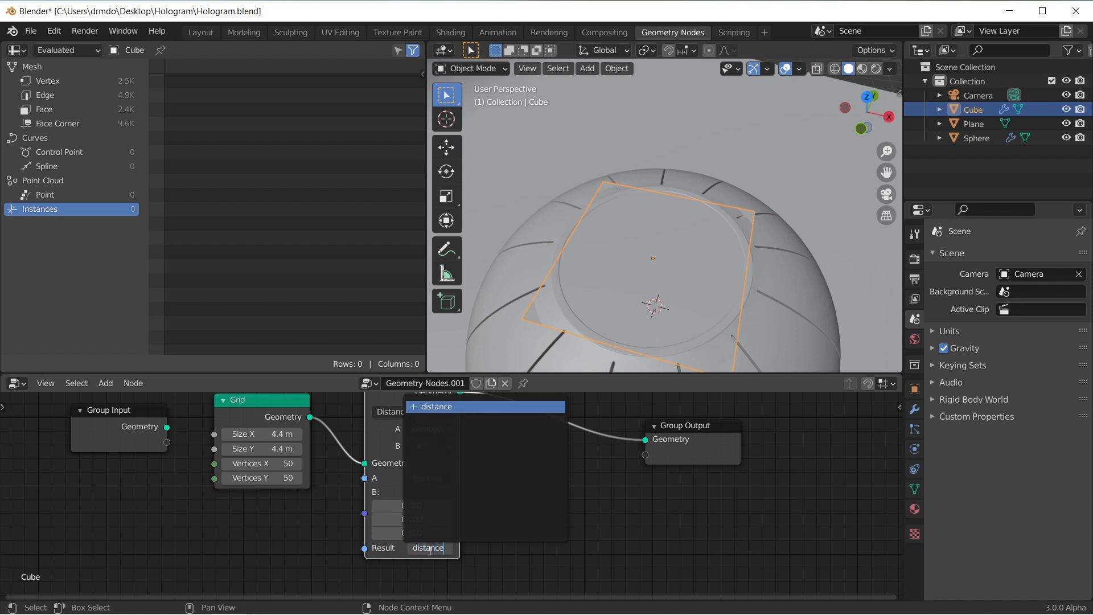
pyautogui.press('Return')
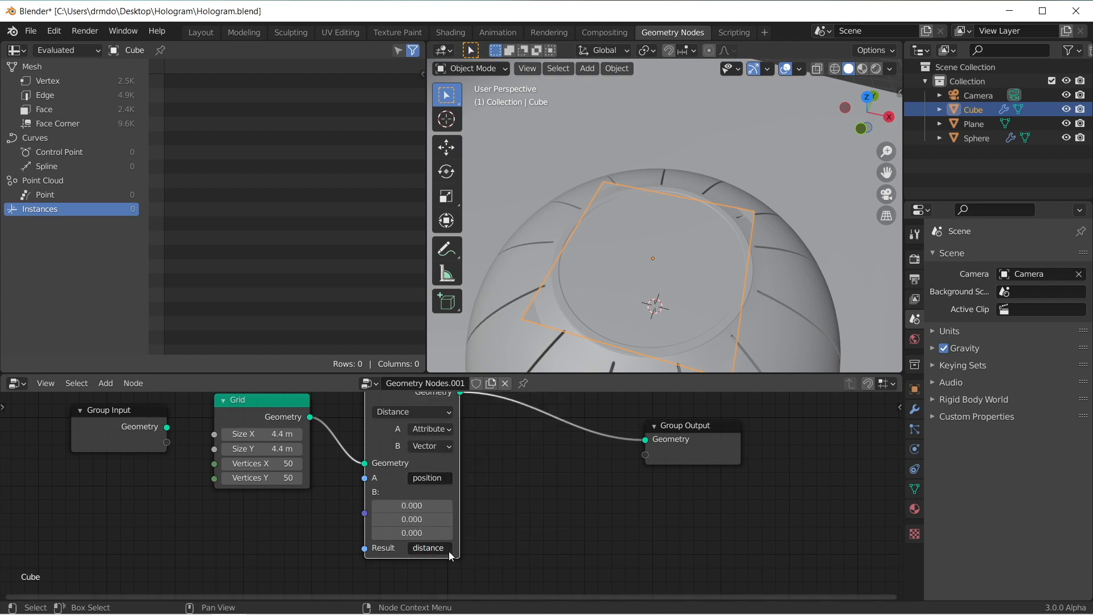
# Step: Examine the vertices' distance values in the spreadsheet and inspect the grid in wireframe from its centre outwards, returning to solid shading
pyautogui.click(60, 84)
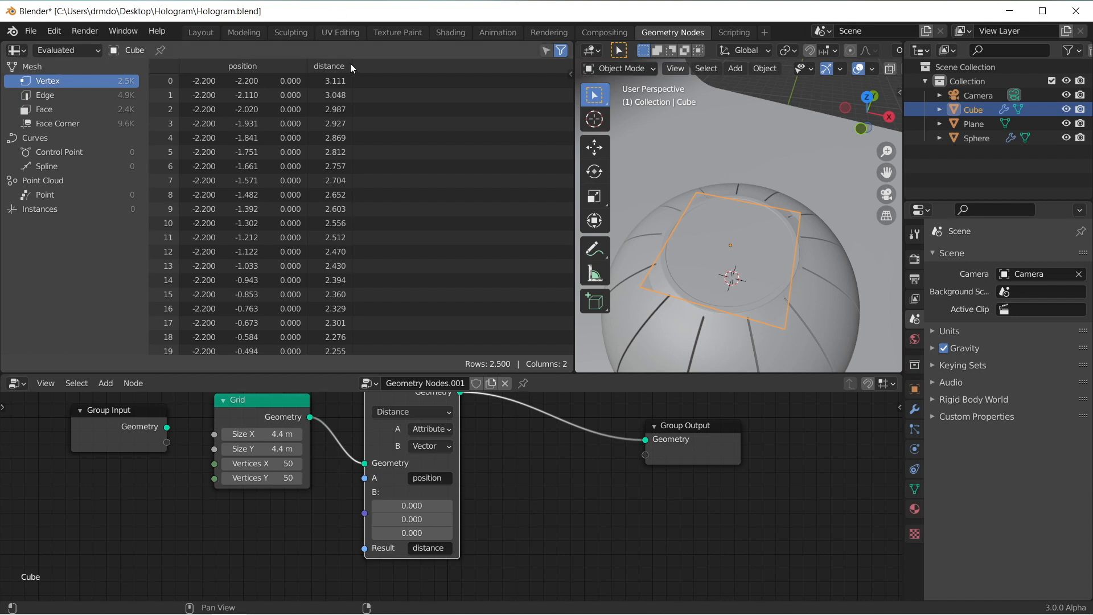
pyautogui.scroll(-8, 324, 231)
pyautogui.scroll(5, 345, 245)
pyautogui.scroll(3, 333, 98)
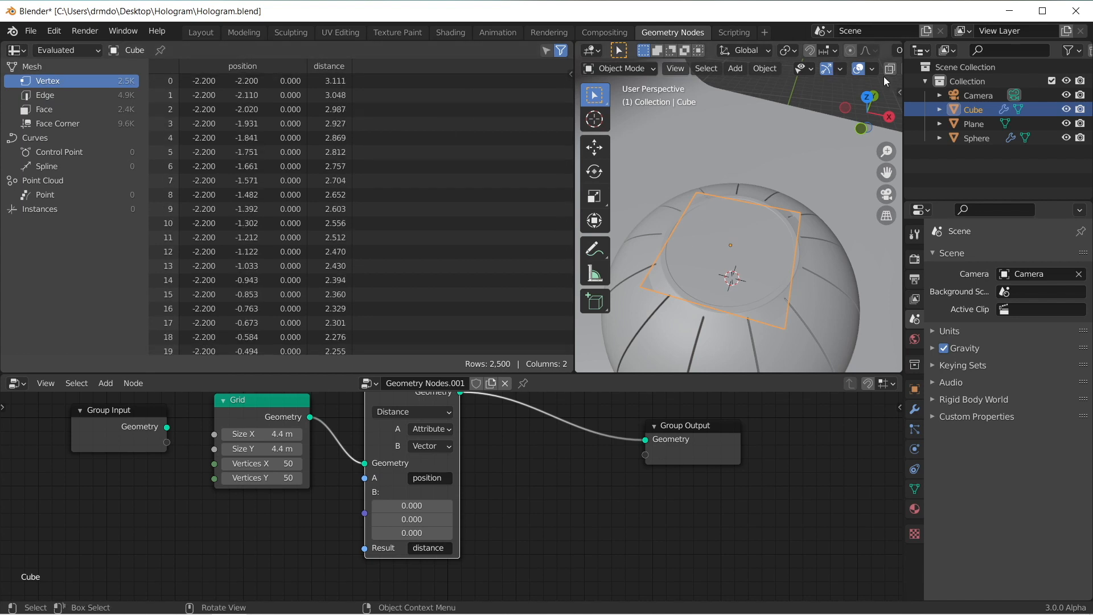
pyautogui.moveTo(902, 78); pyautogui.dragTo(934, 78)
pyautogui.click(908, 68)
pyautogui.moveTo(906, 111); pyautogui.dragTo(874, 188, button='middle')
pyautogui.scroll(5, 775, 274)
pyautogui.scroll(3, 775, 275)
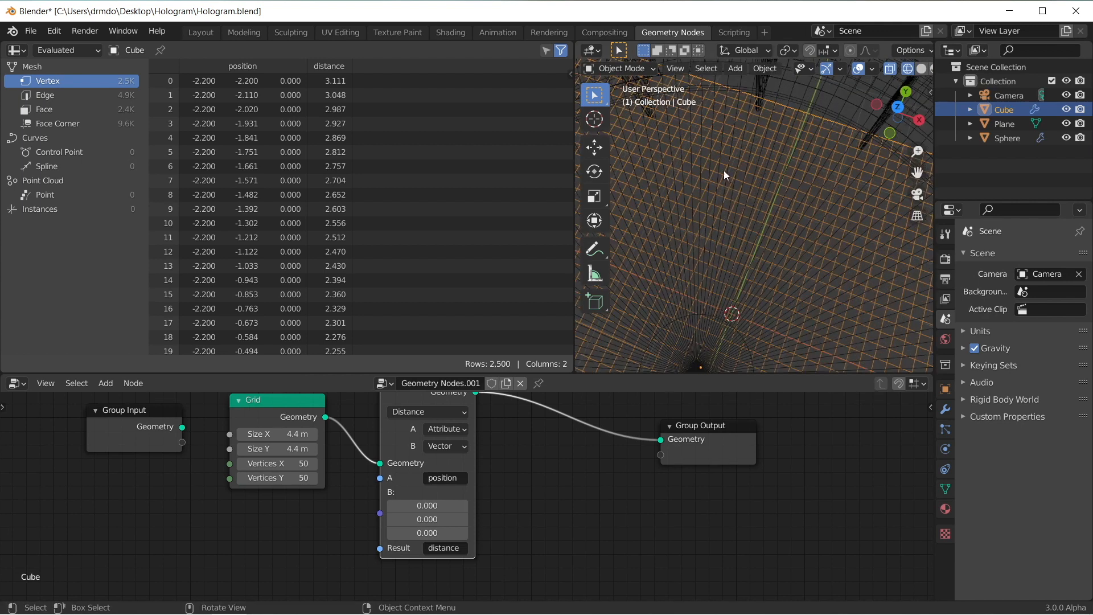
pyautogui.scroll(-3, 730, 310)
pyautogui.click(921, 69)
pyautogui.moveTo(568, 436); pyautogui.dragTo(556, 489, button='middle')
pyautogui.scroll(-1, 556, 488)
pyautogui.hotkey('shift', 'a')
pyautogui.press('s')
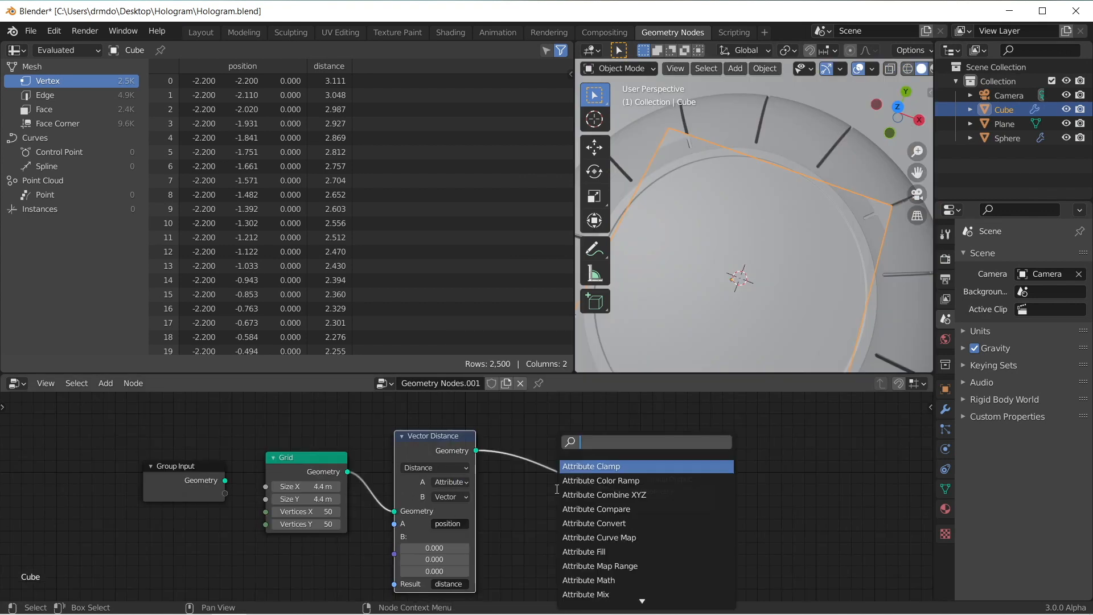
pyautogui.write('math')
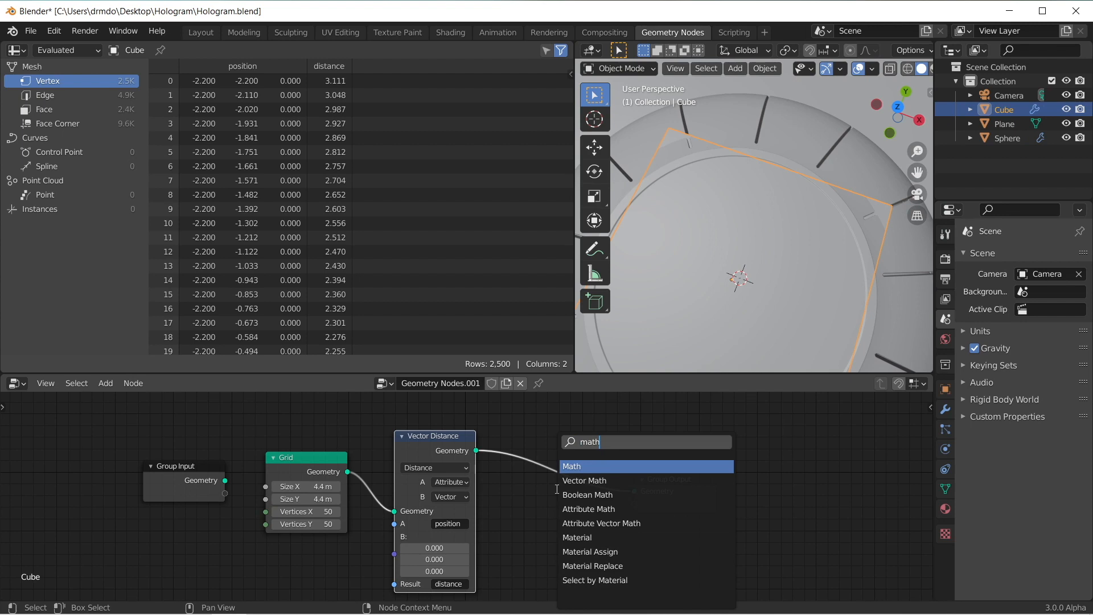
pyautogui.press('Return')
pyautogui.press('Escape')
# Step: Add an Attribute Math node on the link between the Vector Distance and Group Output nodes
pyautogui.hotkey('shift', 'a')
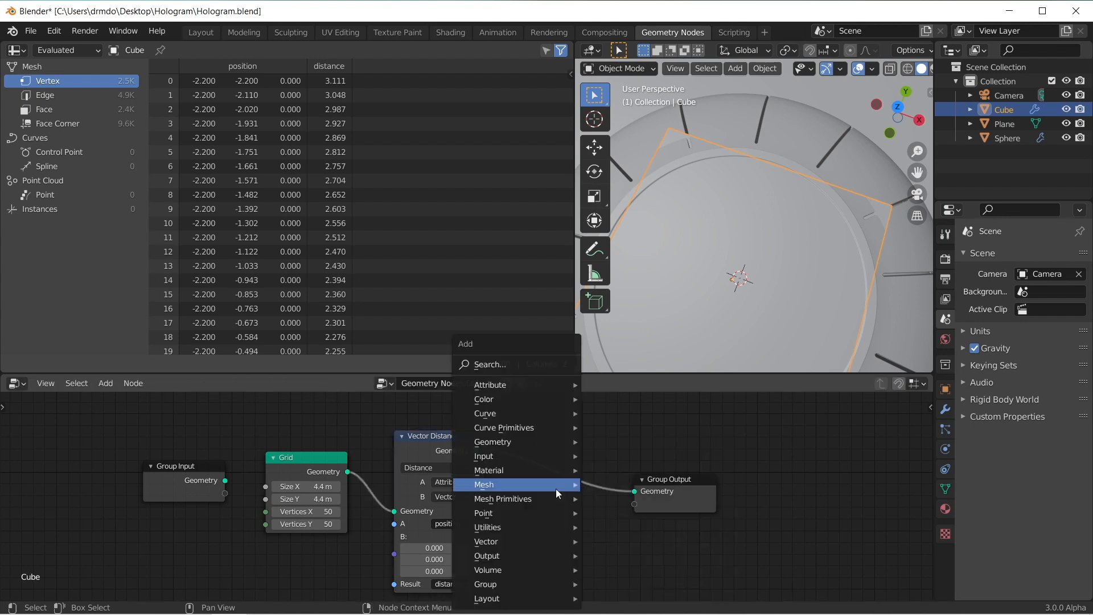
pyautogui.write('s')
pyautogui.write('math')
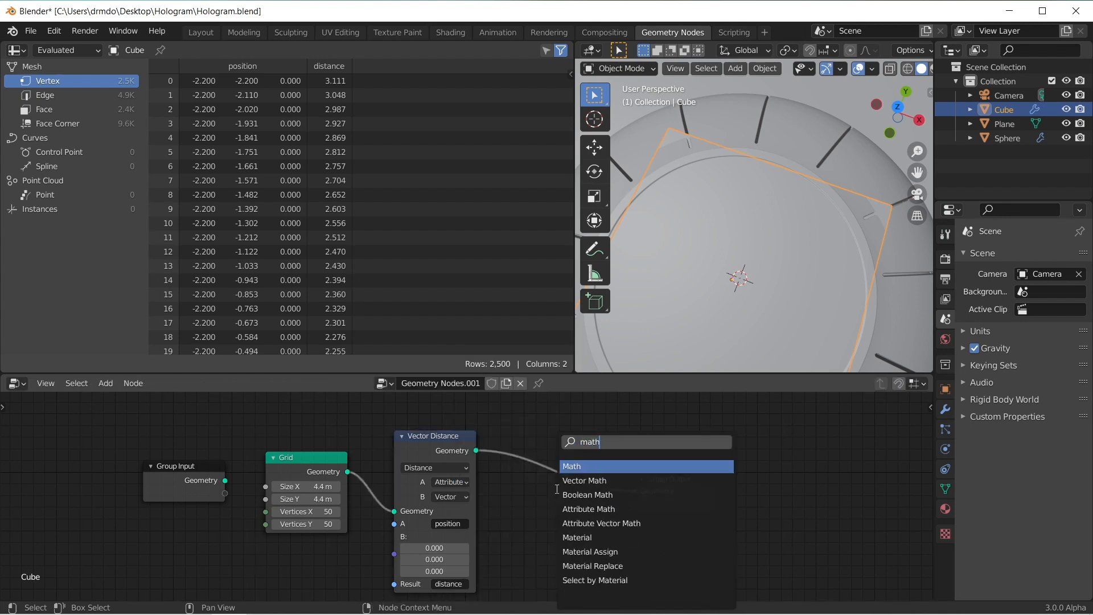
pyautogui.press('Down')
pyautogui.press('Down')
pyautogui.press('Down')
pyautogui.press('Return')
pyautogui.click(504, 430)
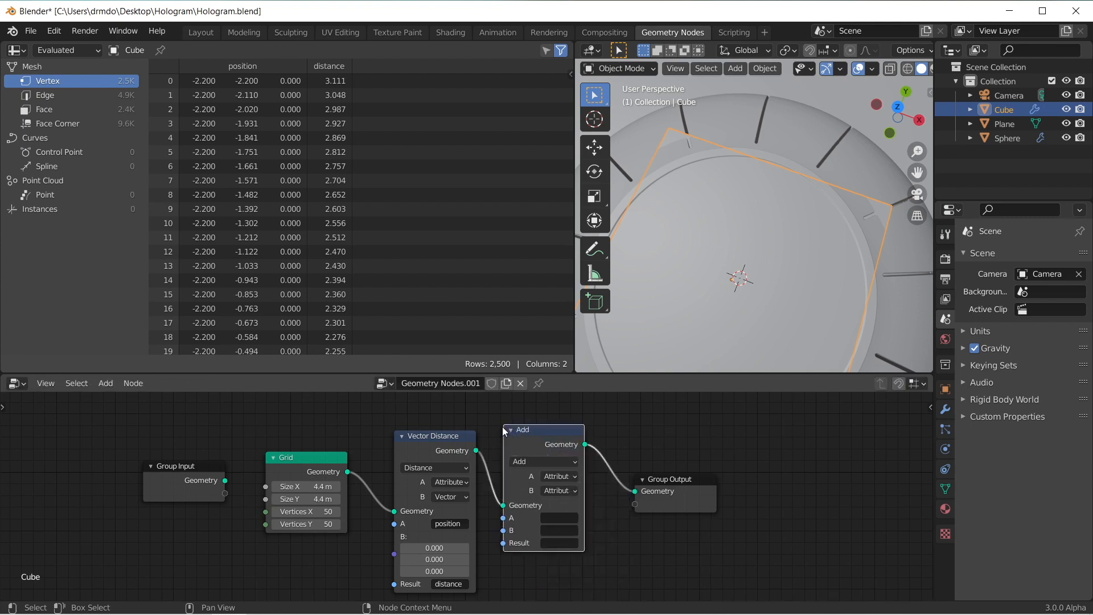
# Step: Set the attribute math node's operation to Greater Than and its A attribute to distance
pyautogui.click(561, 463)
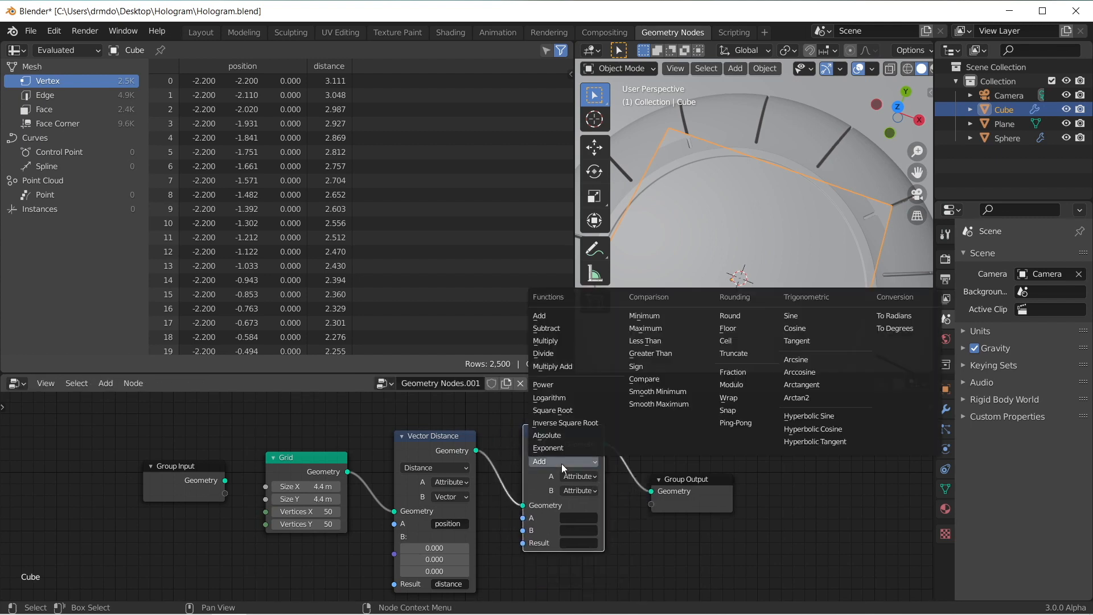
pyautogui.click(663, 353)
pyautogui.click(578, 522)
pyautogui.write('distance')
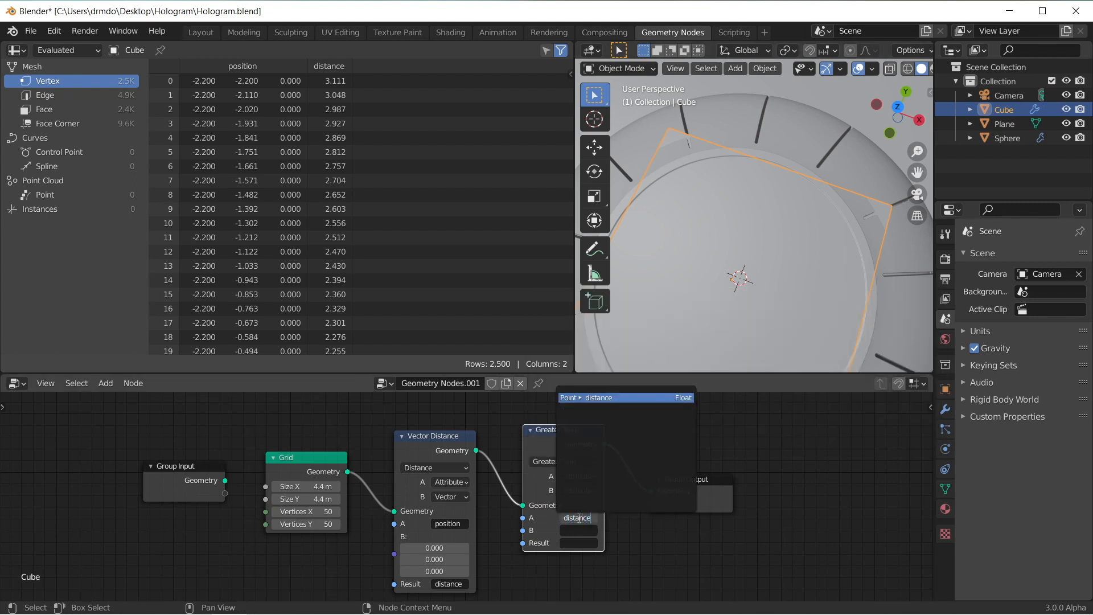
pyautogui.press('Return')
# Step: Switch the Greater Than node's B input to Float and set its value to 4
pyautogui.click(579, 490)
pyautogui.click(584, 517)
pyautogui.click(571, 531)
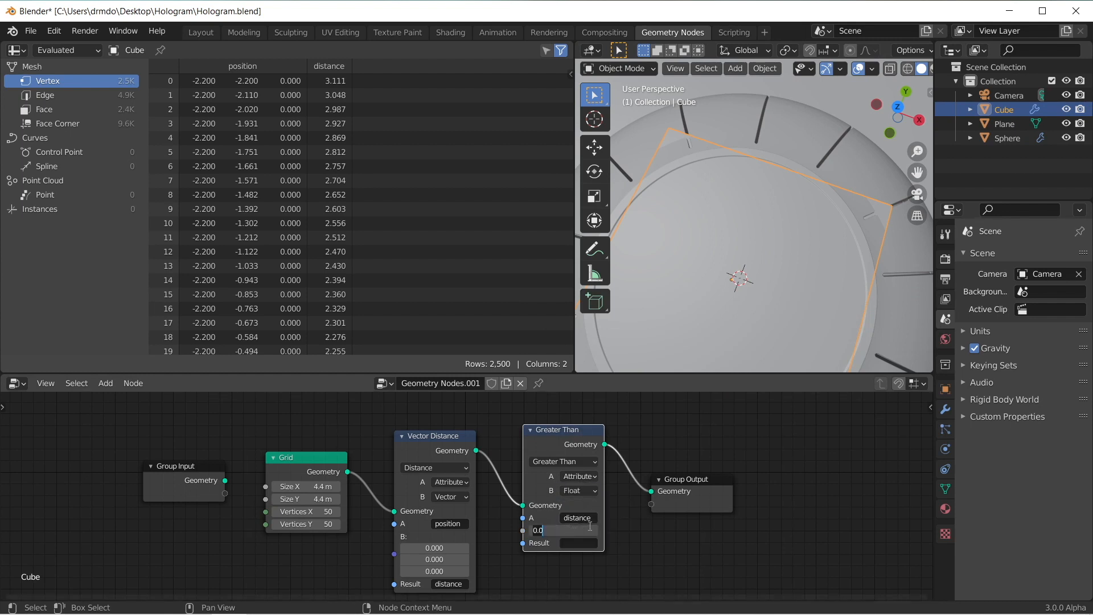
pyautogui.write('4')
pyautogui.press('Return')
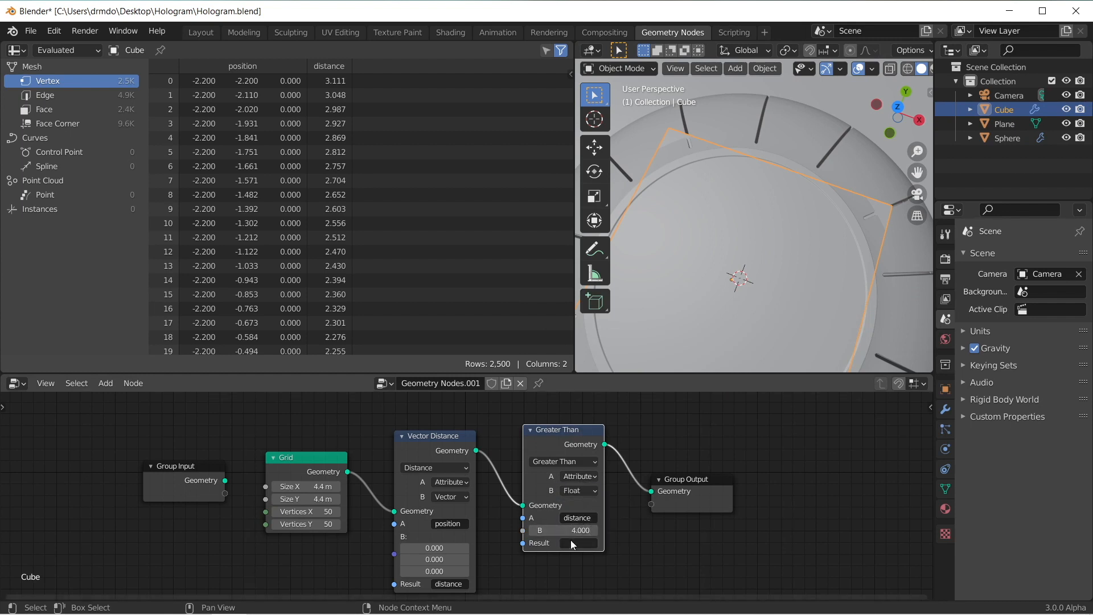
# Step: Name the Greater Than node's result attribute delete_geometry
pyautogui.click(574, 543)
pyautogui.write('delete_geometry')
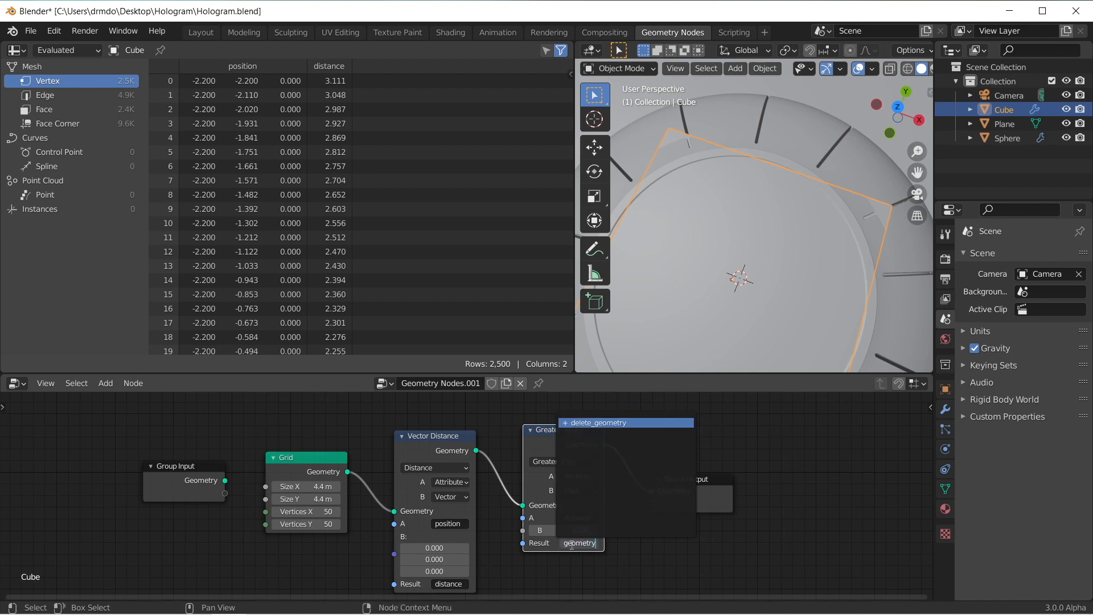
pyautogui.press('Return')
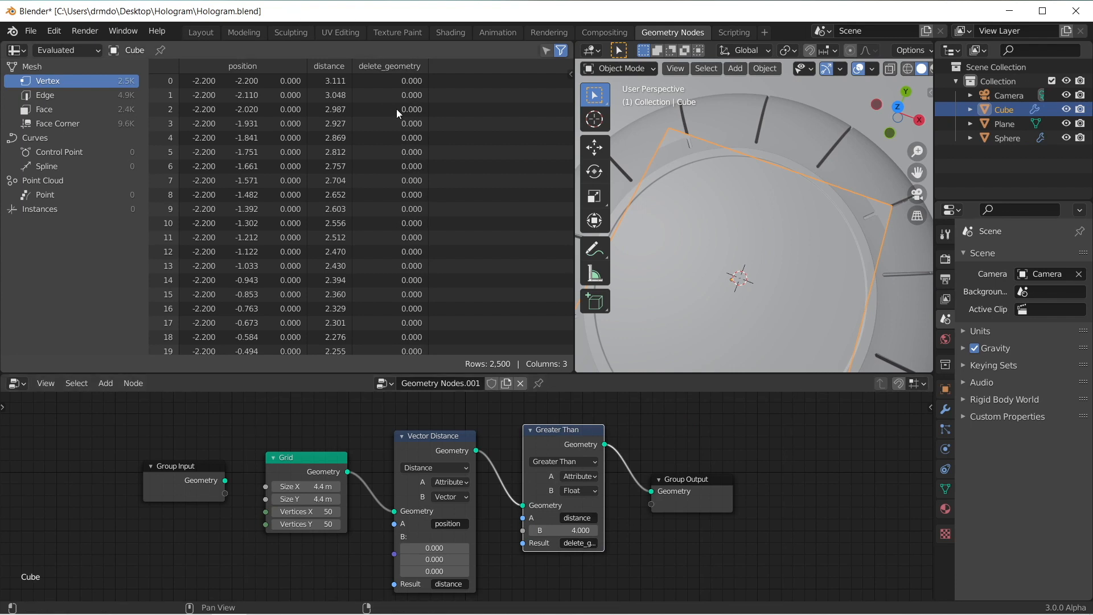
# Step: Check the grid's dimensions, set the Greater Than node's B threshold to 2, and review the delete_geometry values in the spreadsheet
pyautogui.scroll(-20, 449, 172)
pyautogui.press('n')
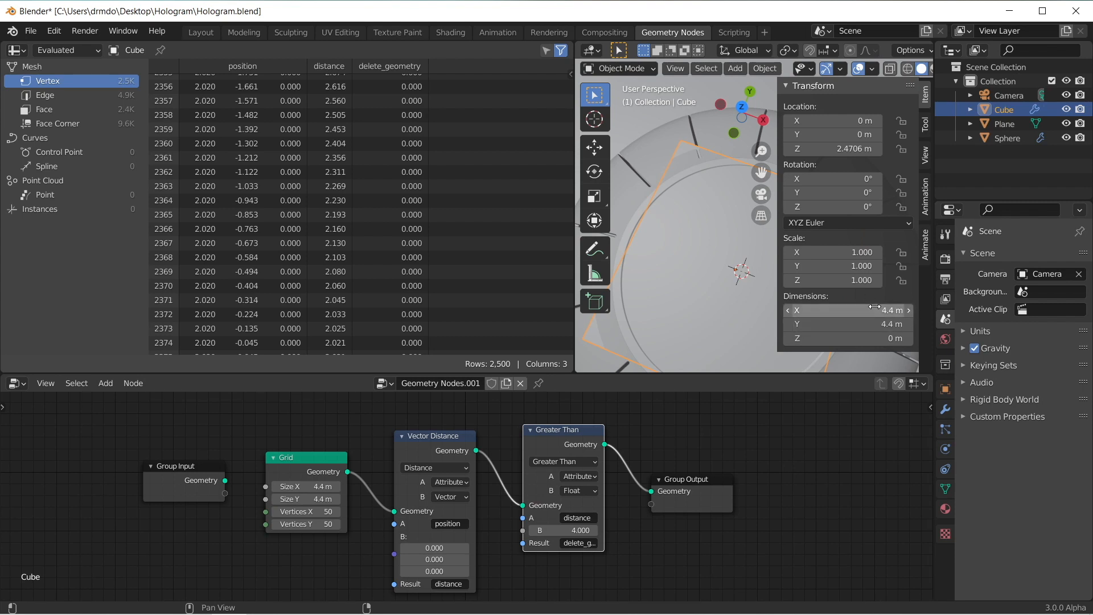
pyautogui.press('n')
pyautogui.click(569, 530)
pyautogui.write('2')
pyautogui.press('Return')
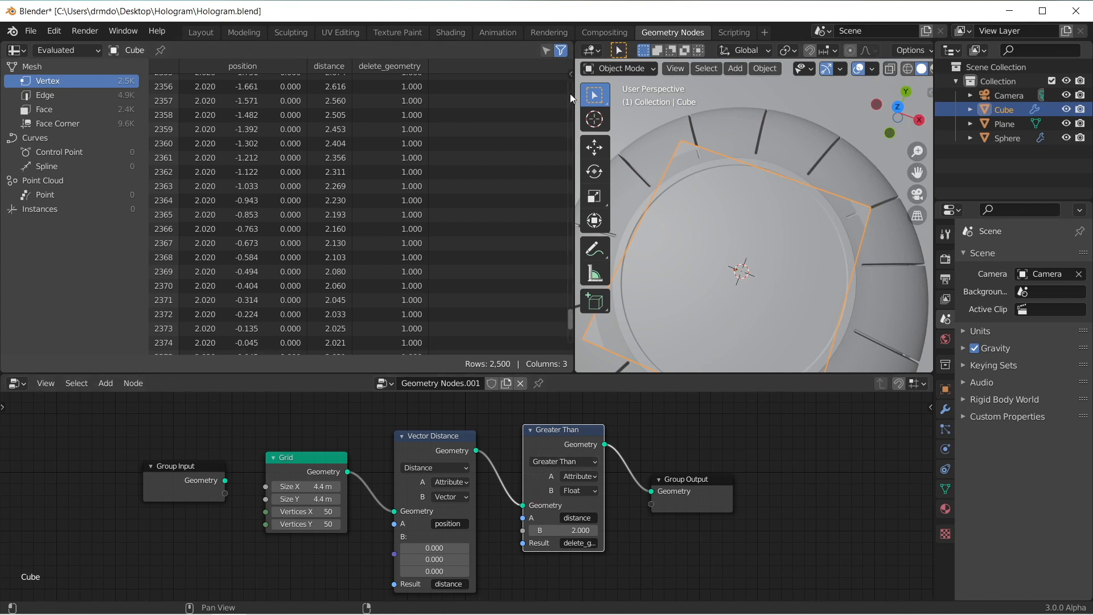
pyautogui.moveTo(570, 321); pyautogui.dragTo(569, 230)
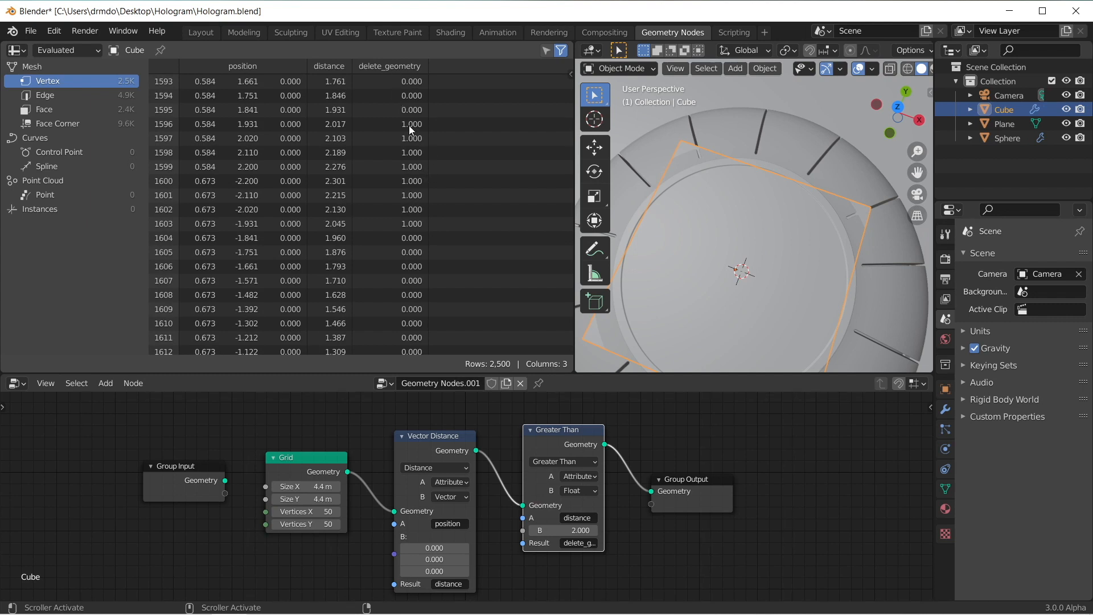
# Step: Insert a Delete Geometry node between the Greater Than and Group Output nodes, with delete_geometry as its selection
pyautogui.moveTo(777, 504); pyautogui.dragTo(674, 497, button='middle')
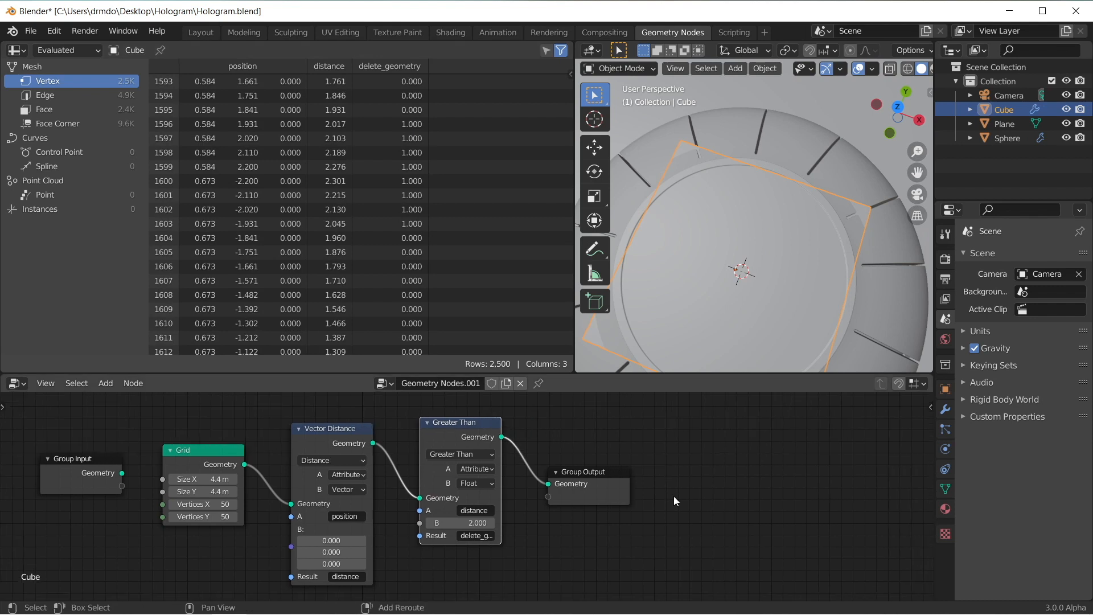
pyautogui.hotkey('shift', 'a')
pyautogui.write('sdel')
pyautogui.press('Return')
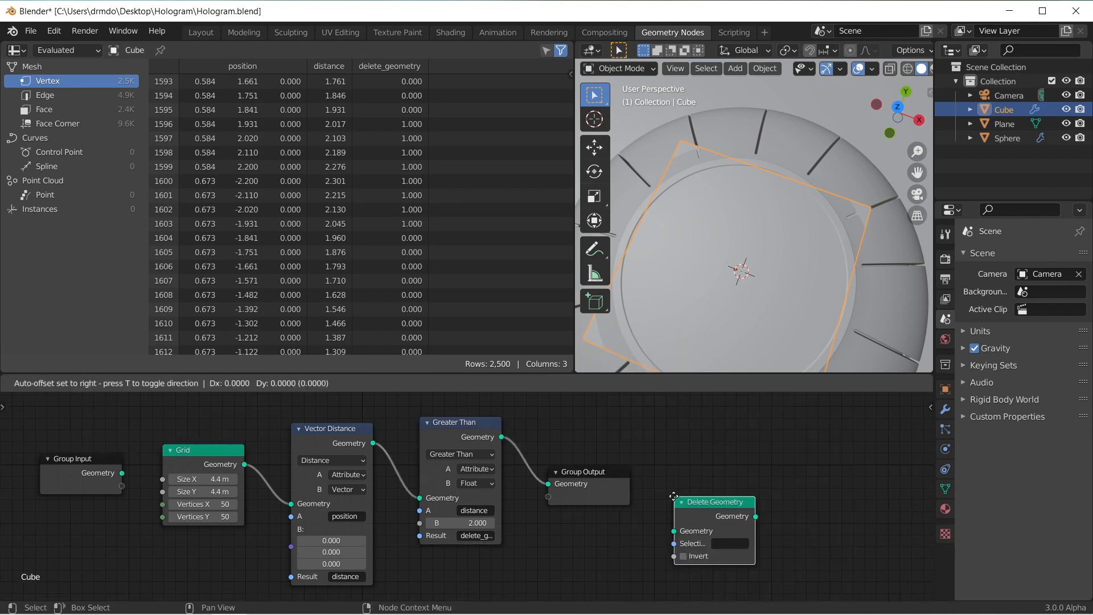
pyautogui.click(534, 428)
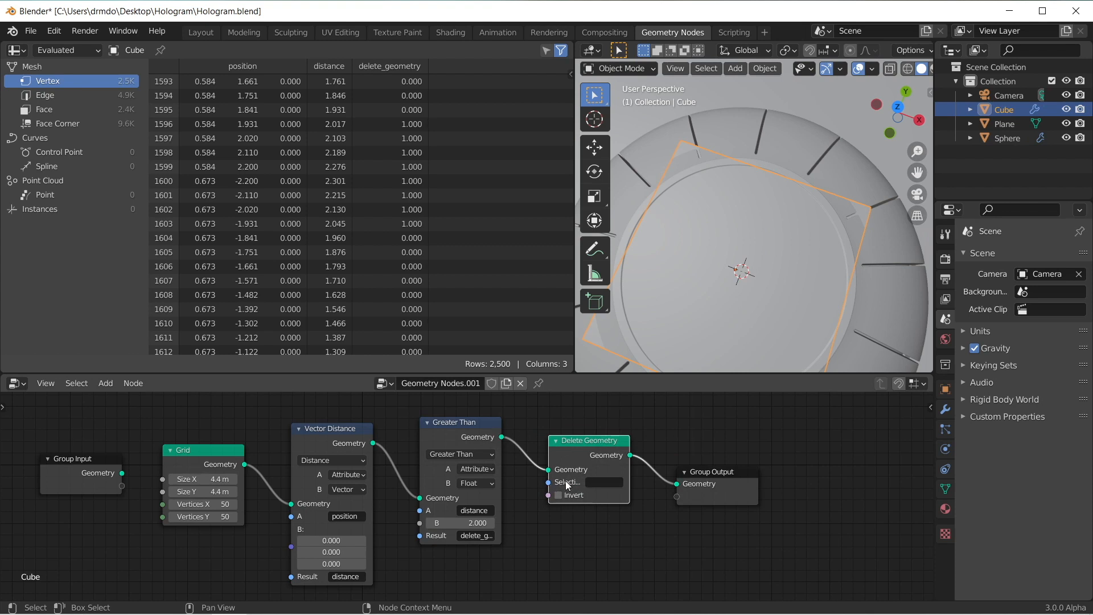
pyautogui.click(600, 481)
pyautogui.write('delet')
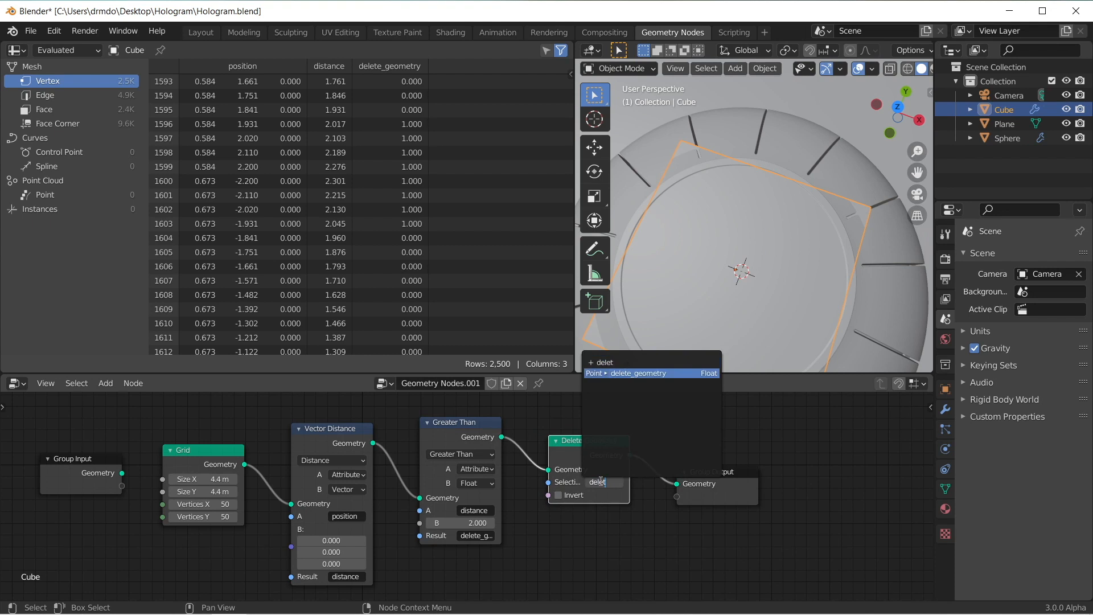
pyautogui.press('Return')
# Step: Raise the Greater Than node's B threshold to 2.240 so the trimmed grid fills the sphere's circular recess
pyautogui.moveTo(709, 317); pyautogui.dragTo(797, 206, button='middle')
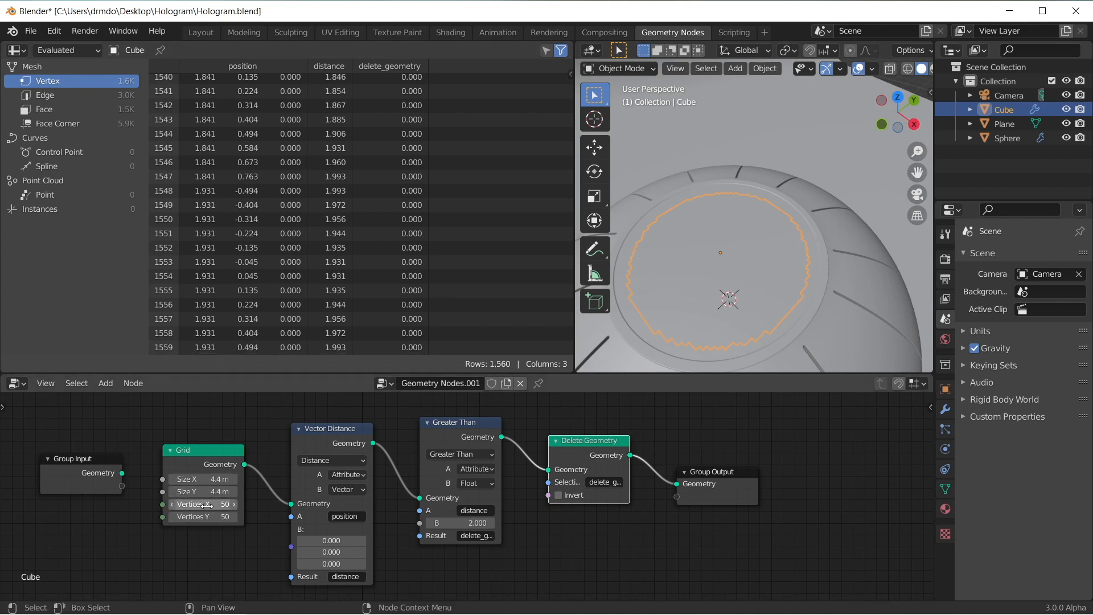
pyautogui.scroll(3, 756, 251)
pyautogui.scroll(-2, 779, 255)
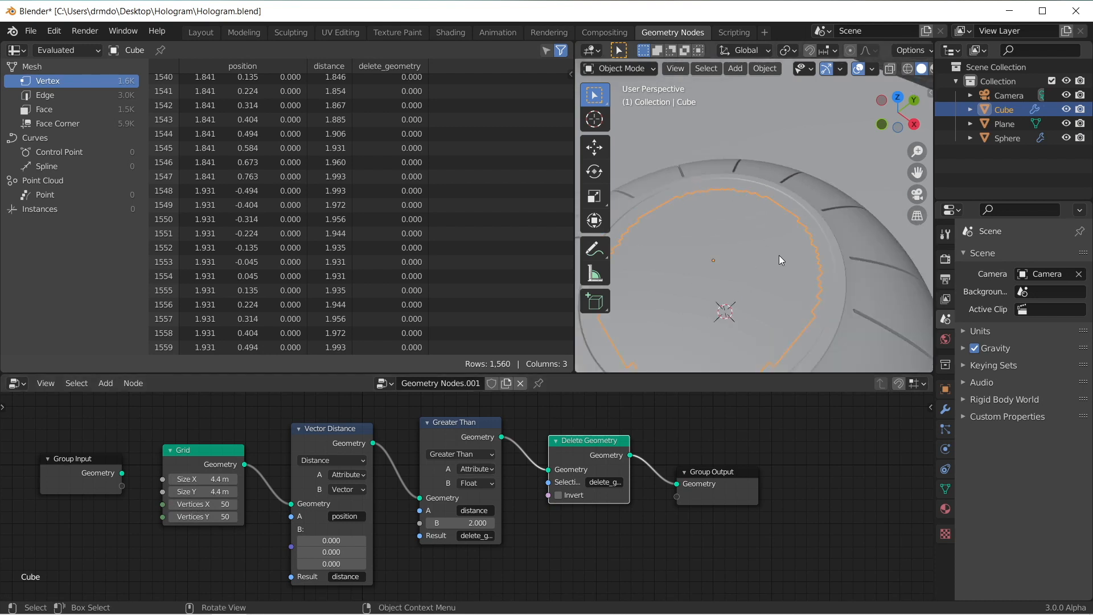
pyautogui.moveTo(462, 523); pyautogui.dragTo(489, 523)
pyautogui.scroll(4, 864, 246)
pyautogui.moveTo(863, 244); pyautogui.dragTo(766, 173, button='middle')
pyautogui.scroll(-8, 769, 272)
pyautogui.scroll(7, 749, 229)
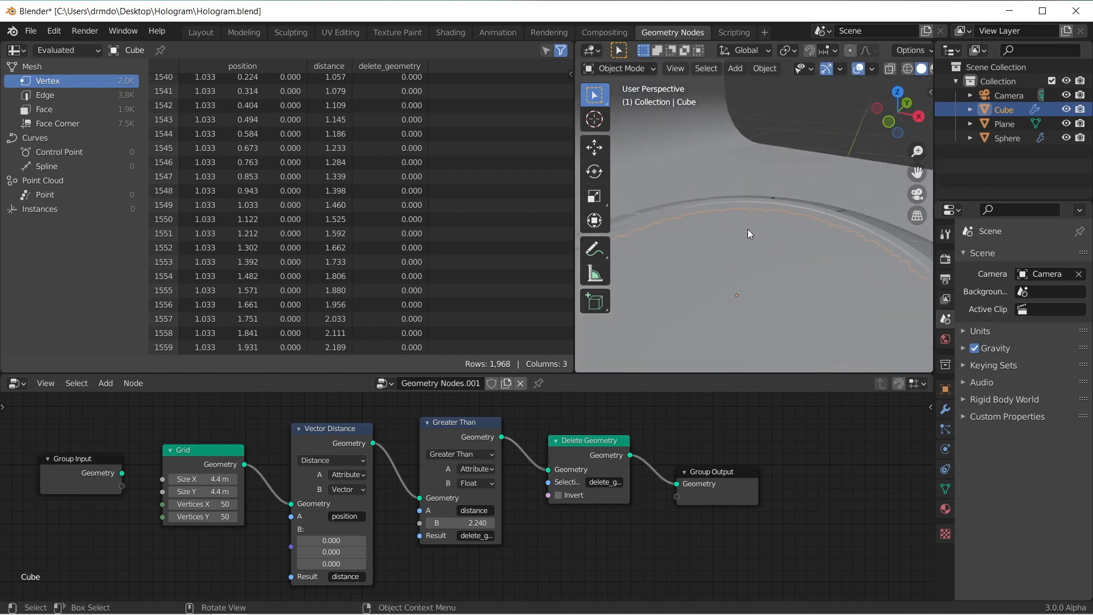
pyautogui.scroll(-3, 748, 229)
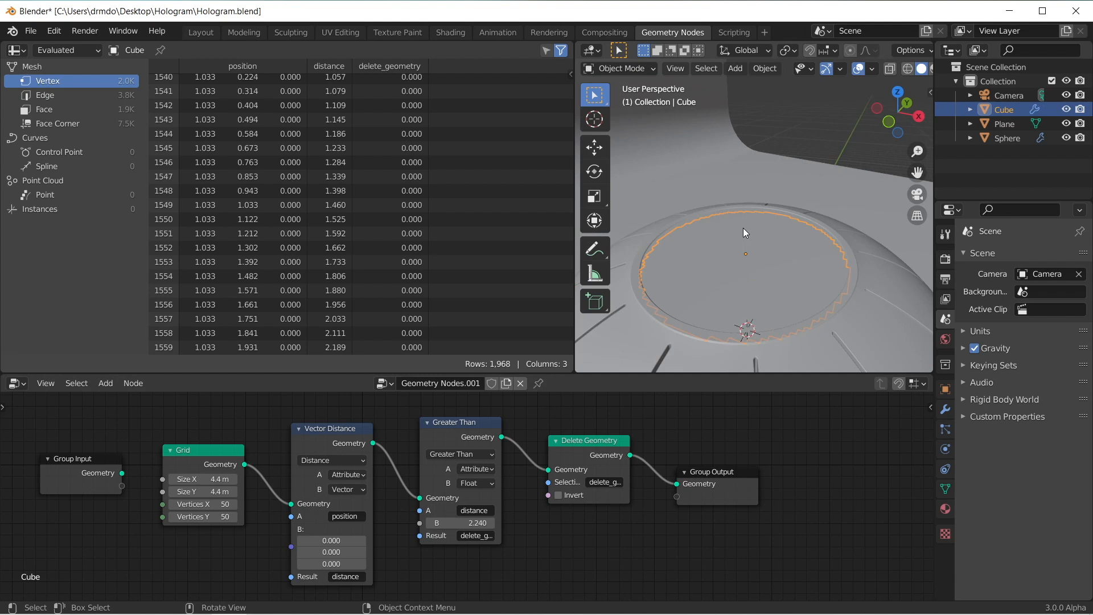
# Step: Move the Group Input and Grid nodes farther away from the Vector Distance node to make room
pyautogui.moveTo(229, 471); pyautogui.dragTo(372, 461, button='middle')
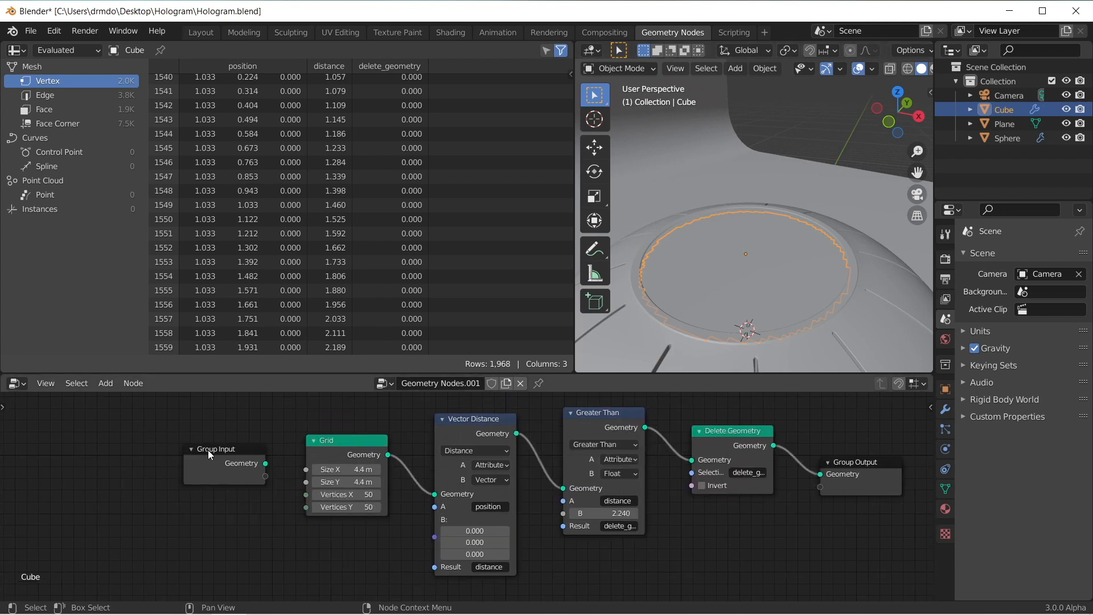
pyautogui.moveTo(207, 449); pyautogui.dragTo(55, 481)
pyautogui.moveTo(316, 445); pyautogui.dragTo(188, 458)
# Step: Insert an Attribute Sample Texture node between the Greater Than and Delete Geometry nodes
pyautogui.hotkey('shift', 'a')
pyautogui.write('a')
pyautogui.press('BackSpace')
pyautogui.write('tex')
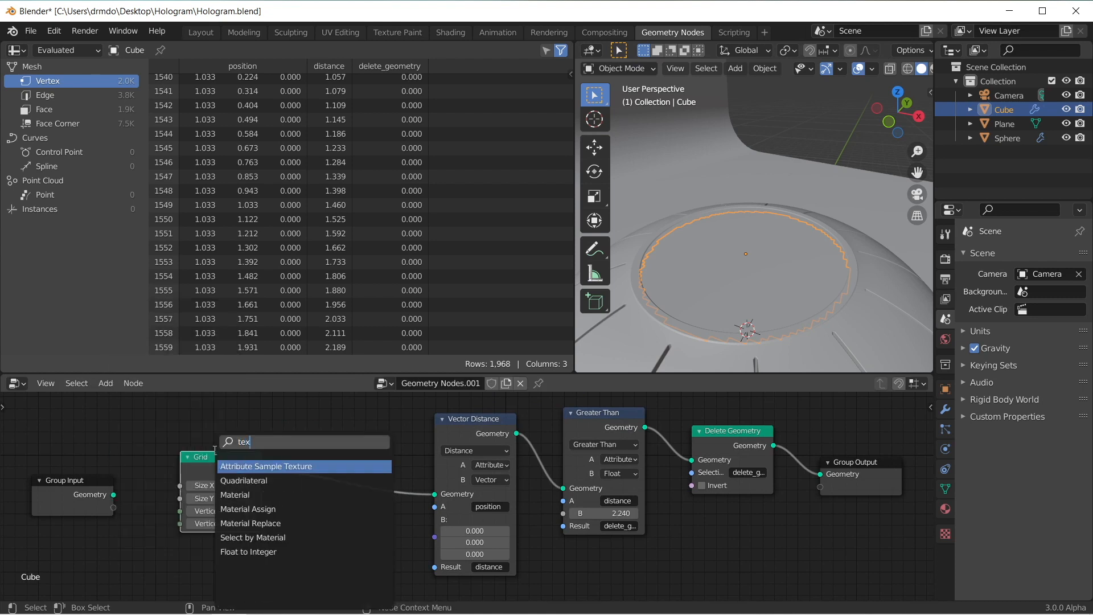
pyautogui.press('Return')
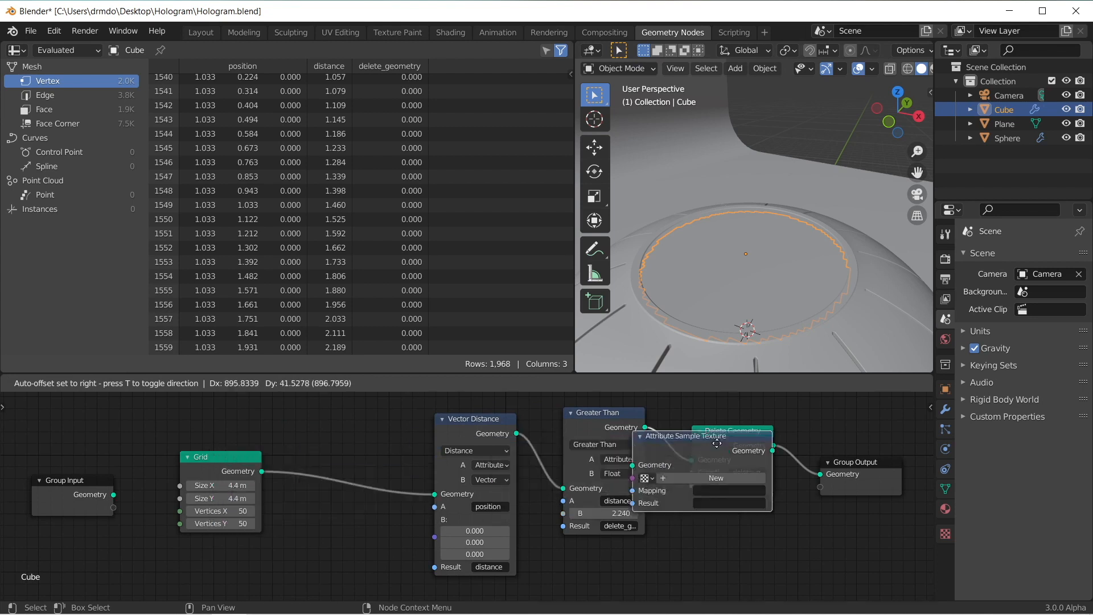
pyautogui.click(664, 429)
pyautogui.keyDown('ctrl'); pyautogui.hscroll(5, 504, 511); pyautogui.keyUp('ctrl')
pyautogui.moveTo(504, 510); pyautogui.dragTo(504, 511, button='middle')
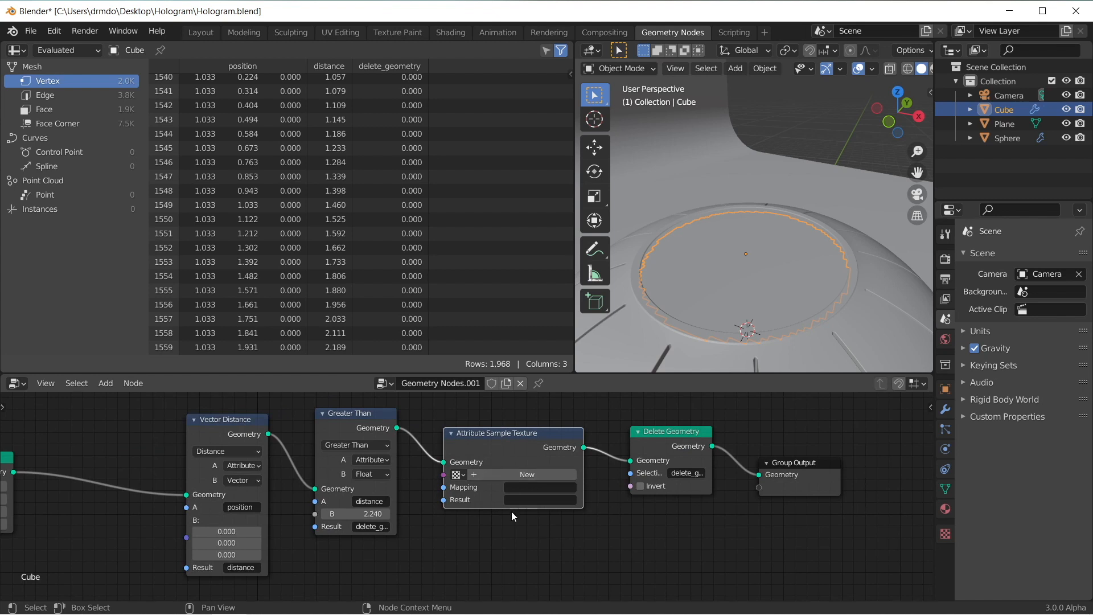
# Step: Create a new texture in the Attribute Sample Texture node and name it Building
pyautogui.click(535, 475)
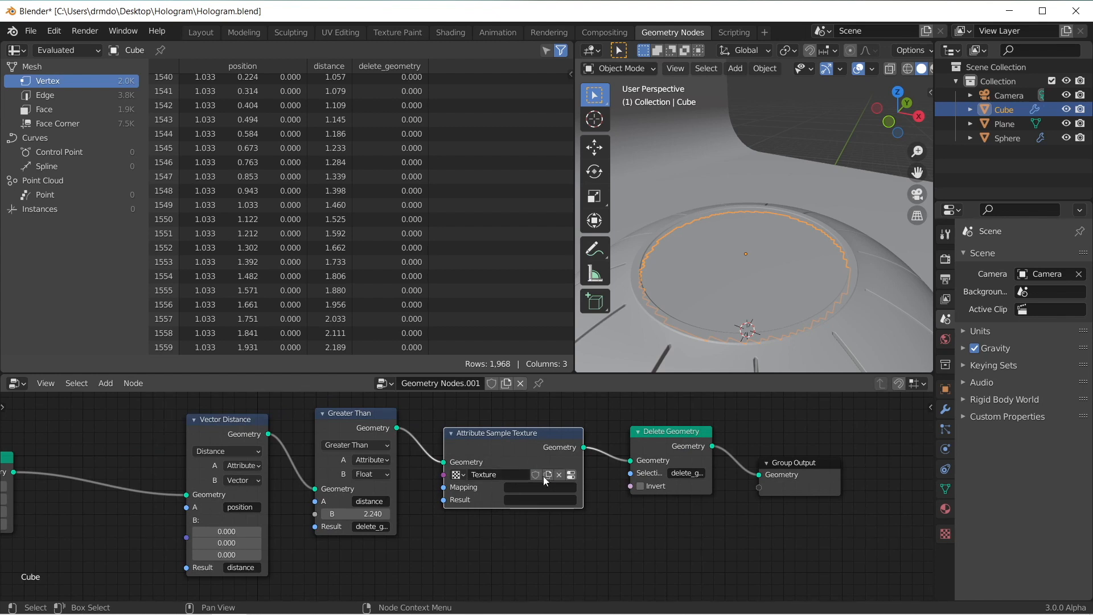
pyautogui.click(945, 533)
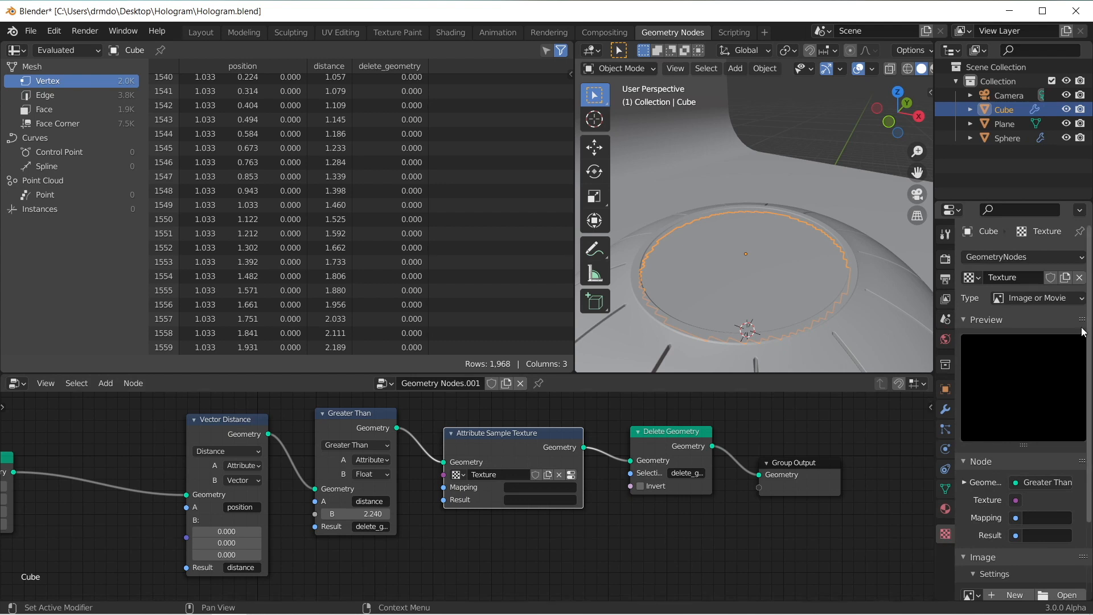
pyautogui.click(1037, 297)
pyautogui.click(1047, 376)
pyautogui.write('Building')
pyautogui.press('Return')
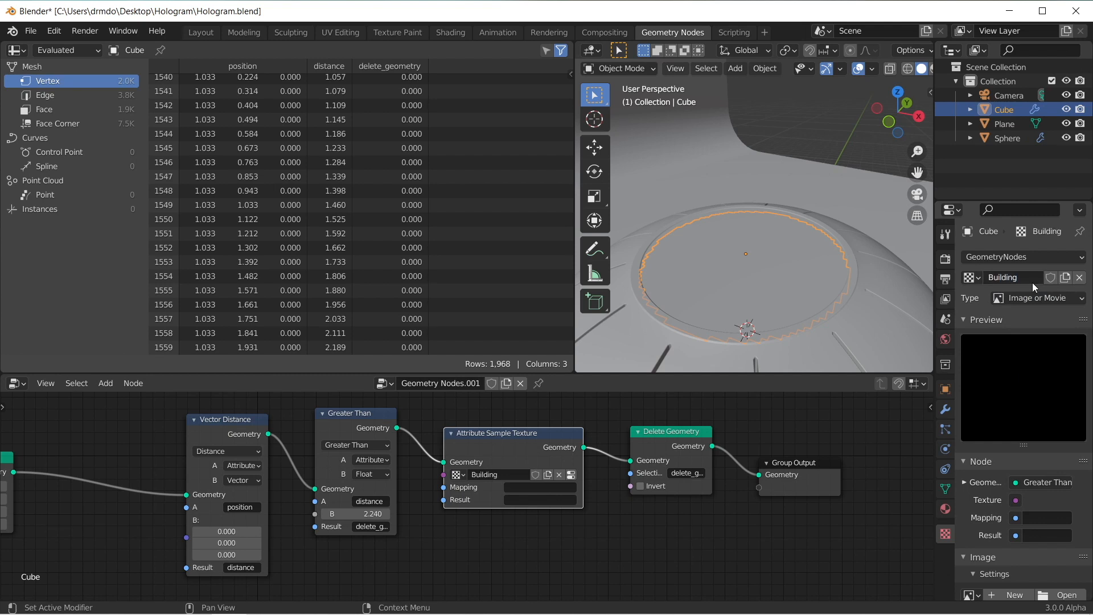
# Step: Load the image building.exr from the Hologram folder into the Building texture and review its image settings
pyautogui.scroll(-4, 1002, 428)
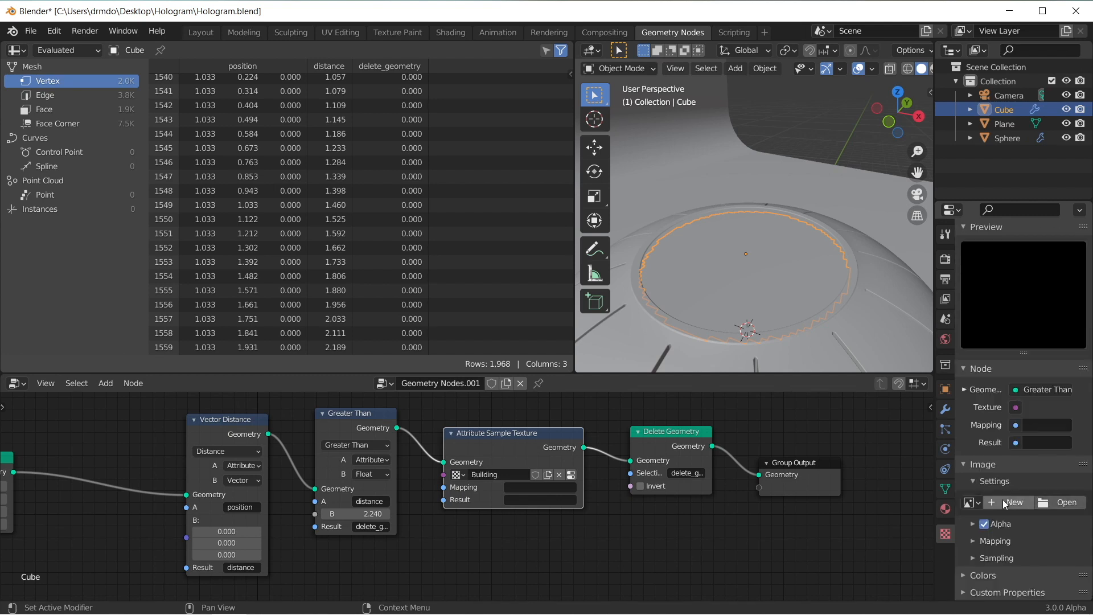
pyautogui.click(1062, 503)
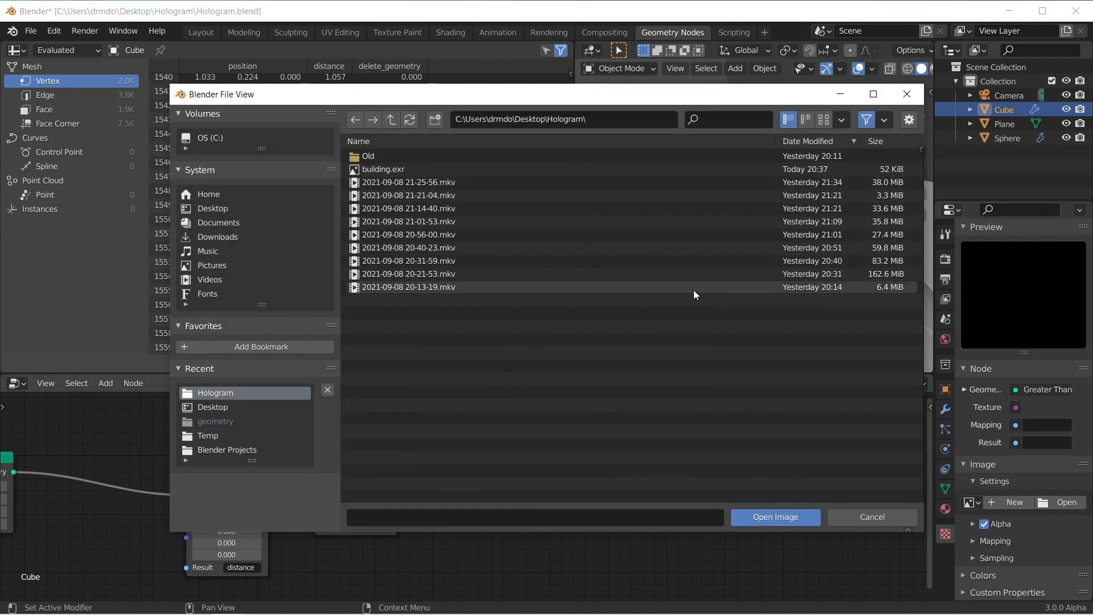
pyautogui.doubleClick(395, 170)
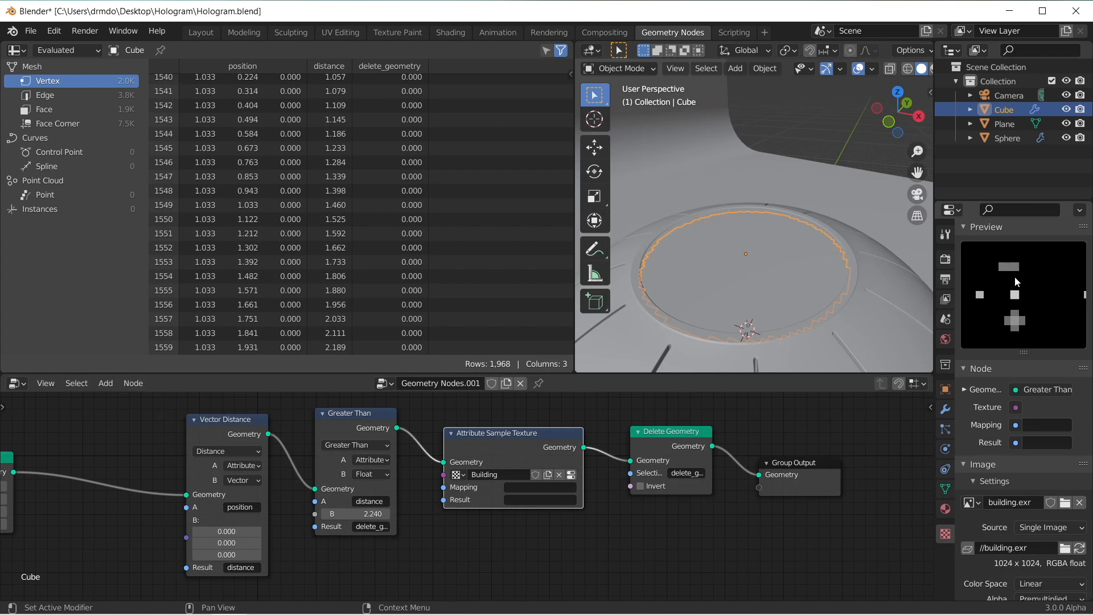
pyautogui.scroll(-3, 1010, 512)
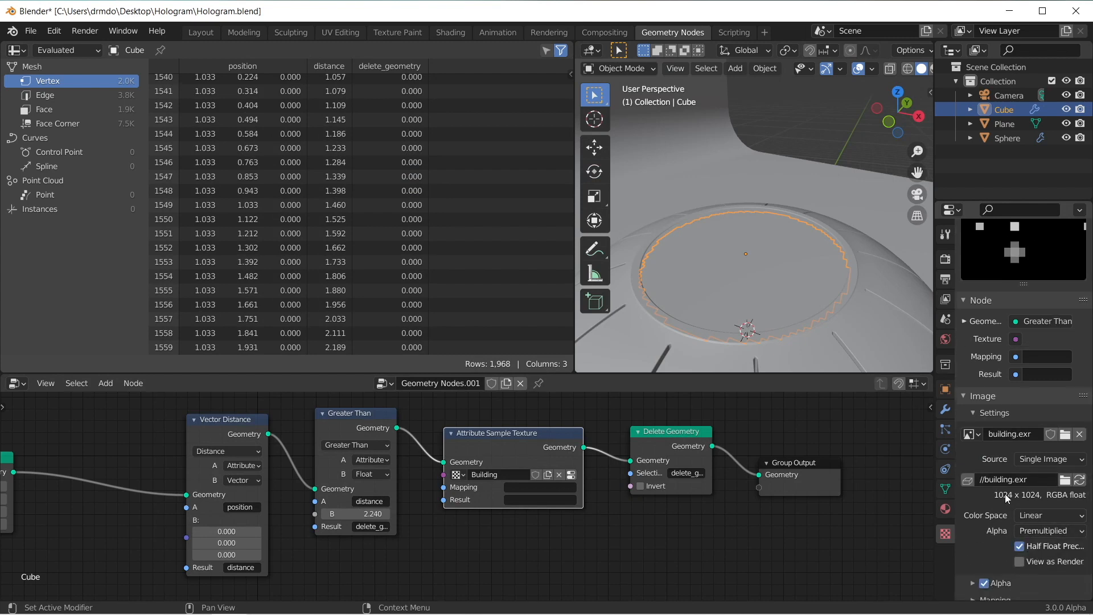
pyautogui.scroll(-3, 1044, 498)
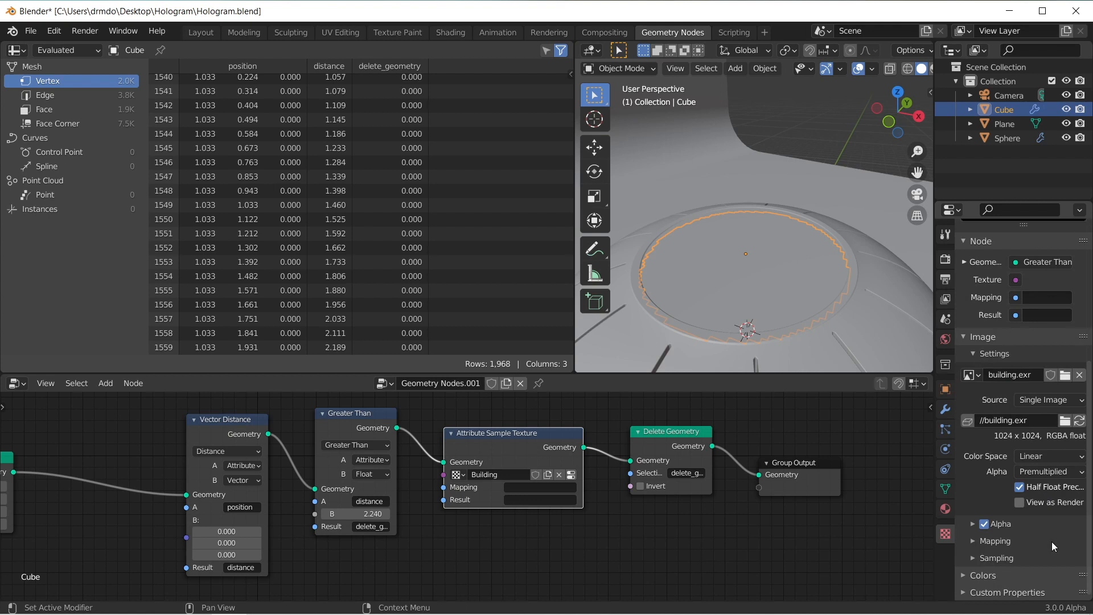
# Step: Set the Attribute Sample Texture node's mapping to uv_map and name its result attribute height_building
pyautogui.click(550, 487)
pyautogui.write('uv_')
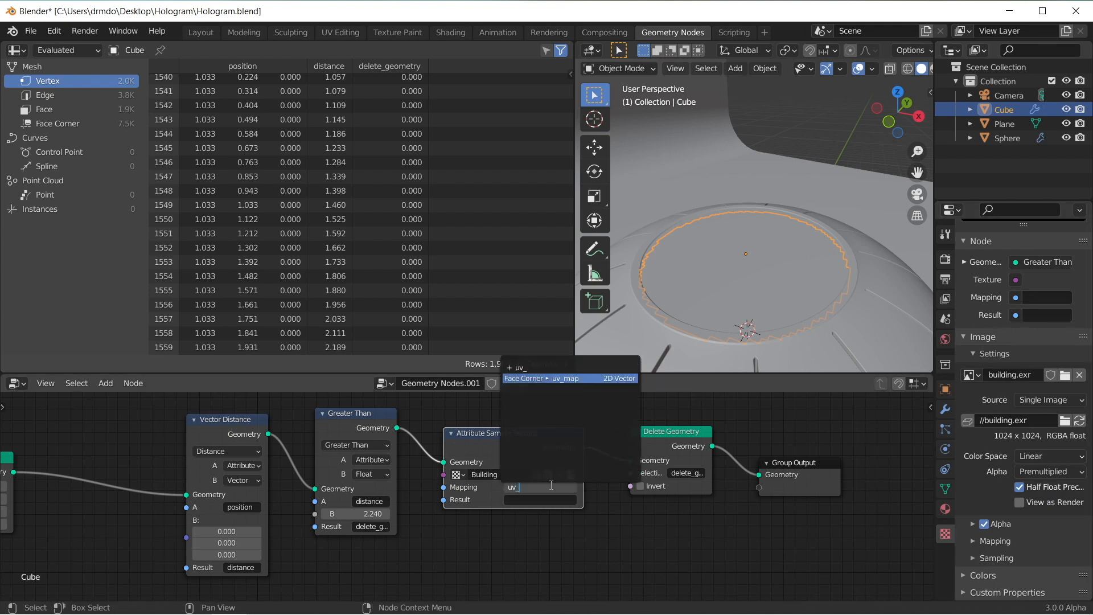
pyautogui.press('Return')
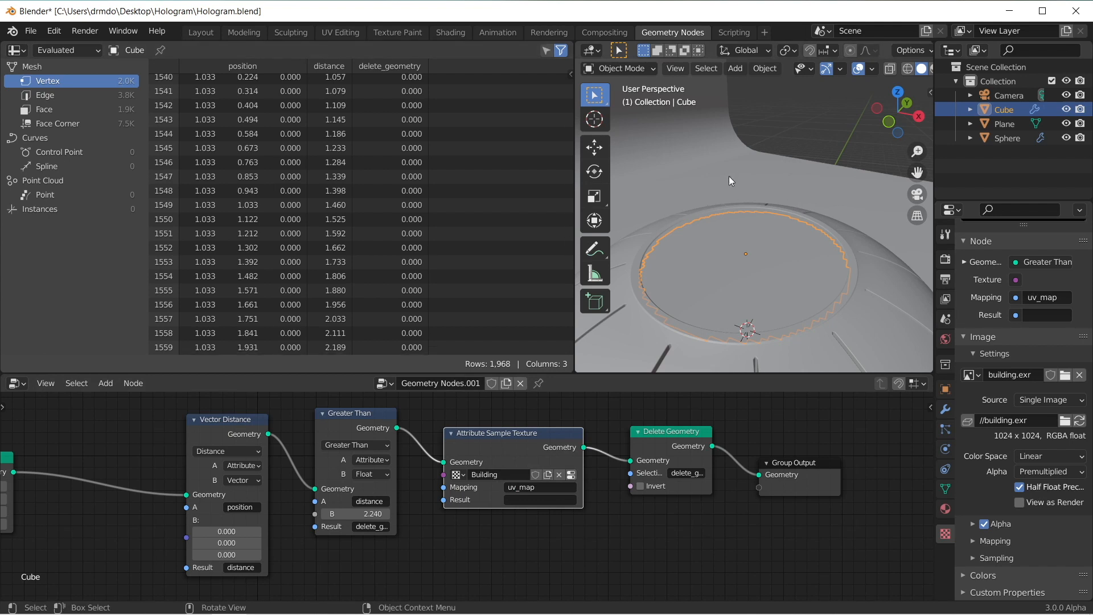
pyautogui.click(516, 498)
pyautogui.write('height_buildi')
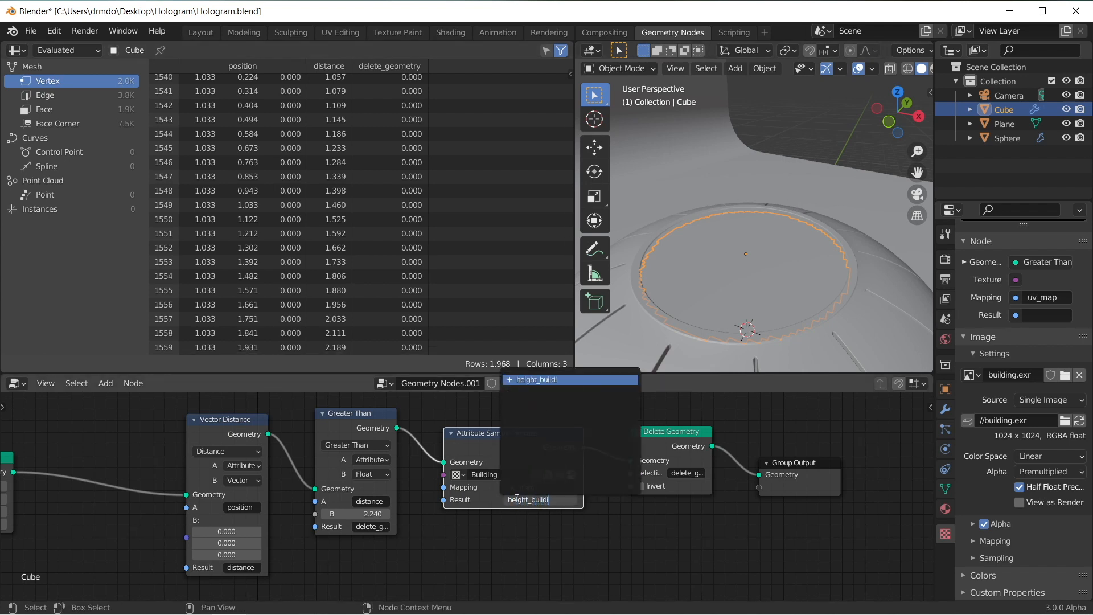
pyautogui.press('Return')
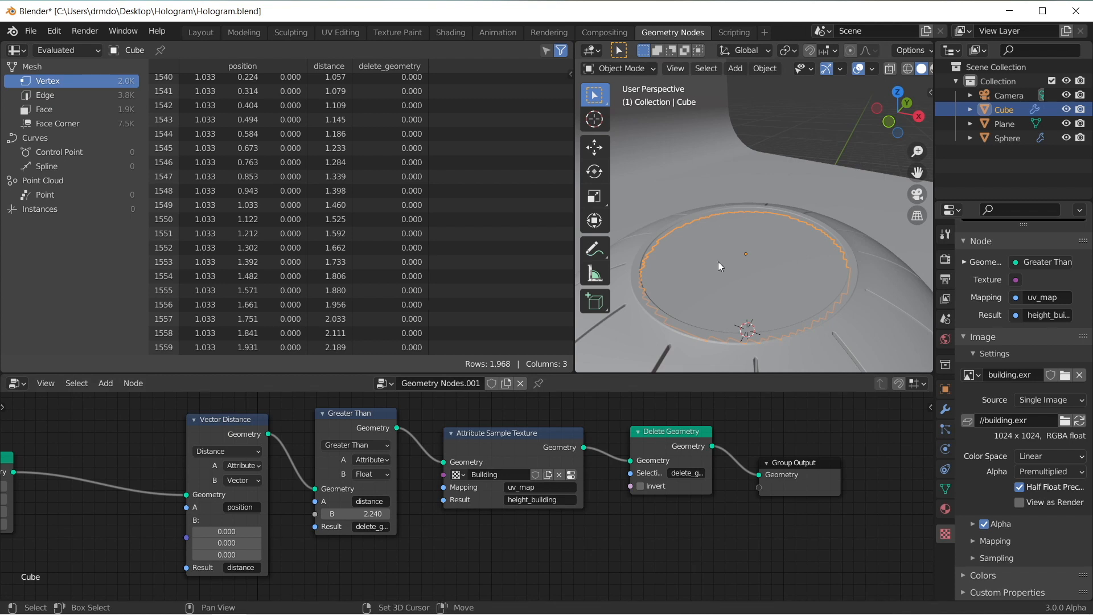
# Step: Add a cube mesh to the scene and rename it Instance
pyautogui.hotkey('shift', 'a')
pyautogui.click(832, 287)
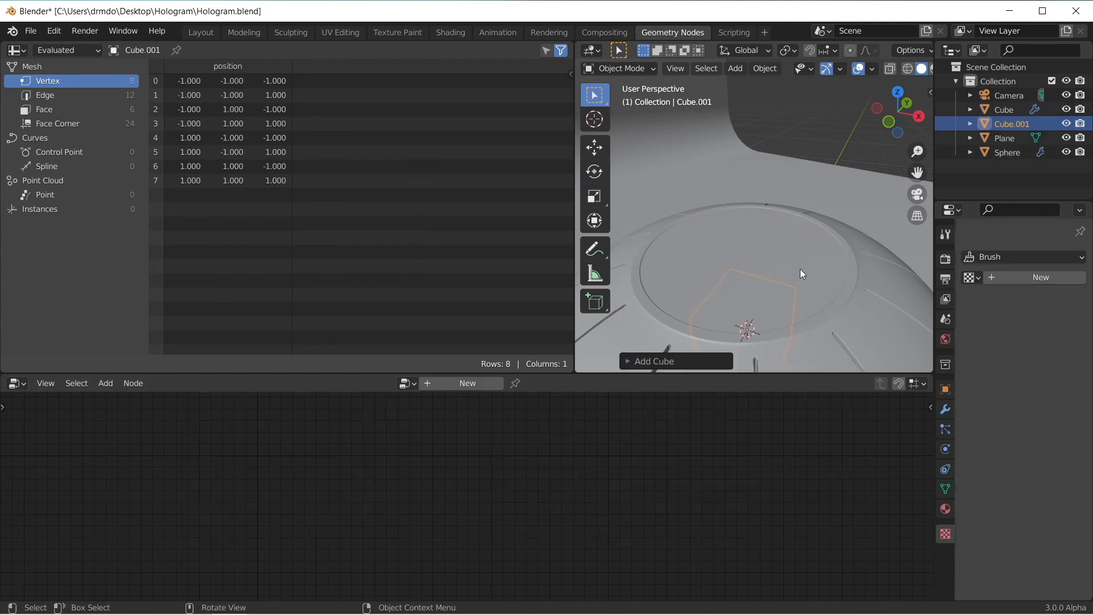
pyautogui.doubleClick(1017, 122)
pyautogui.write('Insta')
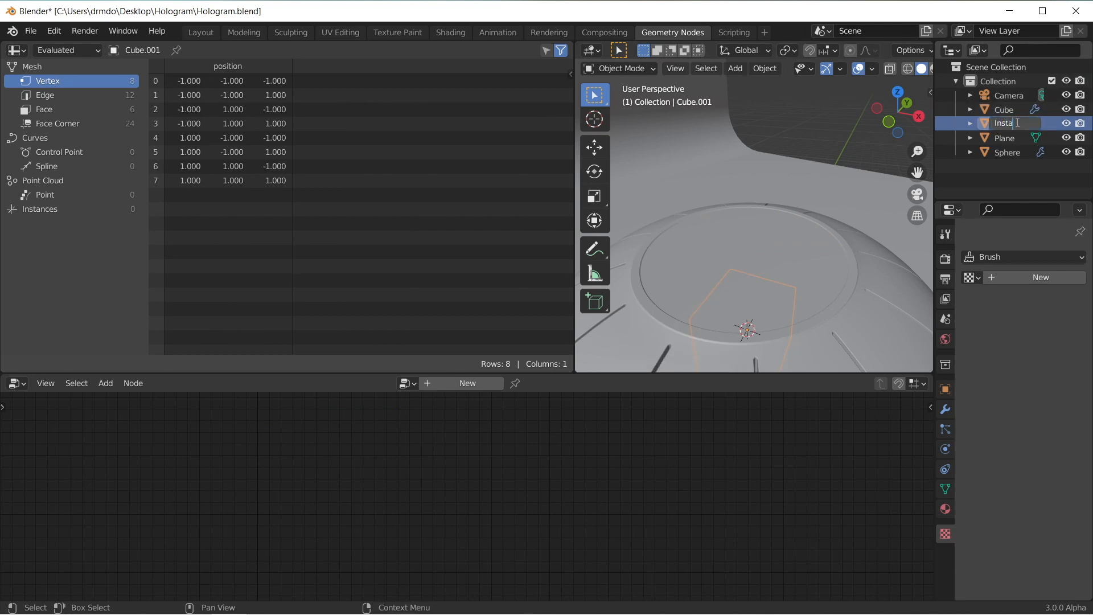
pyautogui.doubleClick(1016, 122)
pyautogui.press('End')
pyautogui.write('e')
pyautogui.press('Return')
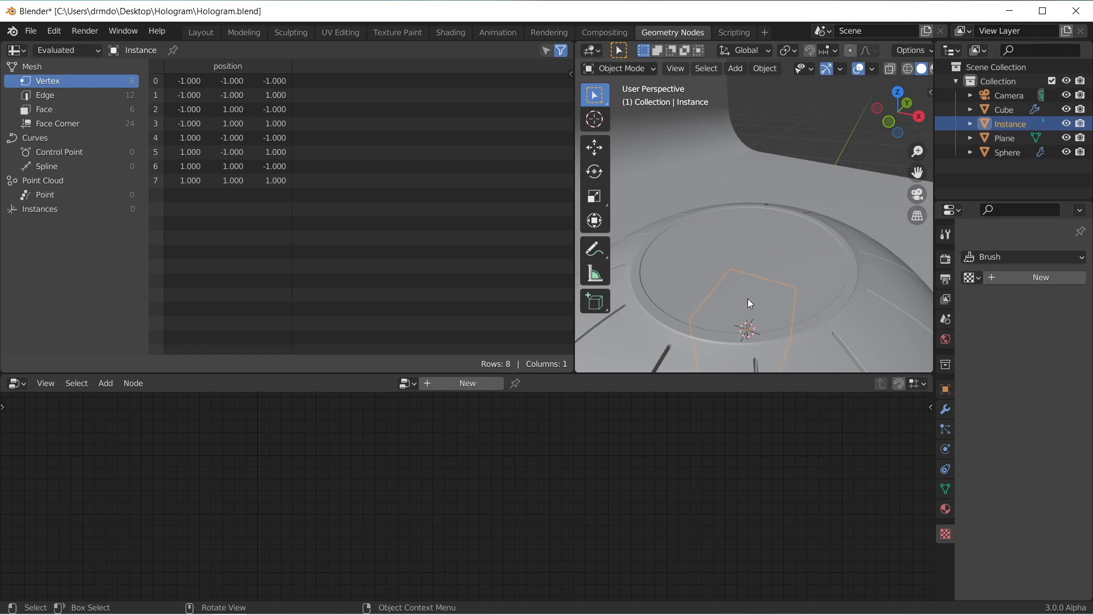
# Step: Move the Instance cube up along the Z axis until it sits clear above the sphere's circular recess
pyautogui.press('g')
pyautogui.press('z')
pyautogui.click(752, 250)
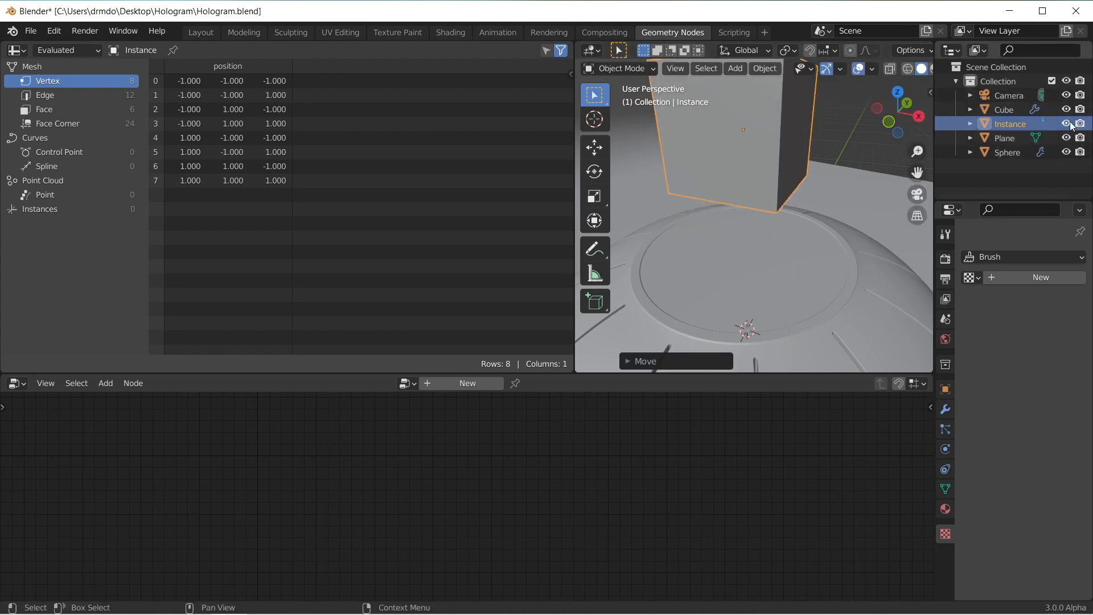
# Step: Hide the Instance cube in the viewport and select the Cube object that carries the grid's node setup
pyautogui.press('h')
pyautogui.click(750, 246)
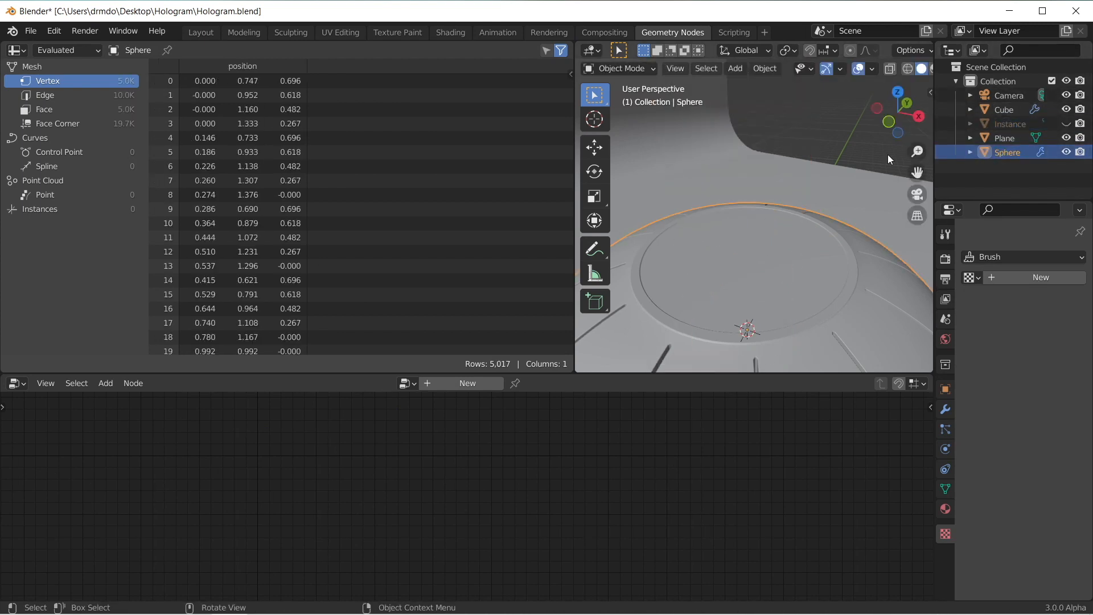
pyautogui.click(1004, 109)
# Step: Insert a Point Instance node between Delete Geometry and Group Output, with Instance as the instanced object
pyautogui.moveTo(535, 495); pyautogui.dragTo(478, 496, button='middle')
pyautogui.hotkey('shift', 'a')
pyautogui.write('spoin')
pyautogui.click(484, 494)
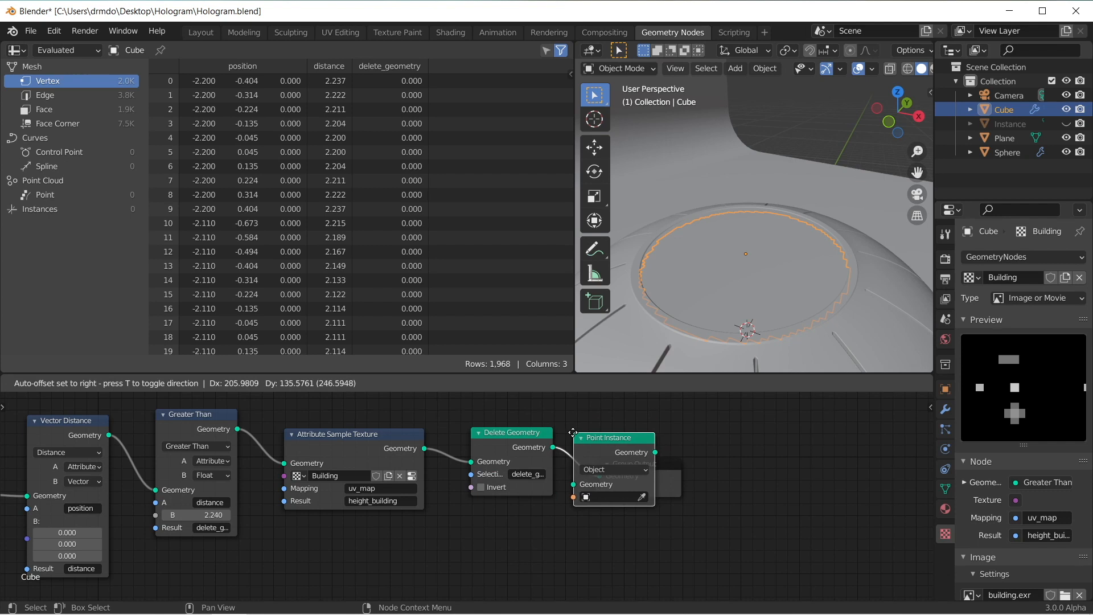
pyautogui.click(573, 432)
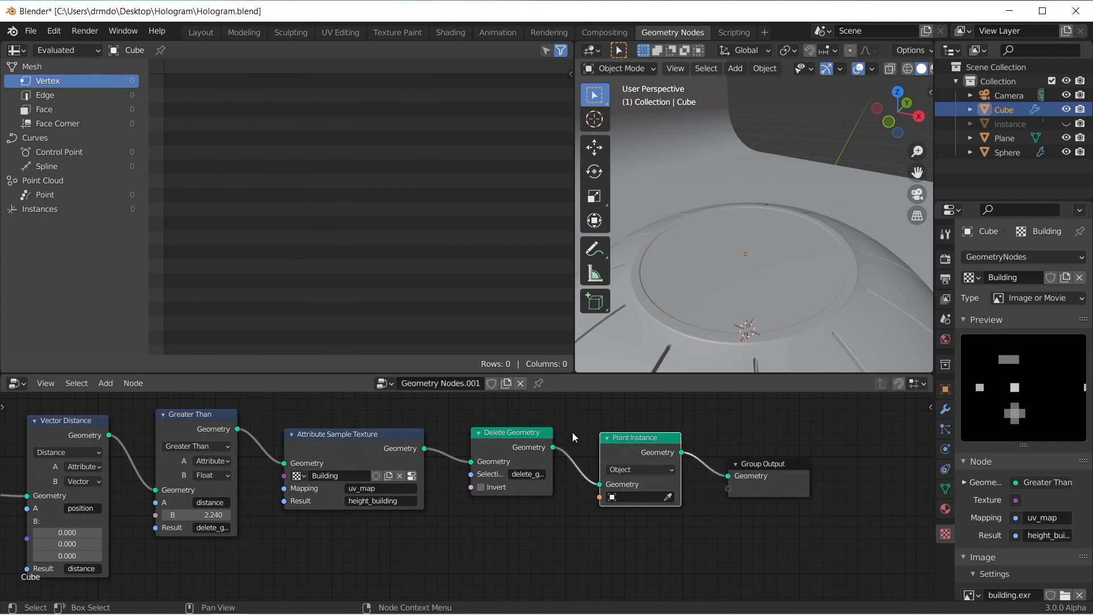
pyautogui.click(645, 495)
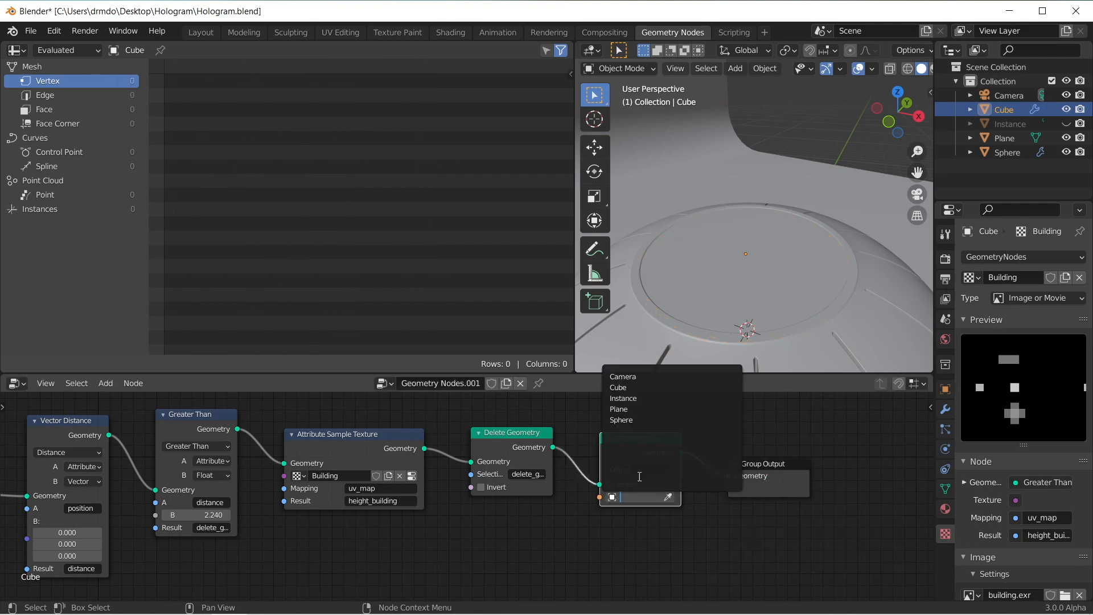
pyautogui.click(644, 399)
pyautogui.scroll(-6, 721, 263)
pyautogui.moveTo(721, 263); pyautogui.dragTo(746, 237, button='middle')
pyautogui.scroll(6, 749, 242)
pyautogui.scroll(-6, 764, 283)
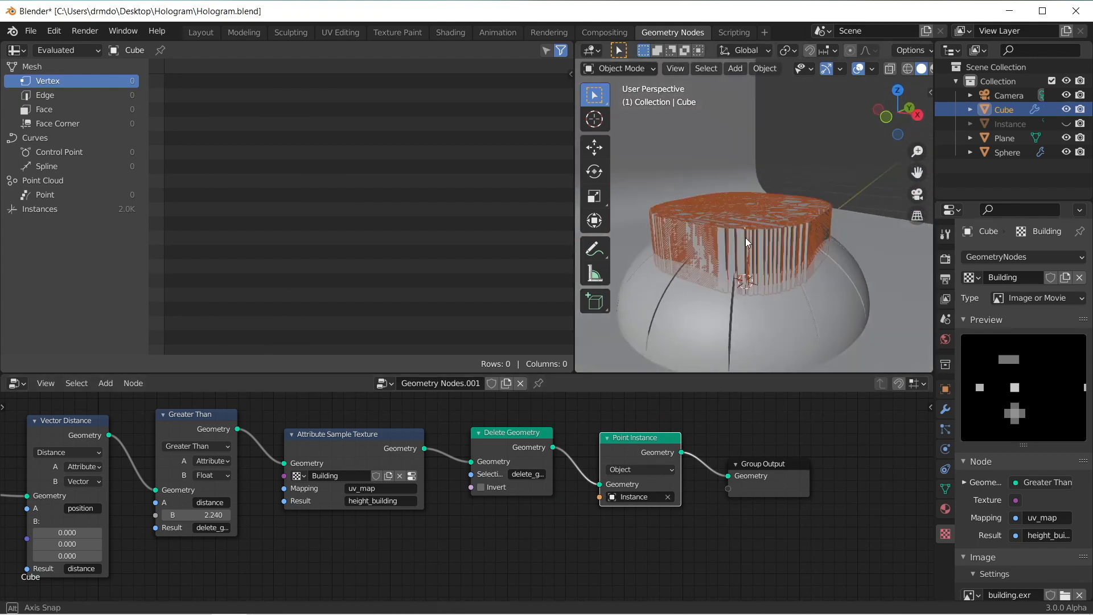
pyautogui.scroll(2, 780, 243)
# Step: Insert a Point Scale node between Delete Geometry and Point Instance and set its type to Float
pyautogui.hotkey('shift', 'a')
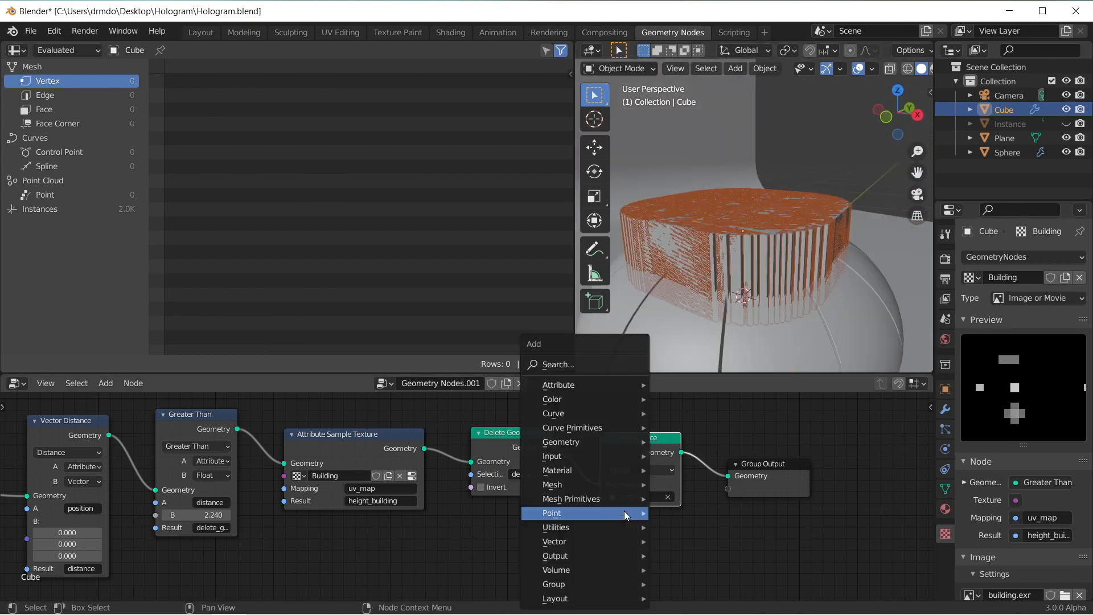
pyautogui.write('apo')
pyautogui.press('BackSpace')
pyautogui.press('BackSpace')
pyautogui.press('BackSpace')
pyautogui.write('point')
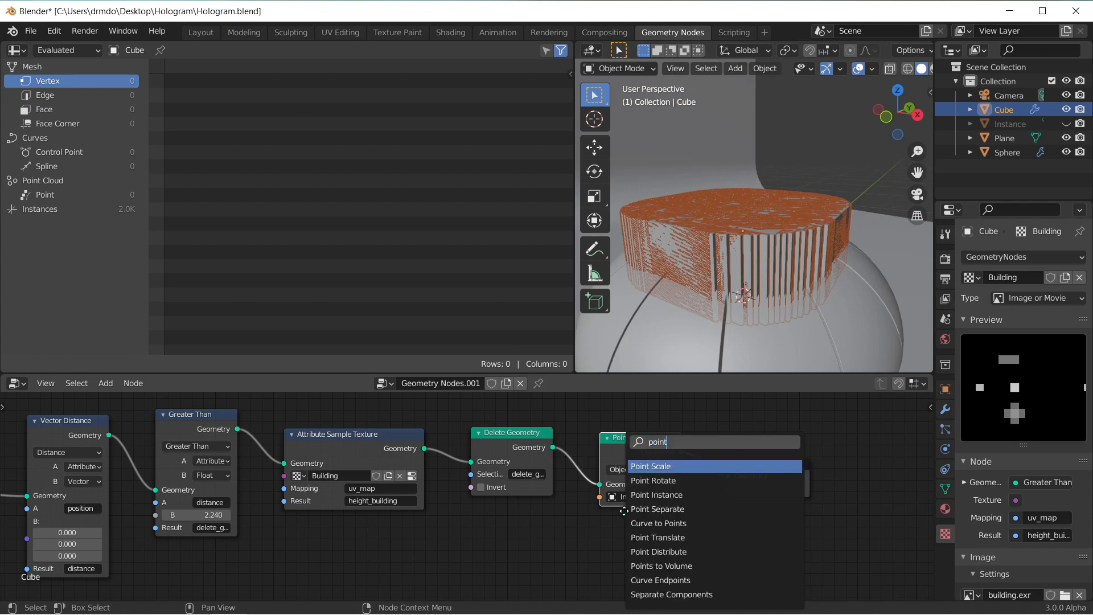
pyautogui.press('Return')
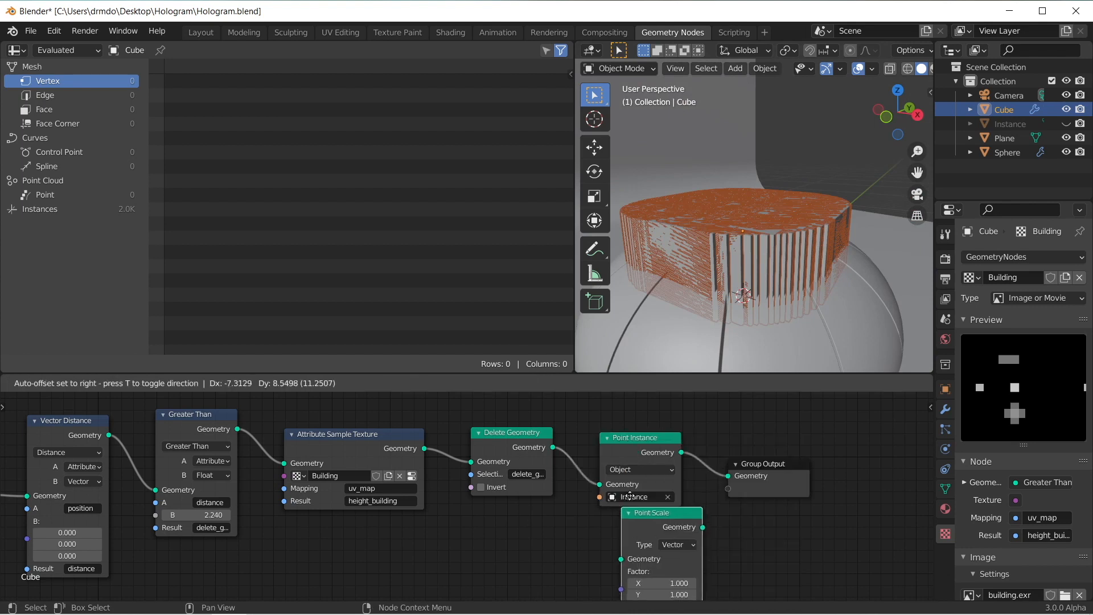
pyautogui.click(598, 432)
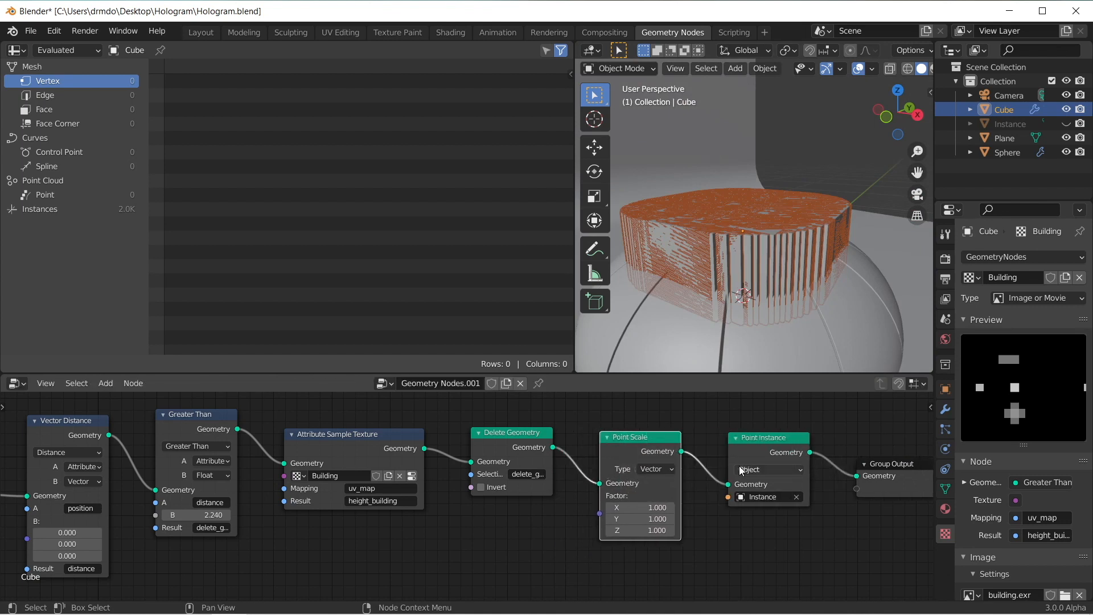
pyautogui.click(647, 470)
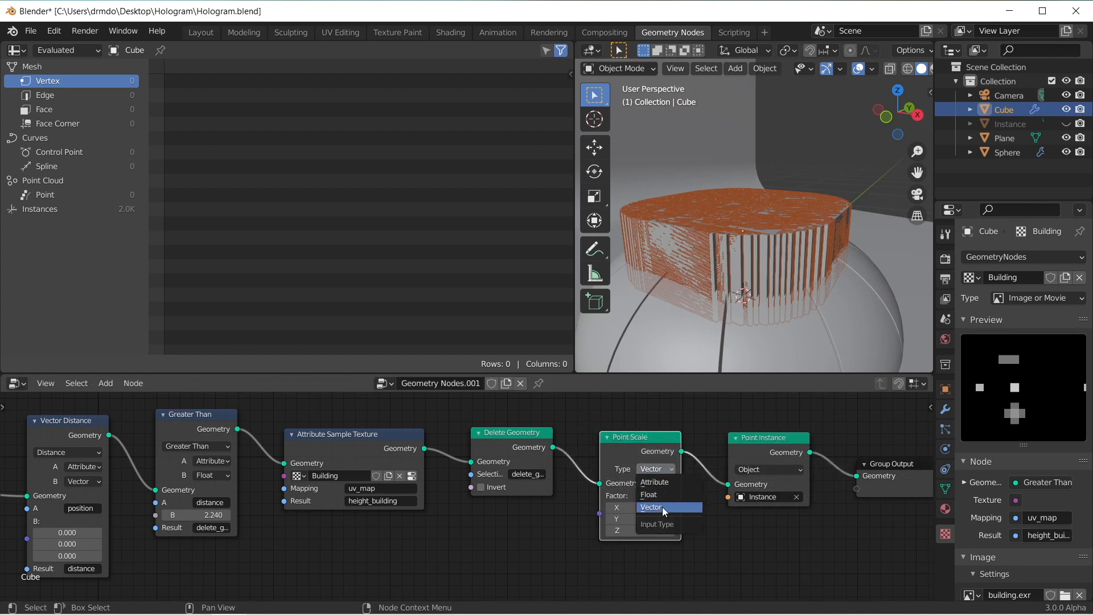
pyautogui.click(663, 495)
# Step: Add a Value node and connect its output to the Point Scale node's Factor
pyautogui.hotkey('shift', 'a')
pyautogui.write('v')
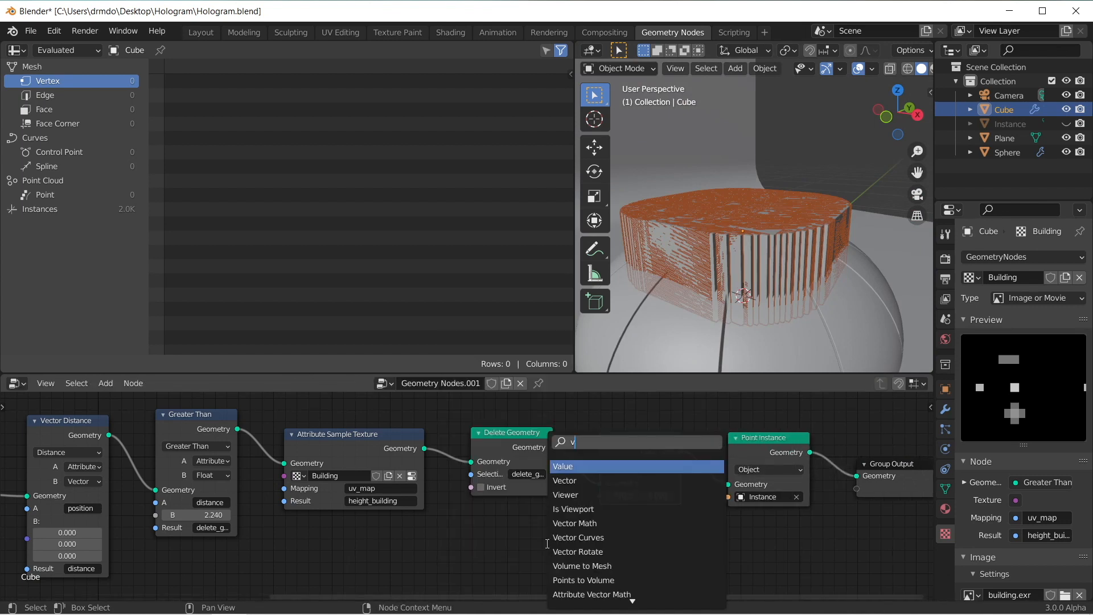
pyautogui.write('alue')
pyautogui.press('Return')
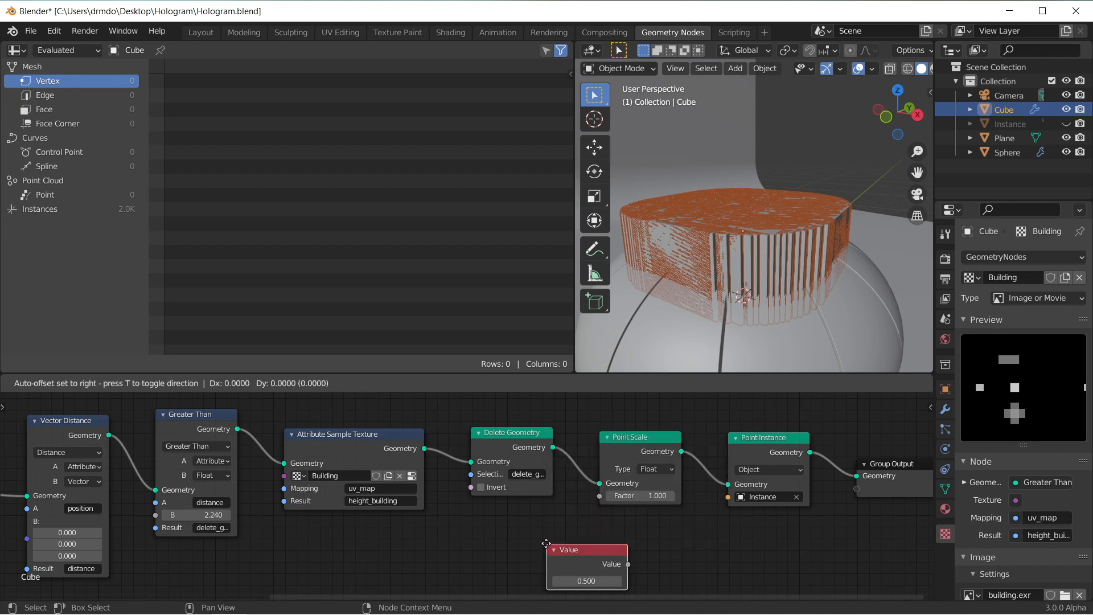
pyautogui.click(531, 542)
pyautogui.moveTo(533, 544); pyautogui.dragTo(600, 496)
# Step: Try a value of -0.050 in the Value node and check the instances in wireframe shading
pyautogui.moveTo(500, 564)
pyautogui.mouseDown()
pyautogui.moveTo(375, 563)
pyautogui.moveTo(387, 563)
pyautogui.mouseUp()
pyautogui.click(908, 69)
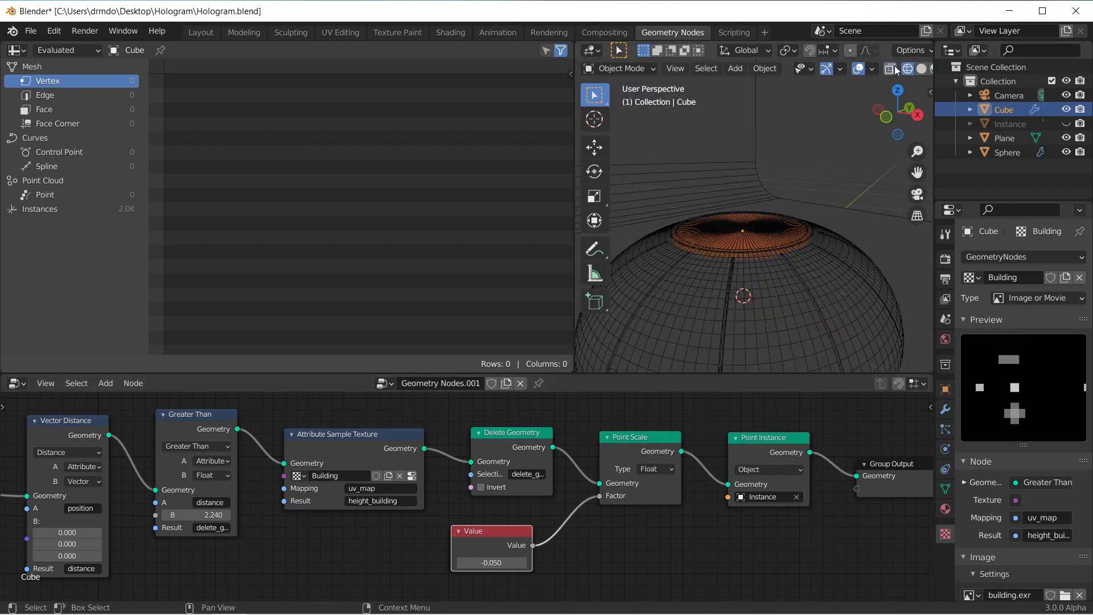
pyautogui.click(921, 69)
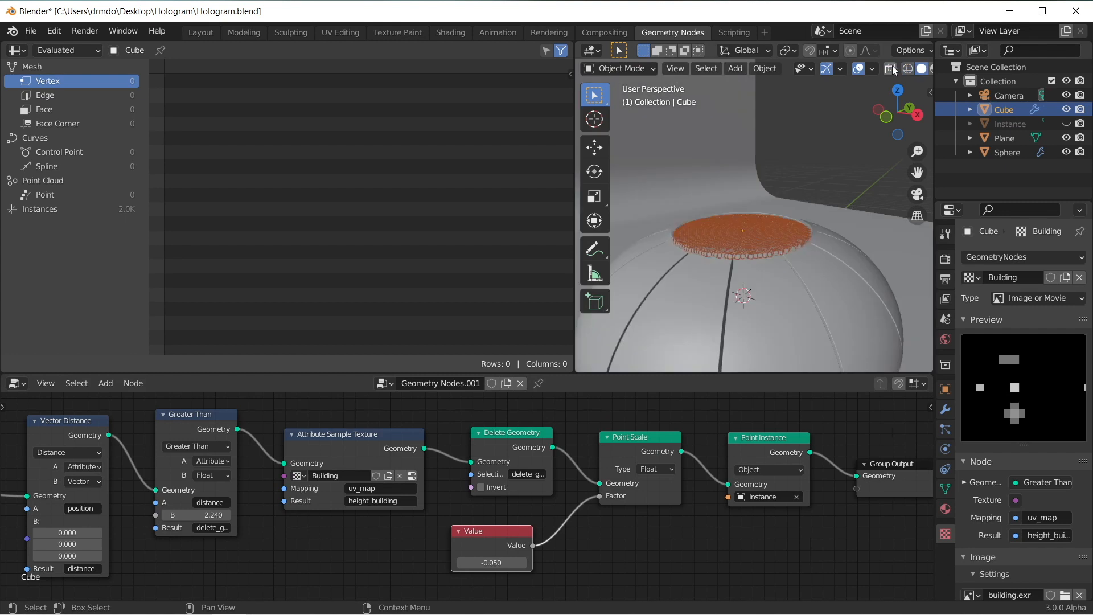
# Step: View the grid from the top and set the Value node to 0.04 so narrow gaps separate the cubes
pyautogui.click(897, 98)
pyautogui.scroll(10, 753, 261)
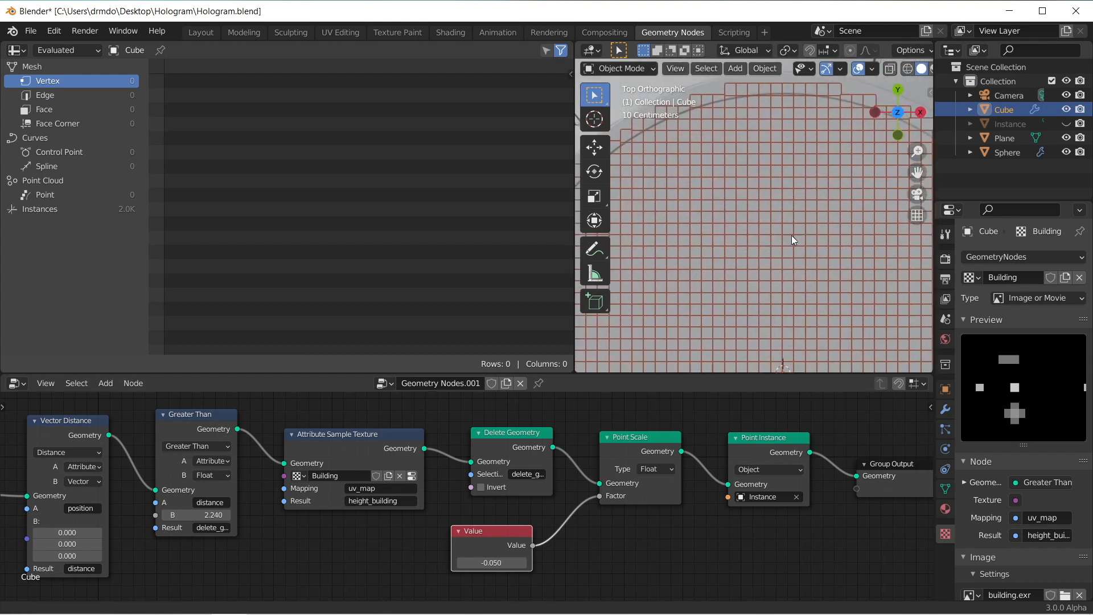
pyautogui.scroll(-1, 751, 307)
pyautogui.keyDown('shift'); pyautogui.moveTo(764, 306); pyautogui.dragTo(745, 250, button='middle'); pyautogui.keyUp('shift')
pyautogui.moveTo(482, 564); pyautogui.dragTo(488, 563)
pyautogui.scroll(6, 842, 186)
pyautogui.doubleClick(505, 563)
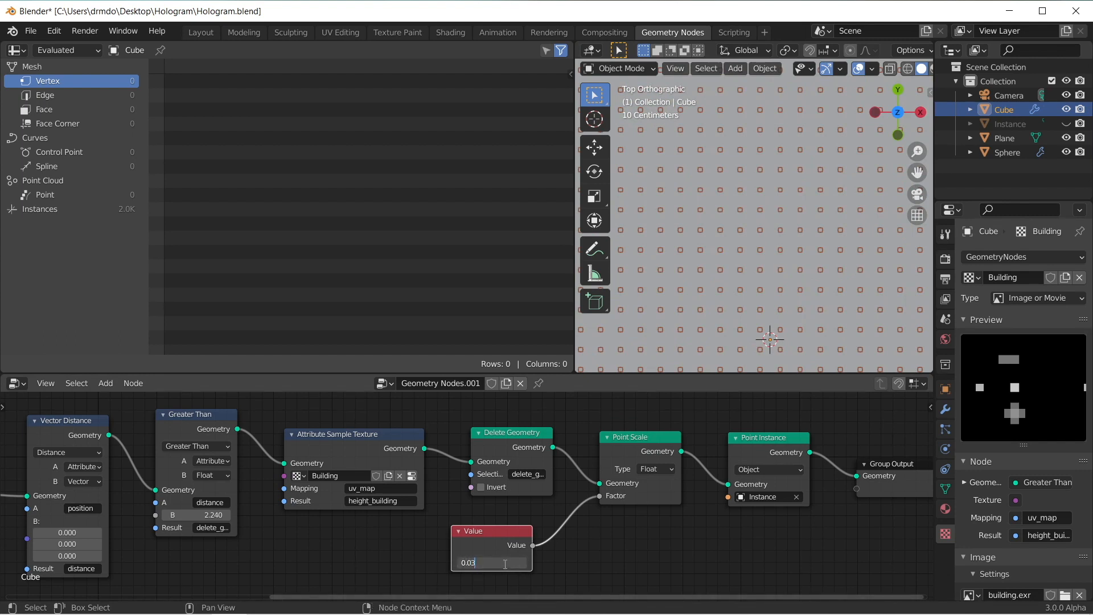
pyautogui.press('Return')
pyautogui.click(505, 564)
pyautogui.press('BackSpace')
pyautogui.write('4')
pyautogui.press('Return')
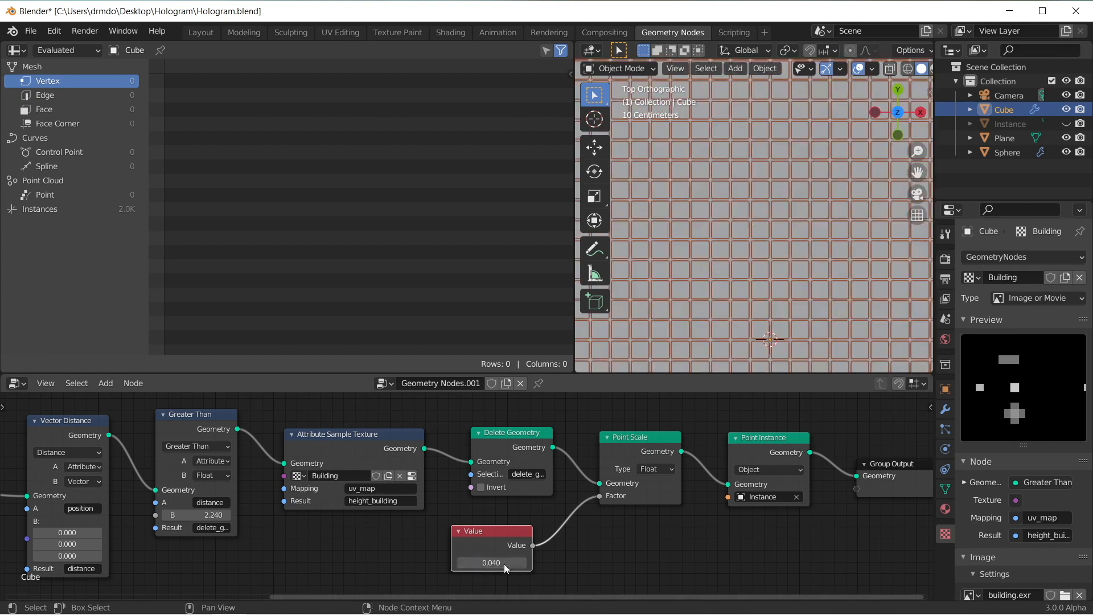
# Step: Set the Greater Than node's B threshold to 2.120 and inspect how the cubes fit the circular recess
pyautogui.moveTo(693, 322); pyautogui.dragTo(687, 185, button='middle')
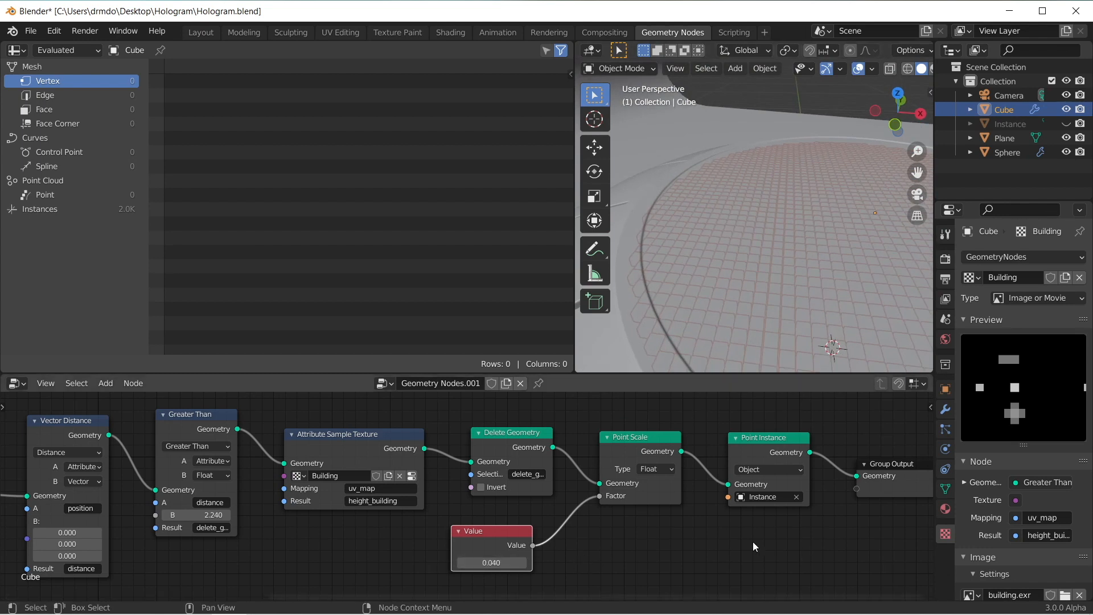
pyautogui.moveTo(606, 523); pyautogui.dragTo(925, 503, button='middle')
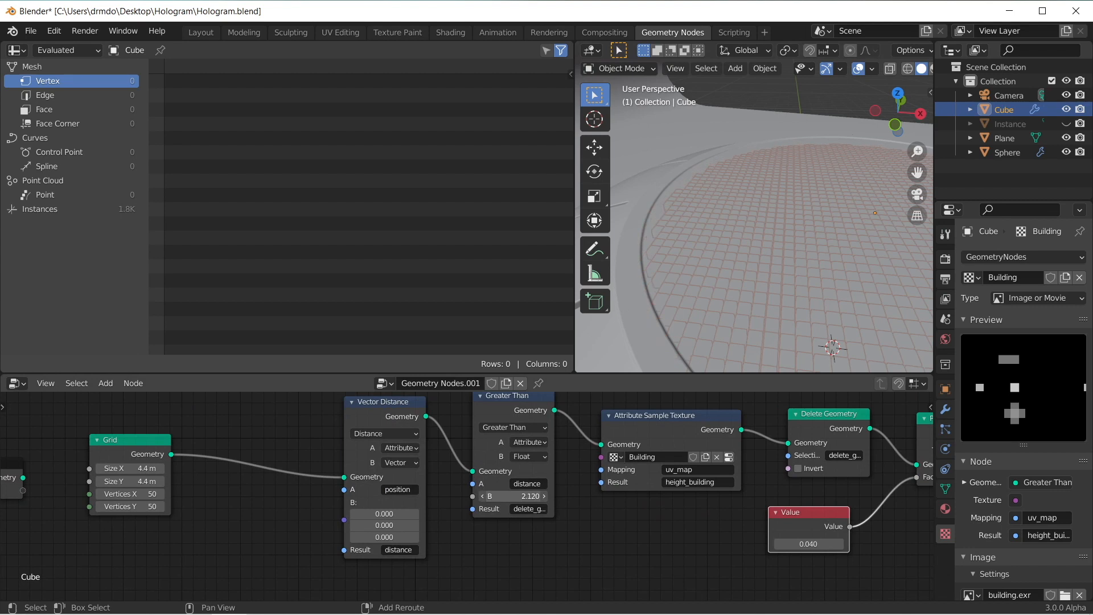
pyautogui.moveTo(823, 231); pyautogui.dragTo(808, 279, button='middle')
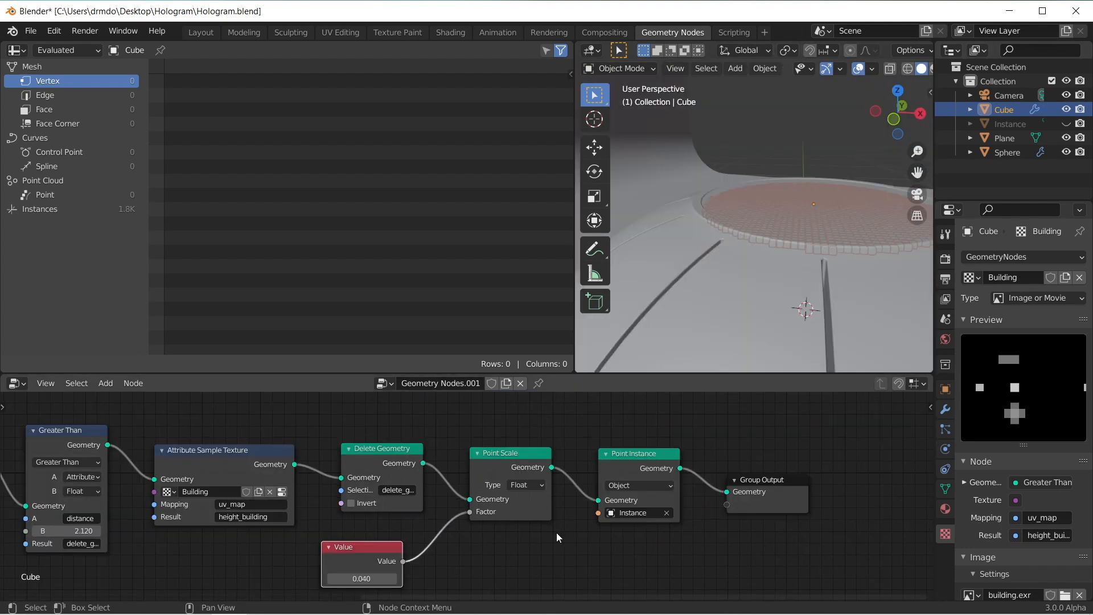
pyautogui.moveTo(826, 269); pyautogui.dragTo(728, 224, button='middle')
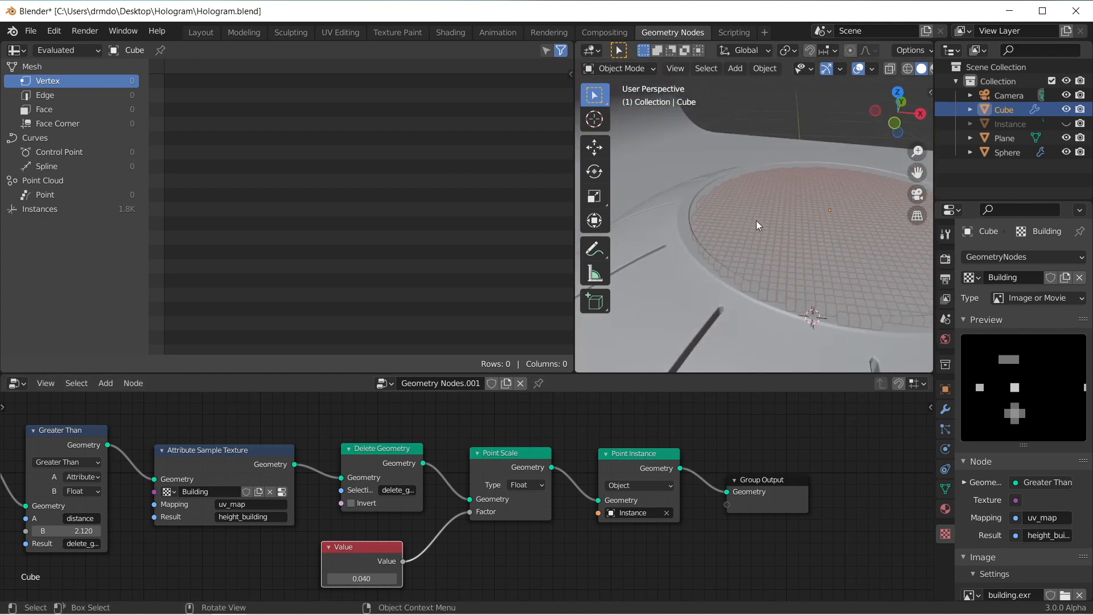
# Step: Insert an Attribute Combine XYZ node between Attribute Sample Texture and Delete Geometry, and move the Value node clear of it
pyautogui.moveTo(188, 464); pyautogui.dragTo(348, 435, button='middle')
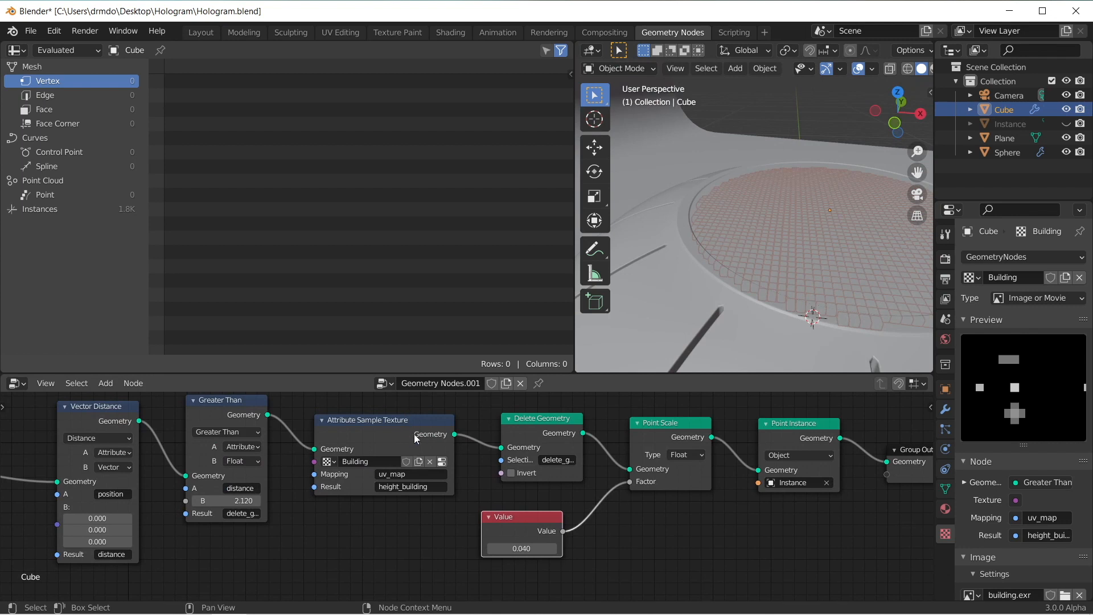
pyautogui.moveTo(424, 437); pyautogui.dragTo(189, 436, button='middle')
pyautogui.hotkey('shift', 'a')
pyautogui.write('s')
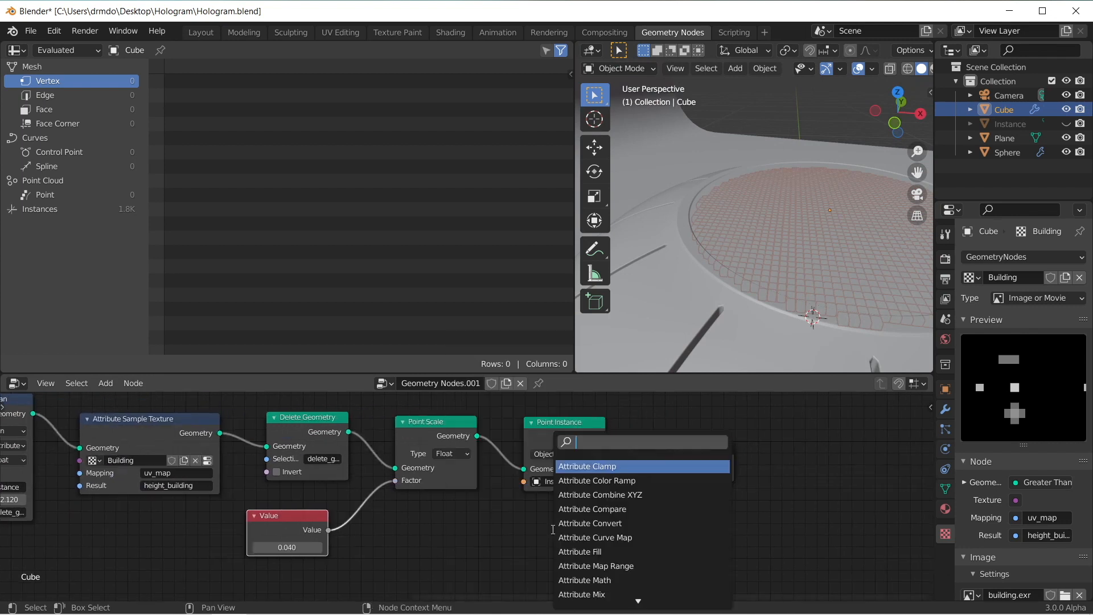
pyautogui.write('combi')
pyautogui.press('Down')
pyautogui.press('Down')
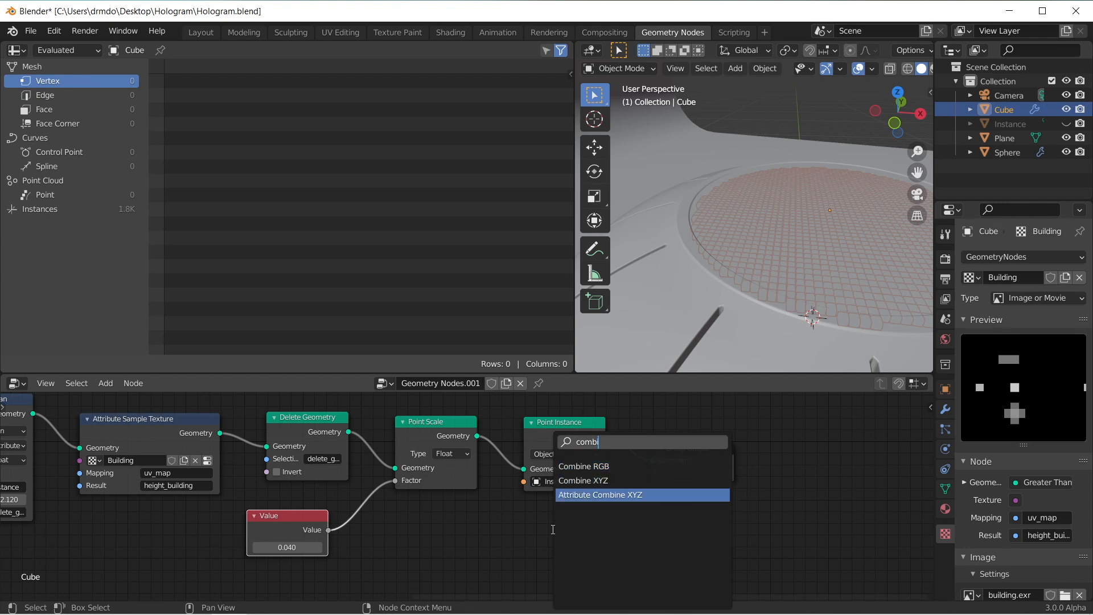
pyautogui.press('Return')
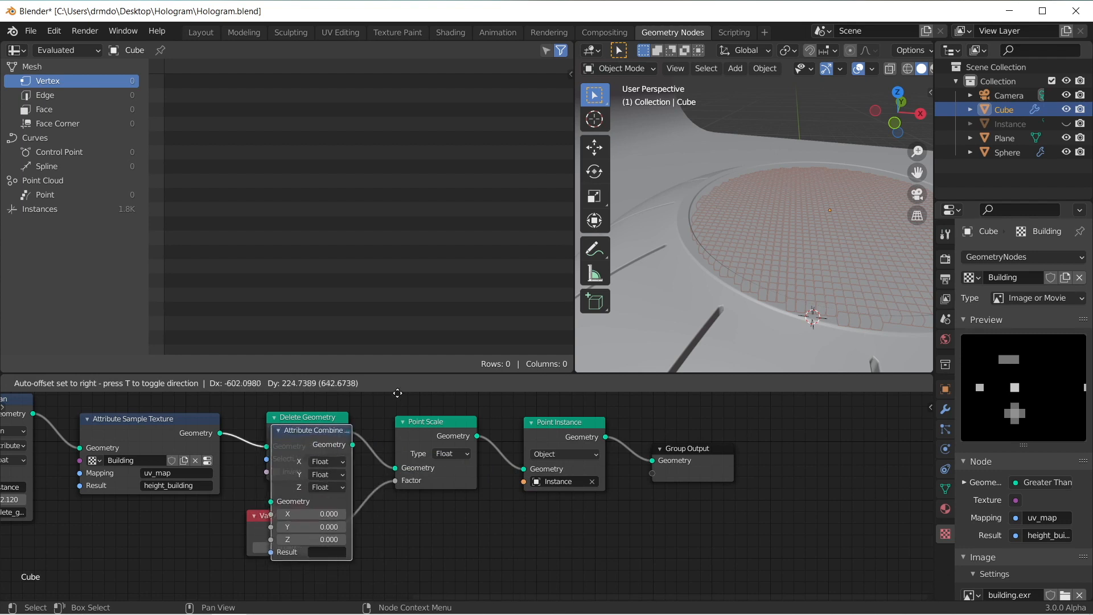
pyautogui.click(364, 588)
pyautogui.moveTo(253, 514); pyautogui.dragTo(396, 532)
# Step: Set the X and Y values of the Attribute Combine XYZ node to 1
pyautogui.scroll(1, 364, 494)
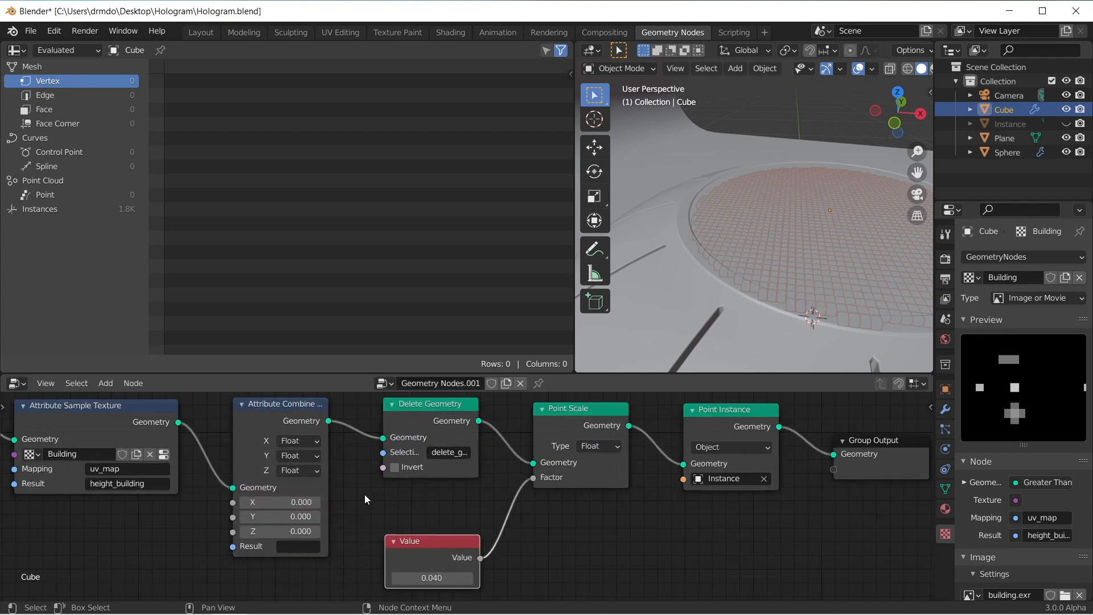
pyautogui.moveTo(365, 494); pyautogui.dragTo(408, 509, button='middle')
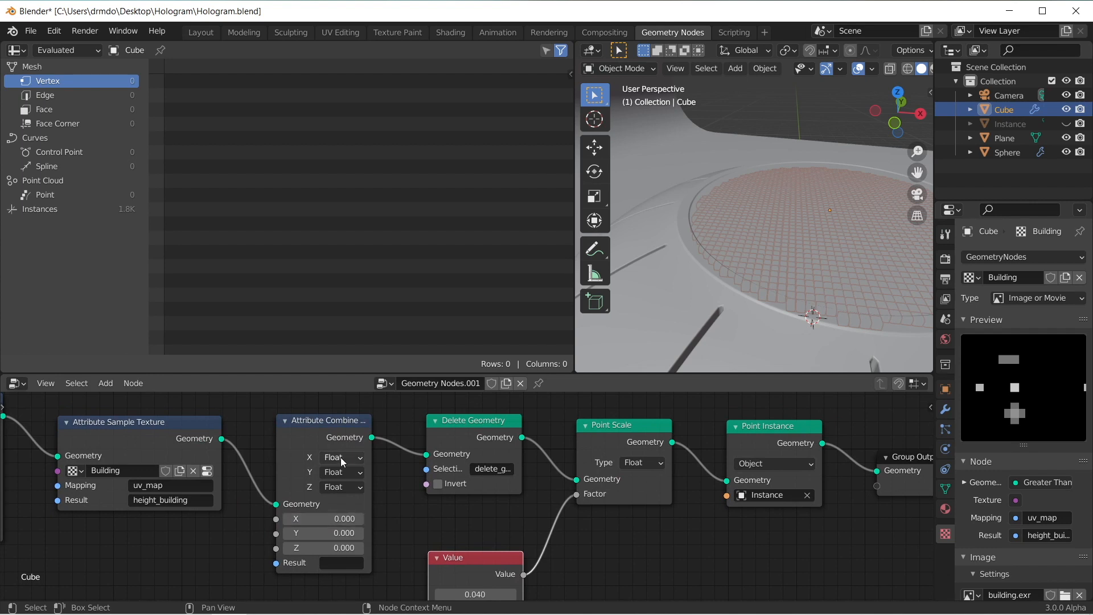
pyautogui.click(330, 519)
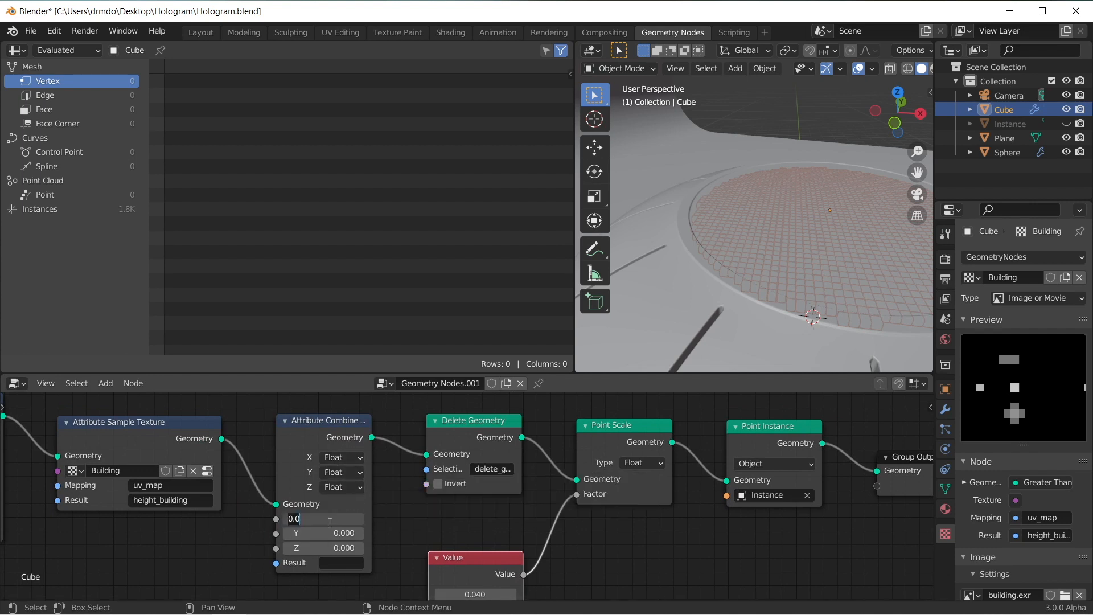
pyautogui.press('Return')
pyautogui.click(333, 534)
pyautogui.write('1')
pyautogui.press('Return')
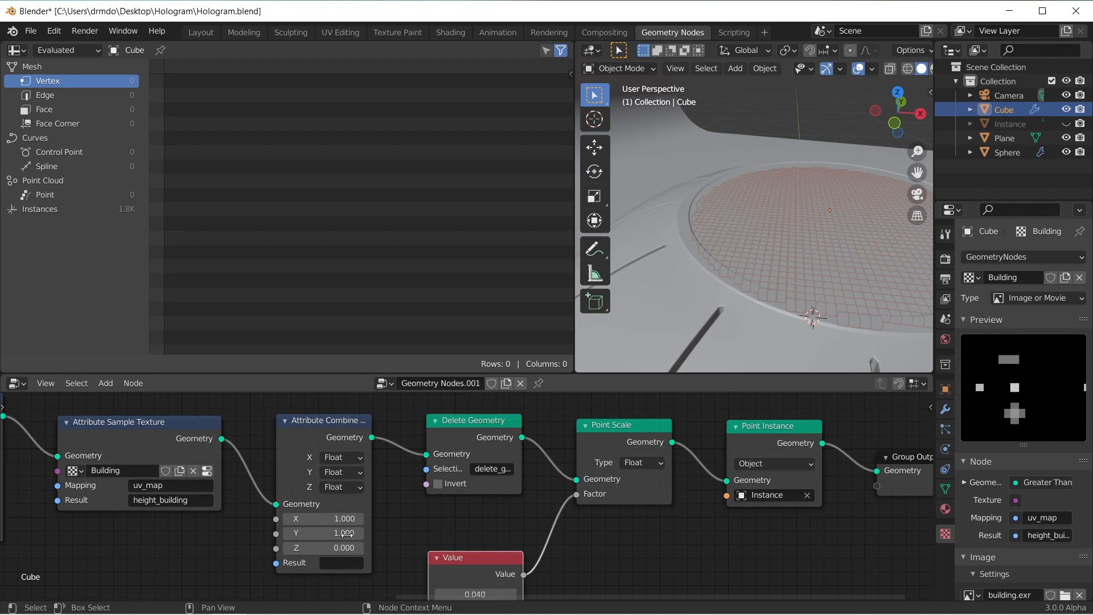
# Step: Switch the Attribute Combine XYZ node's Z input to Attribute and assign height_building to it
pyautogui.moveTo(382, 548); pyautogui.dragTo(402, 529, button='middle')
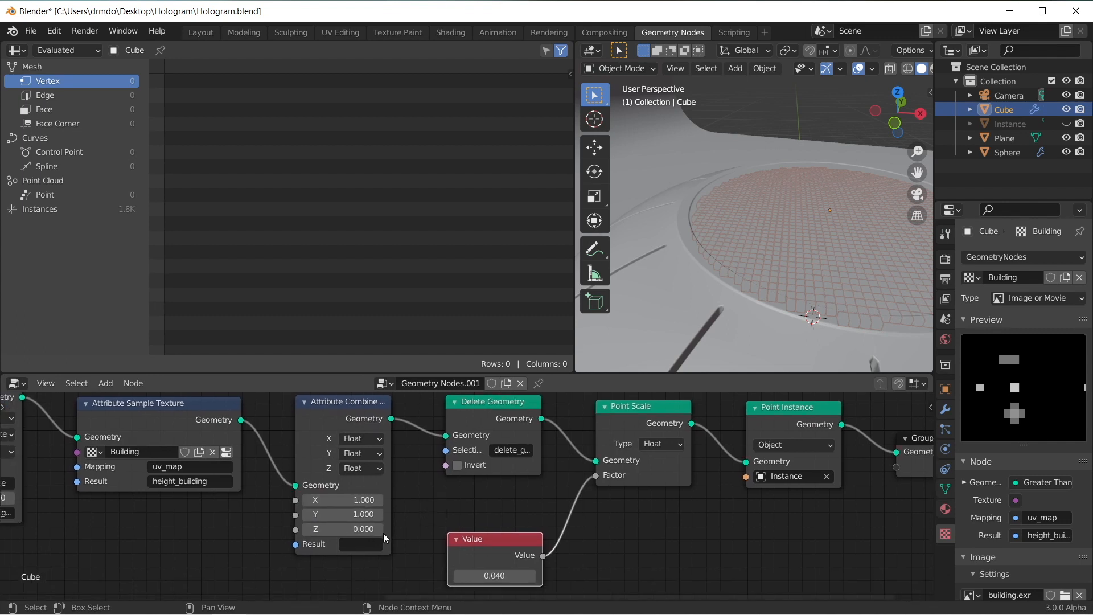
pyautogui.click(360, 468)
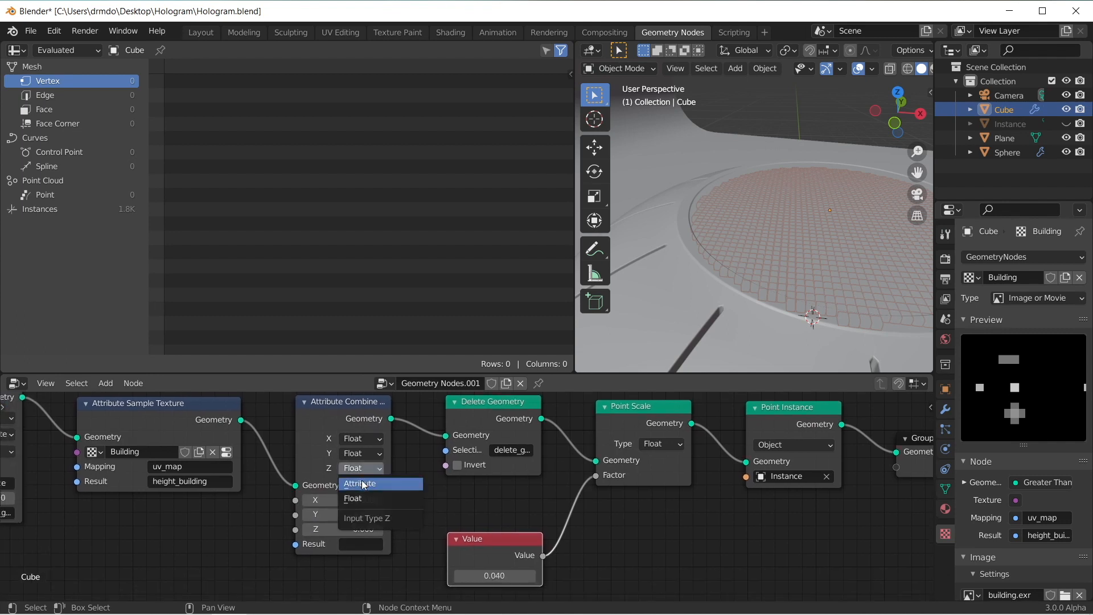
pyautogui.click(360, 468)
pyautogui.click(361, 483)
pyautogui.moveTo(420, 527); pyautogui.dragTo(479, 523, button='middle')
pyautogui.scroll(-1, 459, 522)
pyautogui.scroll(3, 292, 520)
pyautogui.moveTo(238, 499); pyautogui.dragTo(259, 517, button='middle')
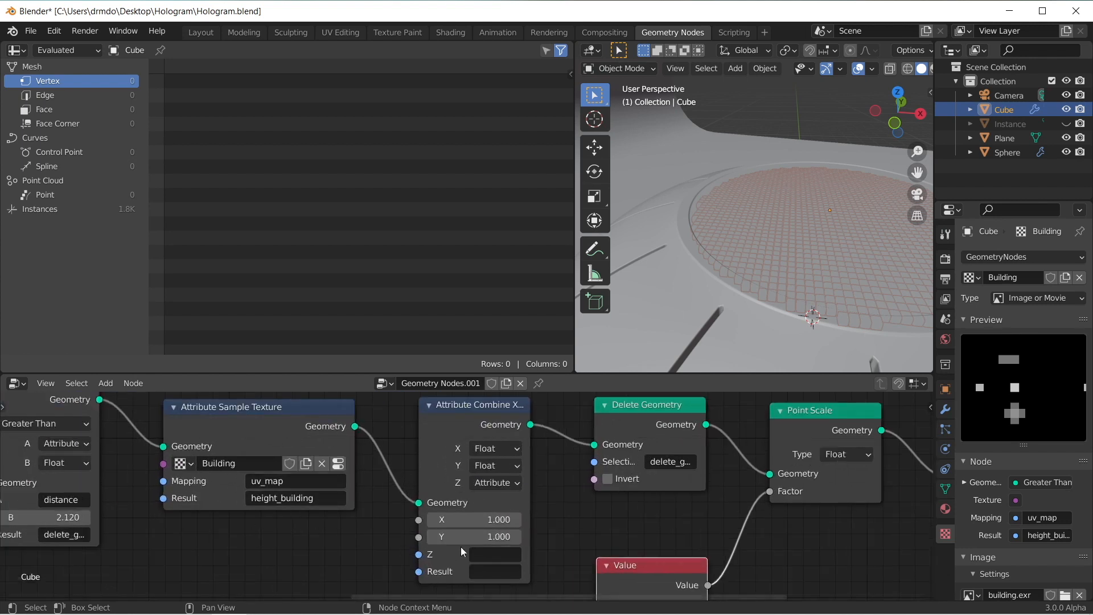
pyautogui.click(481, 555)
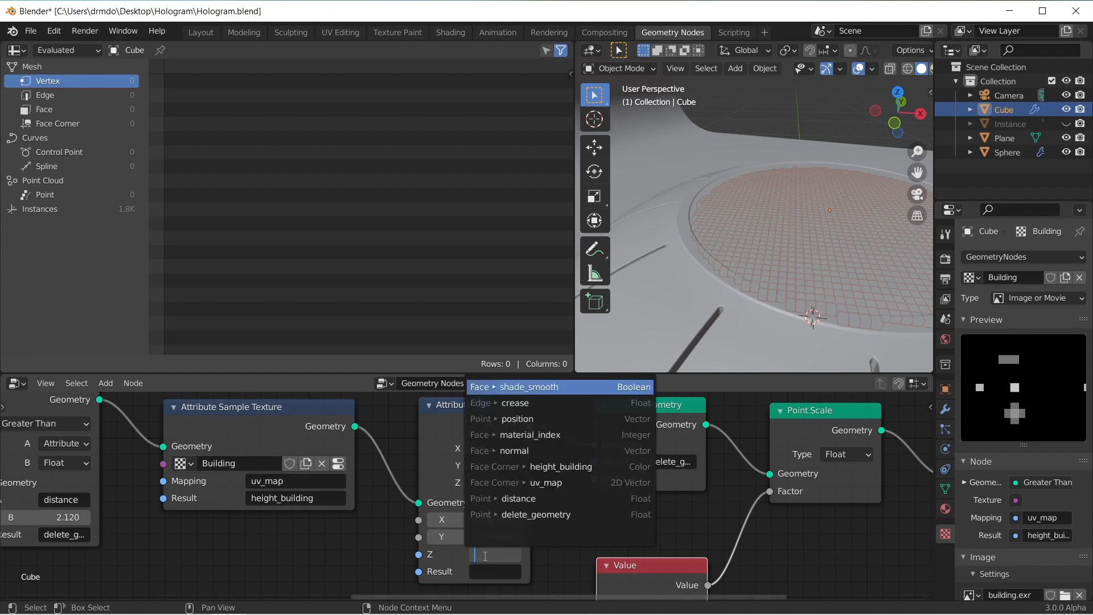
pyautogui.write('heigh')
pyautogui.press('Return')
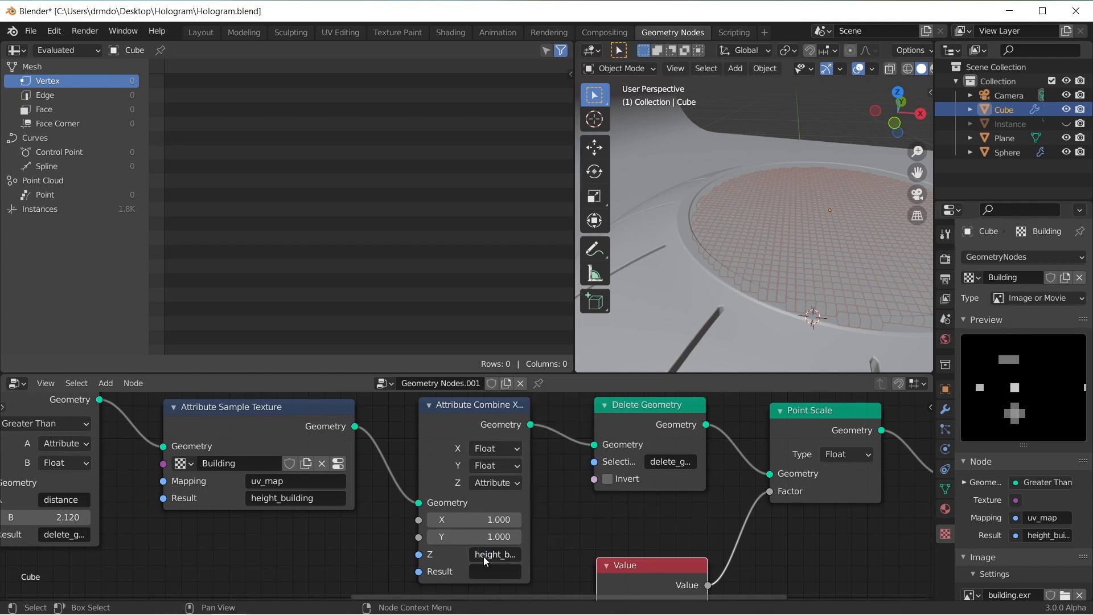
pyautogui.moveTo(536, 536); pyautogui.dragTo(536, 524, button='middle')
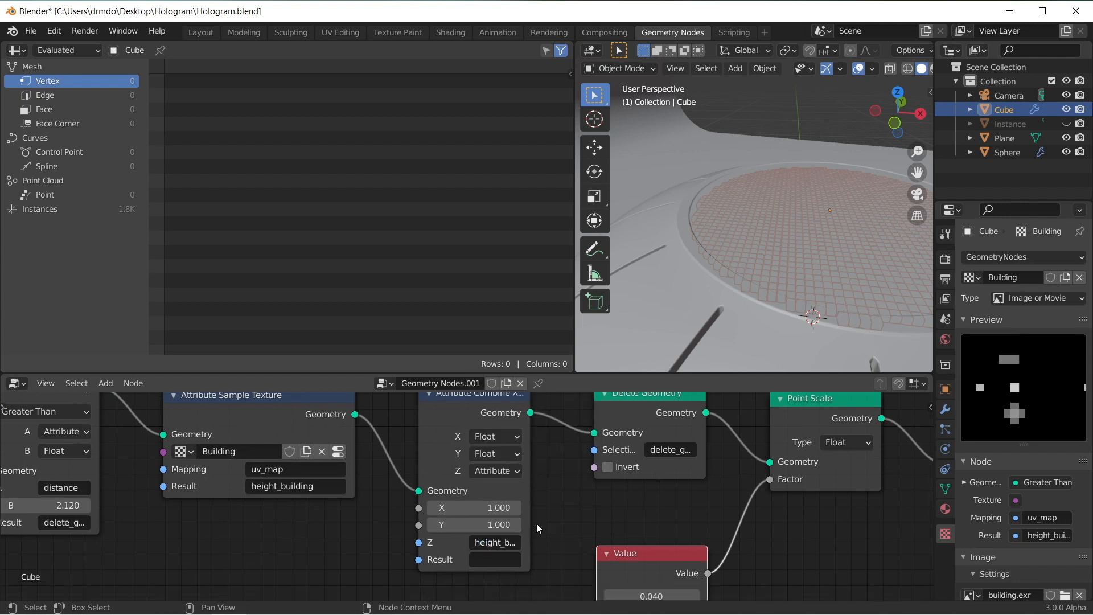
# Step: Name the Attribute Combine XYZ node's result attribute z_scale
pyautogui.click(506, 561)
pyautogui.write('z')
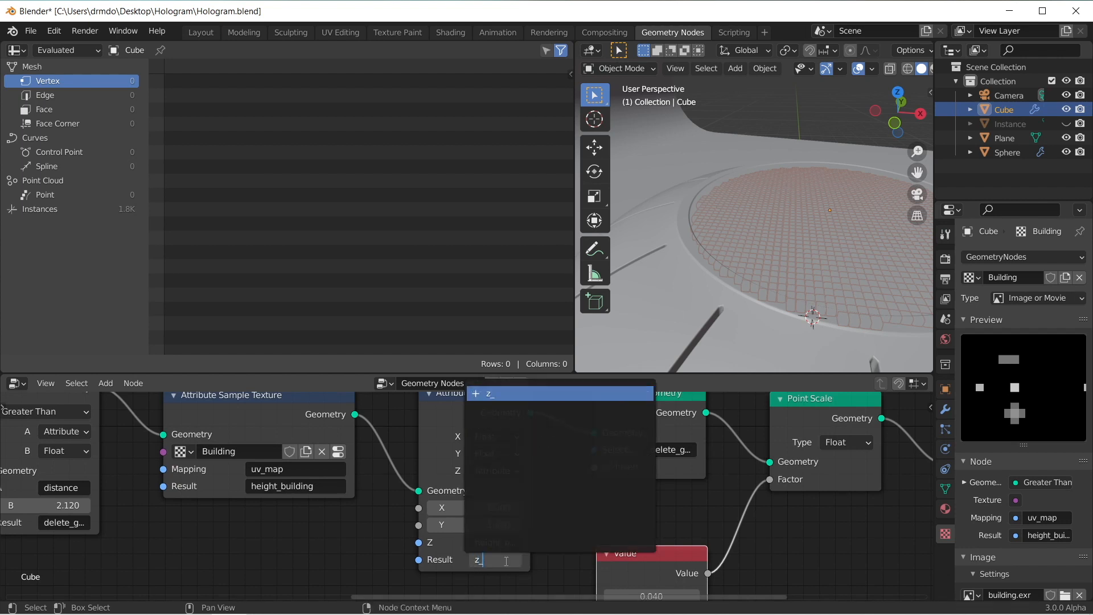
pyautogui.write('_')
pyautogui.press('BackSpace')
pyautogui.press('BackSpace')
pyautogui.write('z')
pyautogui.press('Return')
# Step: Insert a Point Scale node between Attribute Combine XYZ and Delete Geometry, set its type to Attribute, and save the file
pyautogui.scroll(-1, 581, 510)
pyautogui.moveTo(580, 511); pyautogui.dragTo(527, 517, button='middle')
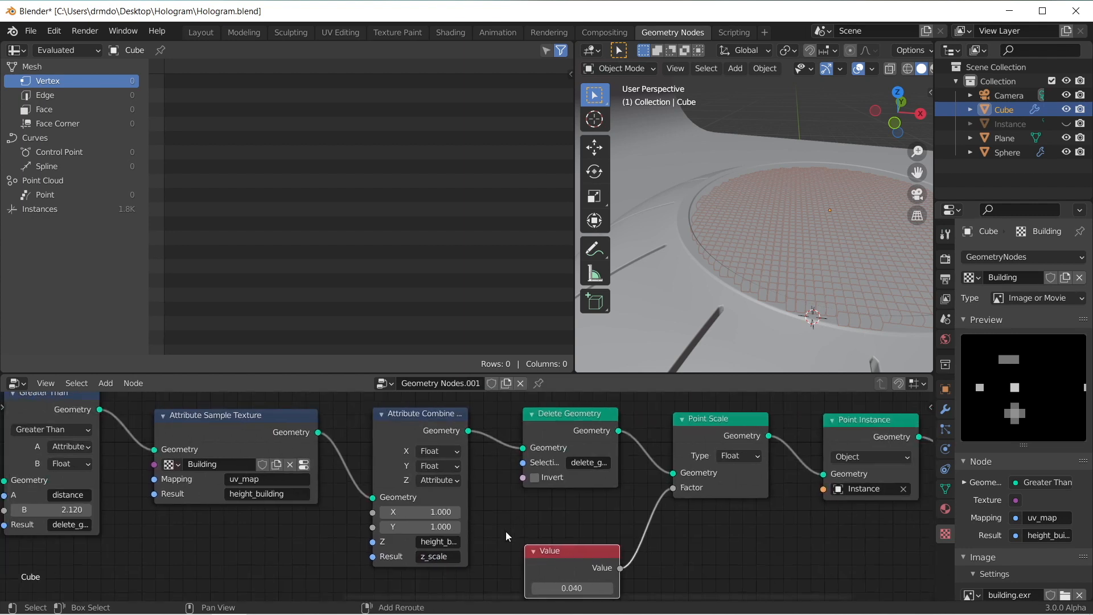
pyautogui.hotkey('shift', 'a')
pyautogui.write('spoint')
pyautogui.press('Return')
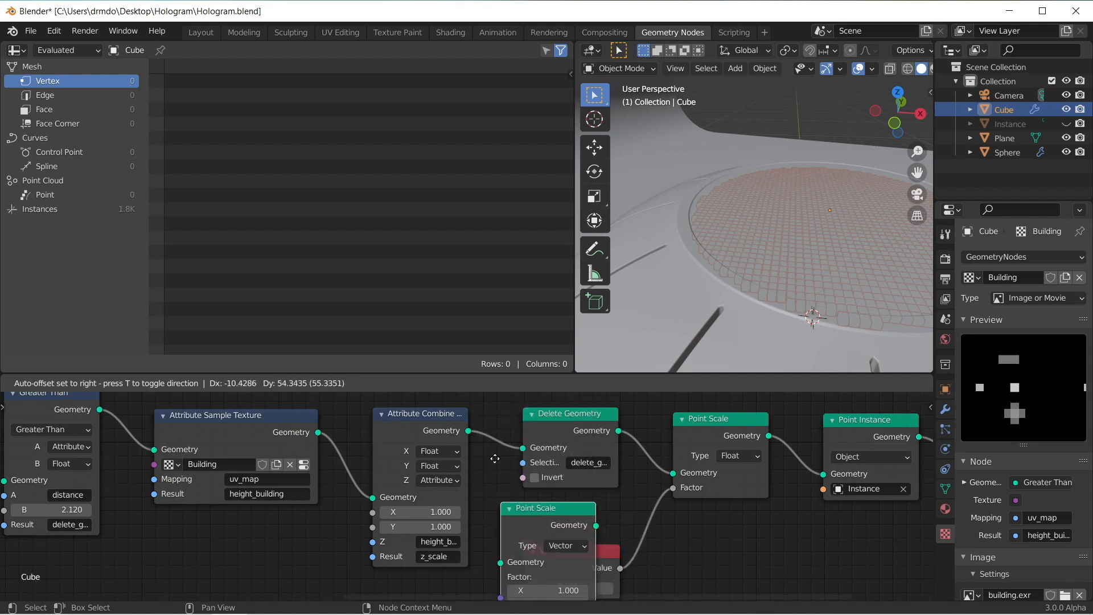
pyautogui.click(518, 398)
pyautogui.click(604, 445)
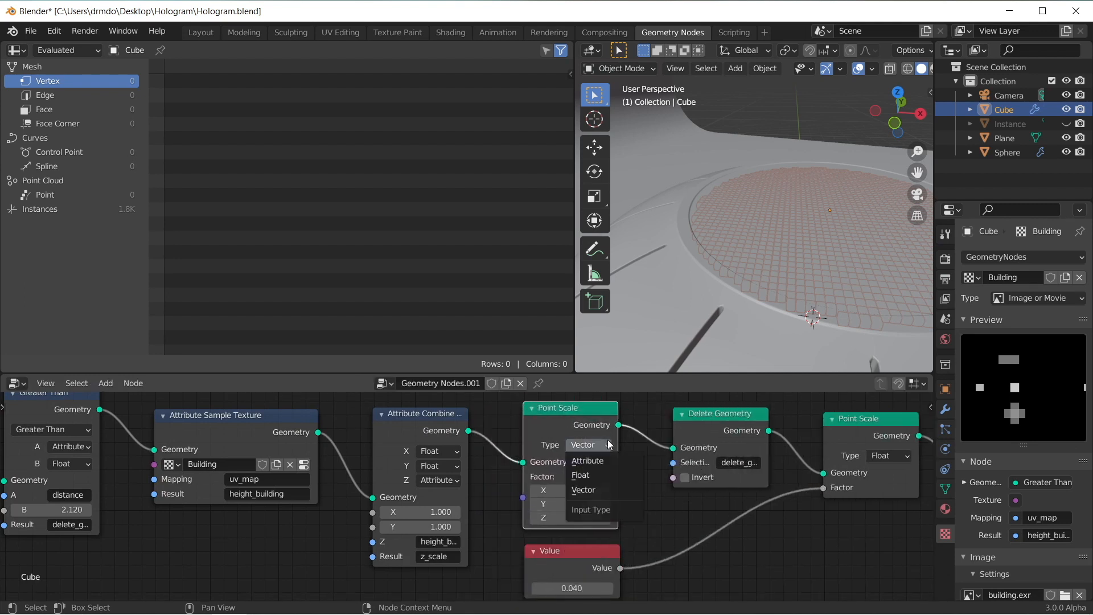
pyautogui.click(589, 461)
pyautogui.moveTo(651, 469); pyautogui.dragTo(588, 501, button='middle')
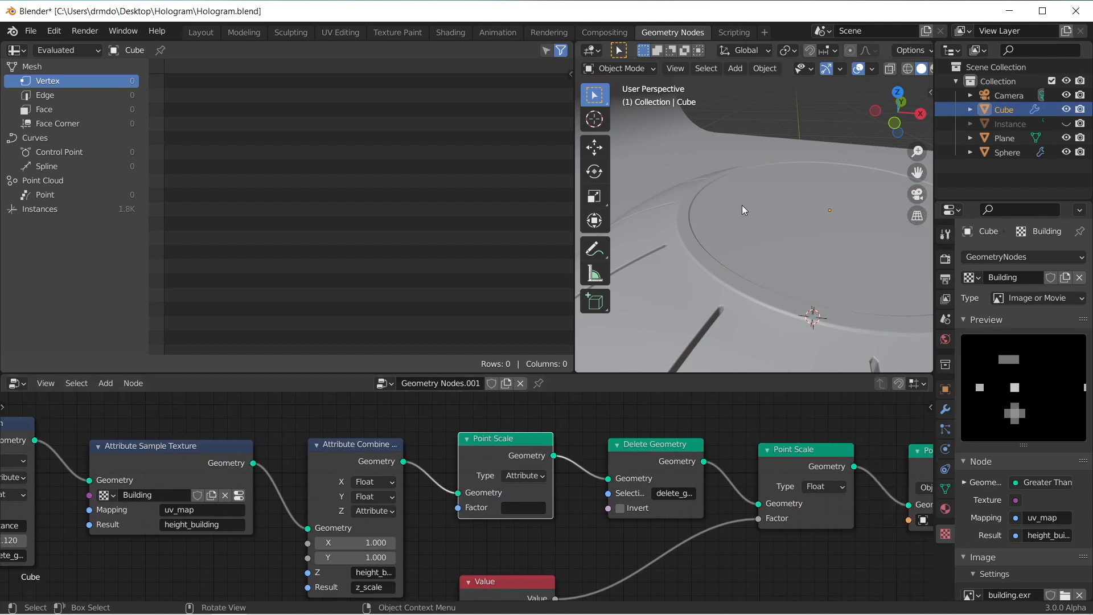
pyautogui.hotkey('ctrl', 's')
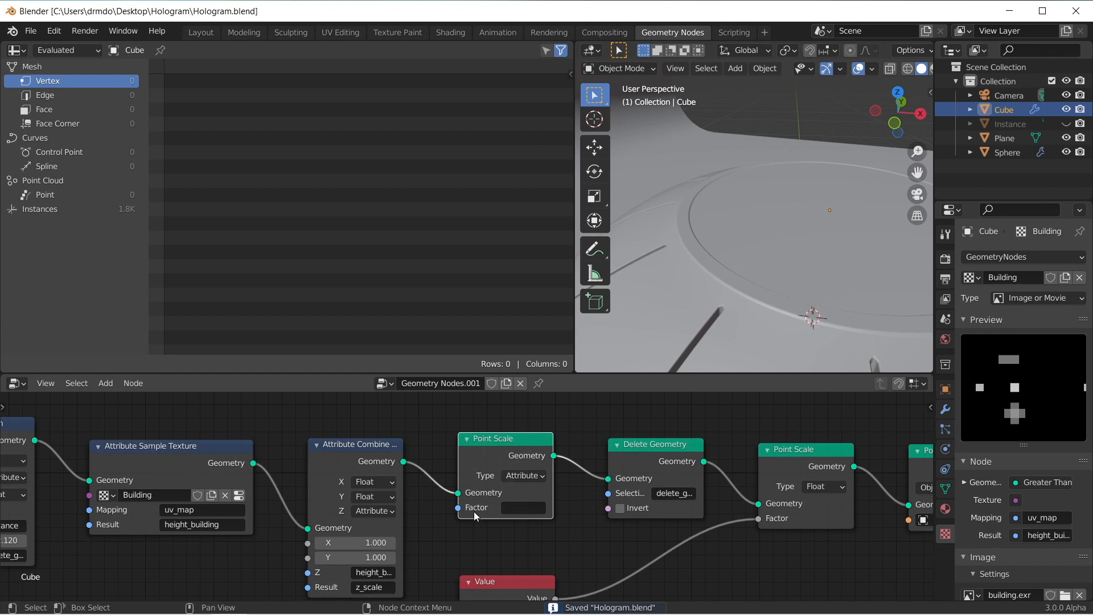
# Step: Assign z_scale as the factor of the new Point Scale node and check the cubes
pyautogui.moveTo(415, 562); pyautogui.dragTo(439, 527, button='middle')
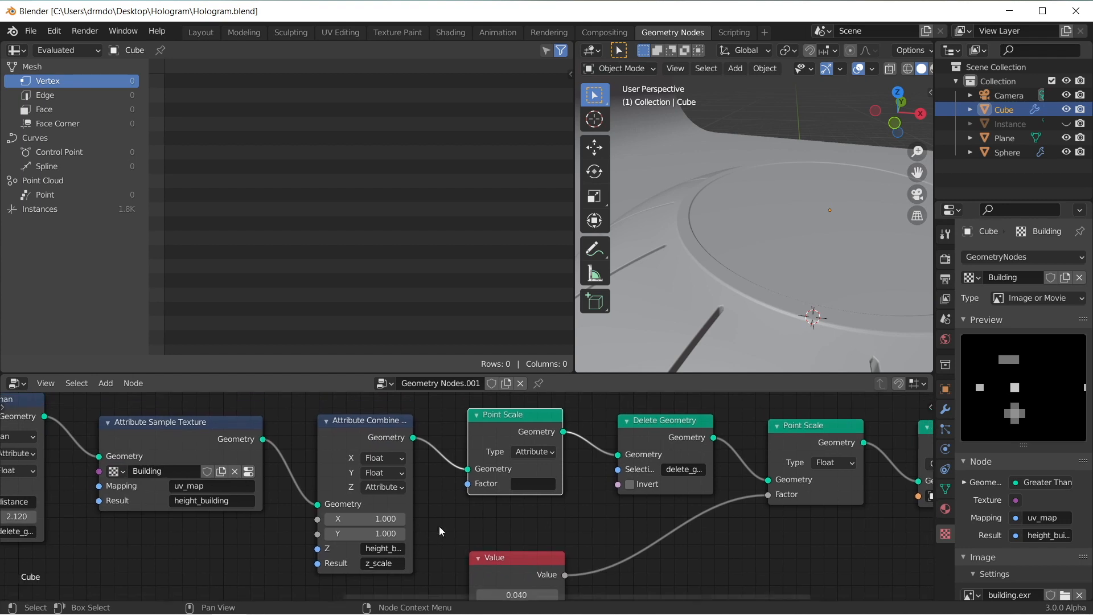
pyautogui.click(510, 488)
pyautogui.write('z_scale')
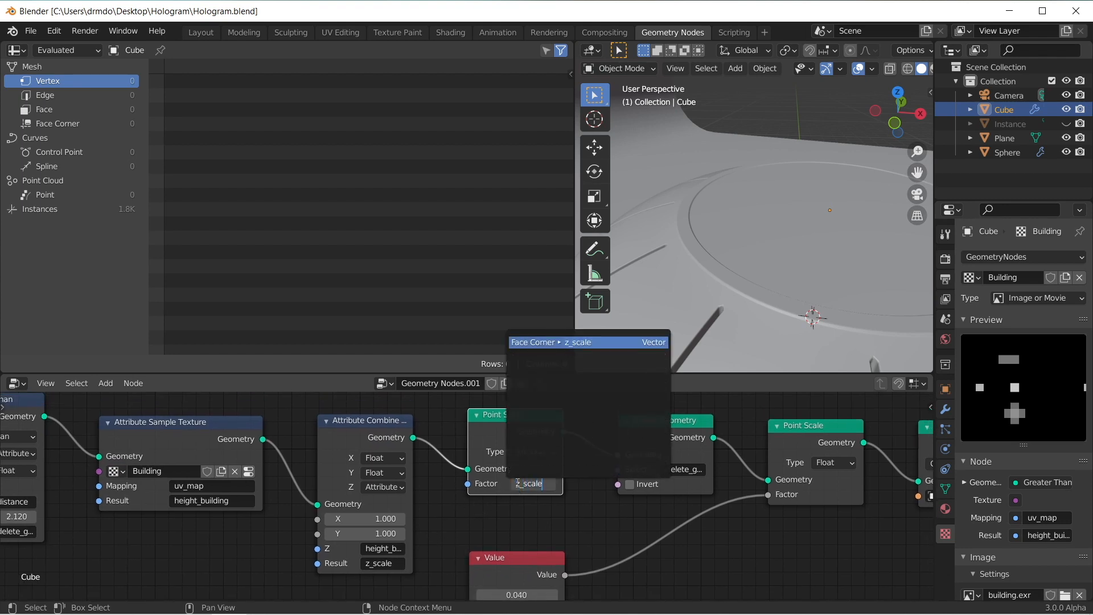
pyautogui.press('Return')
pyautogui.moveTo(736, 160); pyautogui.dragTo(752, 198, button='middle')
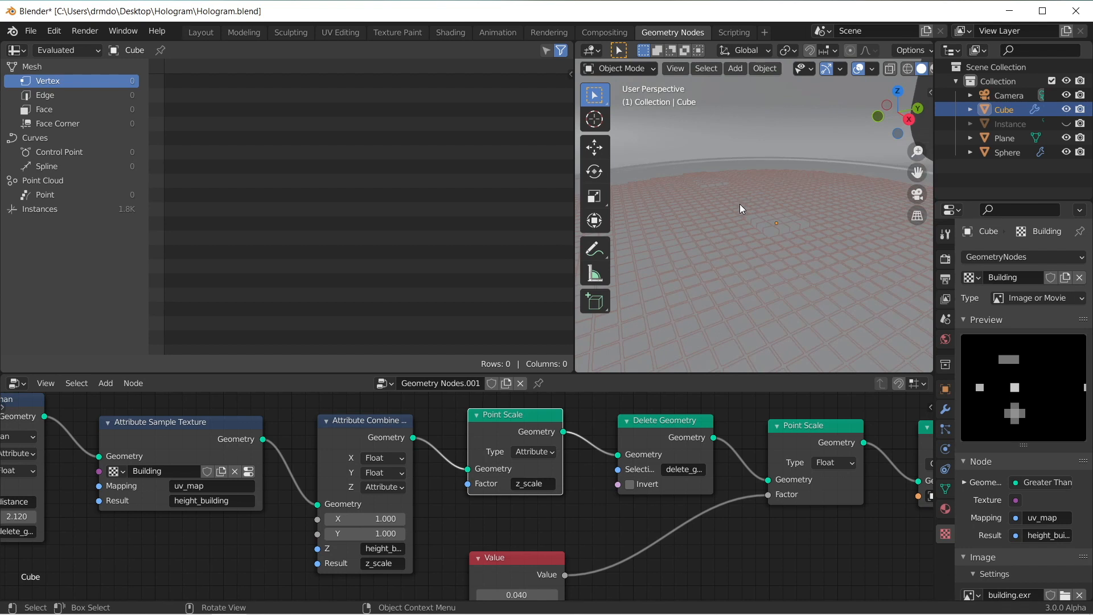
# Step: Insert an Attribute Map Range node between Attribute Sample Texture and Attribute Combine XYZ
pyautogui.scroll(-3, 739, 203)
pyautogui.hotkey('shift', 'a')
pyautogui.write('smap')
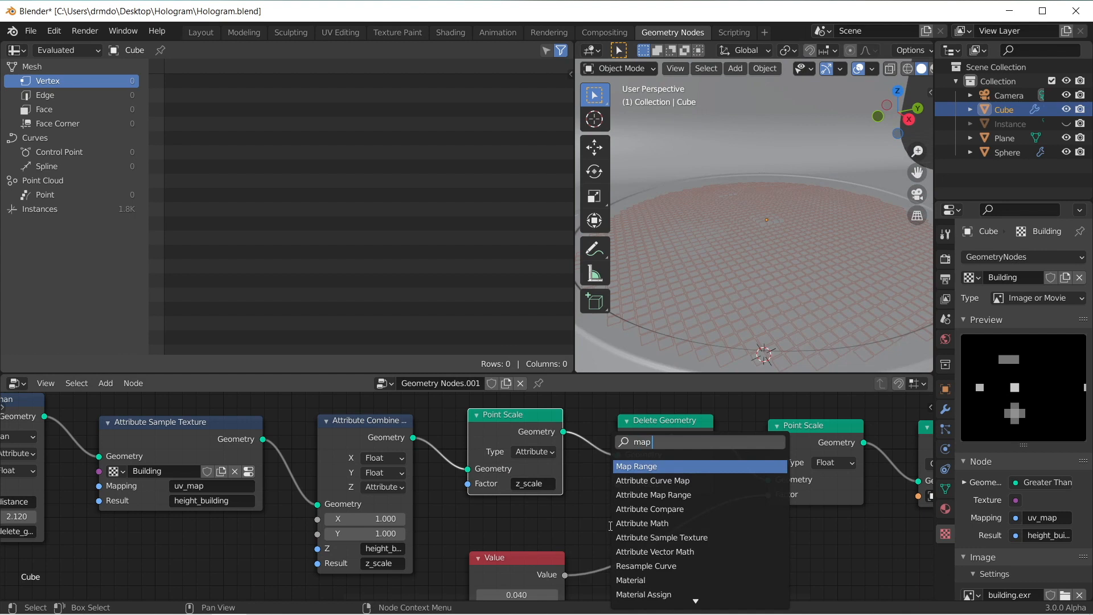
pyautogui.press('Down')
pyautogui.press('Down')
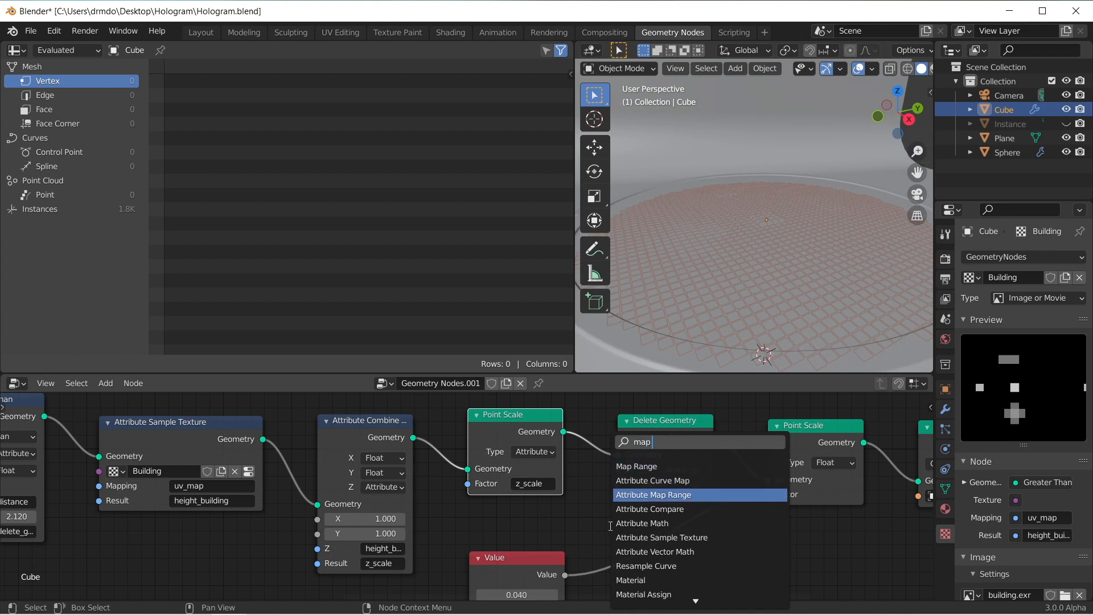
pyautogui.press('Return')
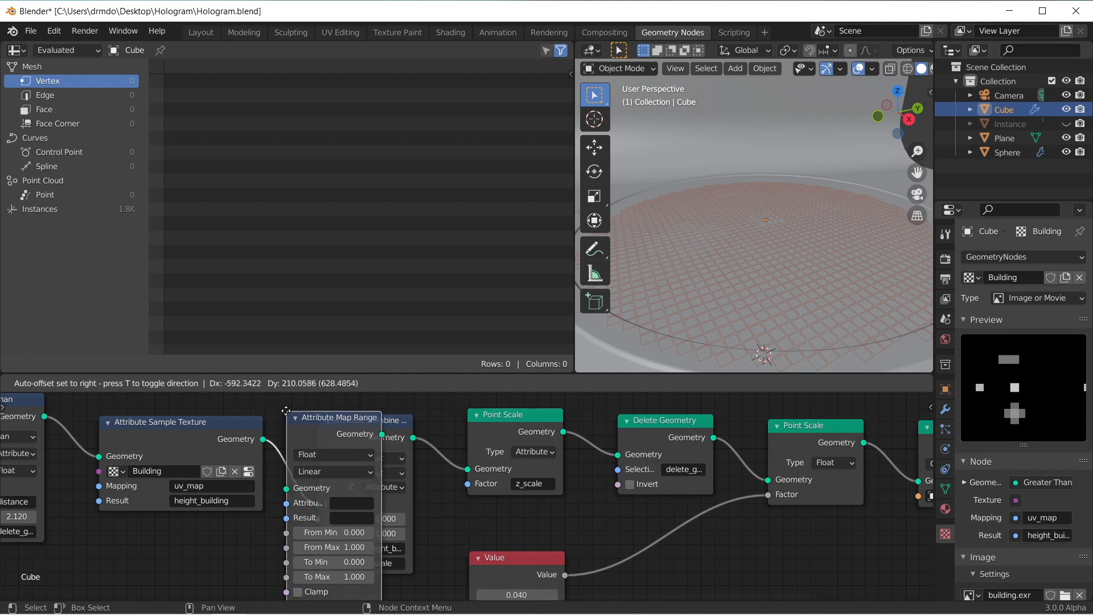
pyautogui.click(317, 408)
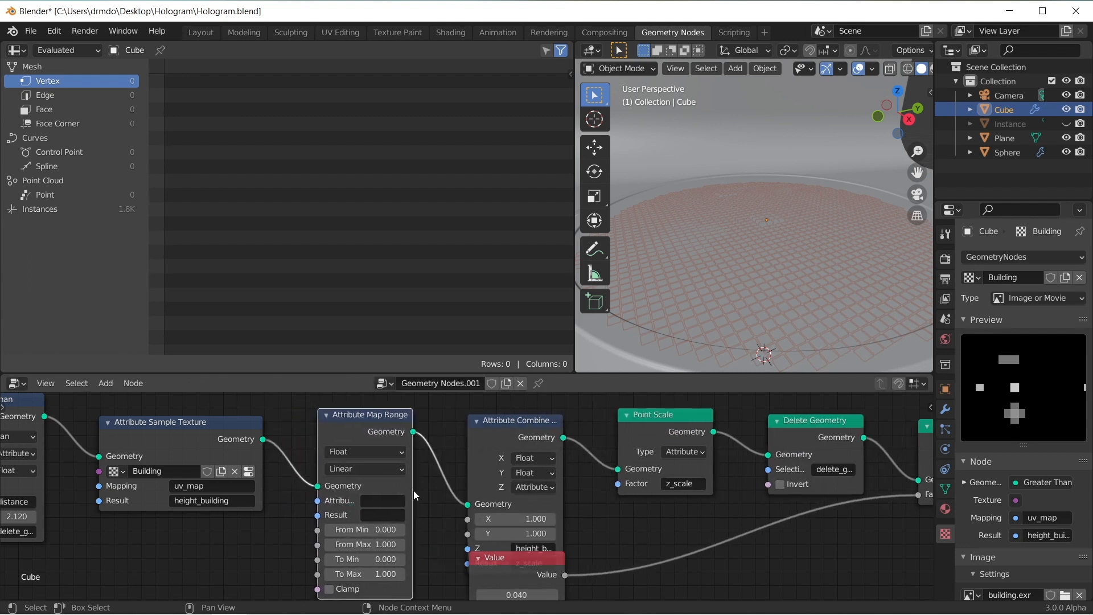
# Step: Set both the Attribute and the Result of the Attribute Map Range node to height_building
pyautogui.click(388, 497)
pyautogui.write('heigh')
pyautogui.press('Down')
pyautogui.press('Return')
pyautogui.click(381, 515)
pyautogui.write('height')
pyautogui.press('Down')
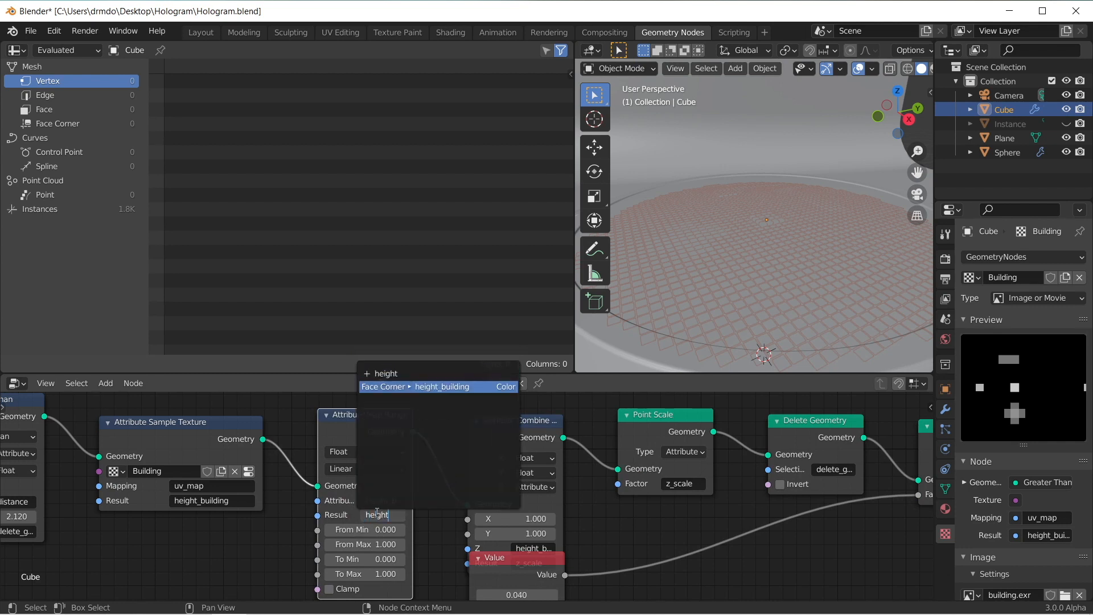
pyautogui.press('Return')
# Step: Add a Viewer node below Attribute Sample Texture and connect that node's geometry output to it
pyautogui.moveTo(245, 550); pyautogui.dragTo(409, 537, button='middle')
pyautogui.hotkey('shift', 'a')
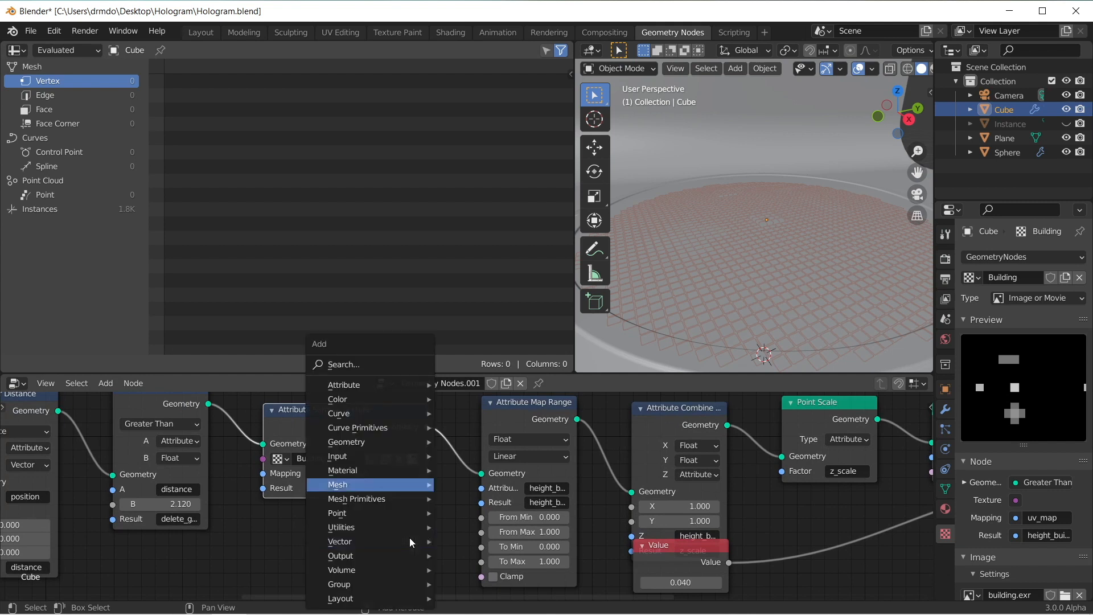
pyautogui.write('viewer')
pyautogui.press('Return')
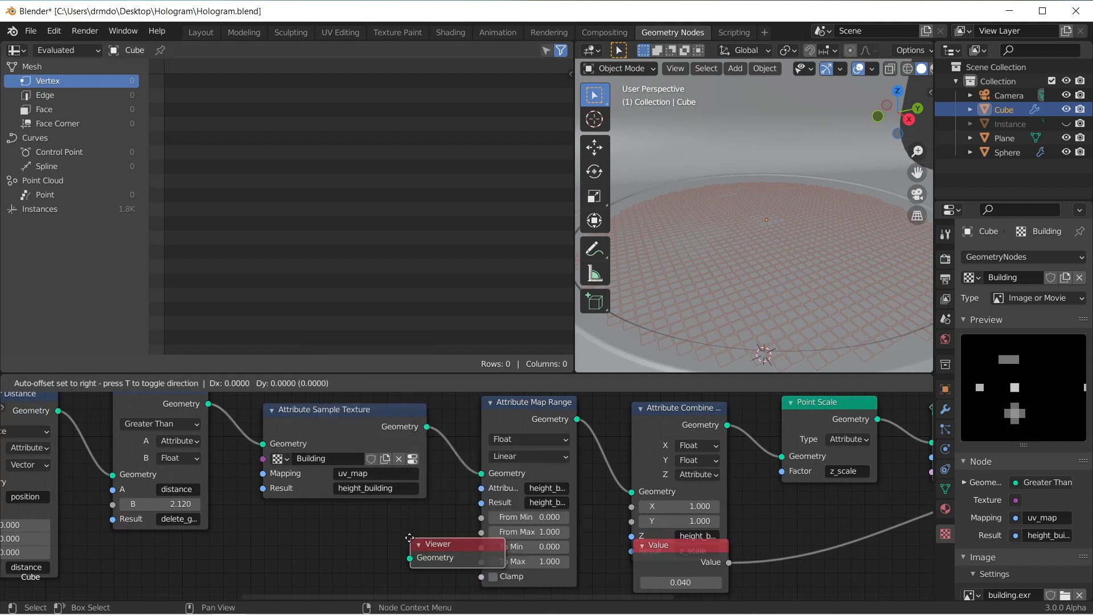
pyautogui.click(346, 531)
pyautogui.moveTo(426, 426); pyautogui.dragTo(345, 550)
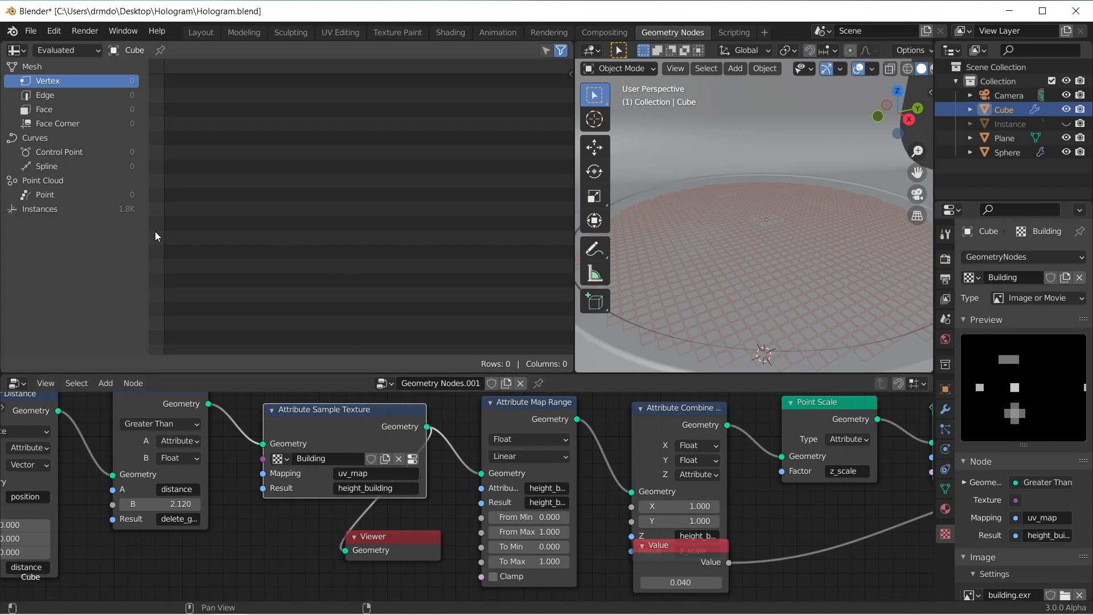
# Step: Show the Viewer Node's Face Corner data in the spreadsheet and examine the range of height_building values
pyautogui.click(77, 49)
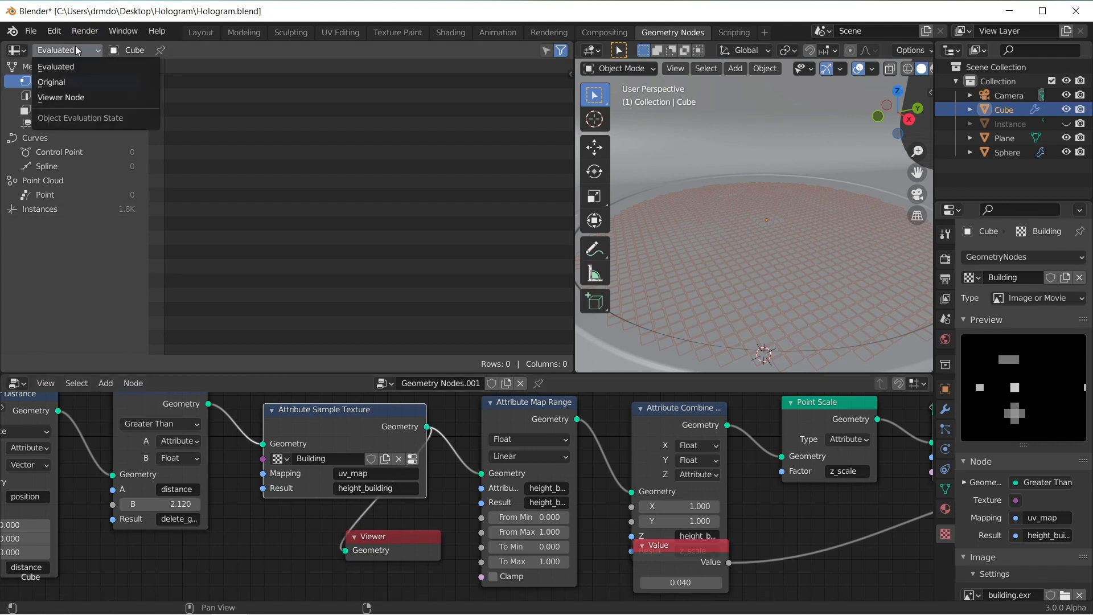
pyautogui.click(80, 97)
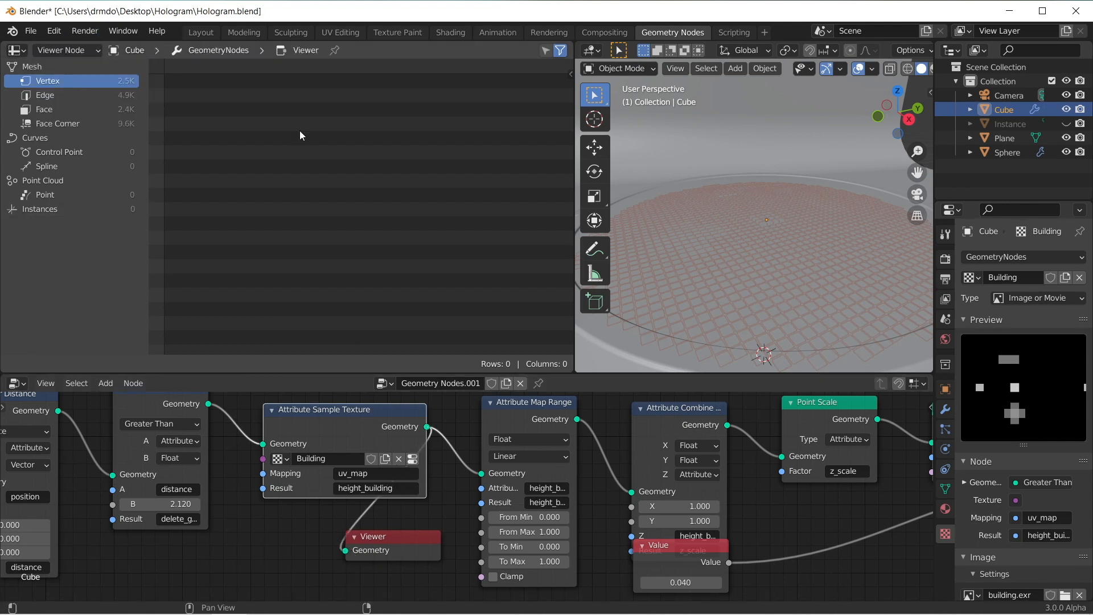
pyautogui.click(91, 122)
pyautogui.moveTo(569, 111); pyautogui.dragTo(557, 177)
pyautogui.scroll(3, 296, 206)
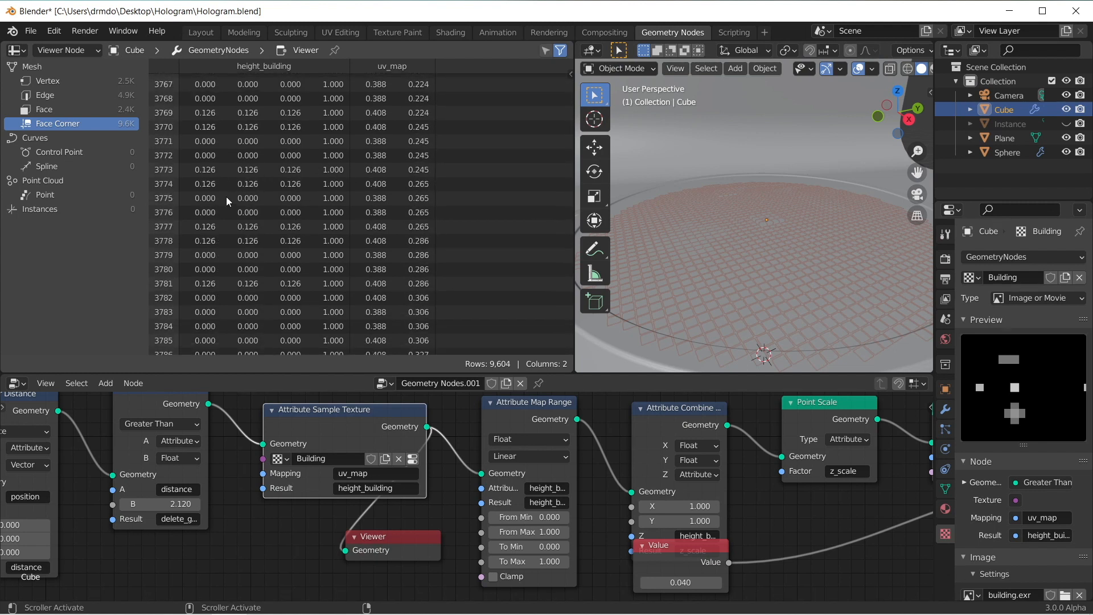
pyautogui.scroll(2, 302, 153)
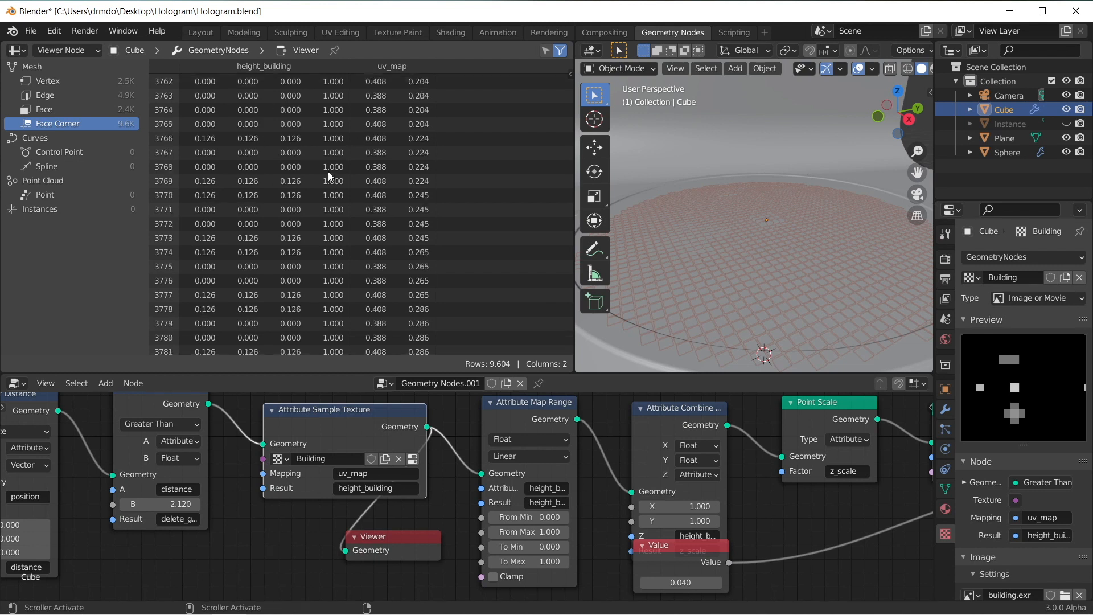
pyautogui.moveTo(569, 183)
pyautogui.mouseDown()
pyautogui.moveTo(568, 173)
pyautogui.moveTo(568, 205)
pyautogui.mouseUp()
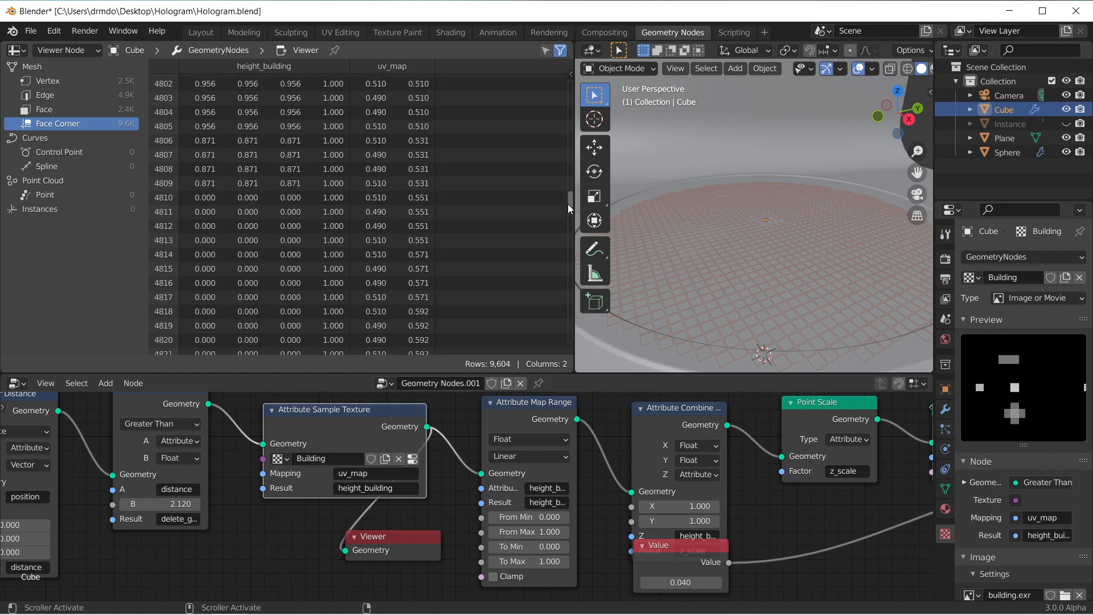
pyautogui.scroll(3, 284, 152)
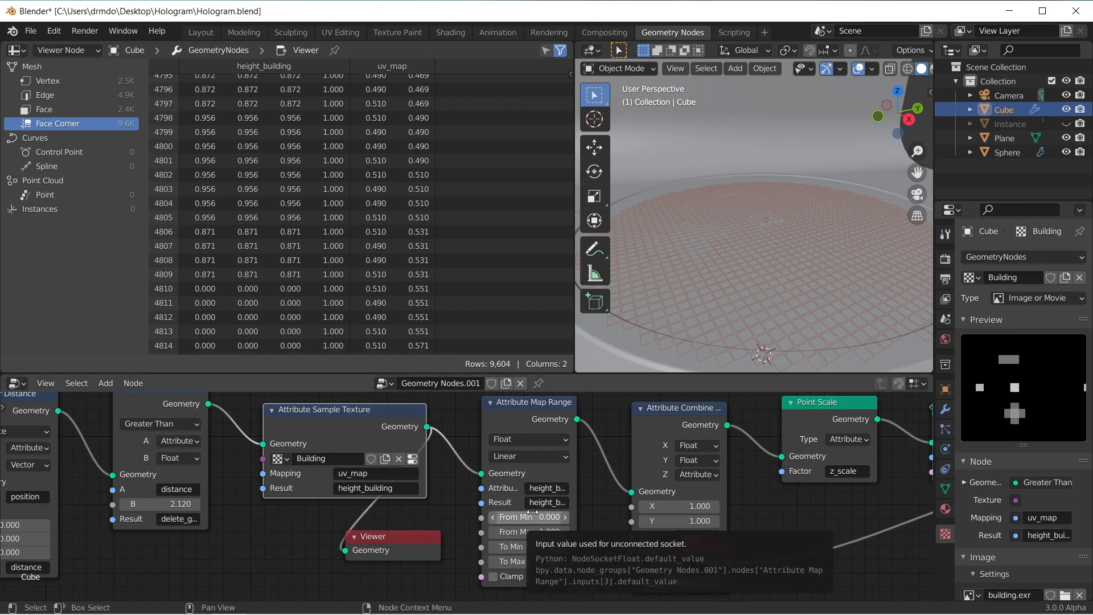
# Step: Raise the Attribute Map Range node's To Max to 49.600, inspect the buildings above and below the platform, and save the file
pyautogui.moveTo(592, 527); pyautogui.dragTo(509, 530, button='middle')
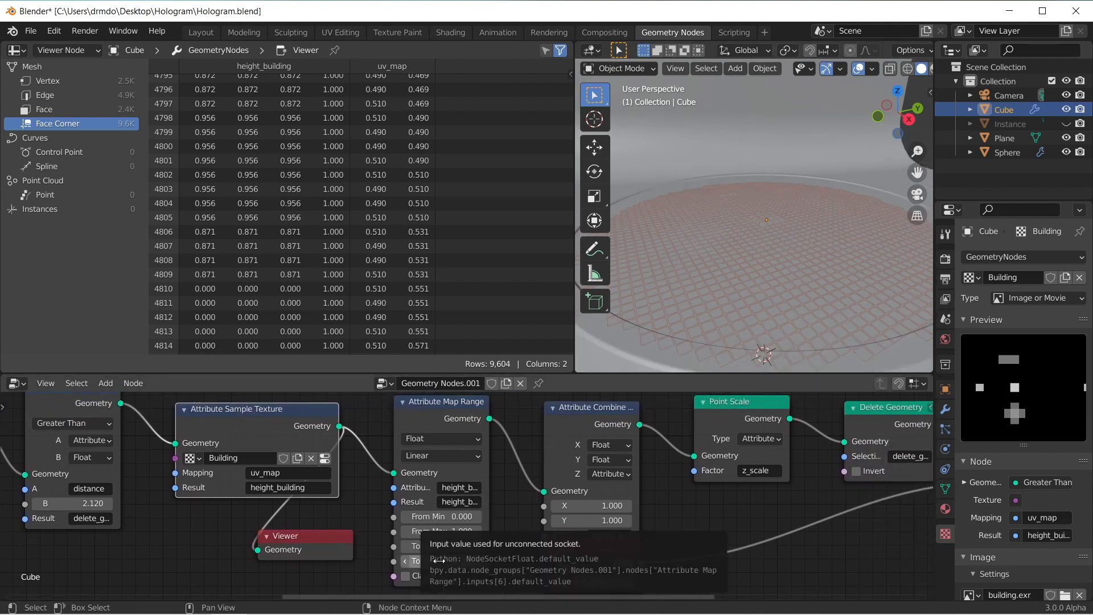
pyautogui.moveTo(441, 561); pyautogui.dragTo(497, 560)
pyautogui.moveTo(798, 214); pyautogui.dragTo(767, 197, button='middle')
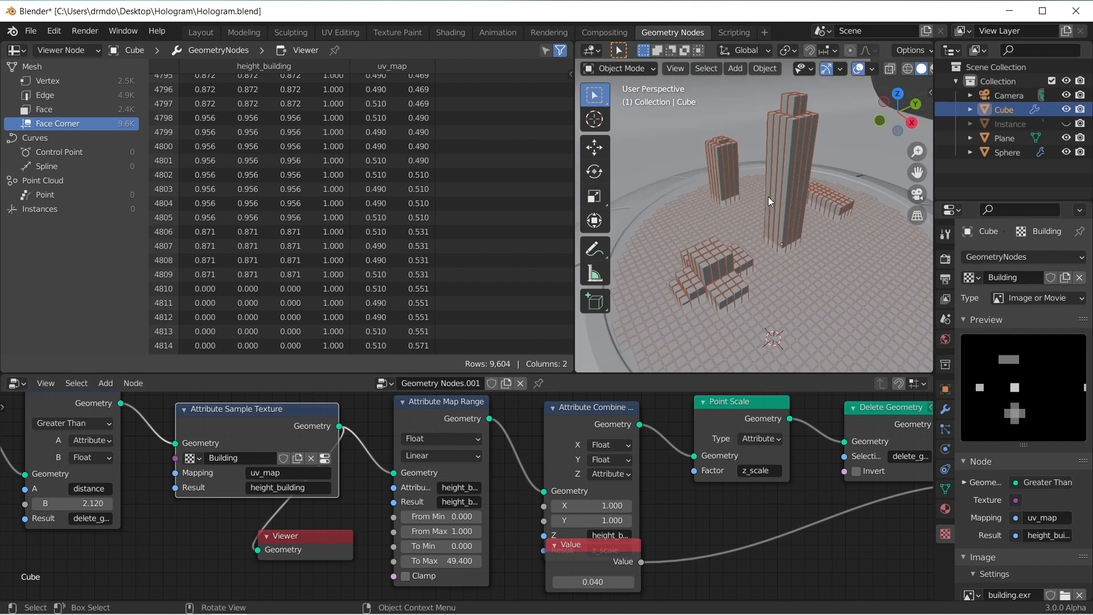
pyautogui.moveTo(441, 560)
pyautogui.mouseDown()
pyautogui.moveTo(462, 561)
pyautogui.moveTo(441, 561)
pyautogui.mouseUp()
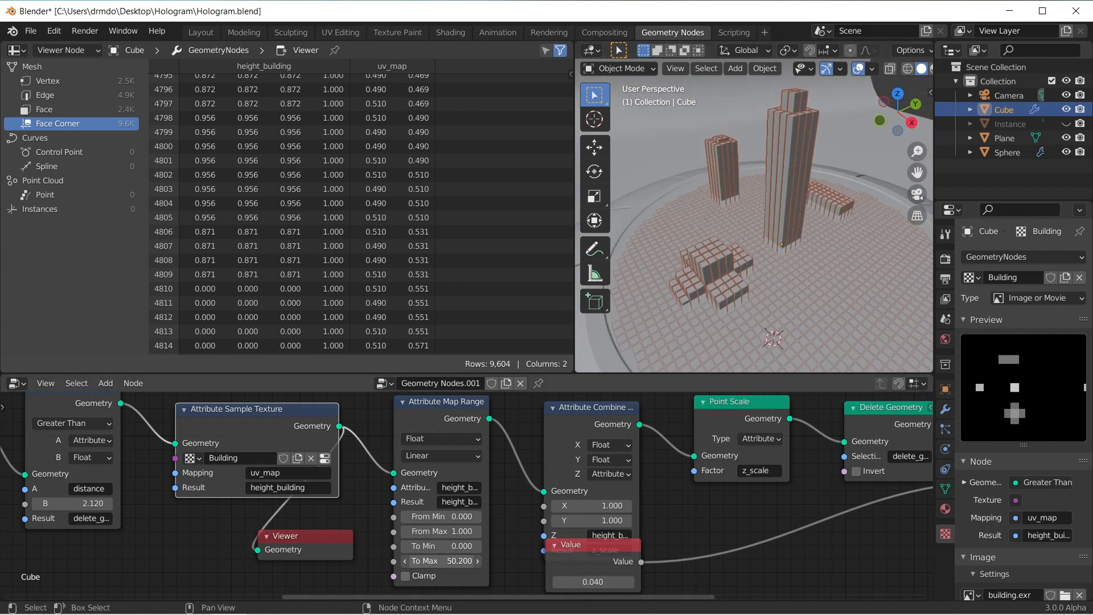
pyautogui.moveTo(811, 262); pyautogui.dragTo(784, 197, button='middle')
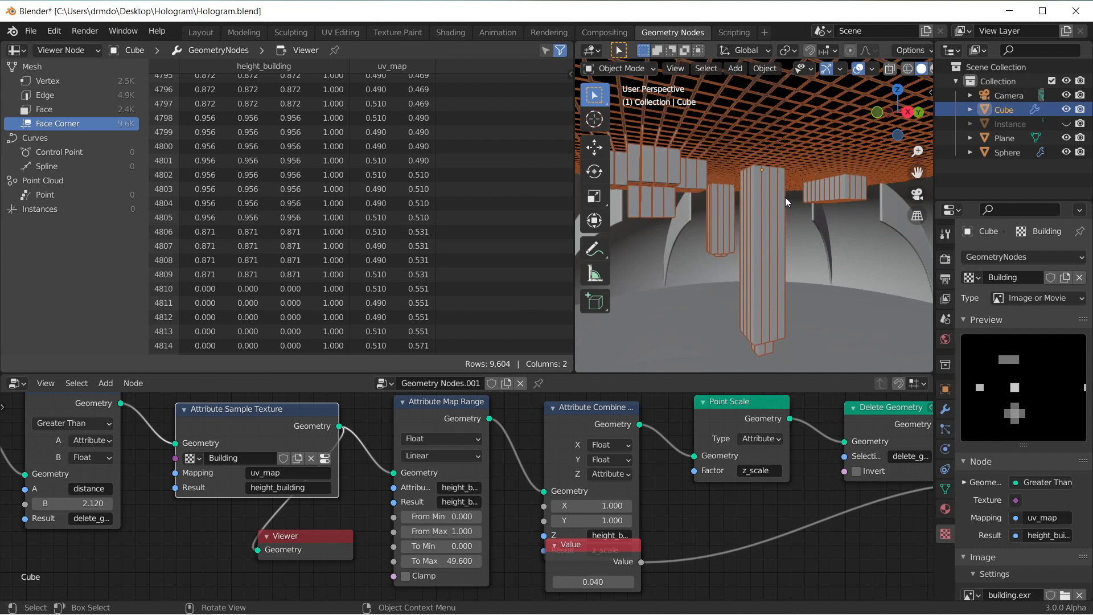
pyautogui.moveTo(769, 300); pyautogui.dragTo(781, 217, button='middle')
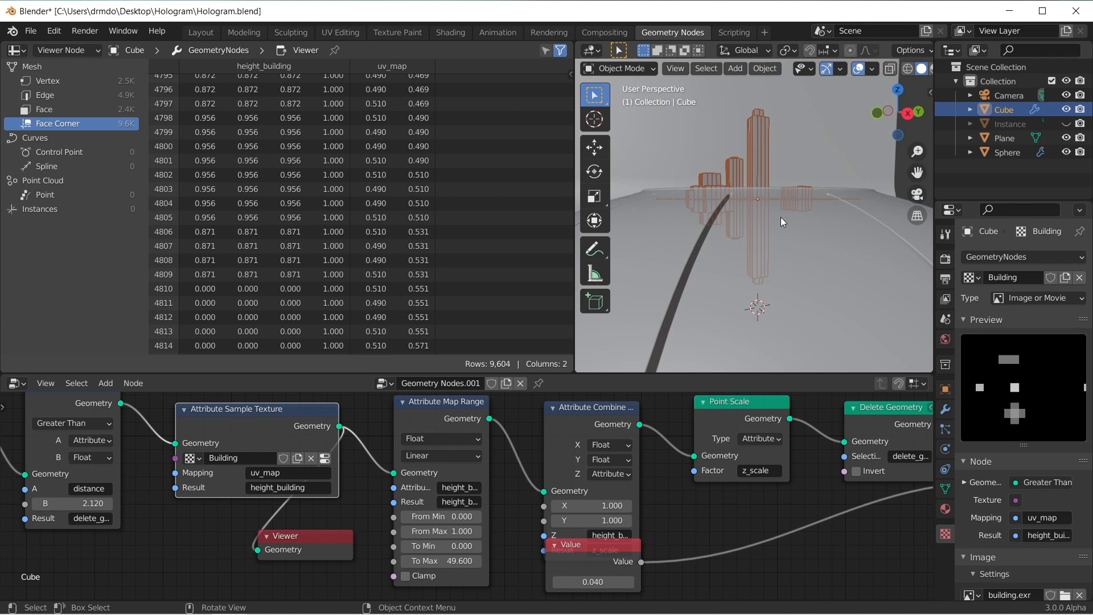
pyautogui.moveTo(724, 164); pyautogui.dragTo(785, 194, button='middle')
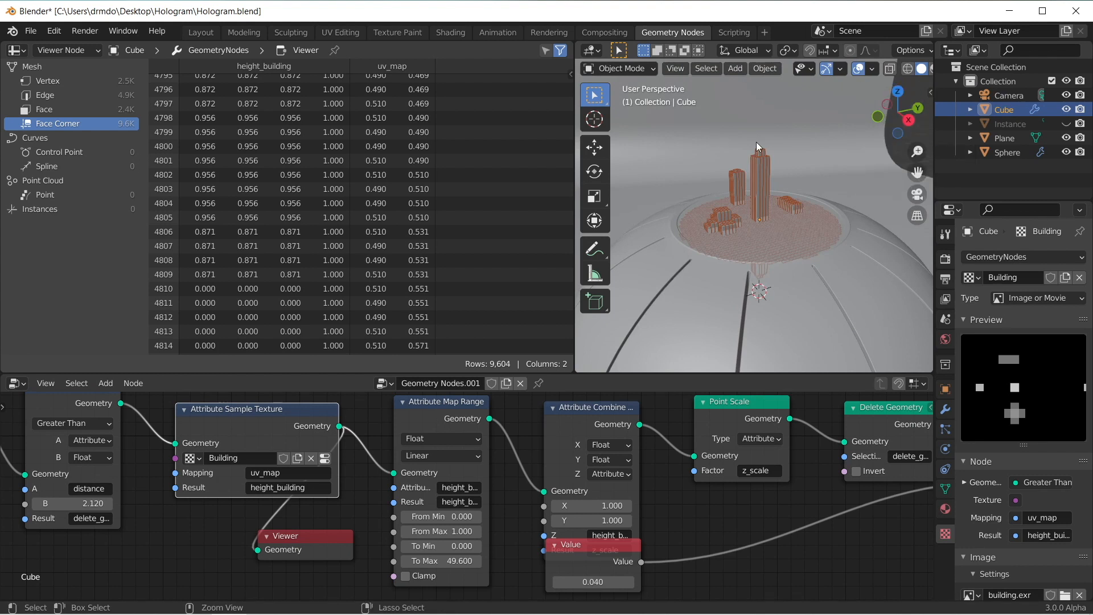
pyautogui.hotkey('ctrl', 's')
# Step: Unhide the Instance object and select its cube in the viewport
pyautogui.click(1011, 124)
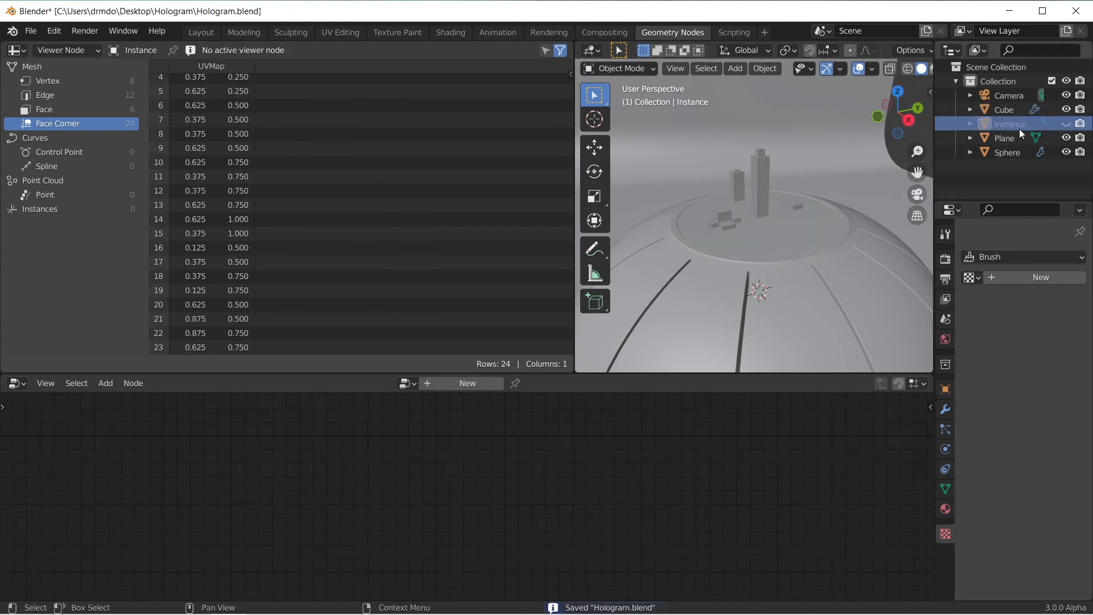
pyautogui.click(1066, 124)
pyautogui.press('KP_Decimal')
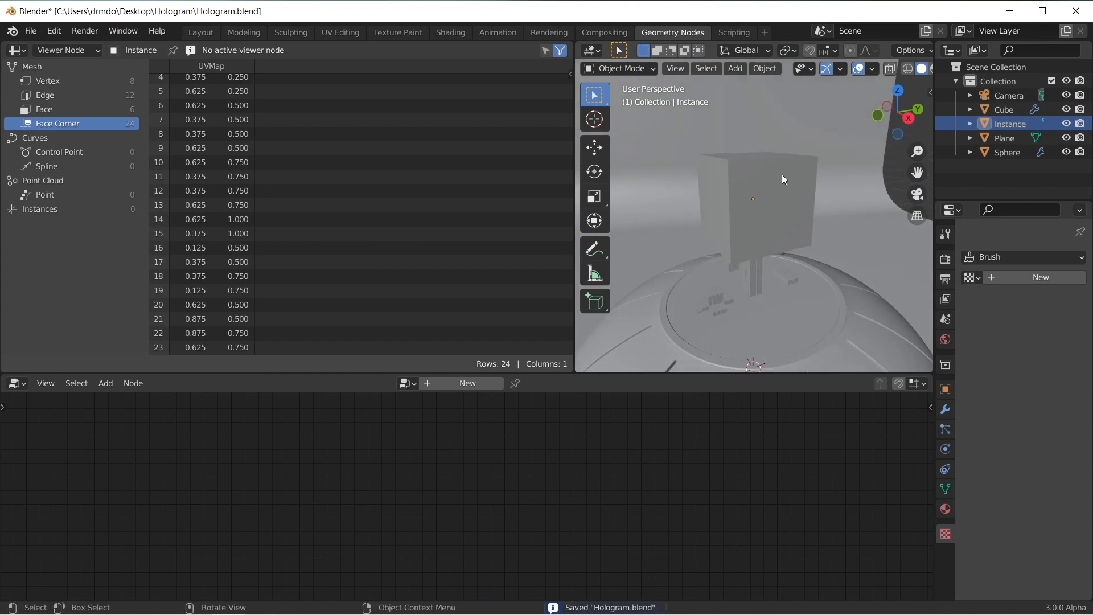
pyautogui.click(778, 209)
pyautogui.scroll(3, 778, 209)
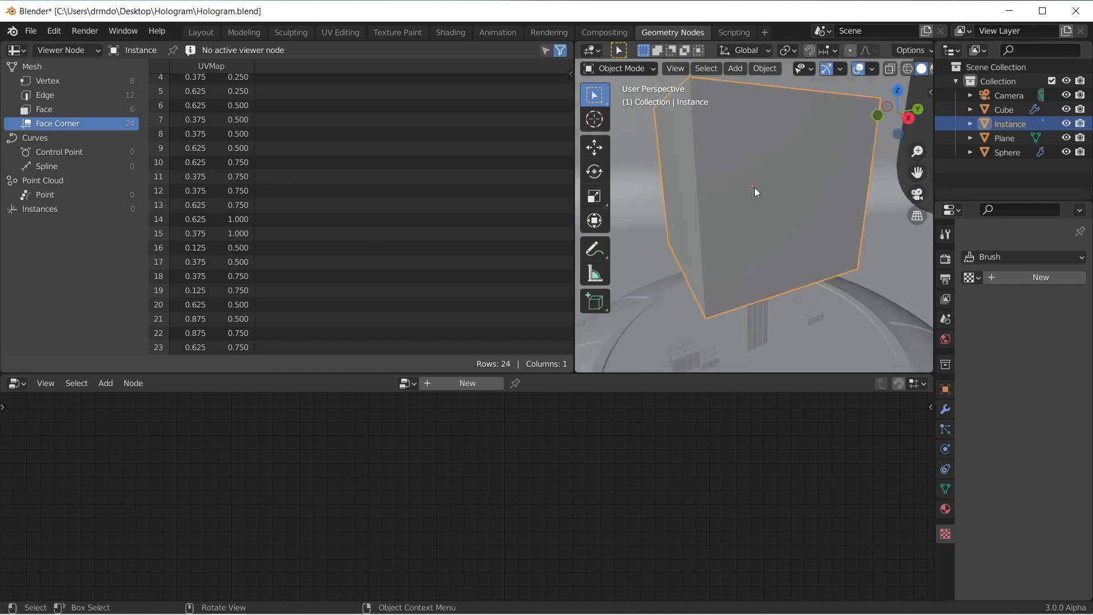
pyautogui.scroll(-3, 754, 187)
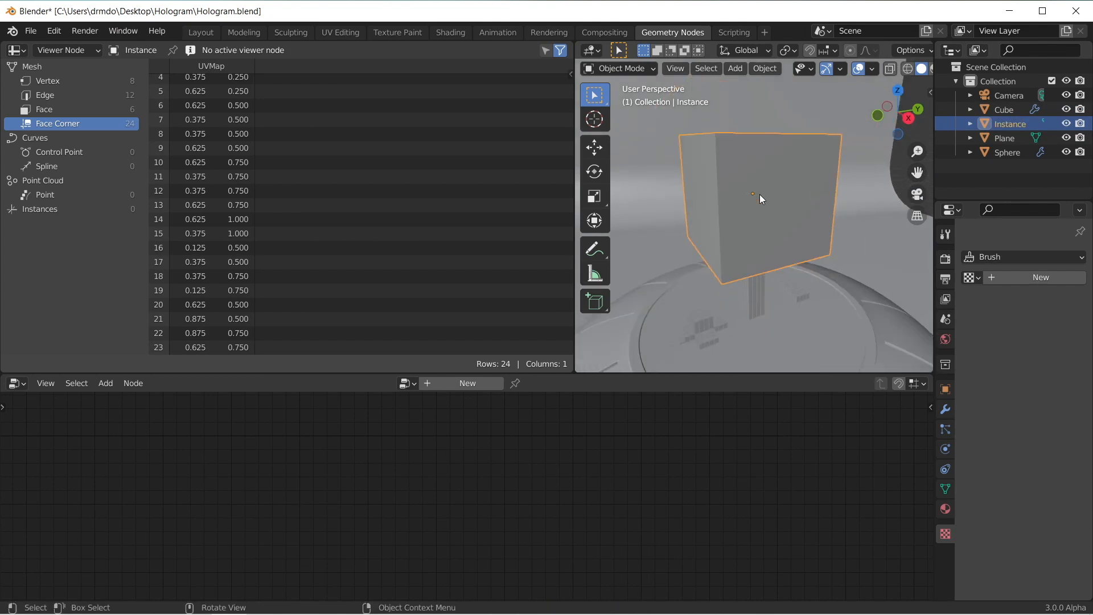
# Step: Enter Edit Mode on the Instance cube, switch to the Layout workspace with solid shading, and select the cube's bottom face
pyautogui.press('Tab')
pyautogui.click(800, 204)
pyautogui.moveTo(799, 204); pyautogui.dragTo(798, 170, button='middle')
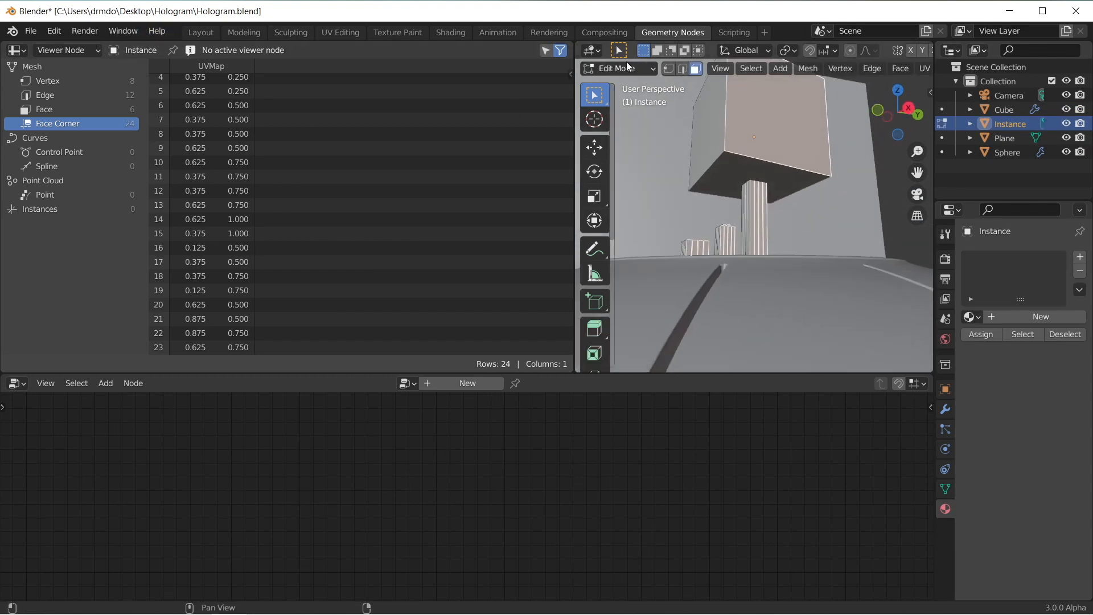
pyautogui.click(200, 32)
pyautogui.moveTo(548, 169); pyautogui.dragTo(560, 125, button='middle')
pyautogui.keyDown('shift'); pyautogui.moveTo(560, 124); pyautogui.dragTo(570, 256, button='middle'); pyautogui.keyUp('shift')
pyautogui.click(848, 68)
pyautogui.scroll(3, 443, 212)
pyautogui.moveTo(441, 213); pyautogui.dragTo(445, 199, button='middle')
pyautogui.click(444, 176)
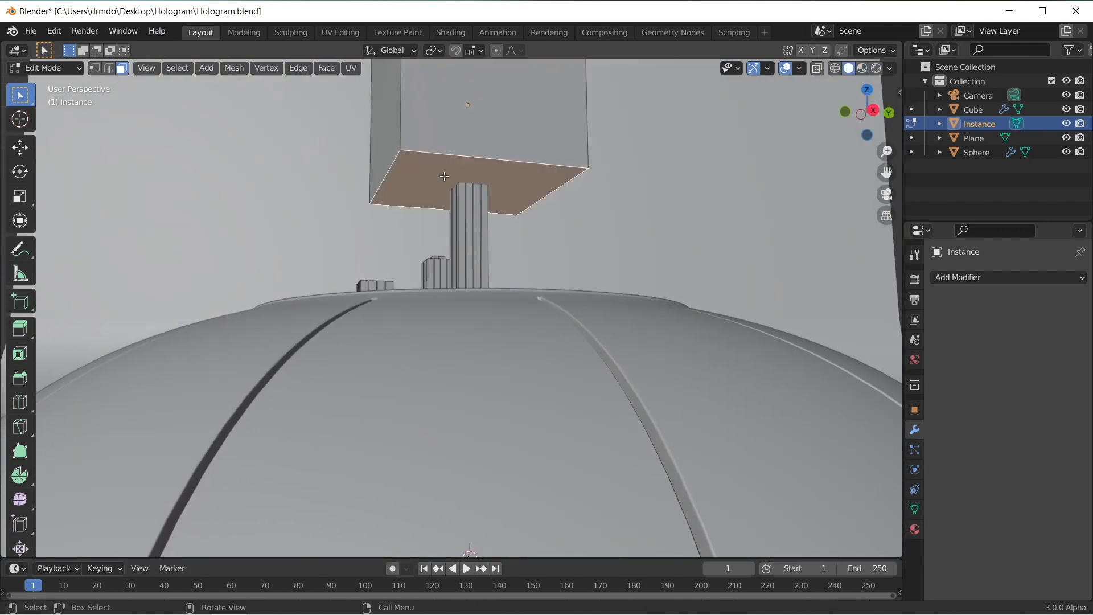
# Step: Snap the 3D cursor to the selected bottom face and set the Instance cube's origin to the 3D cursor
pyautogui.click(244, 75)
pyautogui.moveTo(262, 113)
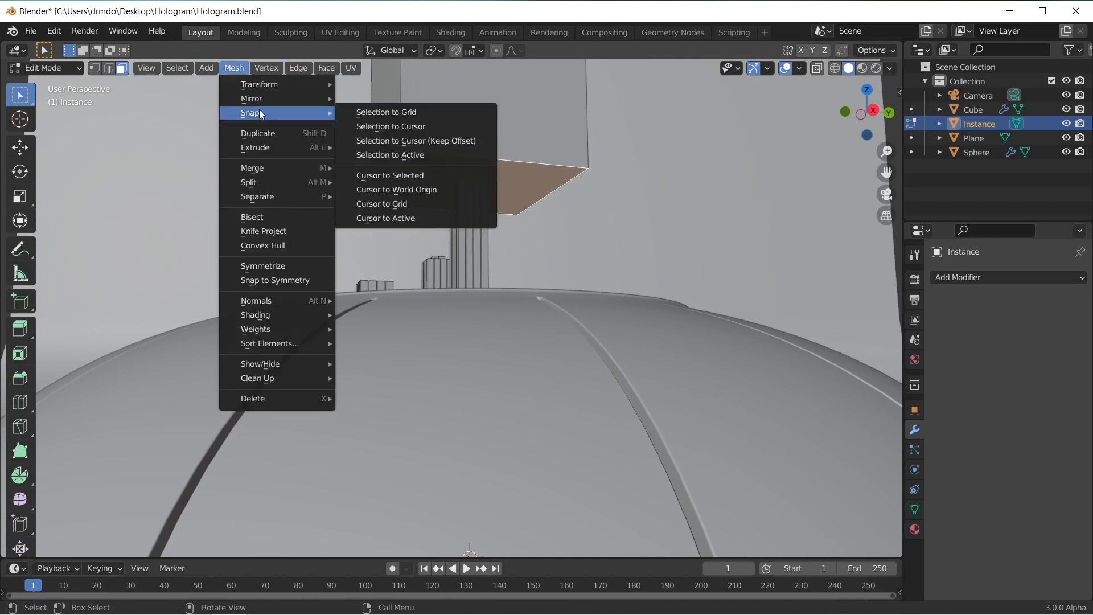
pyautogui.click(425, 181)
pyautogui.press('Tab')
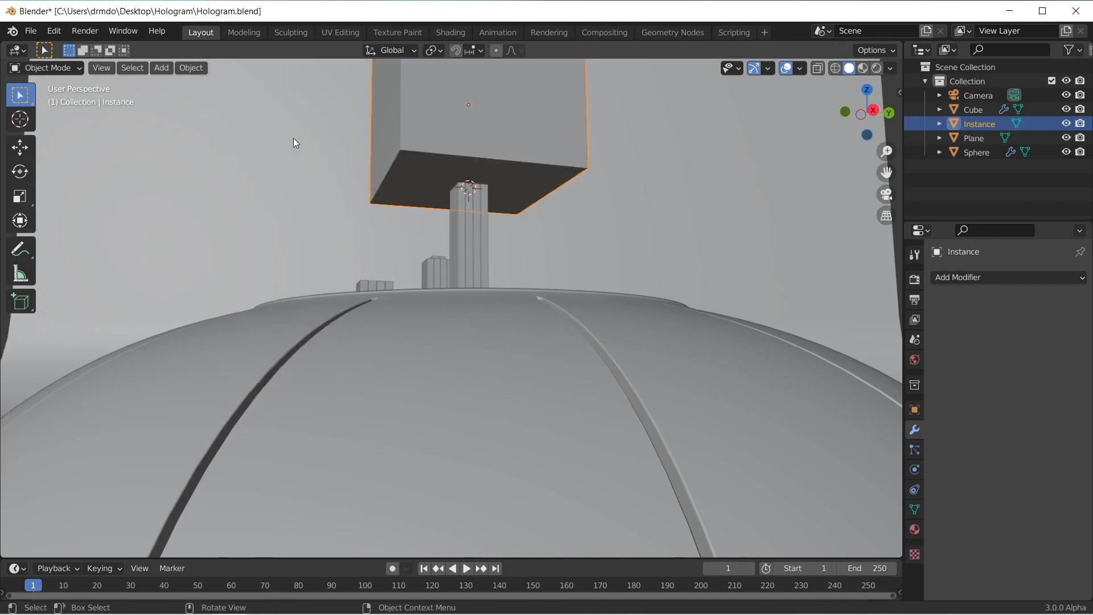
pyautogui.click(191, 67)
pyautogui.moveTo(244, 98)
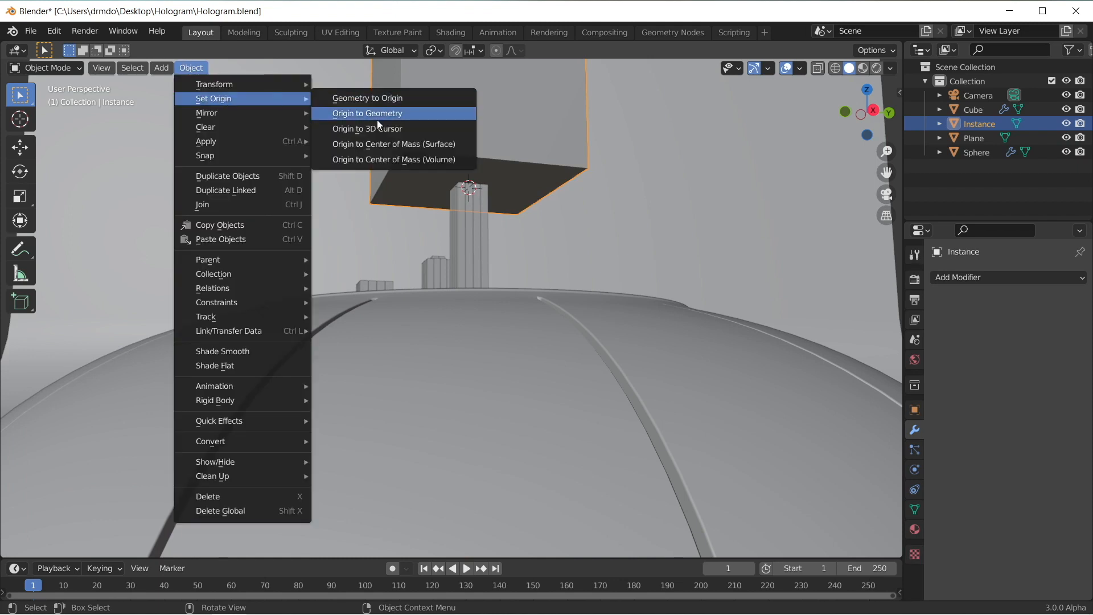
pyautogui.click(419, 129)
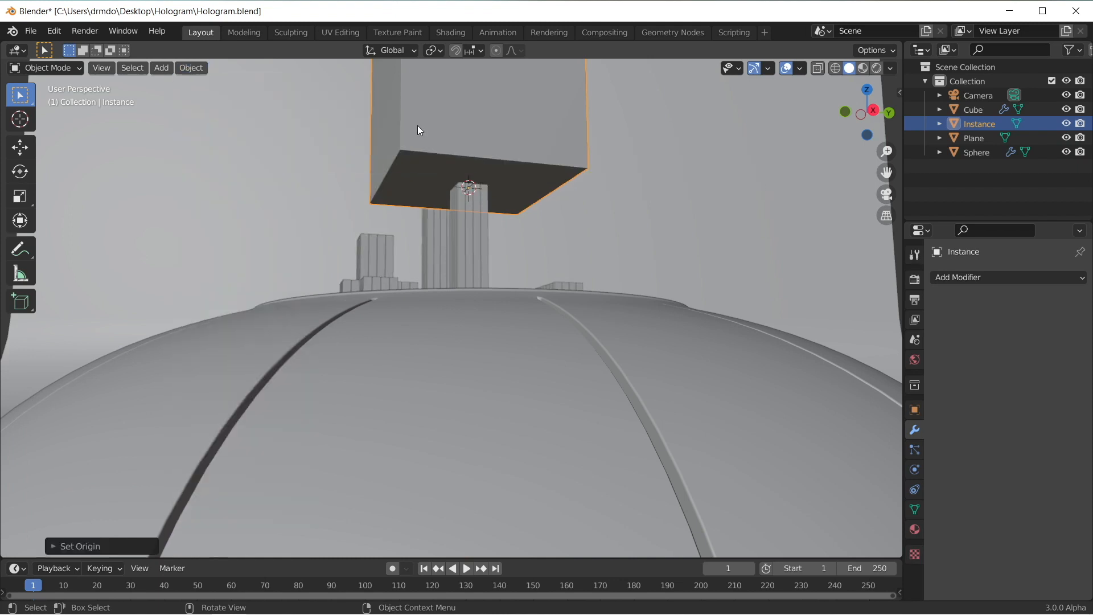
# Step: Hide the Instance object in the viewport
pyautogui.moveTo(608, 178); pyautogui.dragTo(493, 320, button='middle')
pyautogui.scroll(-2, 620, 213)
pyautogui.click(1067, 123)
# Step: Enter Edit Mode on the Sphere and examine how the buildings stand on its top platform
pyautogui.click(493, 320)
pyautogui.press('Tab')
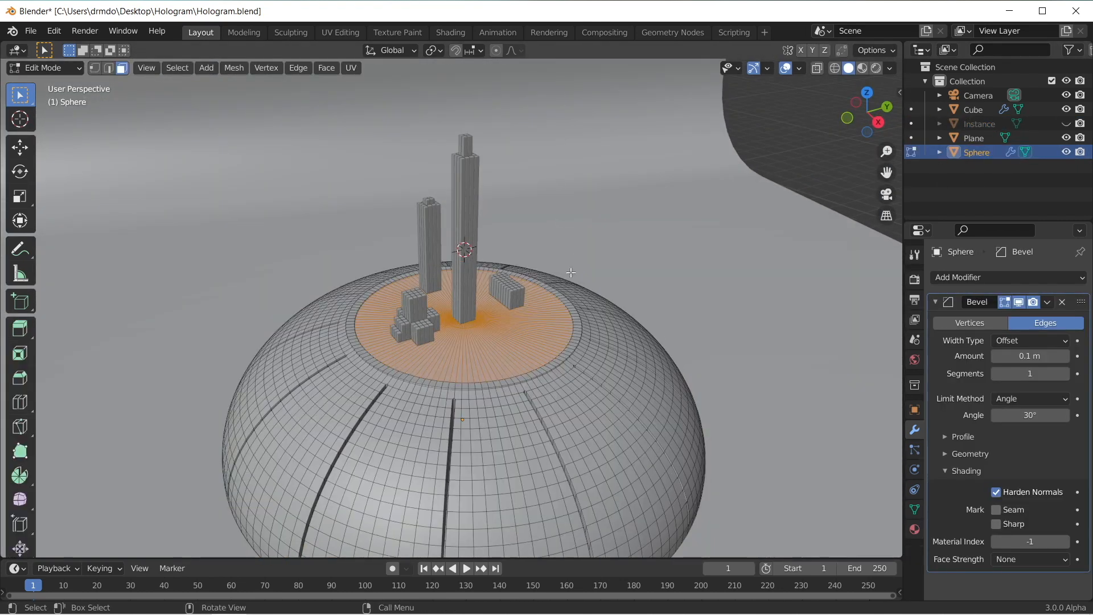
pyautogui.scroll(3, 537, 247)
pyautogui.scroll(4, 537, 247)
pyautogui.moveTo(557, 291); pyautogui.dragTo(628, 242, button='middle')
pyautogui.moveTo(550, 242); pyautogui.dragTo(521, 286, button='middle')
pyautogui.press('Tab')
# Step: Select the Cube buildings, lower the Attribute Map Range node's To Max to 25.760 in the Geometry Nodes workspace, and save the file
pyautogui.click(518, 291)
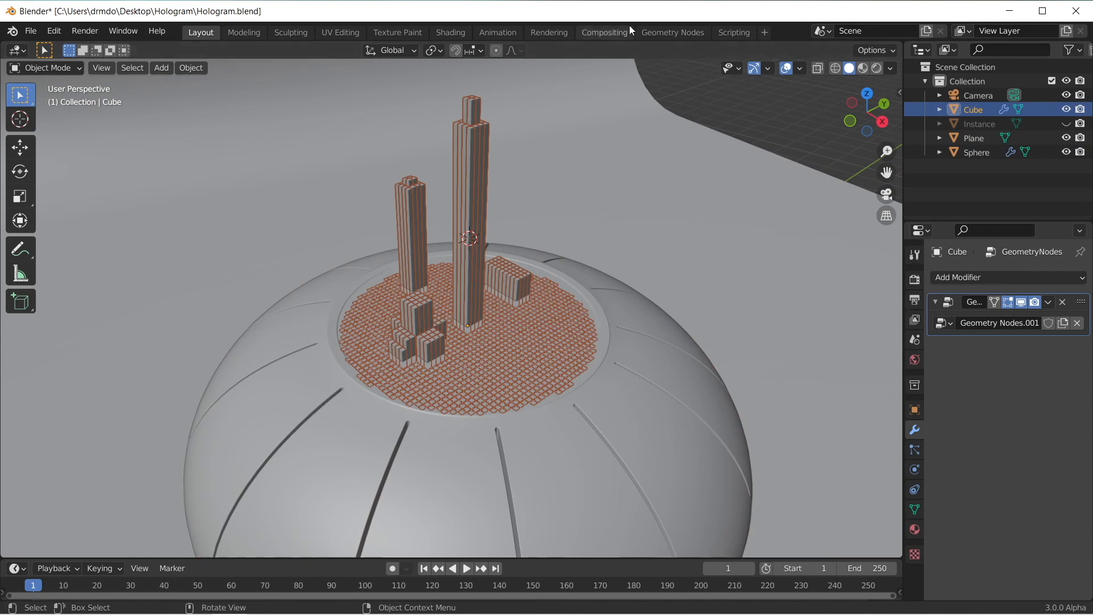
pyautogui.click(673, 32)
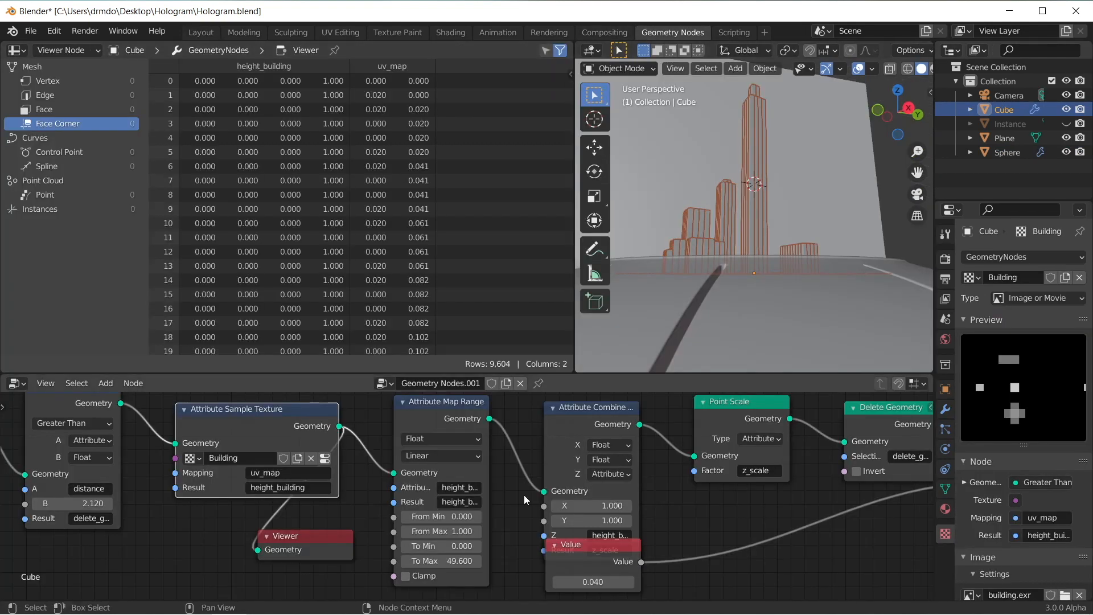
pyautogui.moveTo(441, 561); pyautogui.dragTo(376, 561)
pyautogui.moveTo(722, 209); pyautogui.dragTo(763, 210, button='middle')
pyautogui.moveTo(775, 211); pyautogui.dragTo(837, 259, button='middle')
pyautogui.moveTo(114, 487); pyautogui.dragTo(506, 481, button='middle')
pyautogui.moveTo(229, 539); pyautogui.dragTo(333, 536, button='middle')
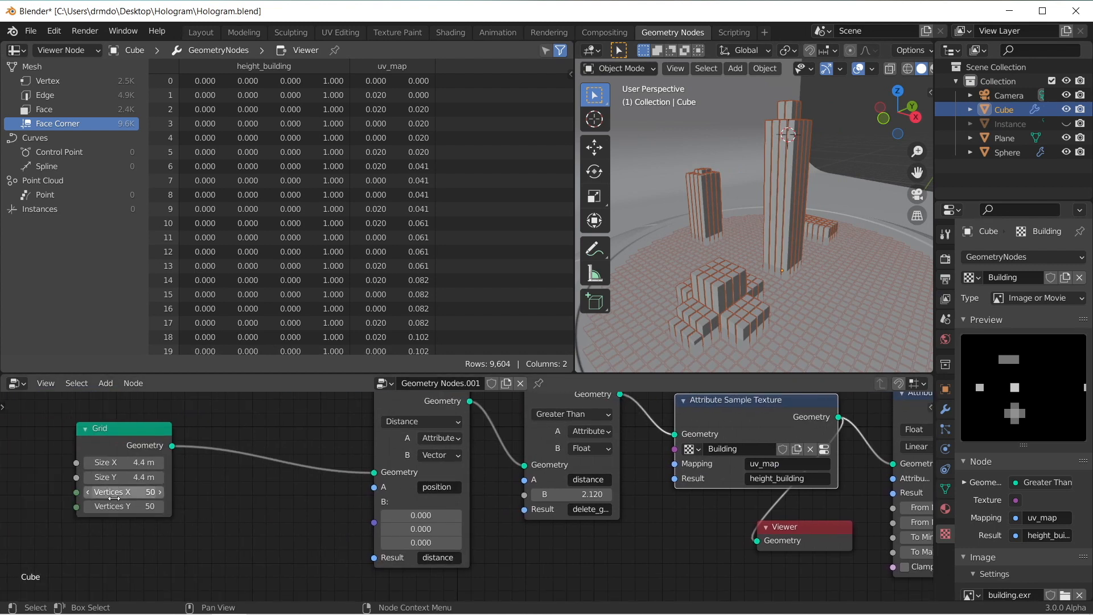
pyautogui.moveTo(847, 245); pyautogui.dragTo(803, 257, button='middle')
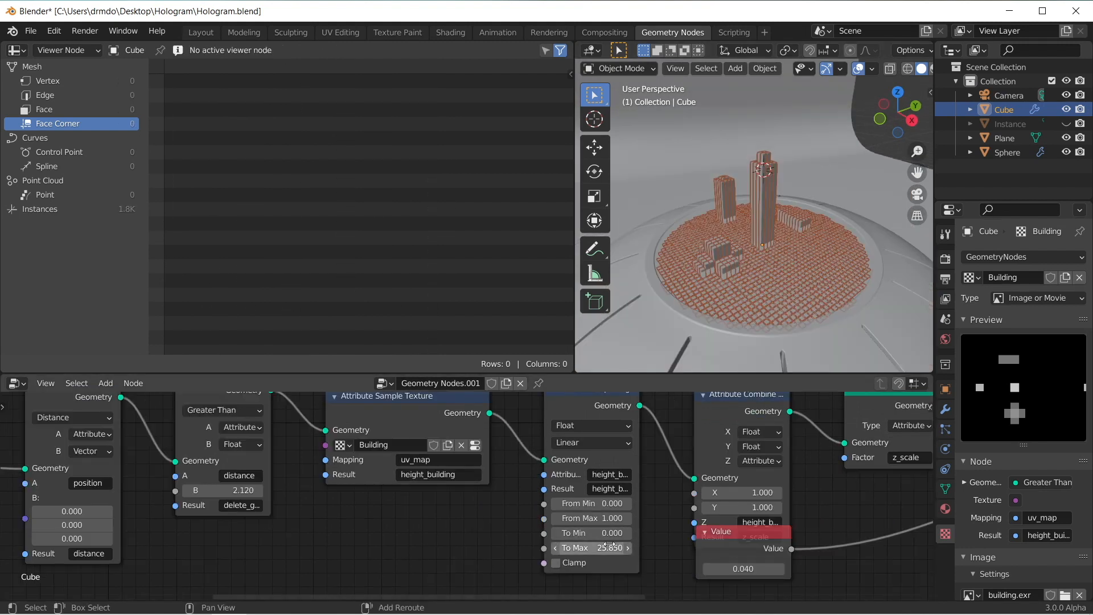
pyautogui.moveTo(591, 547)
pyautogui.mouseDown()
pyautogui.moveTo(499, 548)
pyautogui.moveTo(617, 548)
pyautogui.moveTo(591, 547)
pyautogui.mouseUp()
pyautogui.scroll(-2, 787, 210)
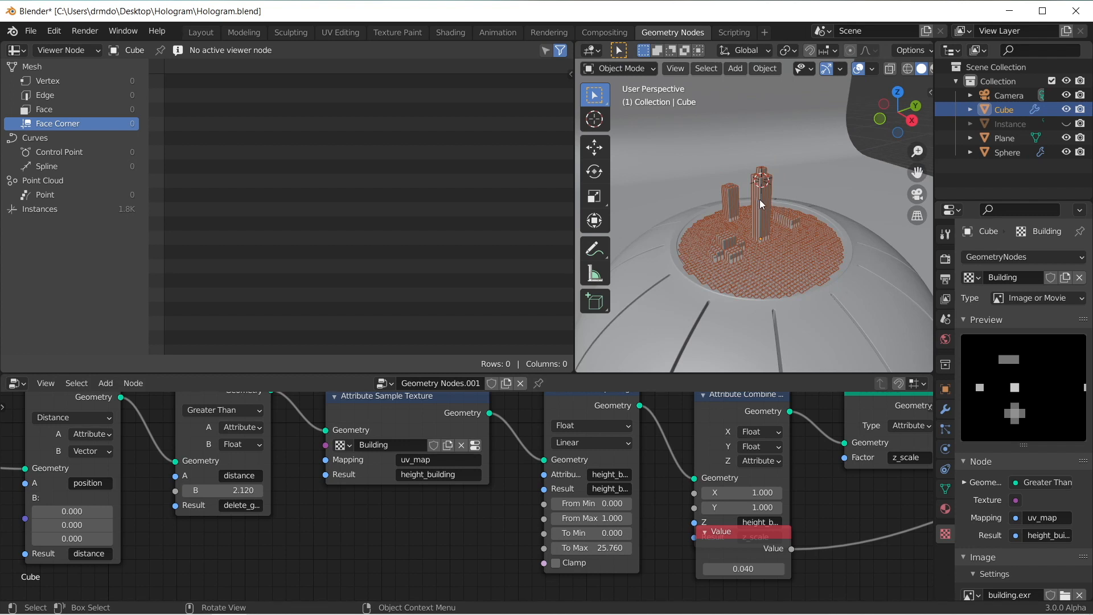
pyautogui.moveTo(680, 445); pyautogui.dragTo(466, 483, button='middle')
pyautogui.hotkey('ctrl', 's')
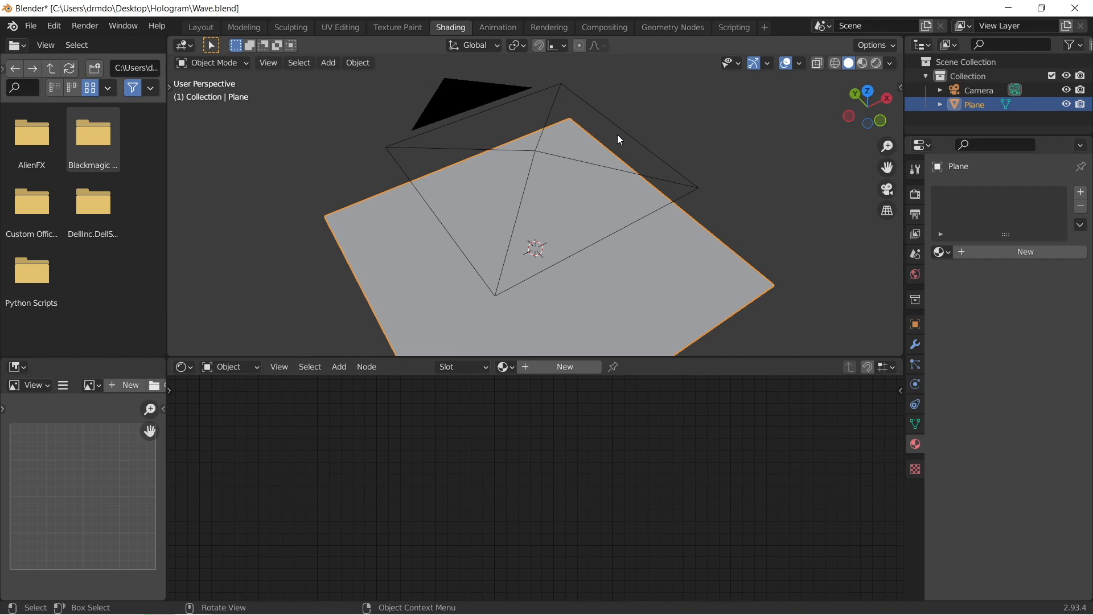
# Step: Create a new material for the plane in Wave.blend and delete its default shader node
pyautogui.moveTo(620, 139); pyautogui.dragTo(698, 171, button='middle')
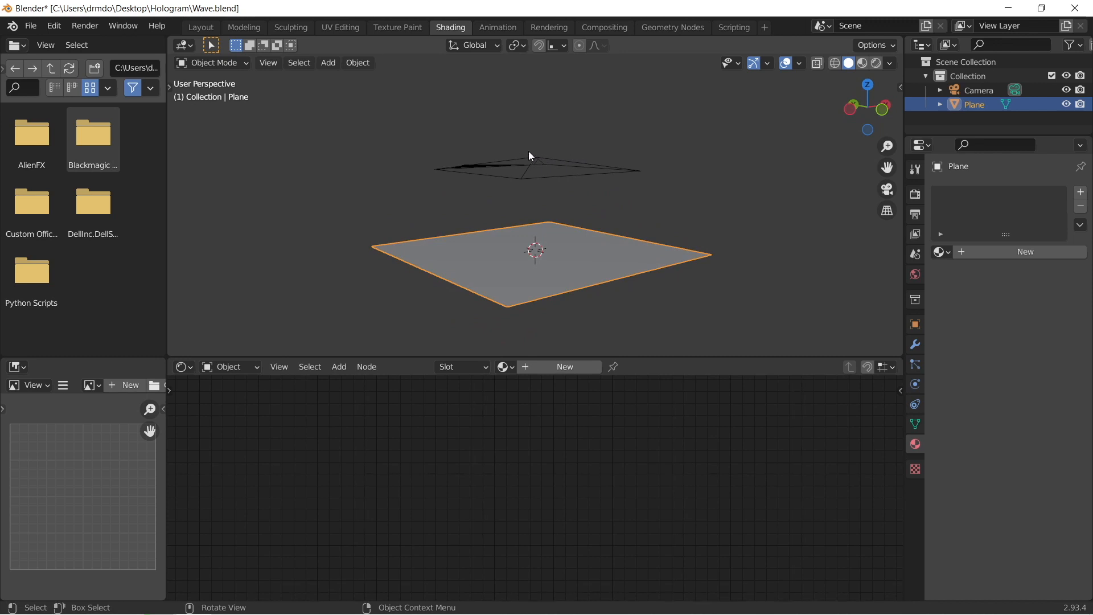
pyautogui.moveTo(537, 308); pyautogui.dragTo(464, 204, button='middle')
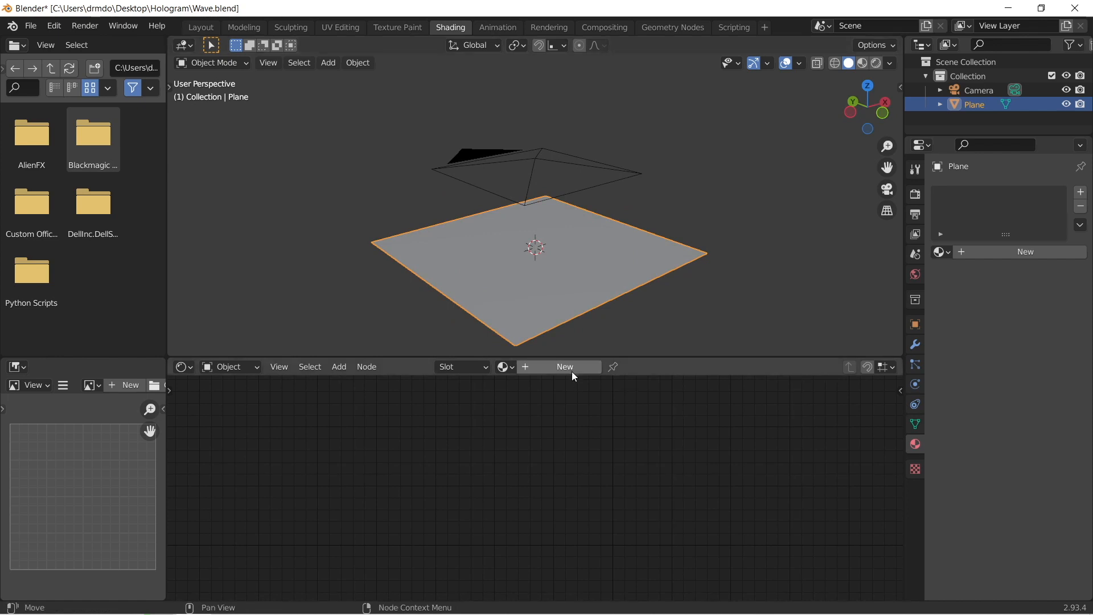
pyautogui.hotkey('alt', 'a')
pyautogui.click(585, 272)
pyautogui.click(561, 364)
pyautogui.scroll(-5, 583, 489)
pyautogui.moveTo(589, 484); pyautogui.dragTo(462, 477, button='middle')
pyautogui.scroll(3, 496, 465)
pyautogui.scroll(-1, 514, 429)
pyautogui.click(518, 409)
pyautogui.press('x')
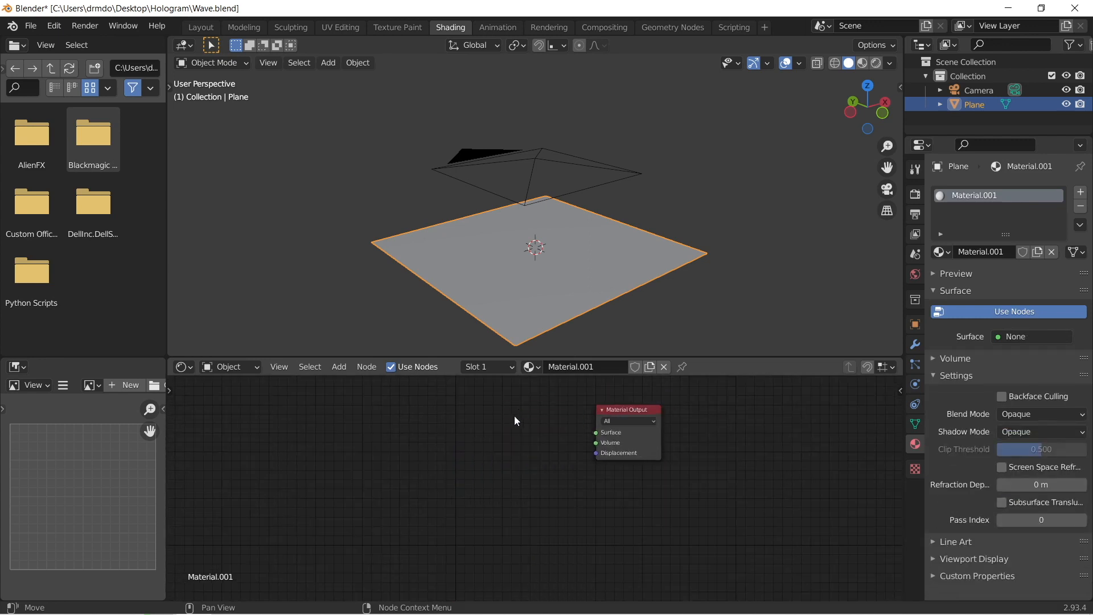
# Step: Add an Emission node and connect its output to the Material Output's Surface
pyautogui.hotkey('shift', 'a')
pyautogui.click(513, 417)
pyautogui.write('e')
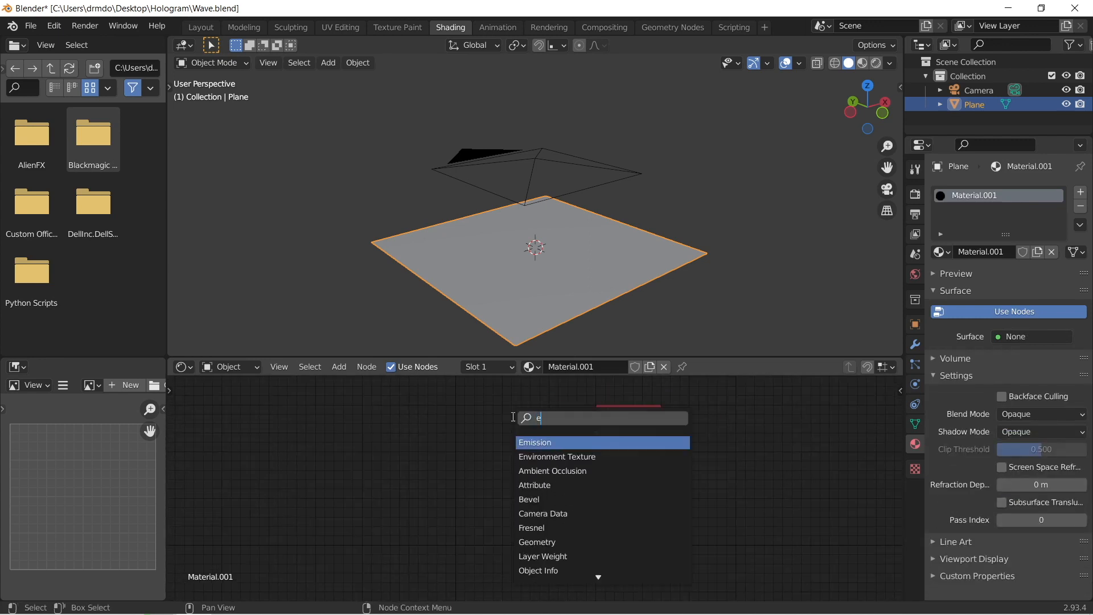
pyautogui.press('Return')
pyautogui.moveTo(521, 435); pyautogui.dragTo(596, 432)
pyautogui.moveTo(546, 450); pyautogui.dragTo(605, 488, button='middle')
pyautogui.hotkey('shift', 'a')
pyautogui.click(602, 483)
pyautogui.write('wea')
pyautogui.press('BackSpace')
pyautogui.press('BackSpace')
pyautogui.press('BackSpace')
pyautogui.write('wave')
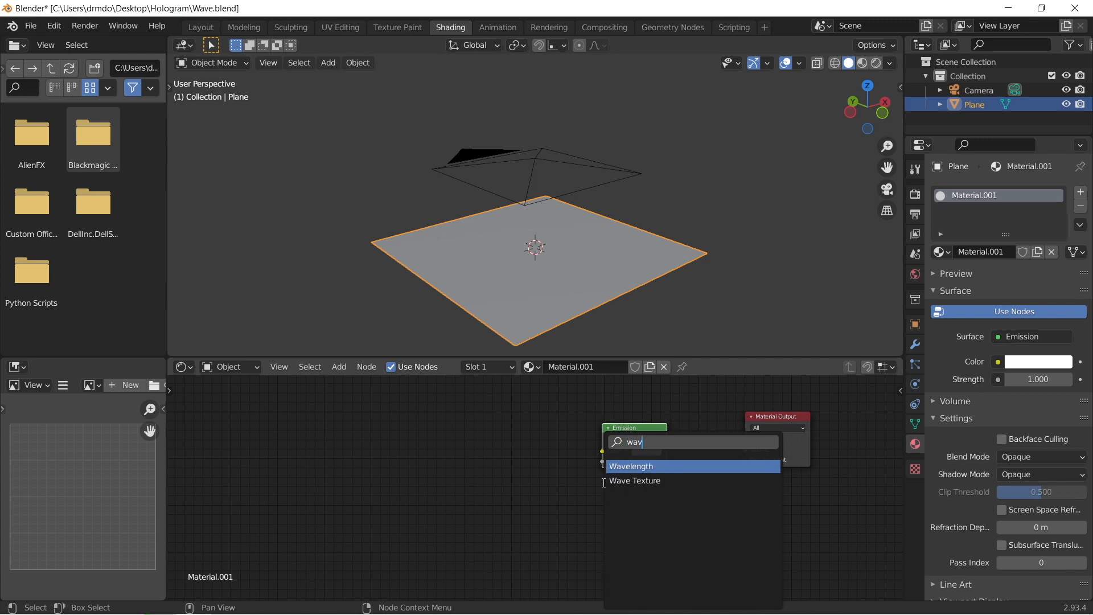
pyautogui.press('Return')
pyautogui.press('Escape')
# Step: Add a Wave Texture node and place it well ahead of the Emission node, leaving room between them
pyautogui.hotkey('shift', 'a')
pyautogui.click(602, 482)
pyautogui.write('wave')
pyautogui.press('Down')
pyautogui.press('Return')
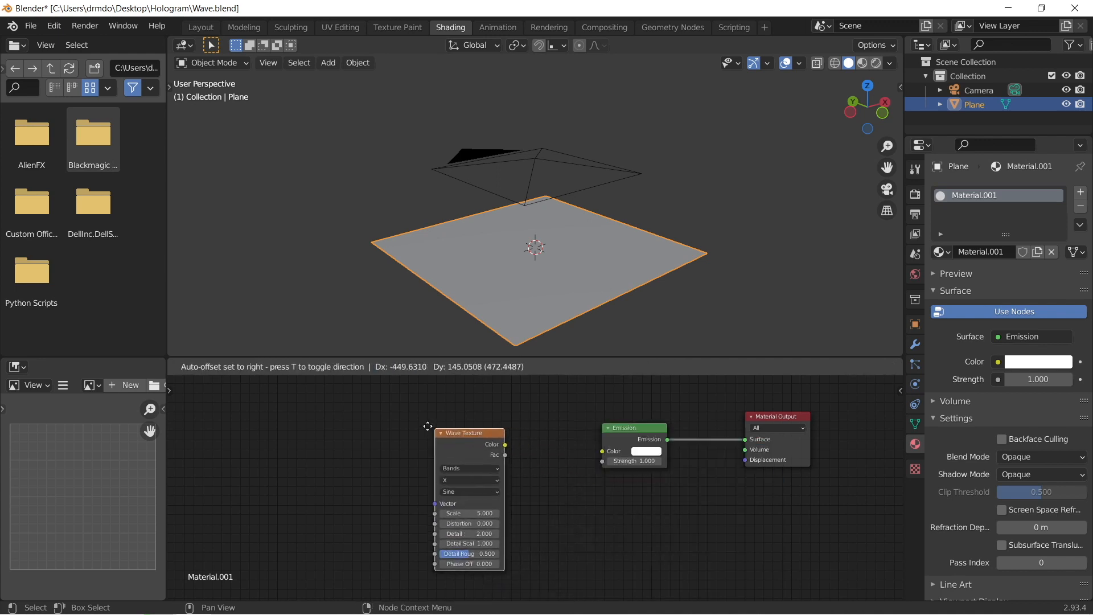
pyautogui.click(422, 430)
pyautogui.press('g')
pyautogui.click(395, 431)
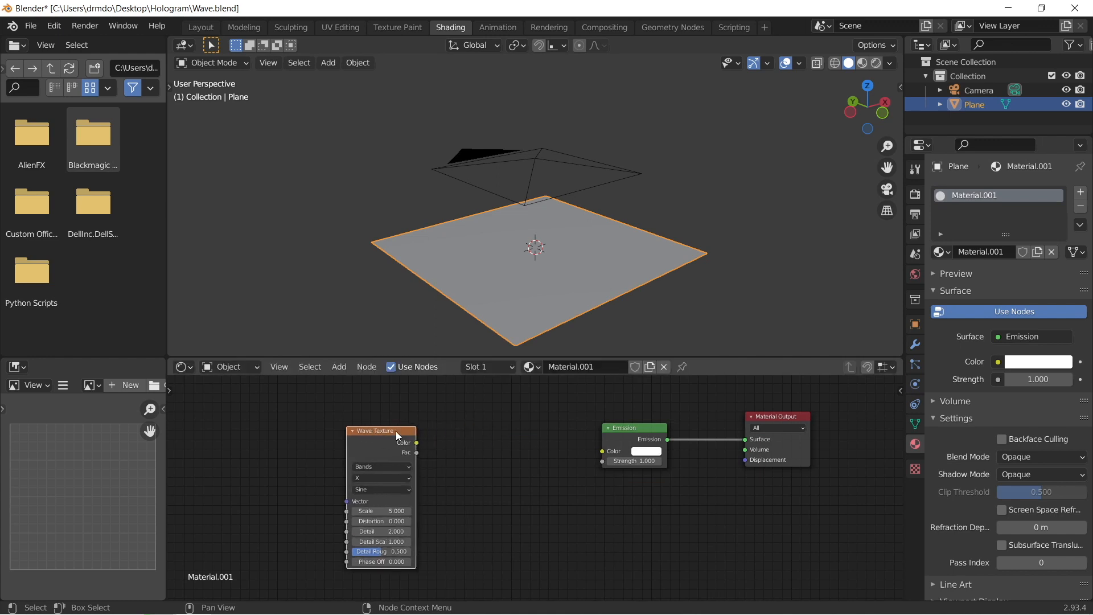
# Step: Add a ColorRamp node between the Wave Texture and Emission nodes and link the Color outputs through it
pyautogui.hotkey('shift', 'a')
pyautogui.click(395, 431)
pyautogui.write('color ramp')
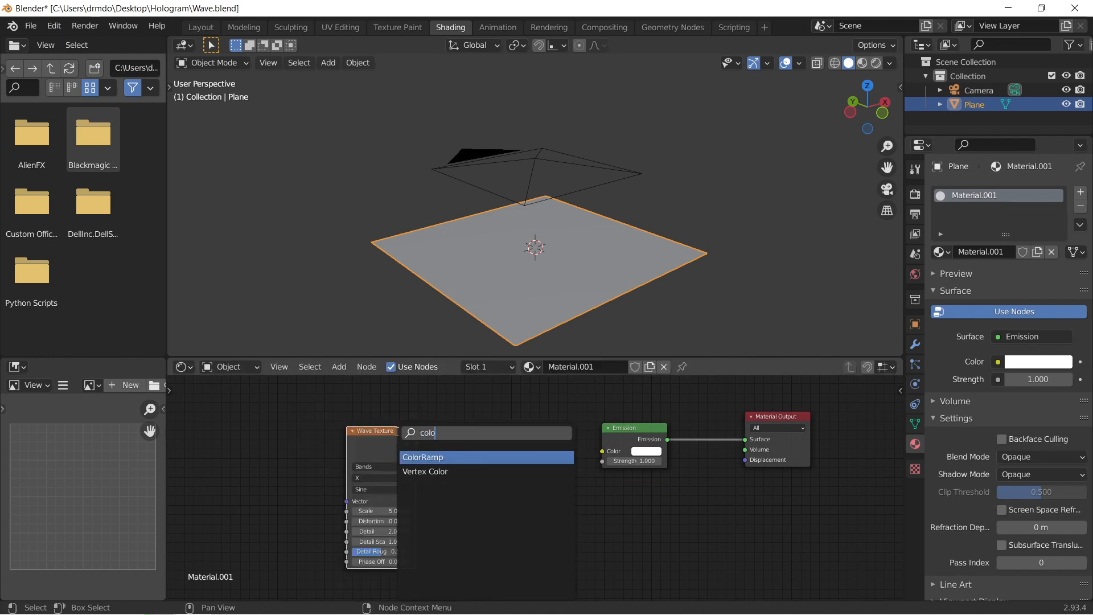
pyautogui.press('Return')
pyautogui.click(444, 423)
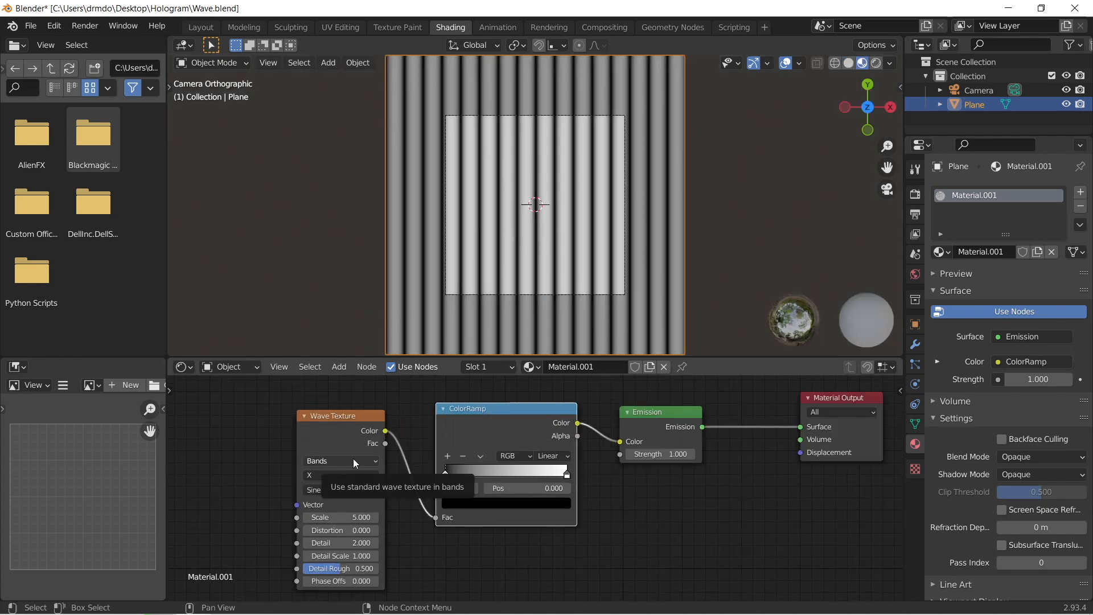
# Step: Set the Wave Texture's type to Rings and its rings direction to Z
pyautogui.click(349, 458)
pyautogui.click(342, 487)
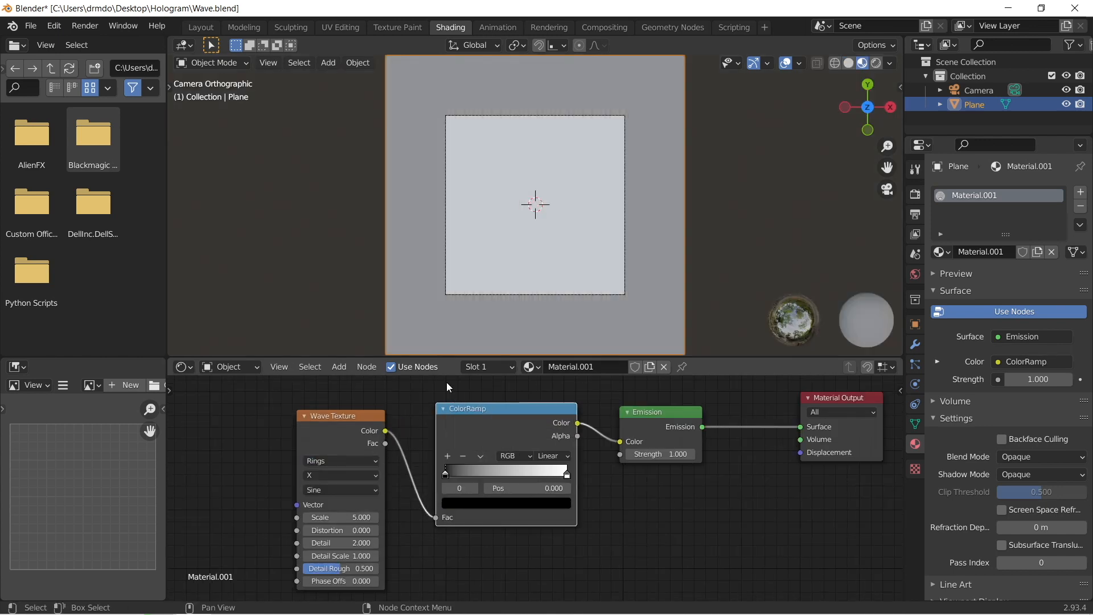
pyautogui.click(348, 475)
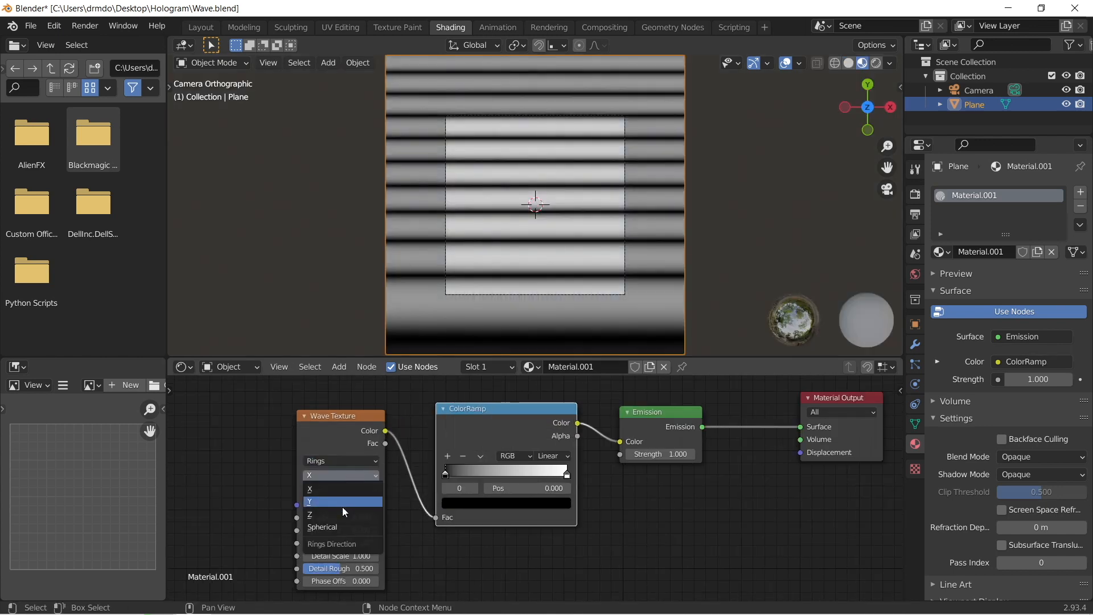
pyautogui.click(342, 513)
# Step: Add Texture Coordinate and Mapping nodes to the Wave Texture, feeding the Mapping Vector from the Object coordinates
pyautogui.moveTo(269, 473); pyautogui.dragTo(455, 468, button='middle')
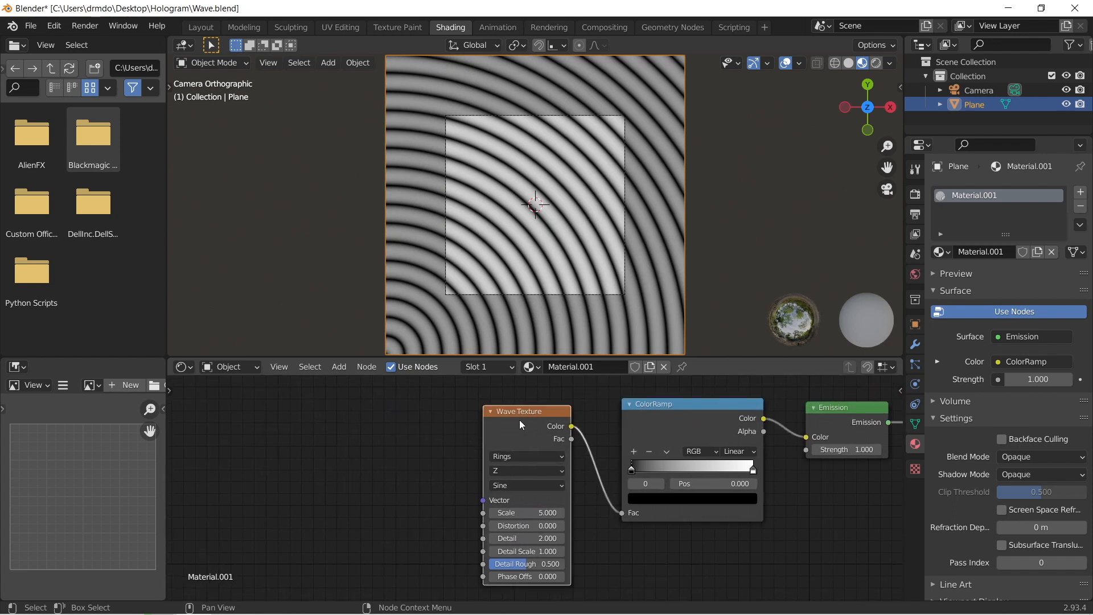
pyautogui.hotkey('ctrl', 't')
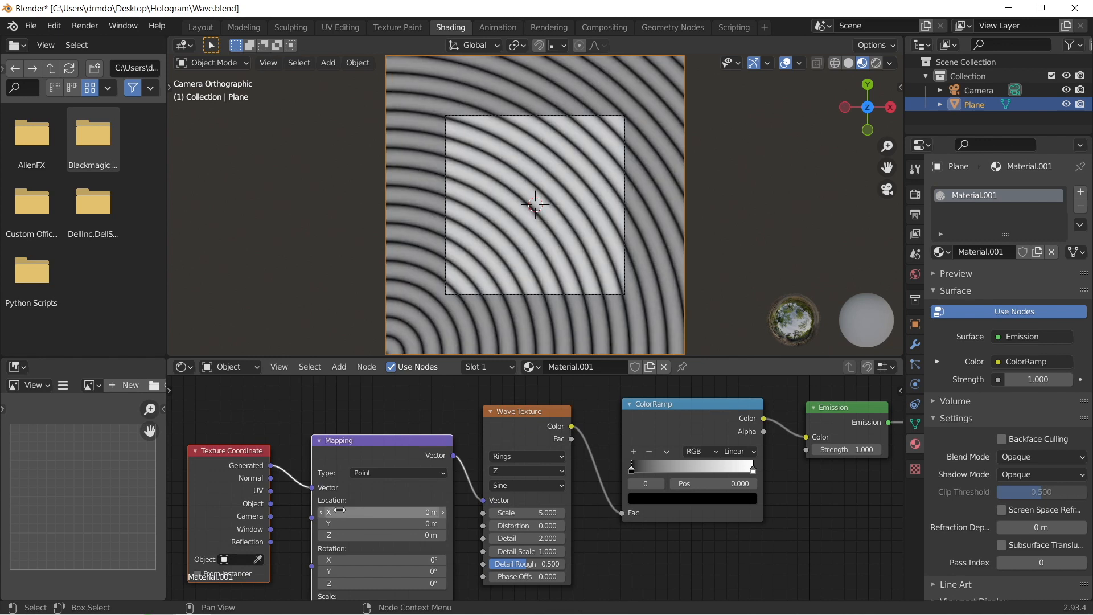
pyautogui.moveTo(271, 504); pyautogui.dragTo(315, 488)
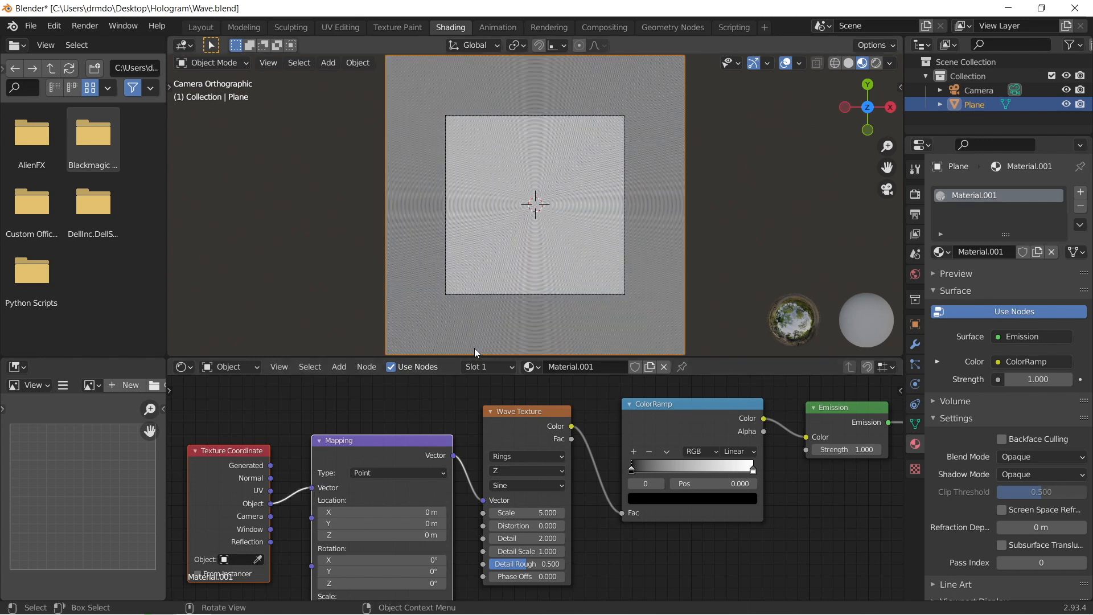
# Step: Set the Wave Texture's Scale to 0.1
pyautogui.moveTo(535, 513)
pyautogui.mouseDown()
pyautogui.moveTo(501, 513)
pyautogui.moveTo(535, 508)
pyautogui.mouseUp()
pyautogui.click(553, 509)
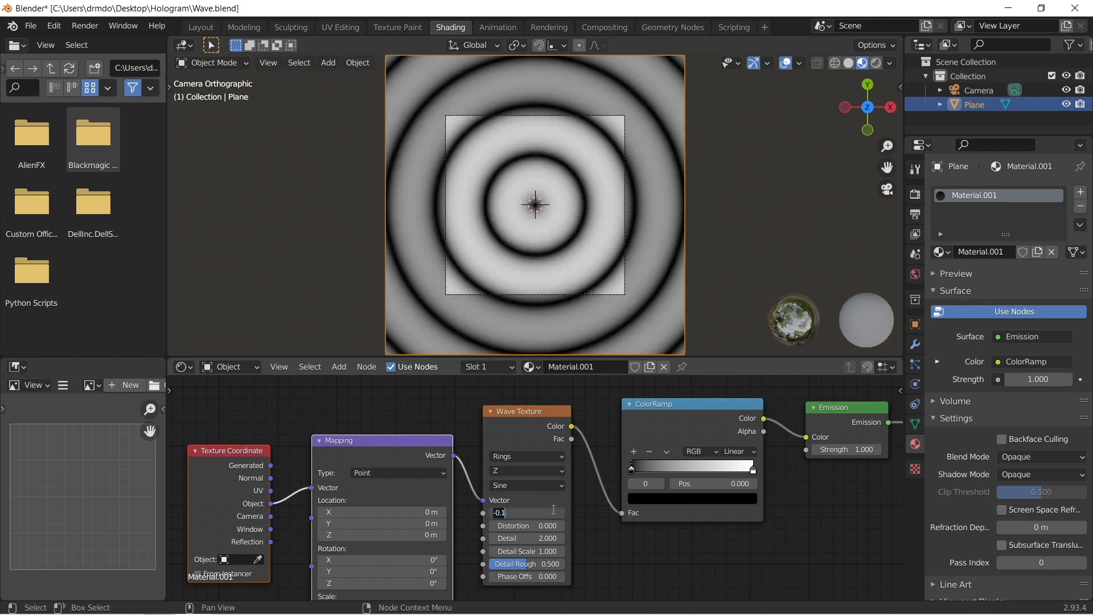
pyautogui.click(561, 513)
pyautogui.click(561, 513)
# Step: Set the camera's Orthographic Scale to 18.500 so its frame fits the plane
pyautogui.click(977, 90)
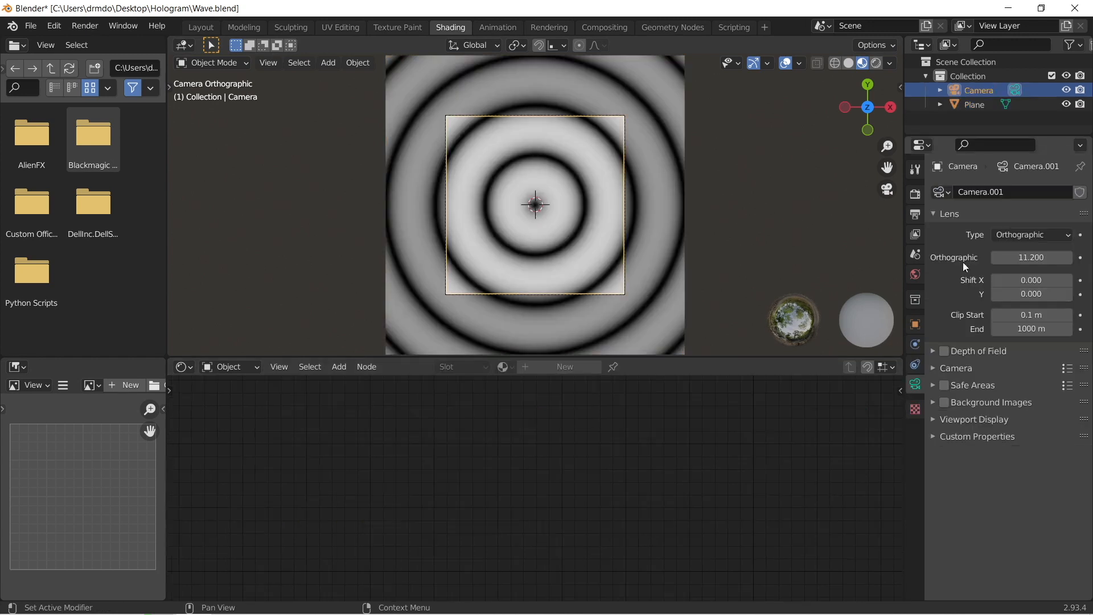
pyautogui.moveTo(1031, 255)
pyautogui.mouseDown()
pyautogui.moveTo(1076, 255)
pyautogui.moveTo(1036, 257)
pyautogui.mouseUp()
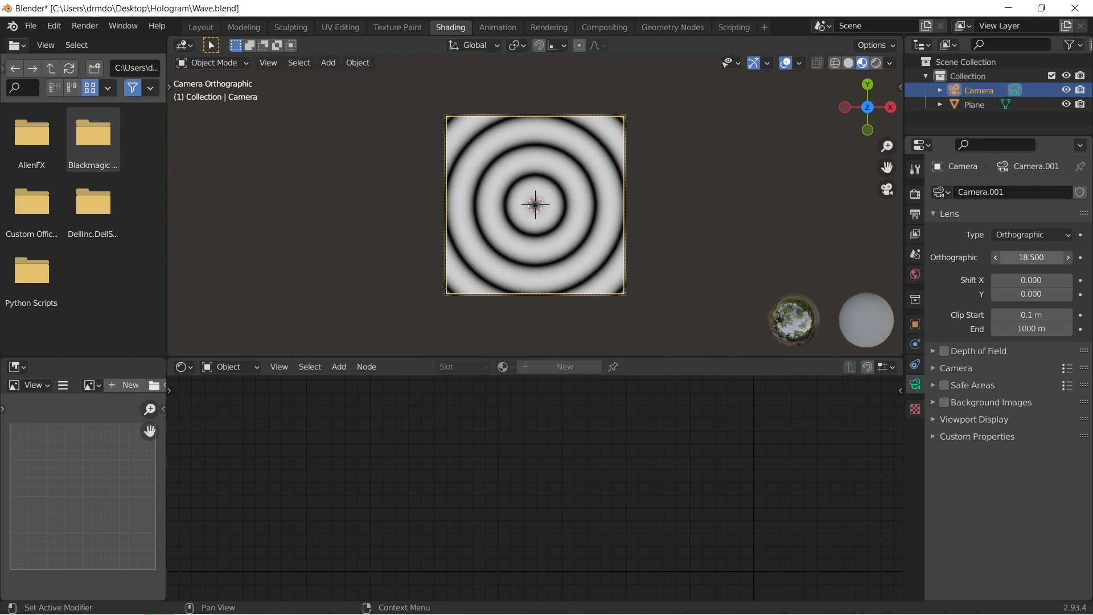
pyautogui.scroll(3, 659, 239)
pyautogui.scroll(-2, 659, 239)
# Step: Select the plane and set its Wave Texture's Scale to 0.070 and Phase Offset to -4.600
pyautogui.click(658, 238)
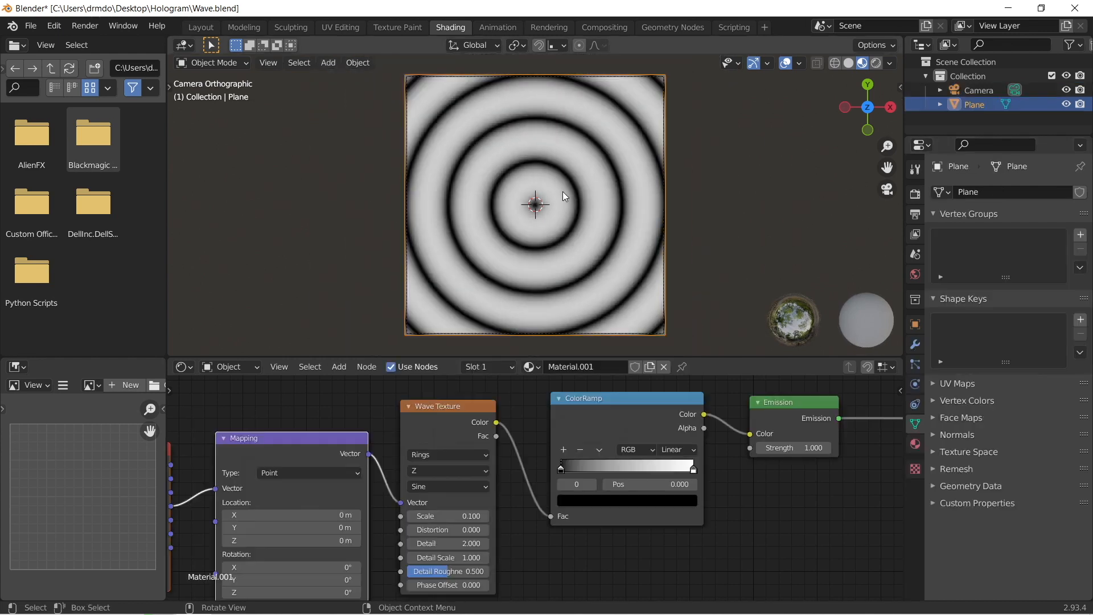
pyautogui.hscroll(-3, 517, 407)
pyautogui.moveTo(604, 450); pyautogui.dragTo(510, 456, button='middle')
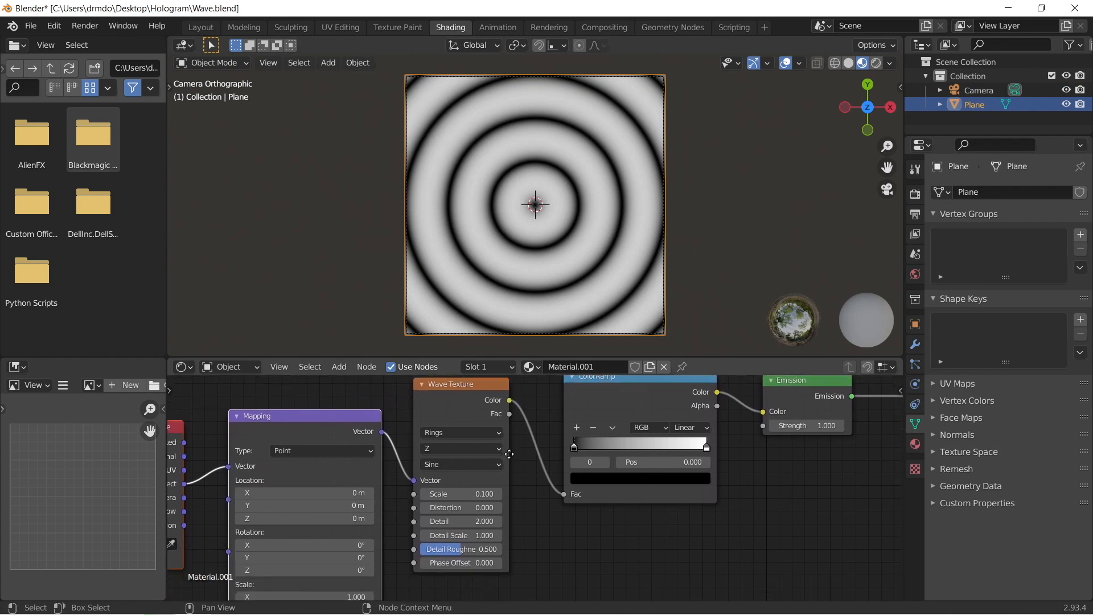
pyautogui.moveTo(473, 495)
pyautogui.keyDown('shift'); pyautogui.mouseDown()
pyautogui.moveTo(512, 494)
pyautogui.moveTo(444, 495)
pyautogui.moveTo(489, 495)
pyautogui.moveTo(461, 495)
pyautogui.mouseUp(); pyautogui.keyUp('shift')
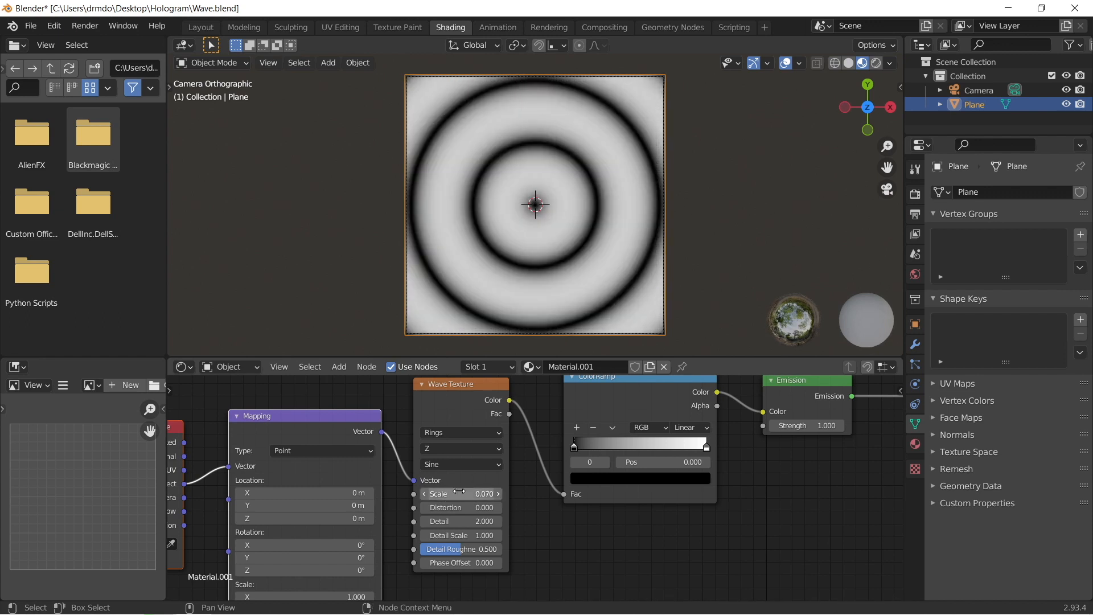
pyautogui.moveTo(446, 564); pyautogui.dragTo(409, 564)
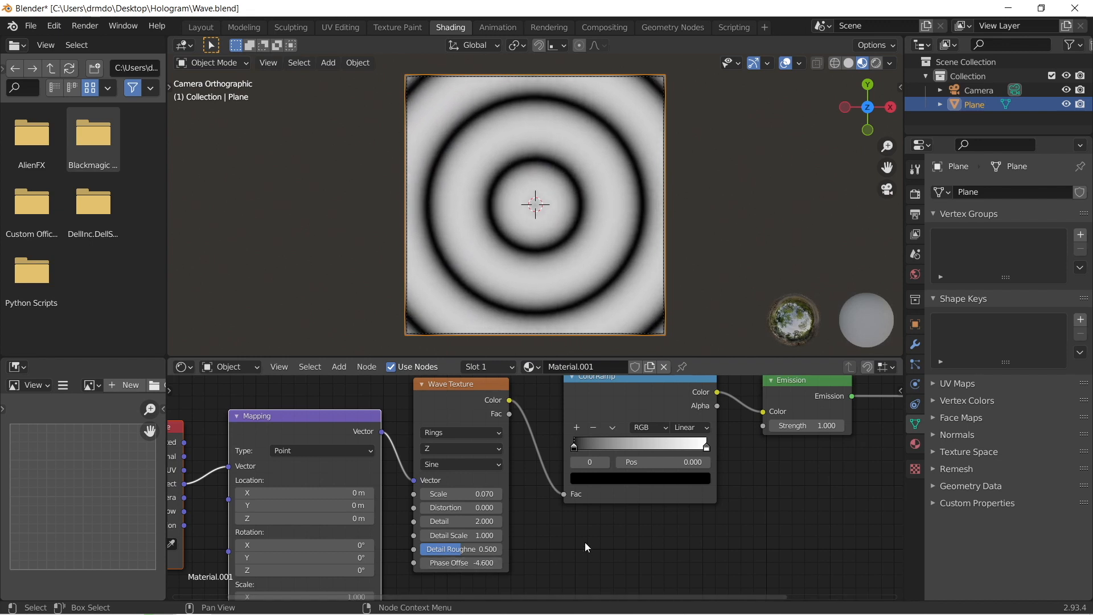
# Step: Flip the ColorRamp, move its black stop to position 0.558, and set its interpolation to B-Spline
pyautogui.click(613, 428)
pyautogui.click(621, 441)
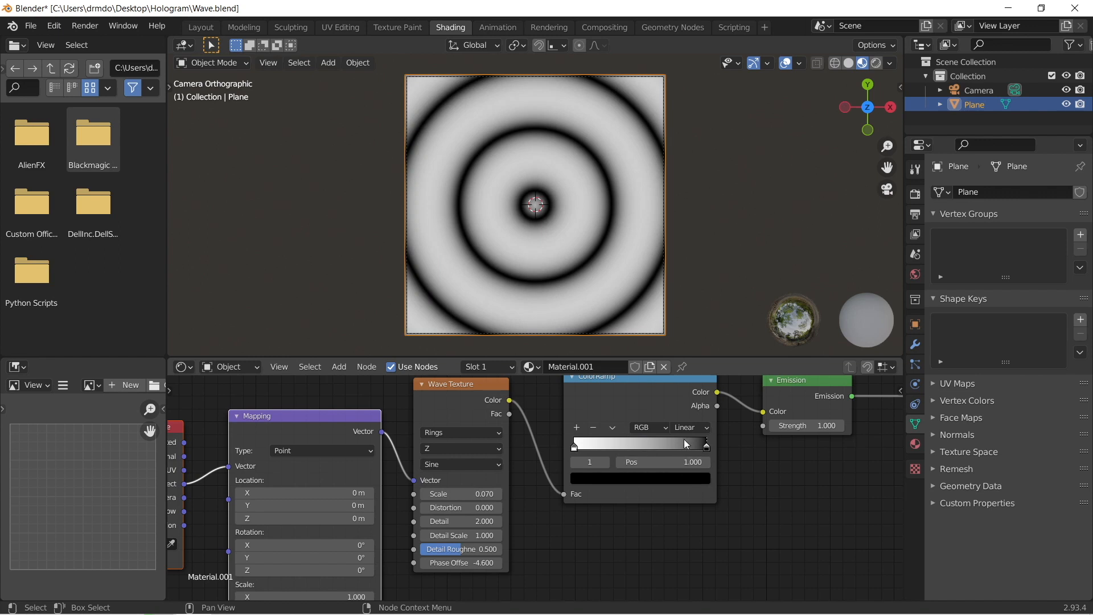
pyautogui.moveTo(707, 448); pyautogui.dragTo(649, 449)
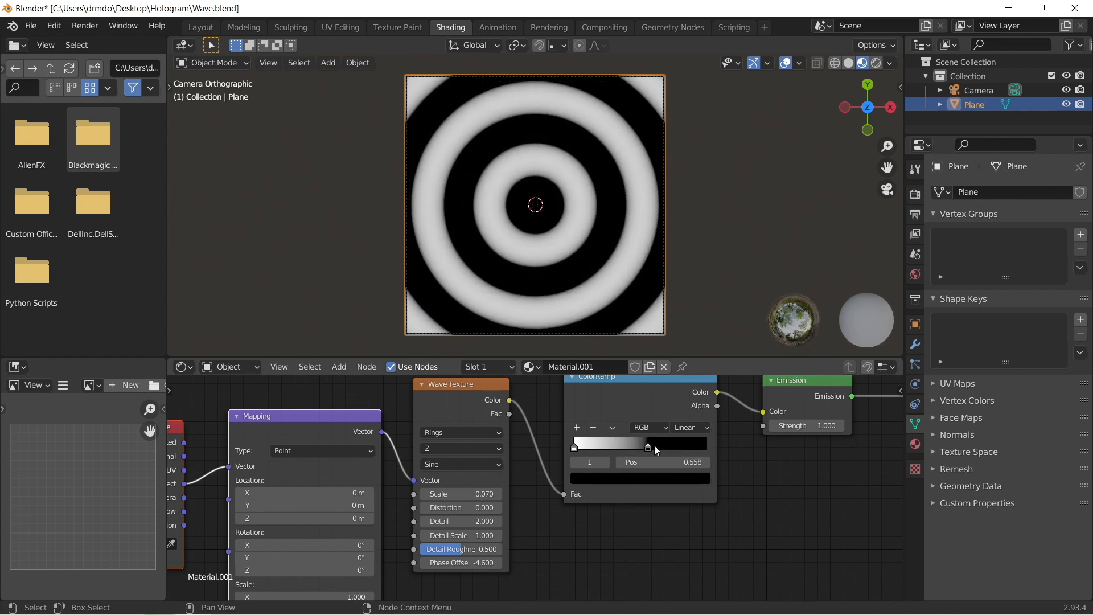
pyautogui.click(689, 428)
pyautogui.click(704, 482)
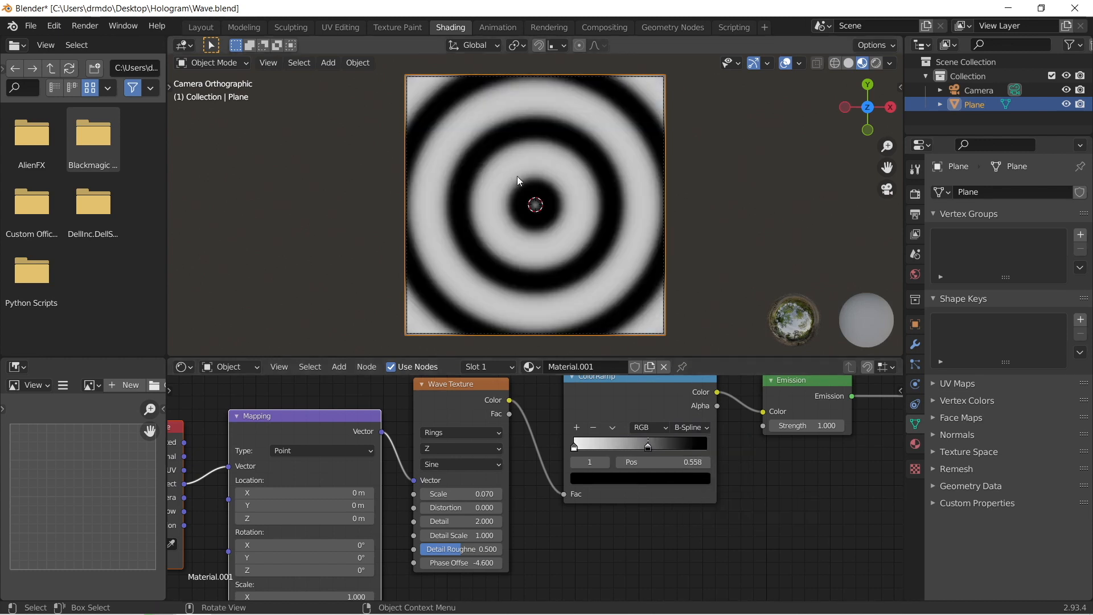
# Step: Move the ColorRamp's black stop to position 0.167 and set the Wave Texture's Phase Offset to -36.900
pyautogui.moveTo(648, 448); pyautogui.dragTo(596, 450)
pyautogui.moveTo(463, 563); pyautogui.dragTo(256, 562)
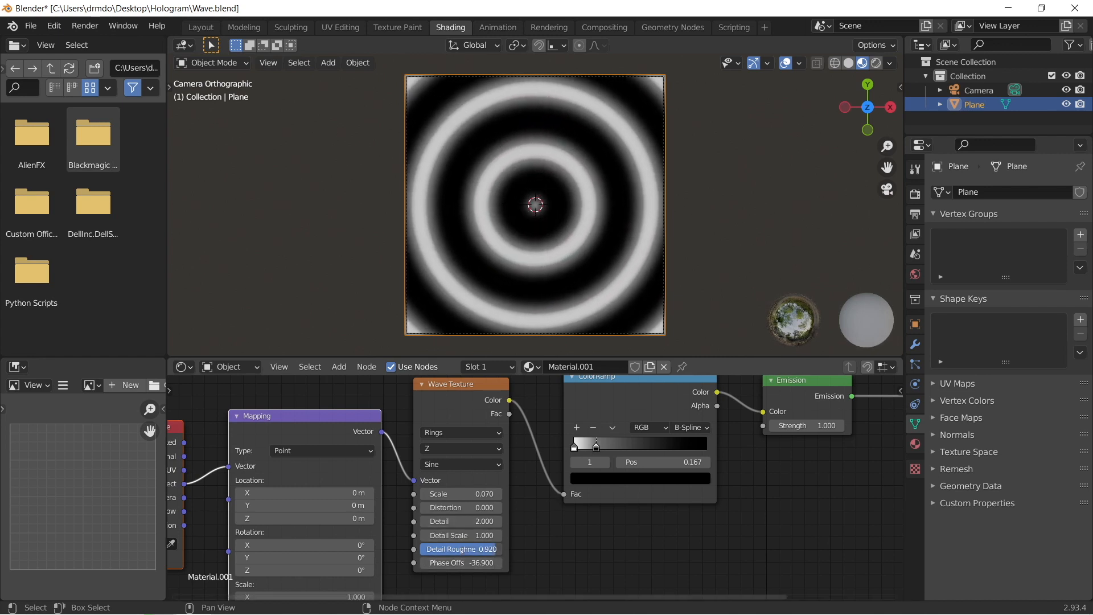
pyautogui.moveTo(462, 509); pyautogui.dragTo(482, 494)
pyautogui.hotkey('ctrl', 'z')
# Step: Try a different wave profile on the Wave Texture and return it to Sine
pyautogui.click(479, 464)
pyautogui.click(473, 492)
pyautogui.click(490, 468)
pyautogui.click(470, 478)
# Step: Set the Wave Texture's Distortion to 1.700 and reset its Phase Offset to 0
pyautogui.moveTo(455, 562); pyautogui.dragTo(364, 562)
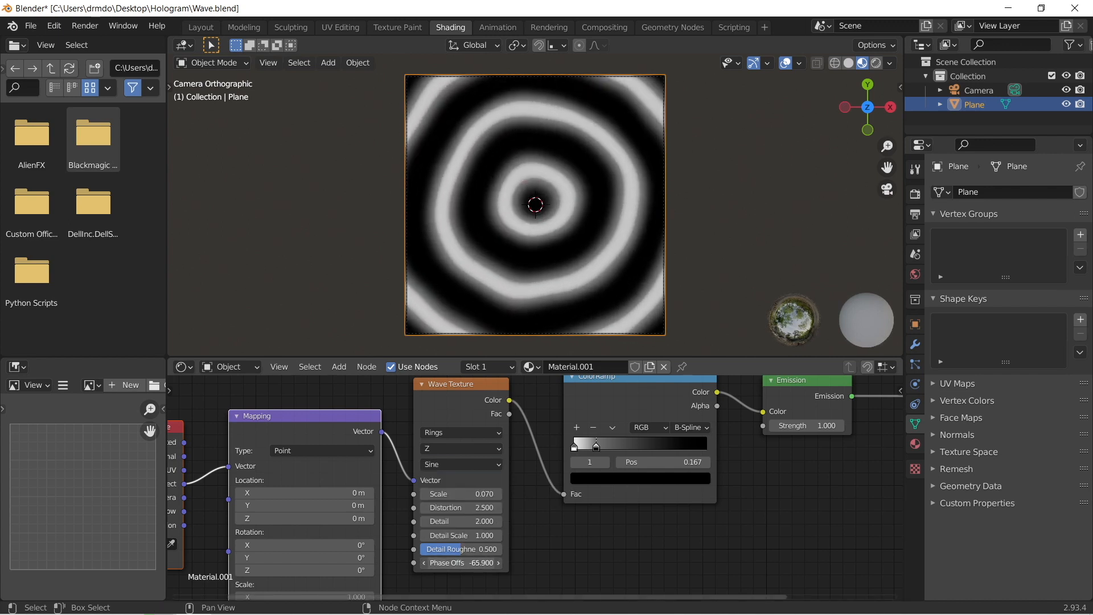
pyautogui.moveTo(461, 508); pyautogui.dragTo(300, 507)
pyautogui.click(482, 506)
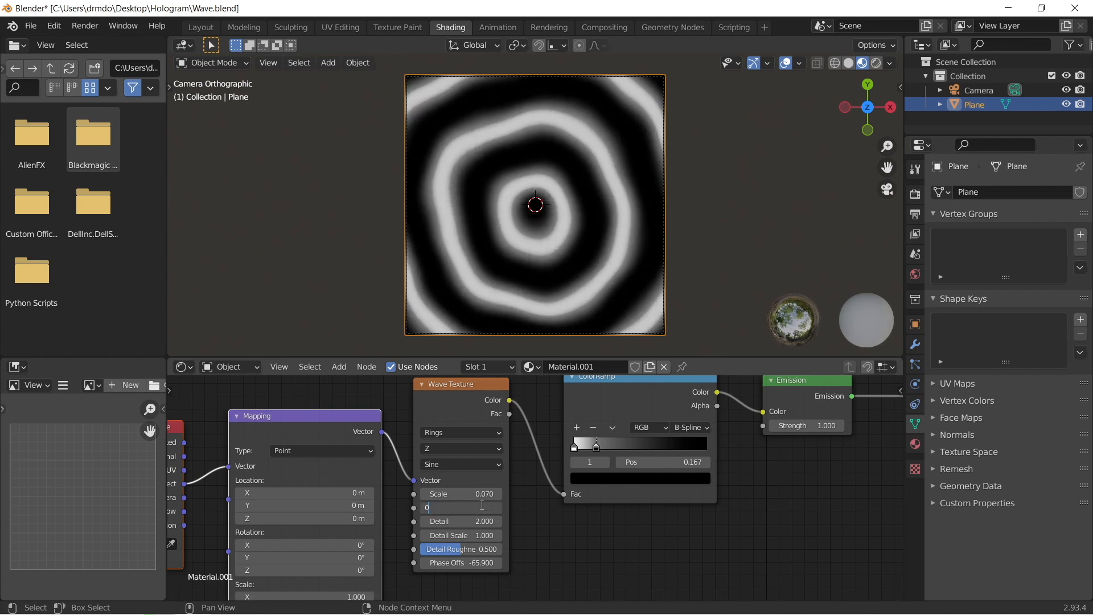
pyautogui.press('Return')
pyautogui.moveTo(497, 505); pyautogui.dragTo(542, 506)
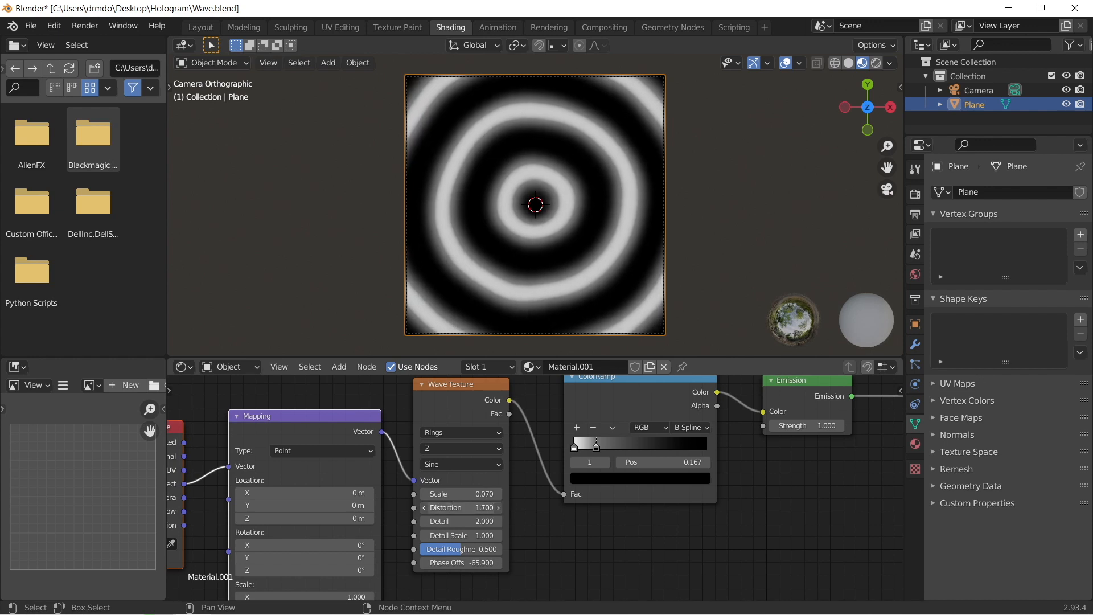
pyautogui.moveTo(455, 562); pyautogui.dragTo(422, 562)
pyautogui.press('BackSpace')
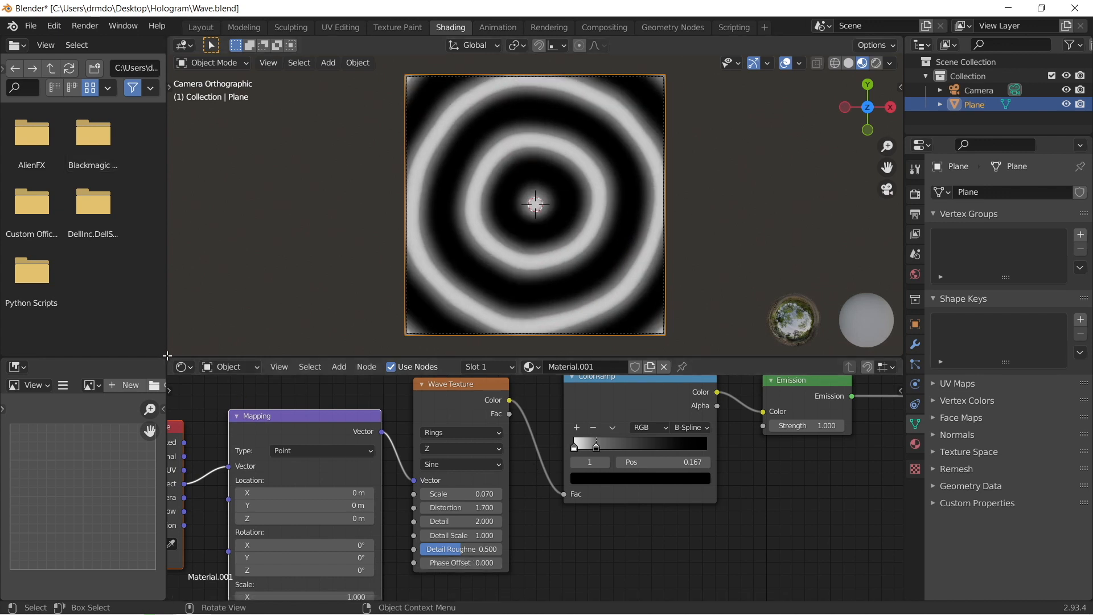
# Step: Split the 3D viewport to add a Timeline above the node editor and set the animation's end frame to 75
pyautogui.moveTo(169, 355); pyautogui.dragTo(169, 325)
pyautogui.click(184, 340)
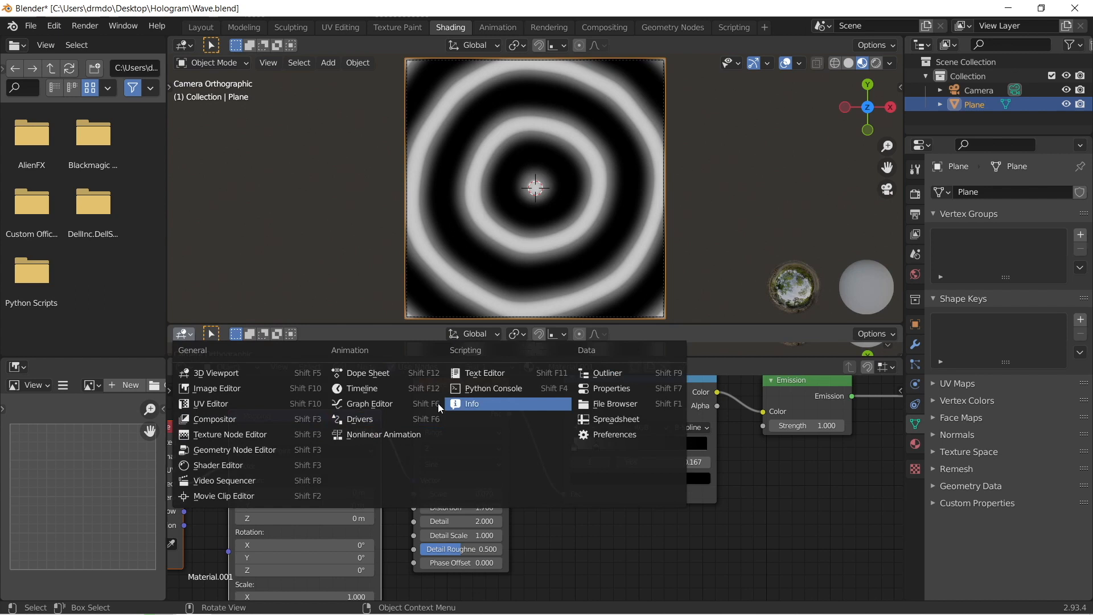
pyautogui.click(356, 388)
pyautogui.moveTo(459, 324); pyautogui.dragTo(476, 251)
pyautogui.click(877, 258)
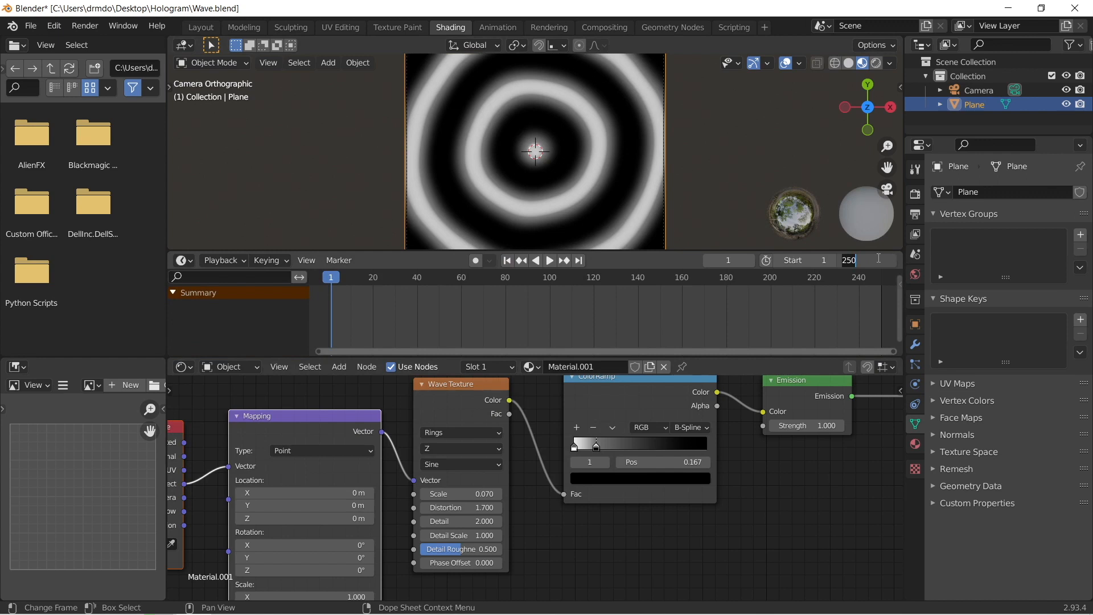
pyautogui.write('75')
pyautogui.press('Return')
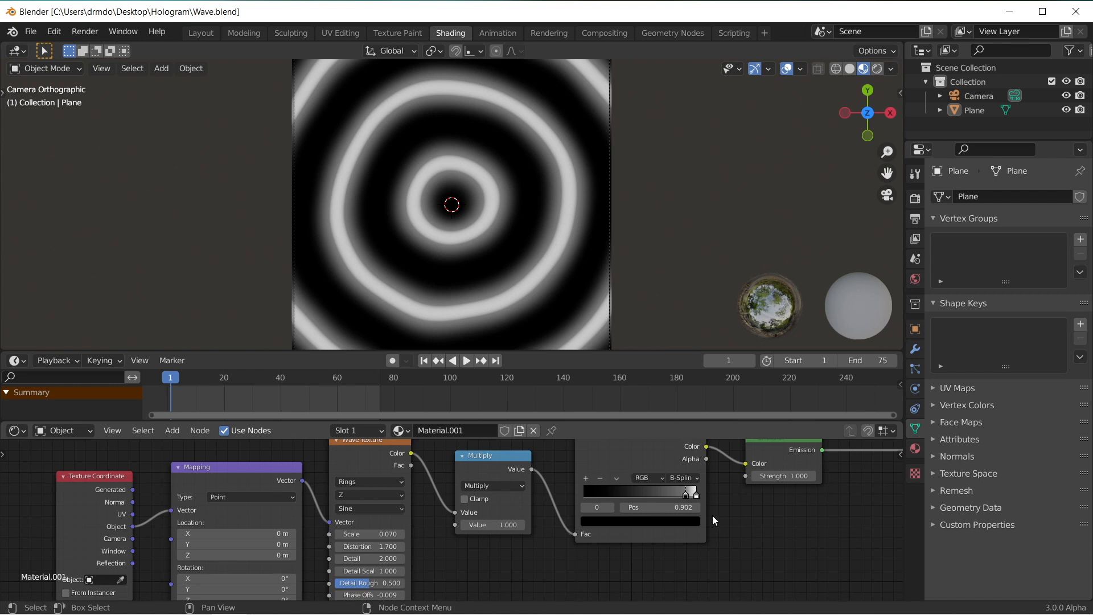
# Step: Try lowering the Wave Texture's Phase Offset to preview the ring movement, and undo the change
pyautogui.scroll(-2, 503, 309)
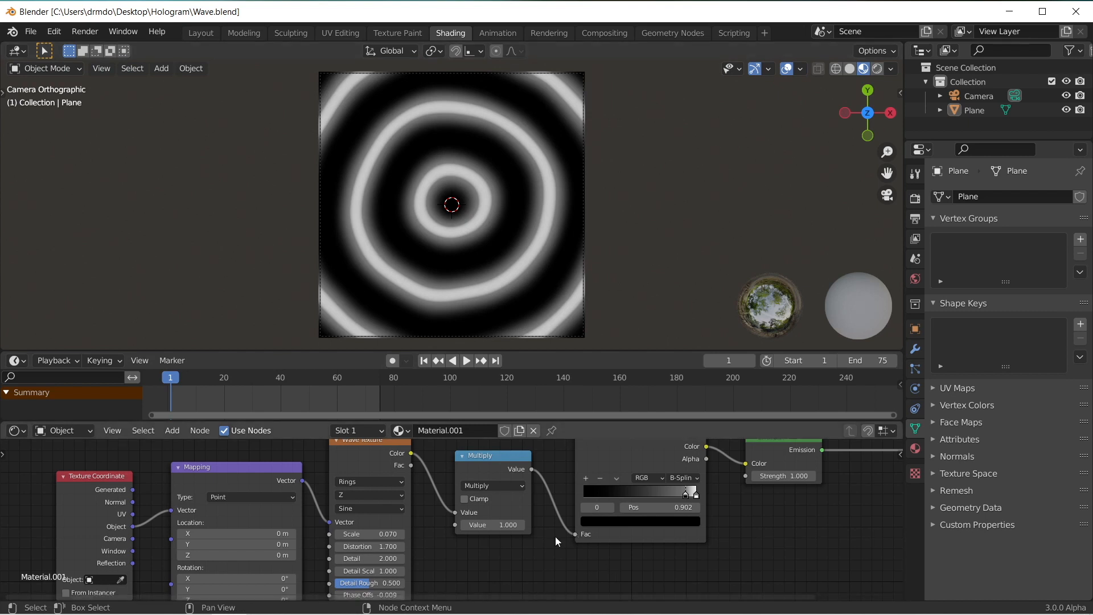
pyautogui.moveTo(529, 546); pyautogui.dragTo(519, 557, button='middle')
pyautogui.moveTo(496, 533)
pyautogui.mouseDown()
pyautogui.moveTo(456, 534)
pyautogui.moveTo(509, 533)
pyautogui.mouseUp()
pyautogui.hotkey('ctrl', 'z')
pyautogui.moveTo(387, 596); pyautogui.dragTo(428, 548, button='middle')
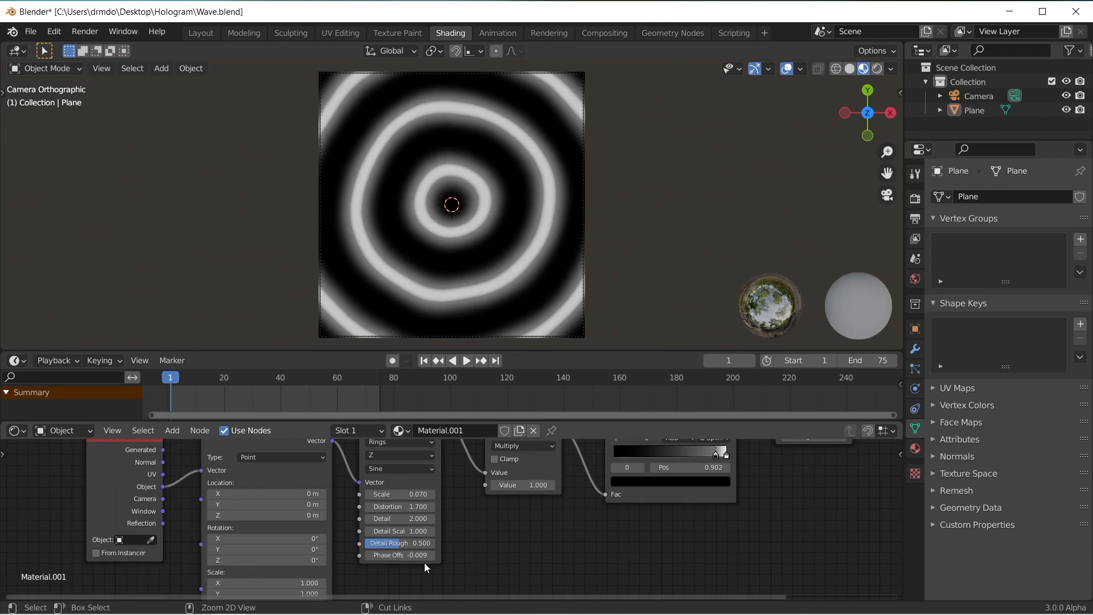
pyautogui.moveTo(400, 555); pyautogui.dragTo(294, 555)
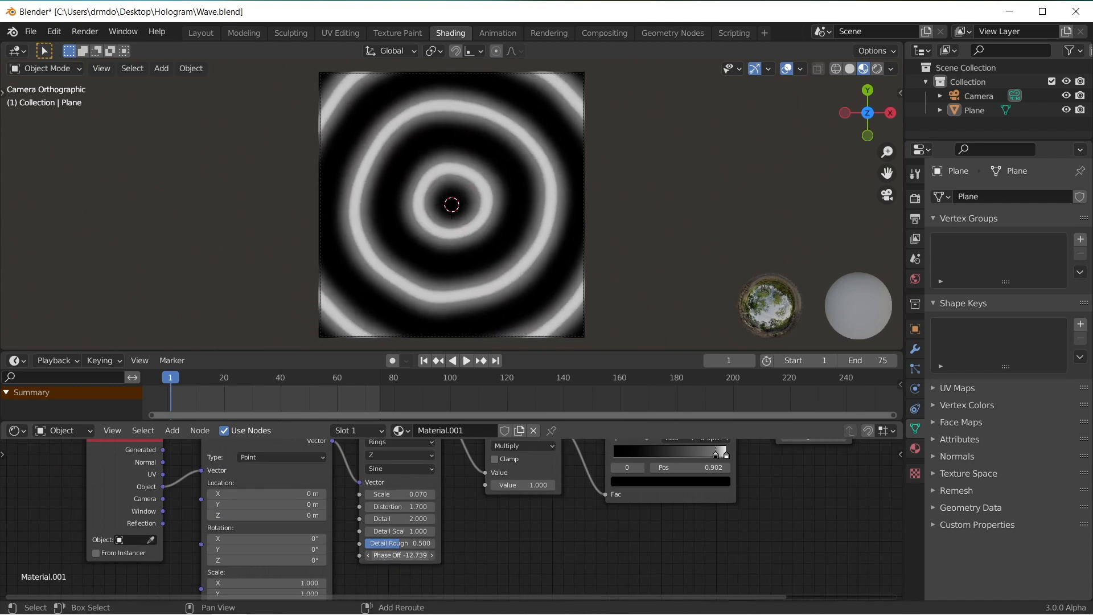
pyautogui.hotkey('ctrl', 'z')
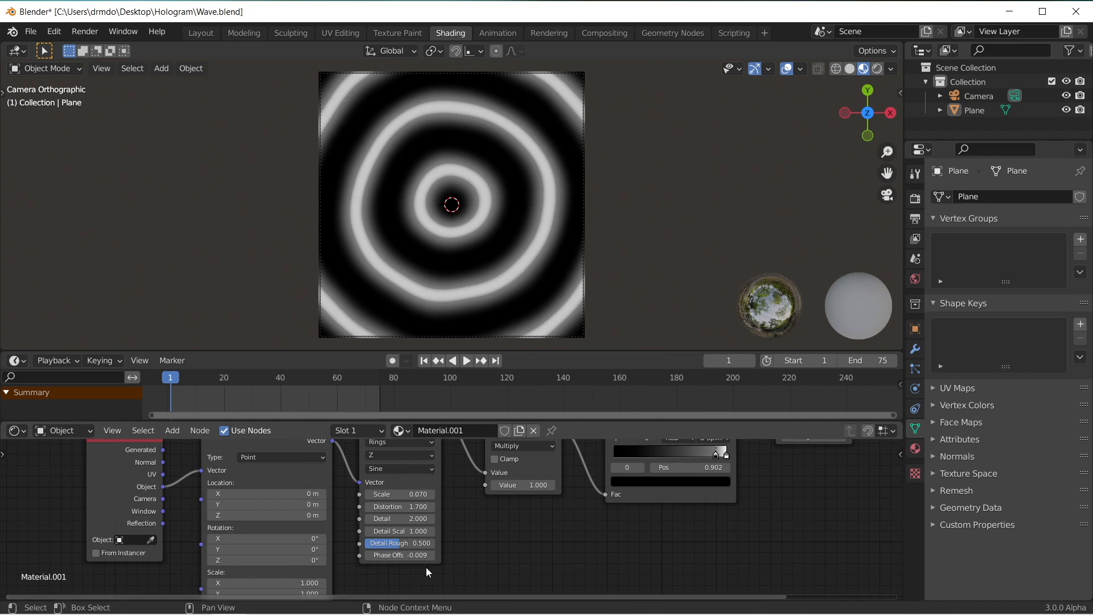
# Step: Keyframe the Wave Texture's Phase Offset at 0 on frame 1 and about -16 on frame 75, and play the animation
pyautogui.click(399, 555)
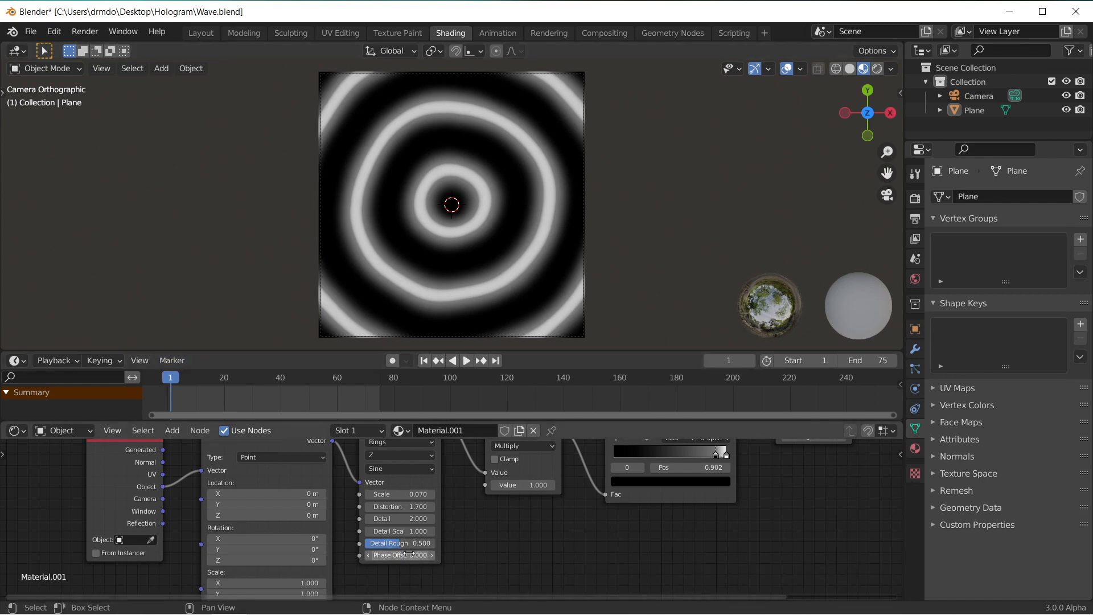
pyautogui.moveTo(170, 377); pyautogui.dragTo(380, 387)
pyautogui.moveTo(399, 555); pyautogui.dragTo(285, 555)
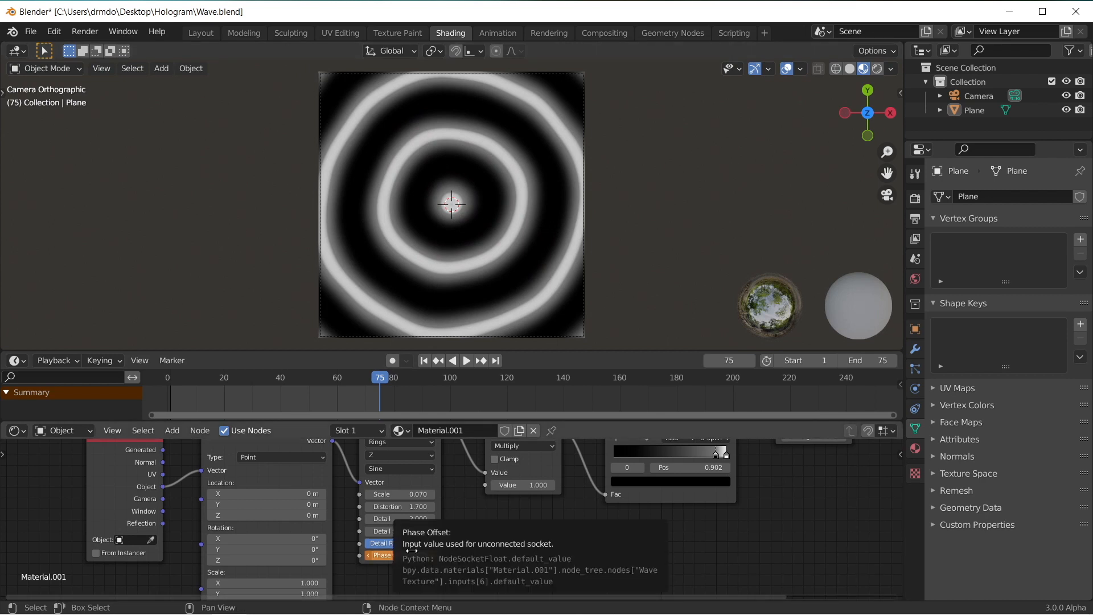
pyautogui.click(466, 360)
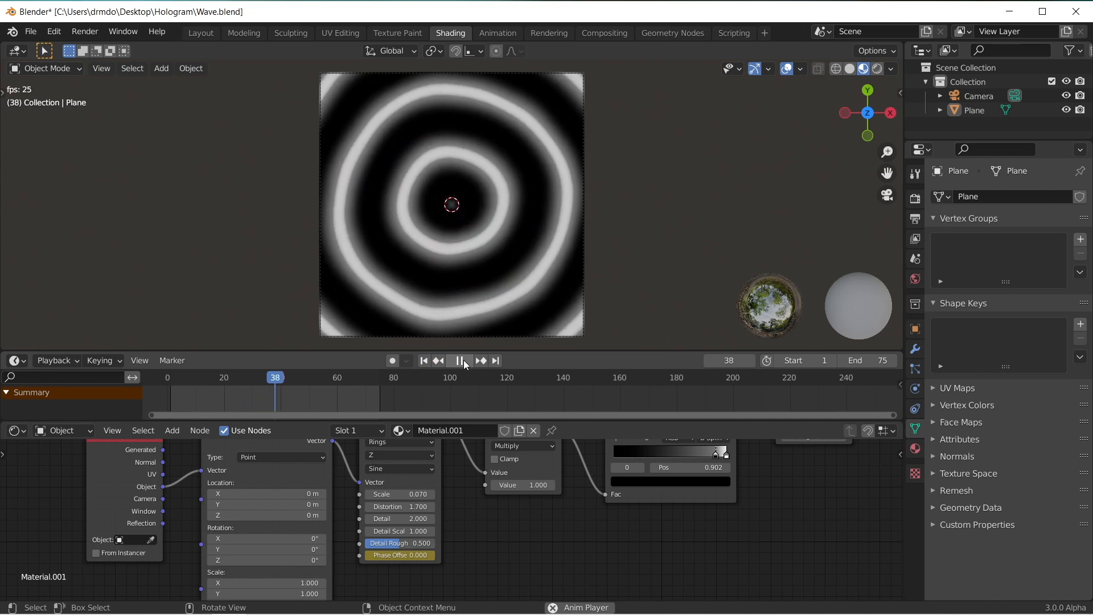
pyautogui.click(465, 361)
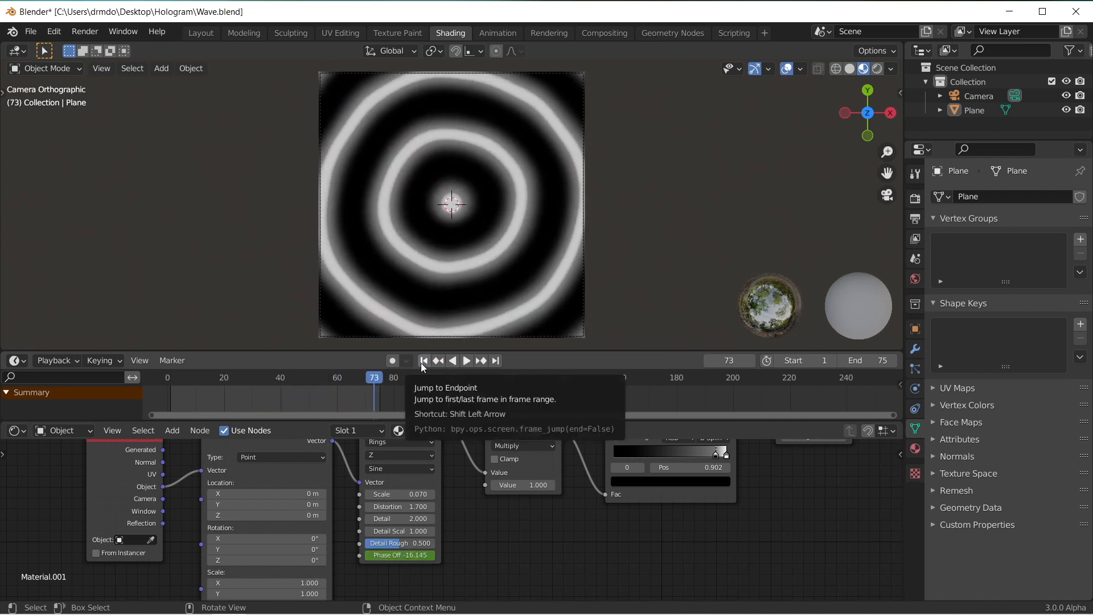
# Step: Replace the Timeline with an enlarged Graph Editor and select the plane to show its full Phase Offset curve
pyautogui.click(16, 361)
pyautogui.click(211, 424)
pyautogui.moveTo(510, 348); pyautogui.dragTo(515, 216)
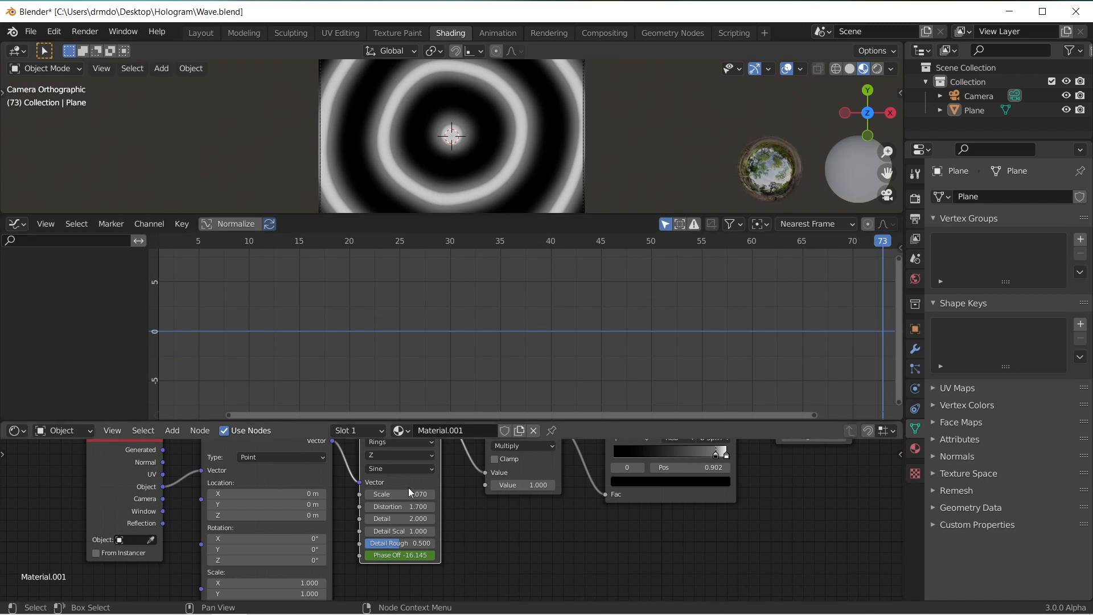
pyautogui.click(371, 171)
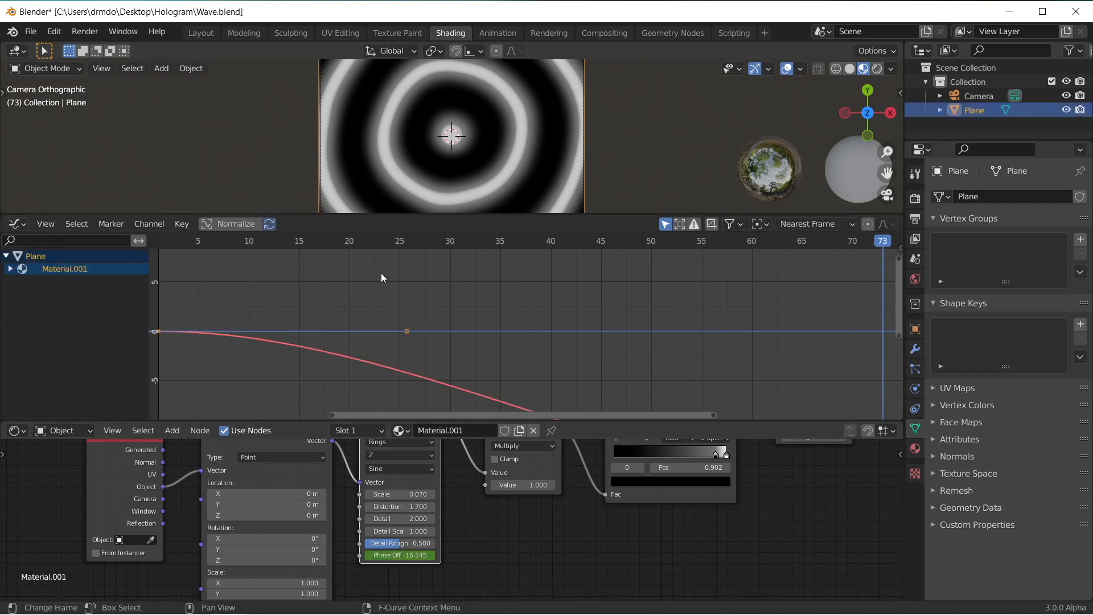
pyautogui.scroll(-8, 350, 315)
pyautogui.moveTo(466, 385); pyautogui.dragTo(434, 338, button='middle')
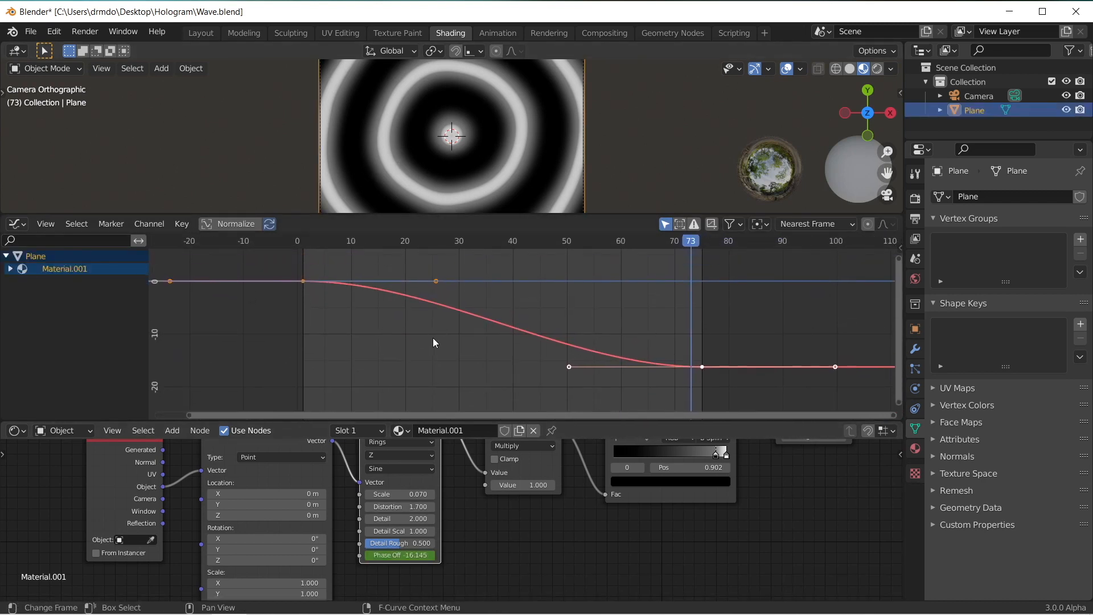
# Step: Set the Phase Offset curve's extrapolation mode to Linear Extrapolation
pyautogui.click(423, 343)
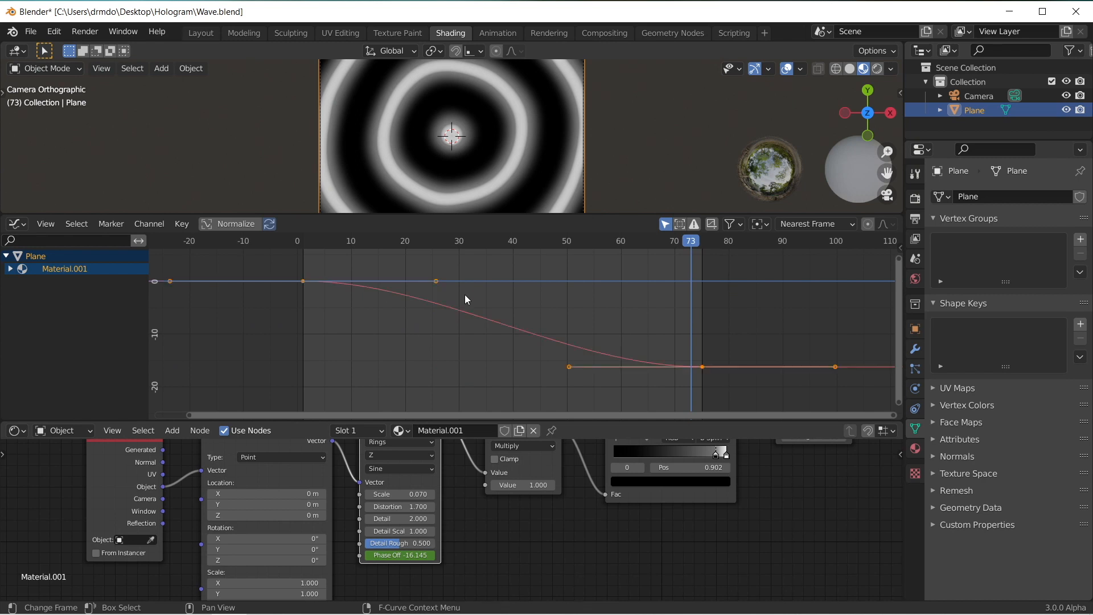
pyautogui.click(149, 224)
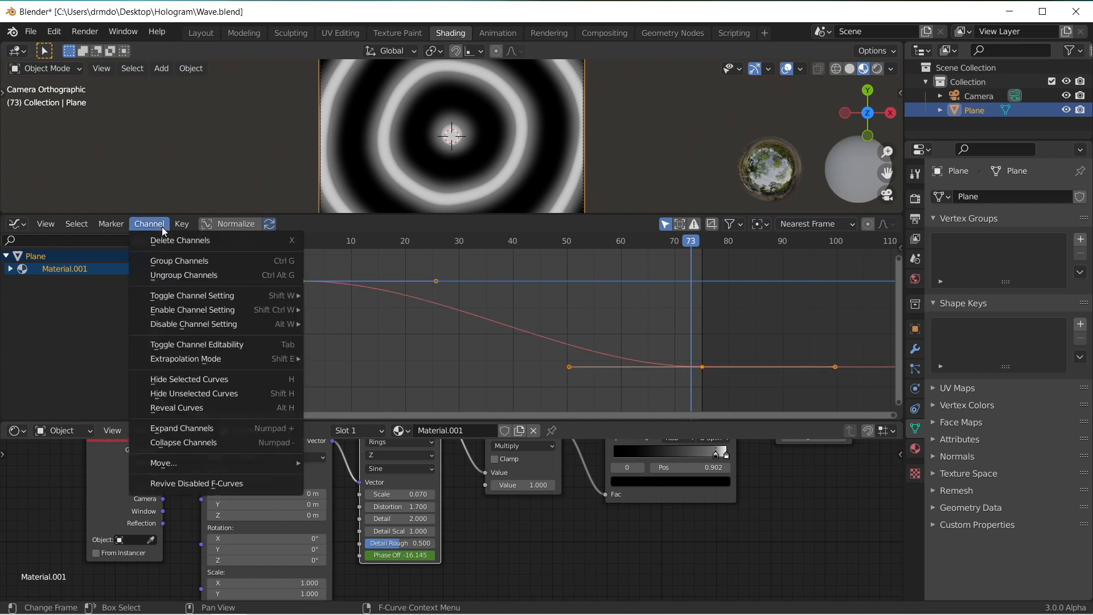
pyautogui.moveTo(166, 364)
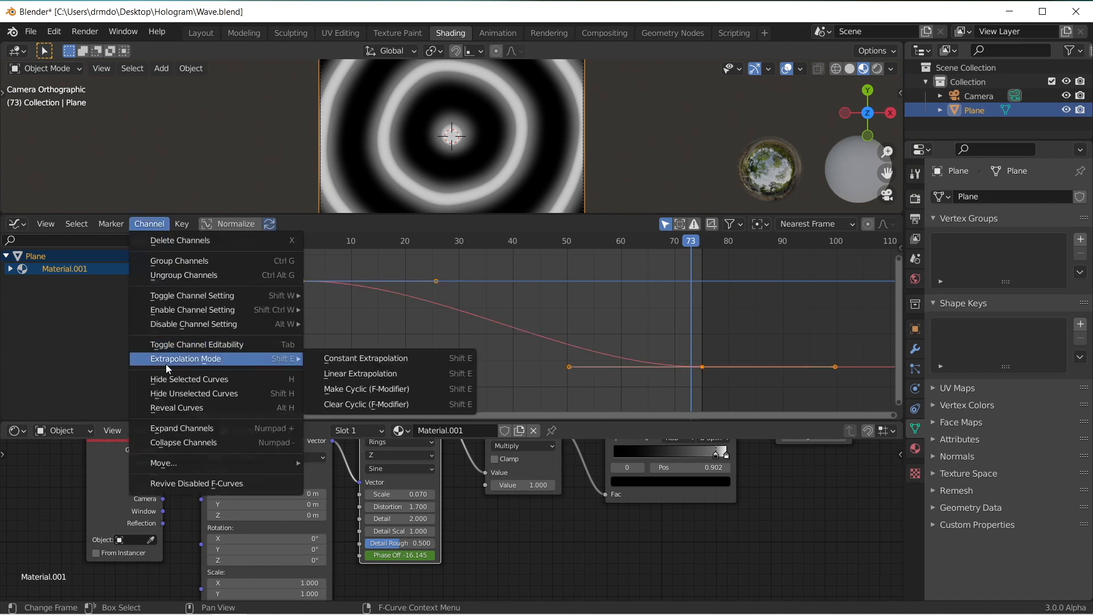
pyautogui.click(401, 374)
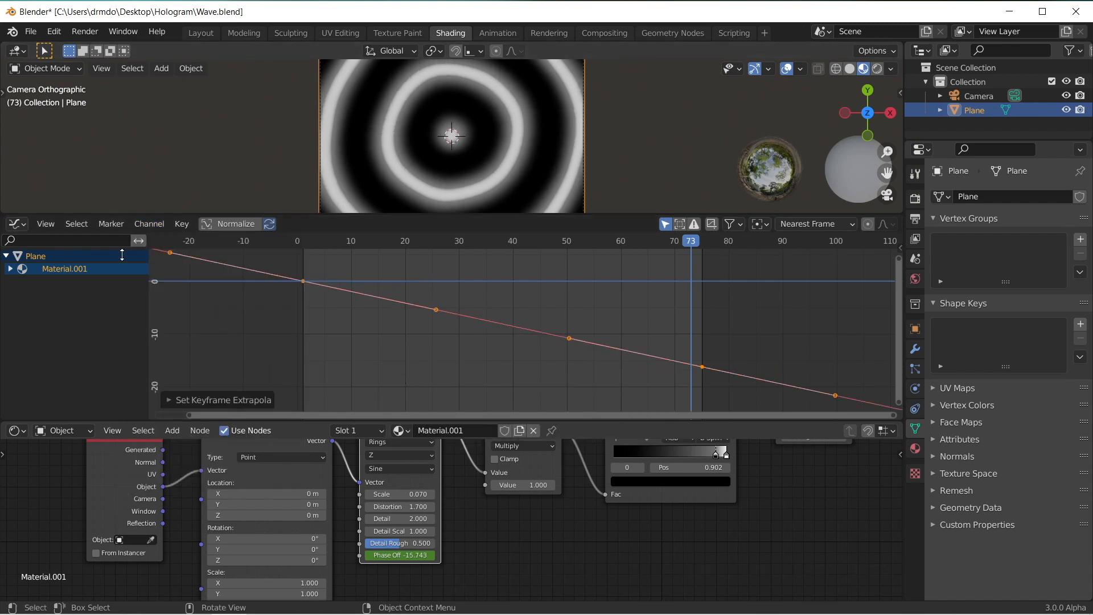
# Step: Change the Graph Editor back to a Timeline and shrink it to enlarge the 3D viewport
pyautogui.click(17, 224)
pyautogui.click(196, 279)
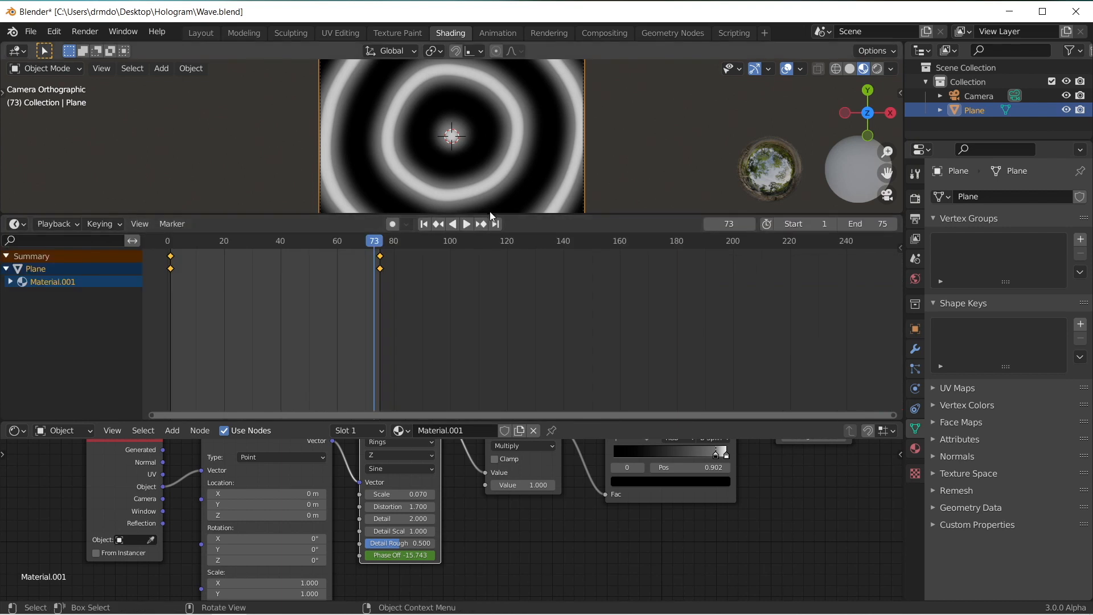
pyautogui.moveTo(494, 214); pyautogui.dragTo(491, 330)
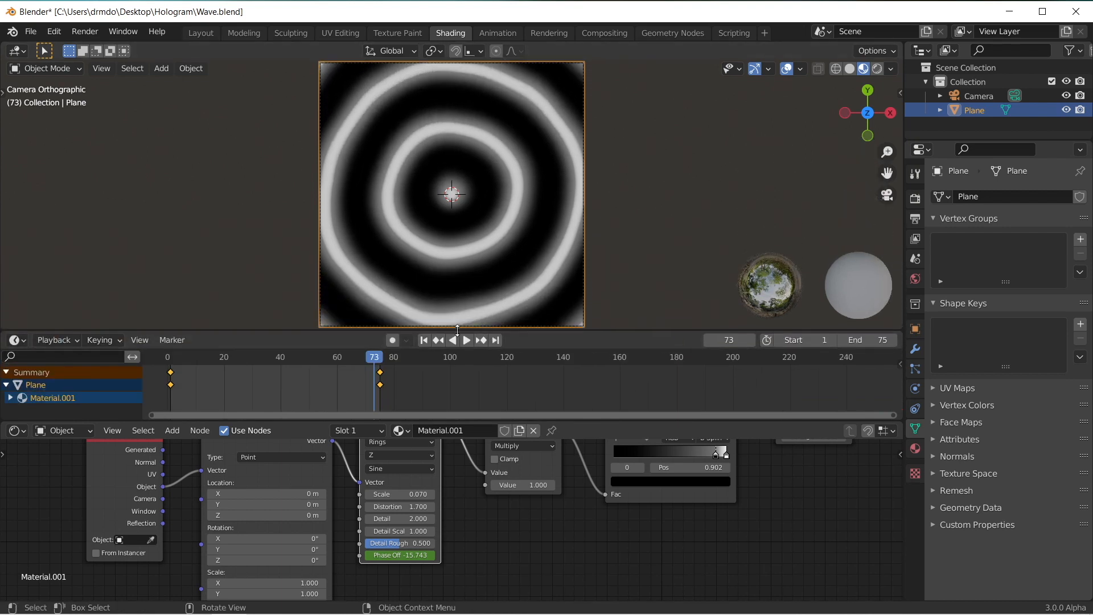
# Step: Play the wave animation from the first frame to check its motion, and return to frame 1
pyautogui.click(423, 340)
pyautogui.click(463, 341)
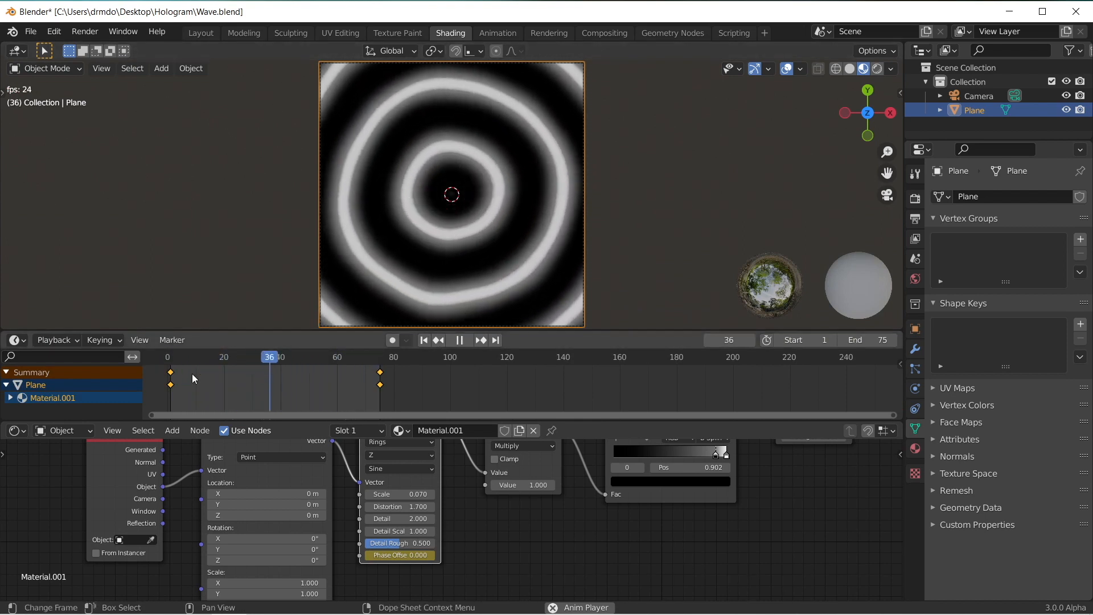
pyautogui.click(462, 341)
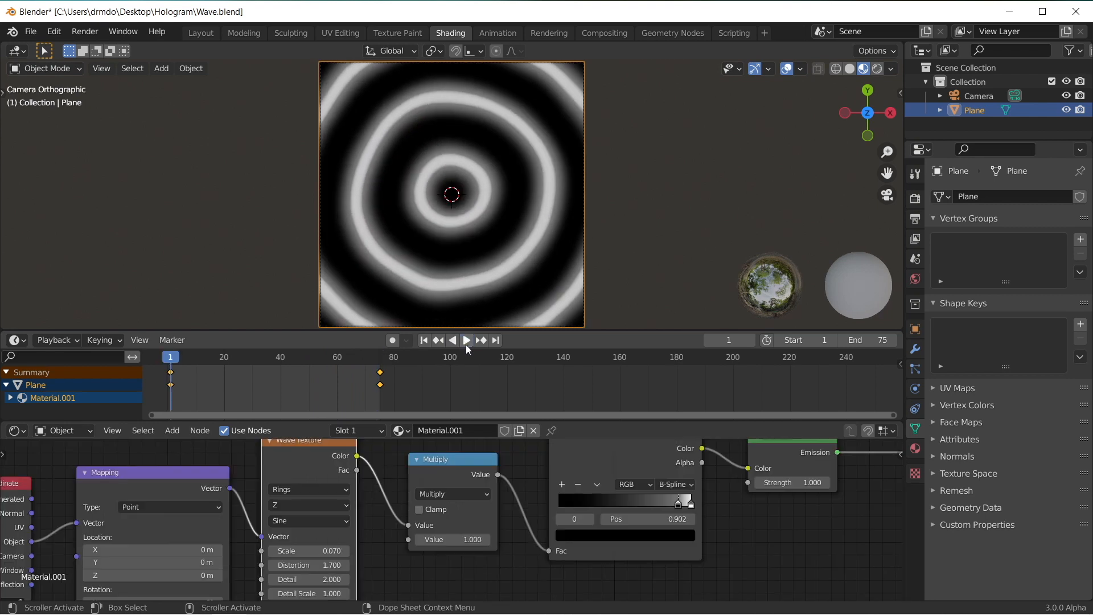
pyautogui.click(467, 345)
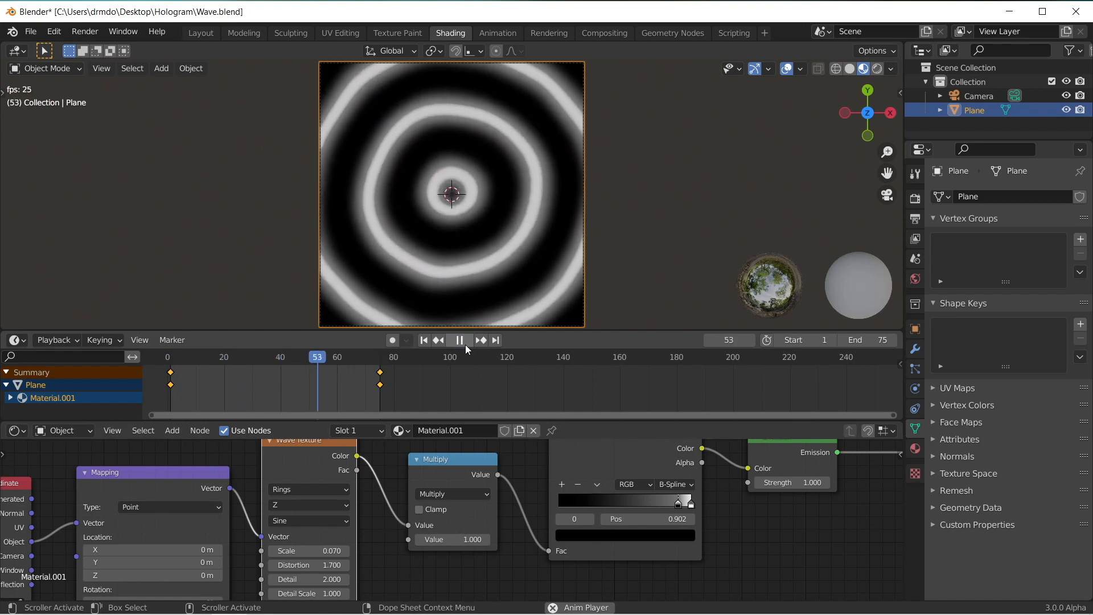
pyautogui.click(465, 343)
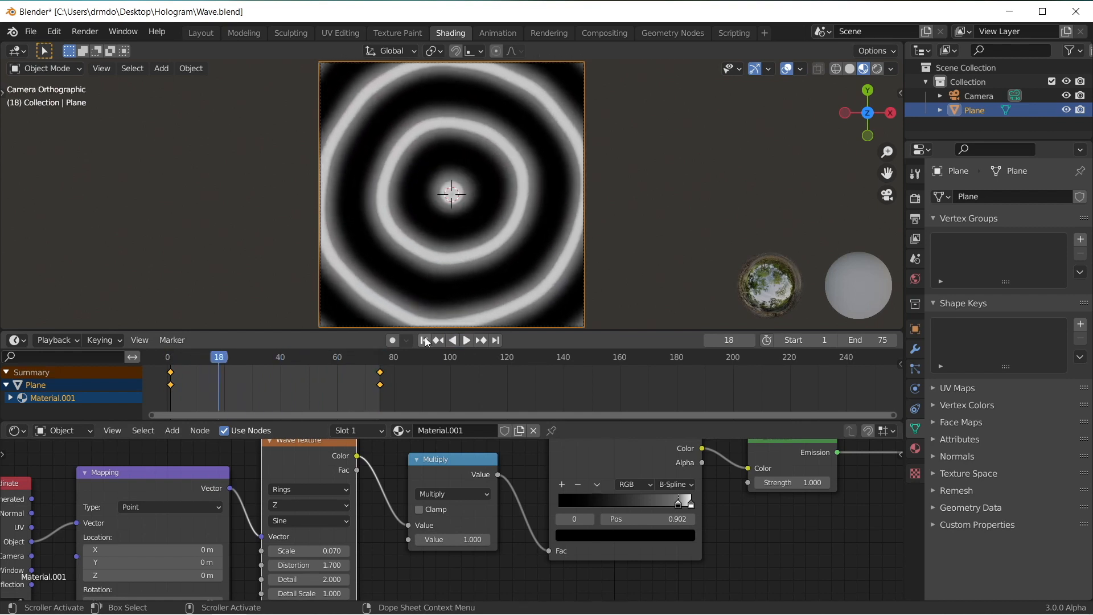
pyautogui.hotkey('shift', 'Left')
# Step: Review the scene's output resolution, frame range and file format settings, and the render sampling settings
pyautogui.click(915, 219)
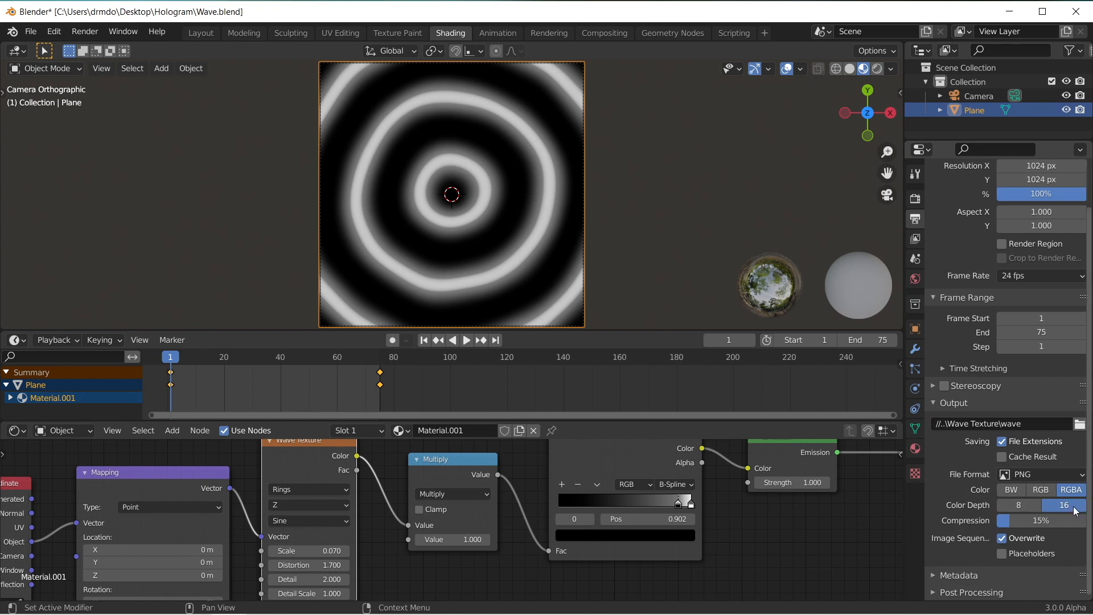
pyautogui.scroll(2, 1026, 218)
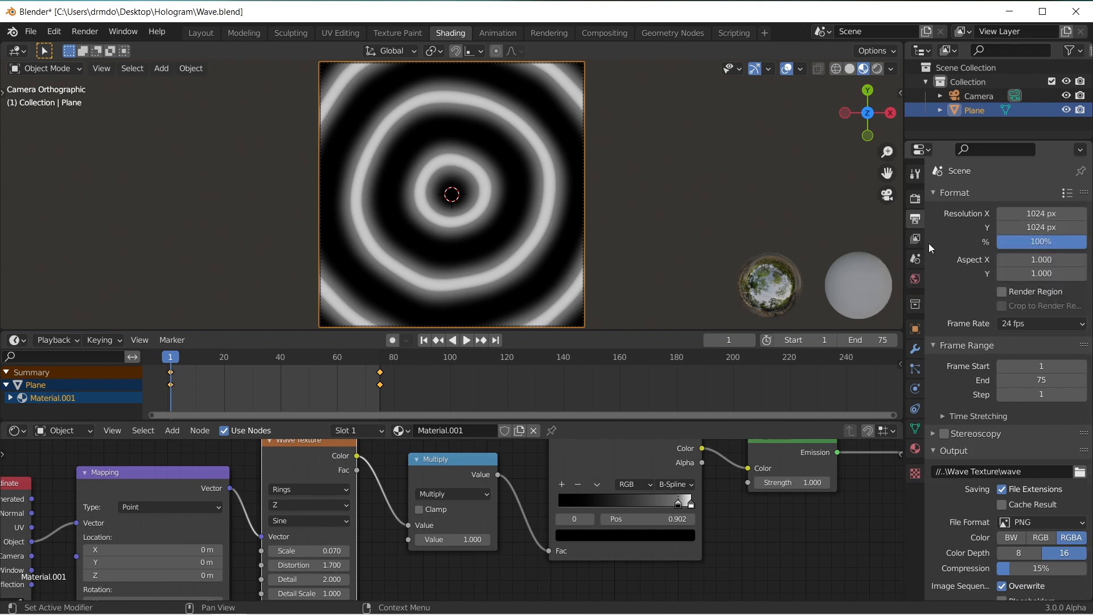
pyautogui.click(914, 200)
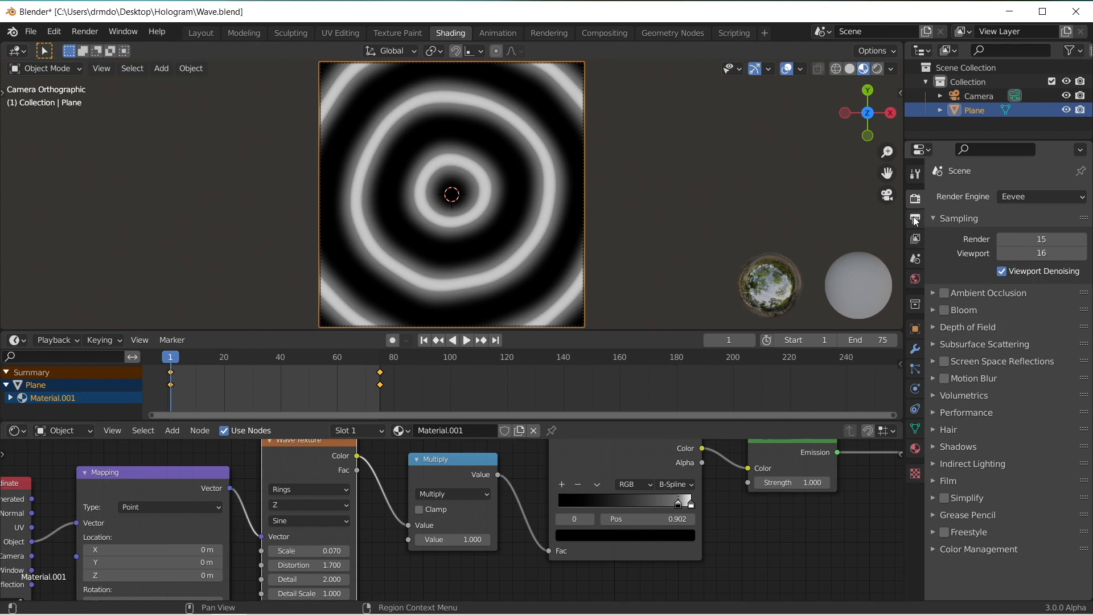
# Step: Save the file and render the whole wave animation through the camera
pyautogui.moveTo(589, 233); pyautogui.dragTo(589, 234, button='middle')
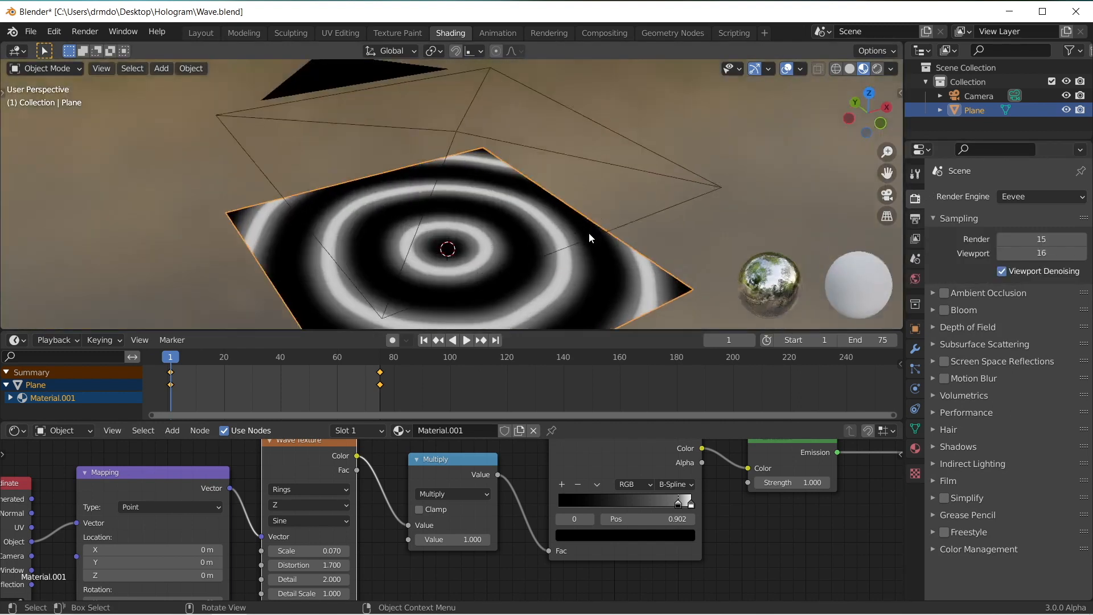
pyautogui.press('KP_0')
pyautogui.hotkey('ctrl', 's')
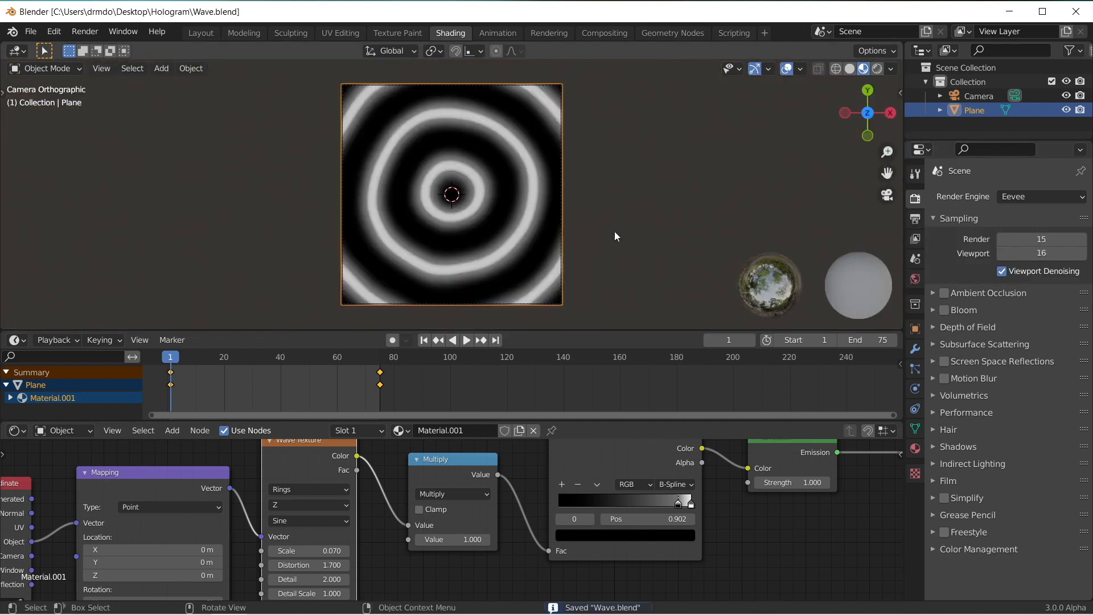
pyautogui.click(66, 35)
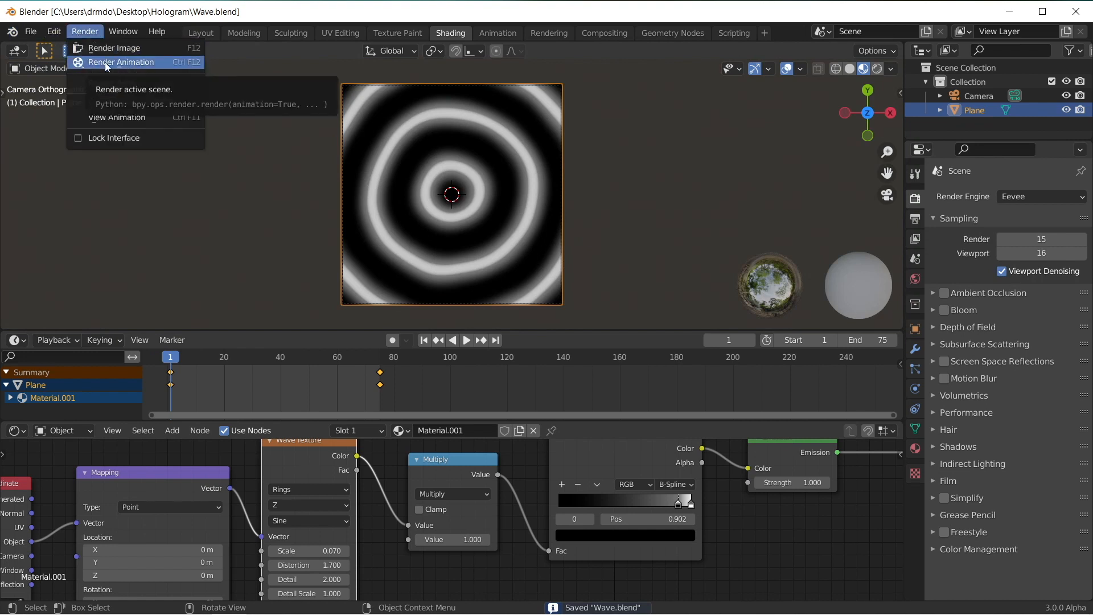
pyautogui.click(106, 66)
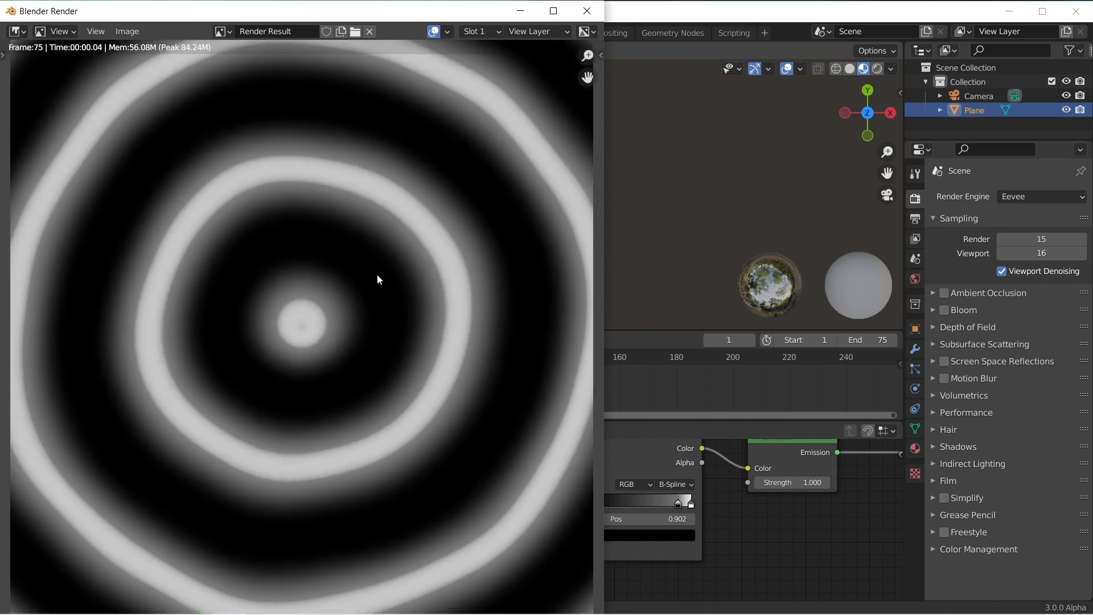
# Step: Close the finished render, switch to Hologram.blend, and insert a second Attribute Sample Texture node after the Building texture node
pyautogui.press('Escape')
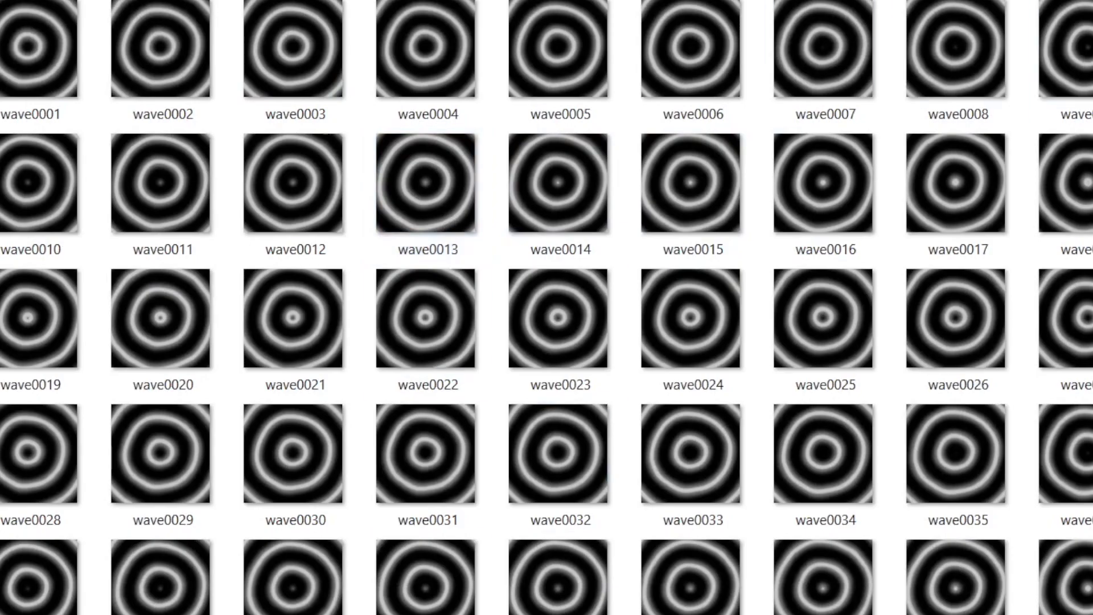
pyautogui.scroll(-5, 546, 308)
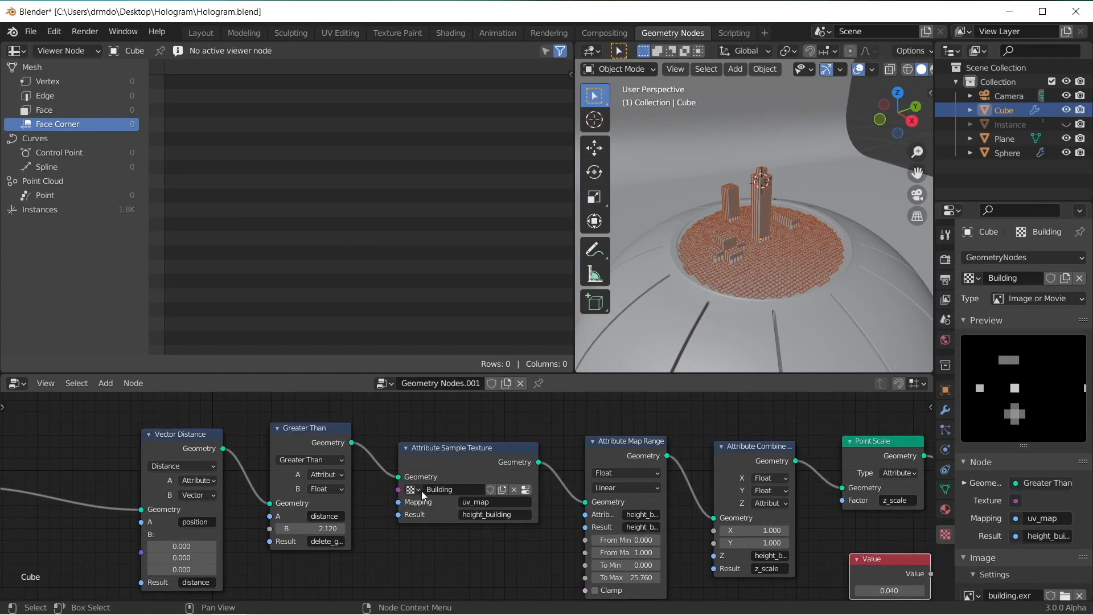
pyautogui.moveTo(186, 437); pyautogui.dragTo(89, 433)
pyautogui.moveTo(294, 434); pyautogui.dragTo(175, 433)
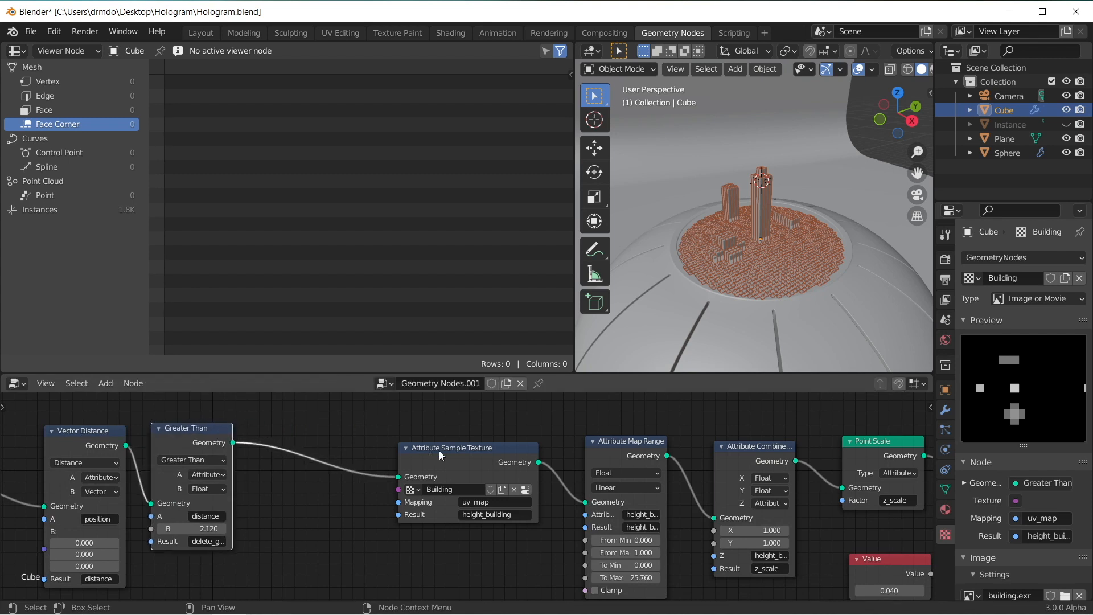
pyautogui.moveTo(441, 455); pyautogui.dragTo(319, 453)
pyautogui.hotkey('shift', 'a')
pyautogui.write('text')
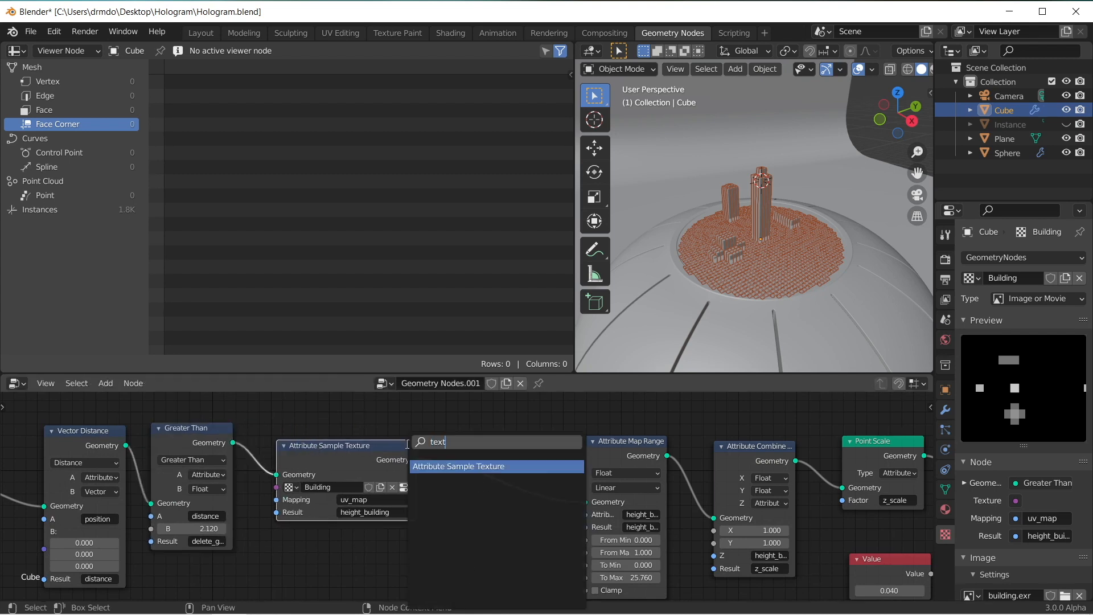
pyautogui.press('Return')
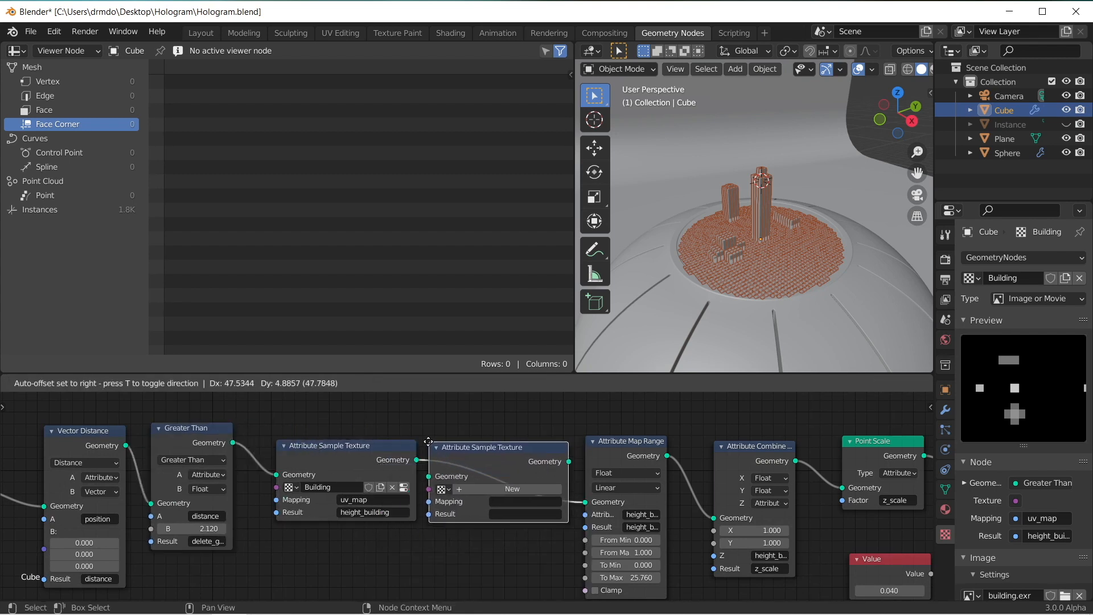
pyautogui.click(428, 443)
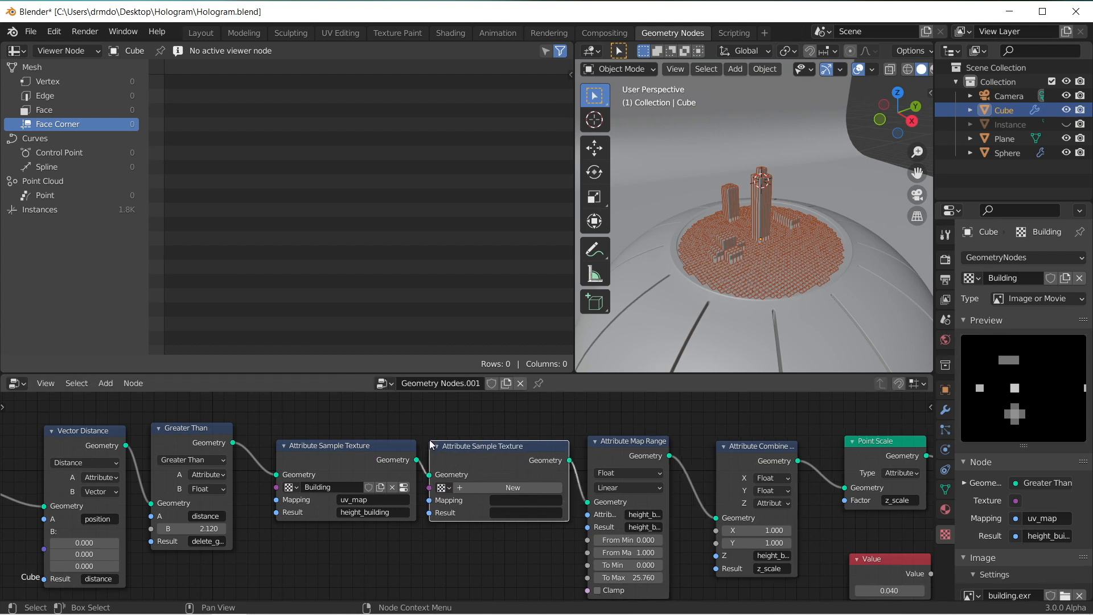
# Step: Create a texture named Wave in the new Attribute Sample Texture node, with mapping uv_map and result wave_height
pyautogui.click(539, 487)
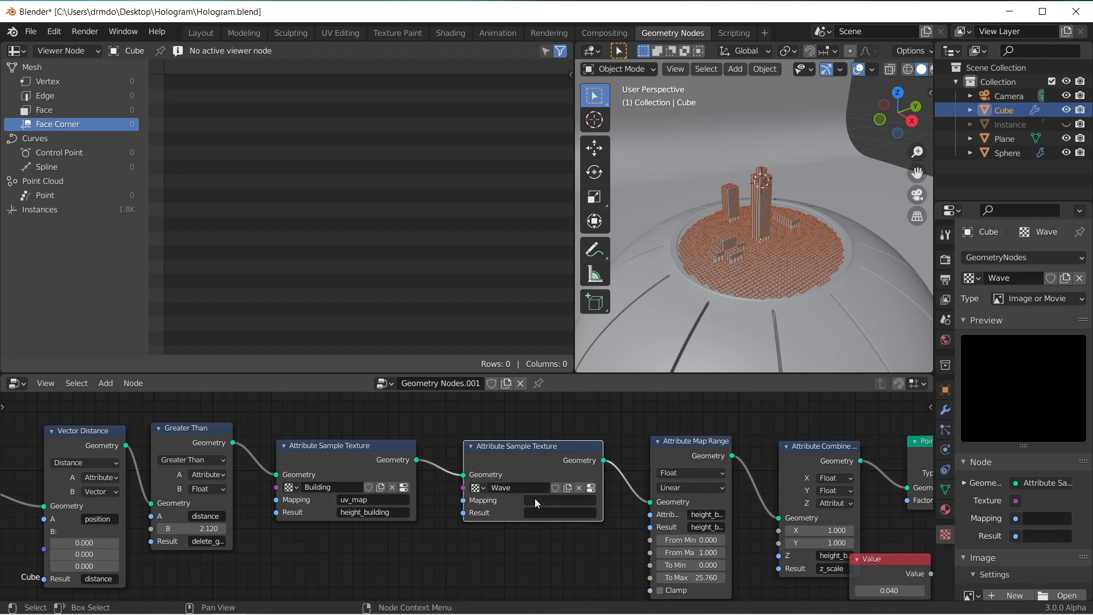
pyautogui.click(535, 497)
pyautogui.write('uv')
pyautogui.press('Down')
pyautogui.press('Return')
pyautogui.click(539, 512)
pyautogui.write('w')
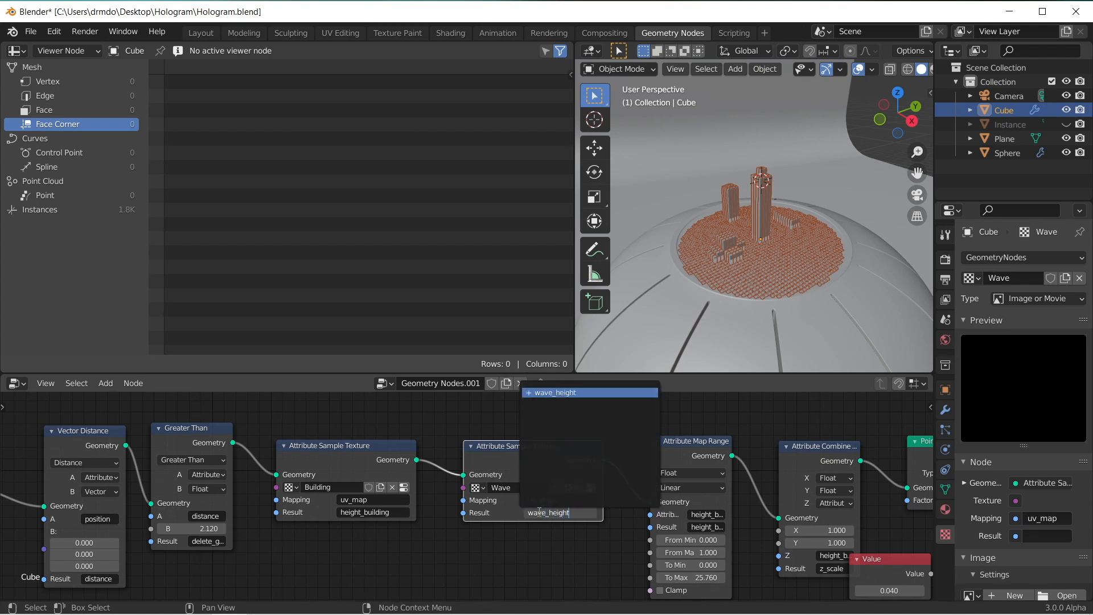
pyautogui.write('ave_height')
pyautogui.press('Return')
# Step: Duplicate the Attribute Map Range node and insert the copy into the chain beside the original
pyautogui.moveTo(767, 522); pyautogui.dragTo(553, 510, button='middle')
pyautogui.click(478, 438)
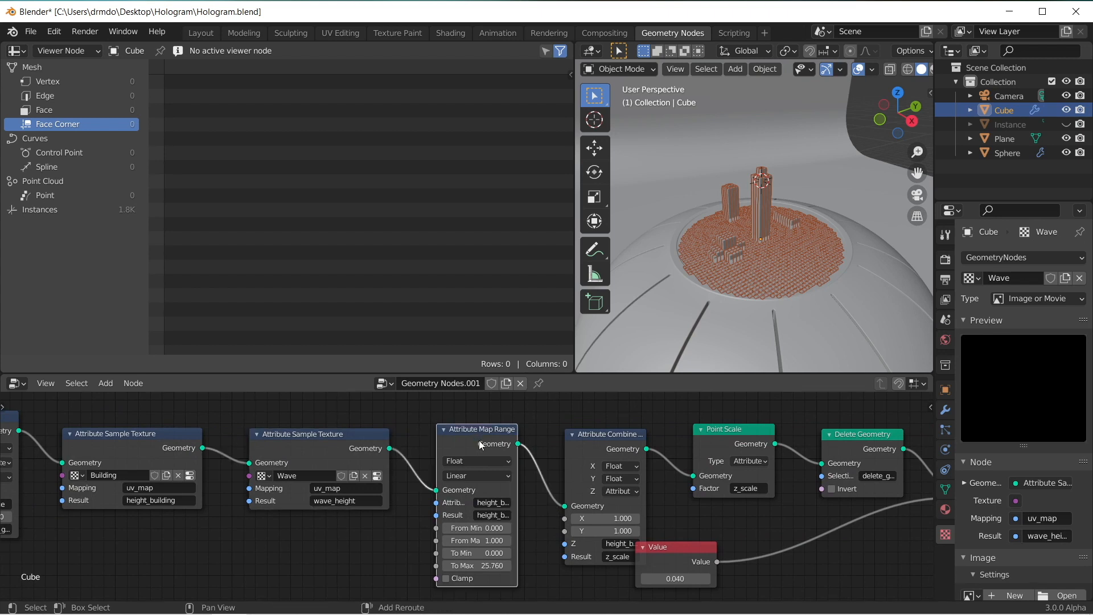
pyautogui.hotkey('shift', 'd')
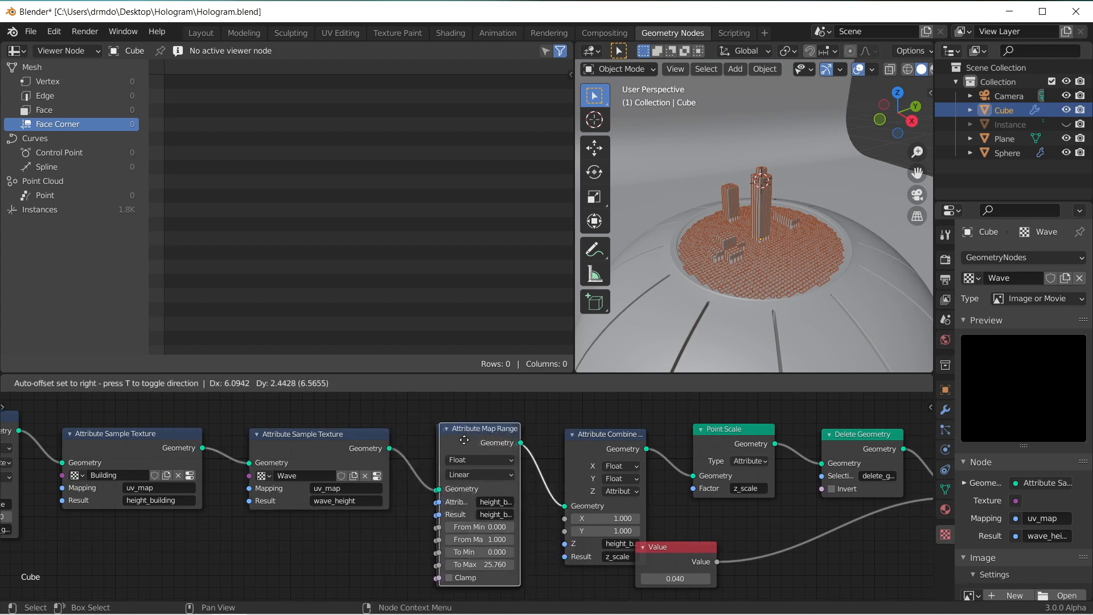
pyautogui.click(603, 440)
# Step: Set both the attribute and the result of the Map Range node following the Wave texture to wave_height
pyautogui.click(503, 507)
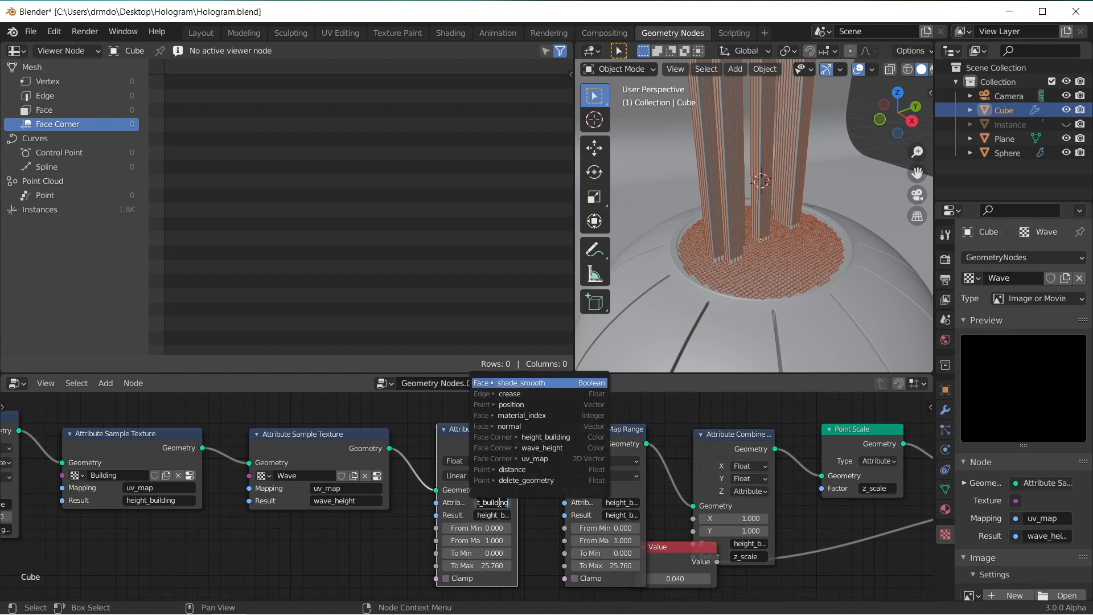
pyautogui.write('height')
pyautogui.press('Down')
pyautogui.press('Down')
pyautogui.press('Return')
pyautogui.click(483, 515)
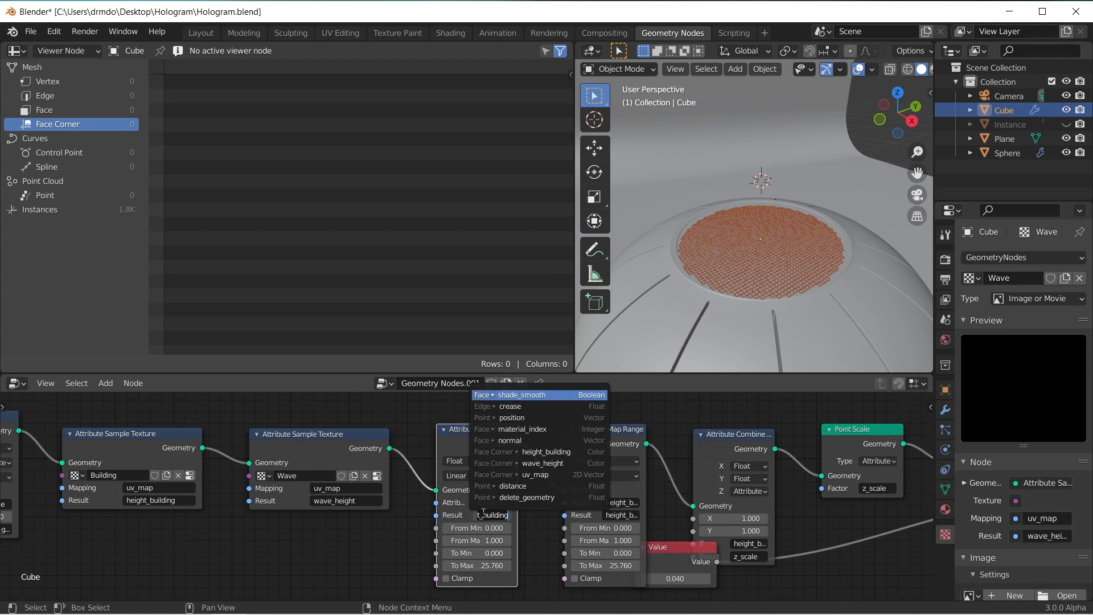
pyautogui.write('wa')
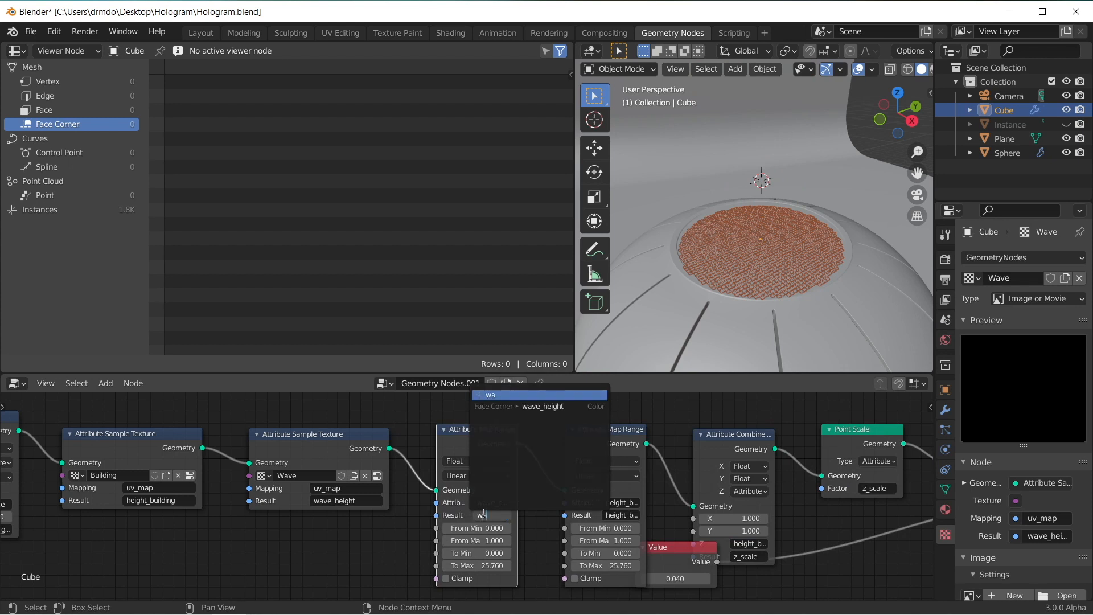
pyautogui.press('Down')
pyautogui.press('Return')
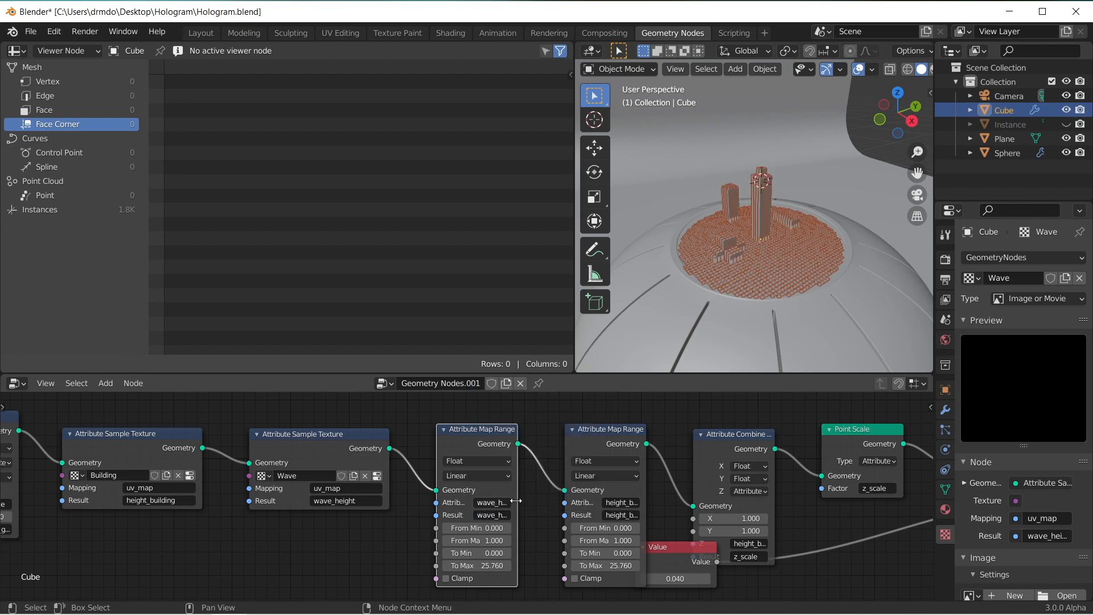
# Step: Add a Viewer node, connect the Wave texture node's geometry output to it, and inspect the wave_height column in the spreadsheet
pyautogui.scroll(1, 530, 538)
pyautogui.moveTo(530, 538); pyautogui.dragTo(540, 512, button='middle')
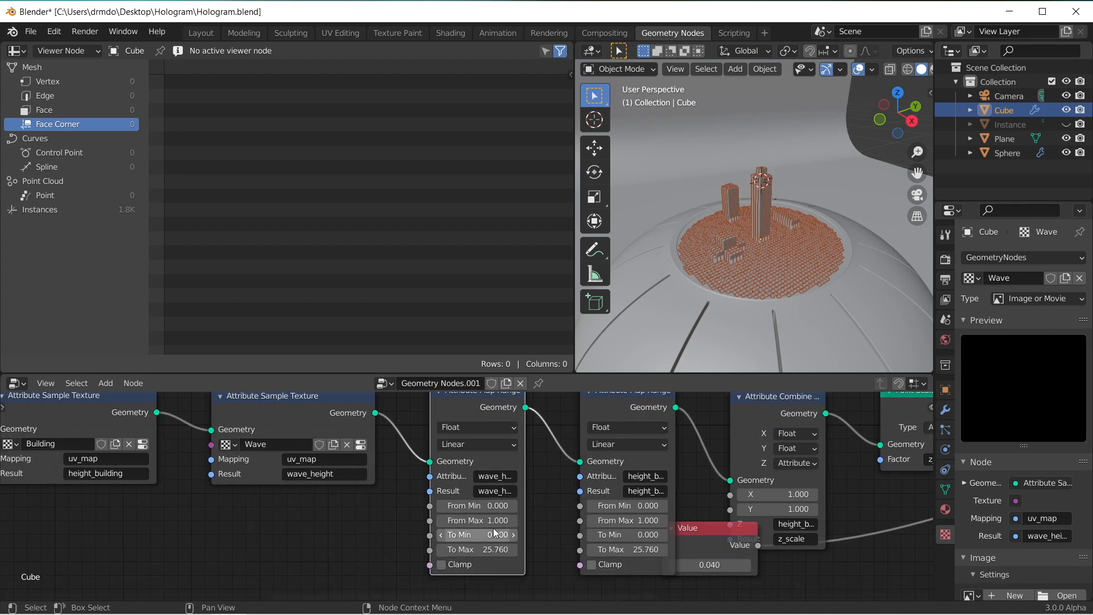
pyautogui.scroll(-4, 410, 519)
pyautogui.moveTo(369, 518); pyautogui.dragTo(383, 522, button='middle')
pyautogui.hotkey('shift', 'a')
pyautogui.write('sv')
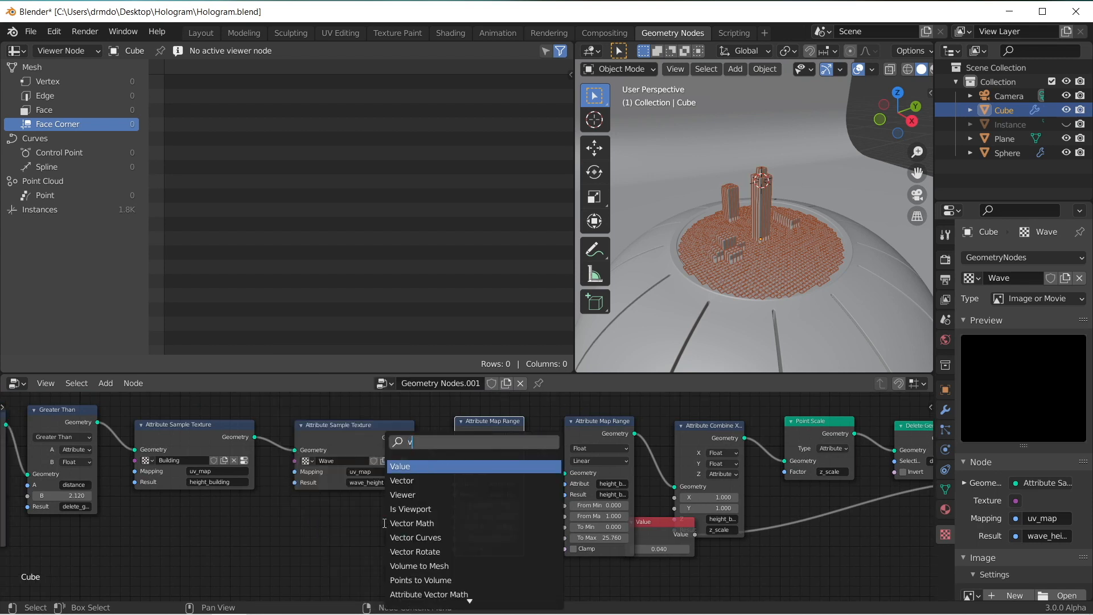
pyautogui.click(403, 495)
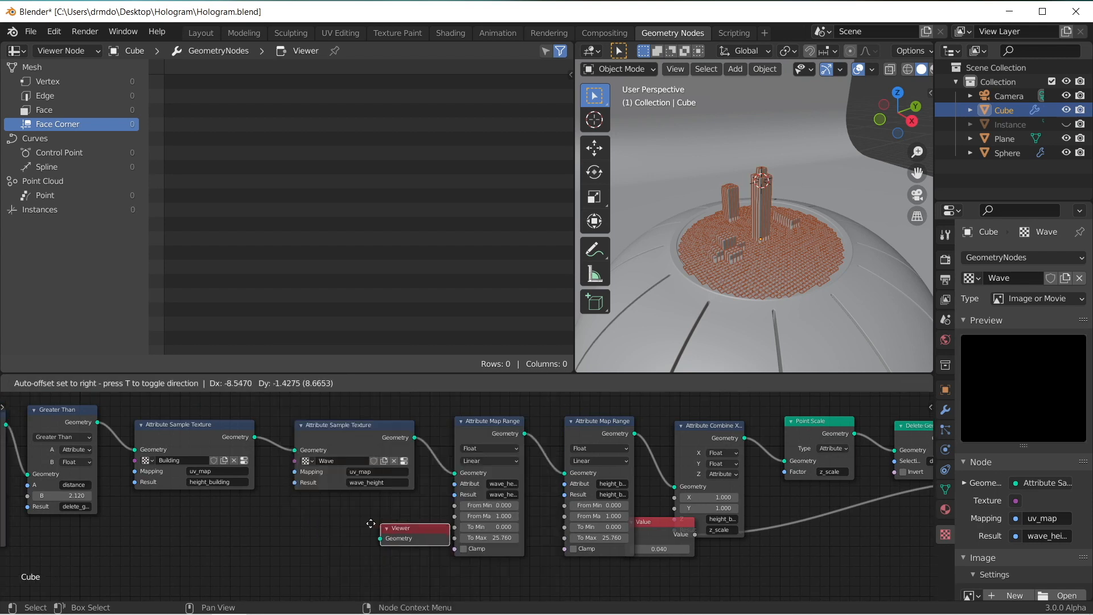
pyautogui.click(368, 496)
pyautogui.moveTo(414, 437); pyautogui.dragTo(428, 487)
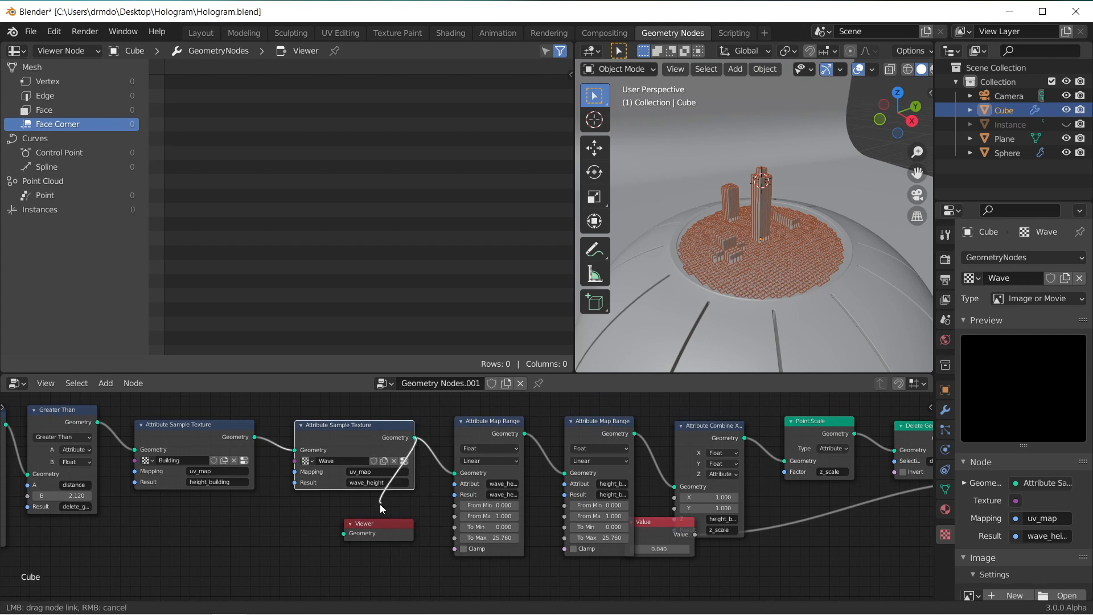
pyautogui.moveTo(370, 506); pyautogui.dragTo(344, 533)
pyautogui.moveTo(383, 351); pyautogui.dragTo(412, 352)
pyautogui.moveTo(570, 90)
pyautogui.mouseDown()
pyautogui.moveTo(569, 139)
pyautogui.moveTo(568, 77)
pyautogui.mouseUp()
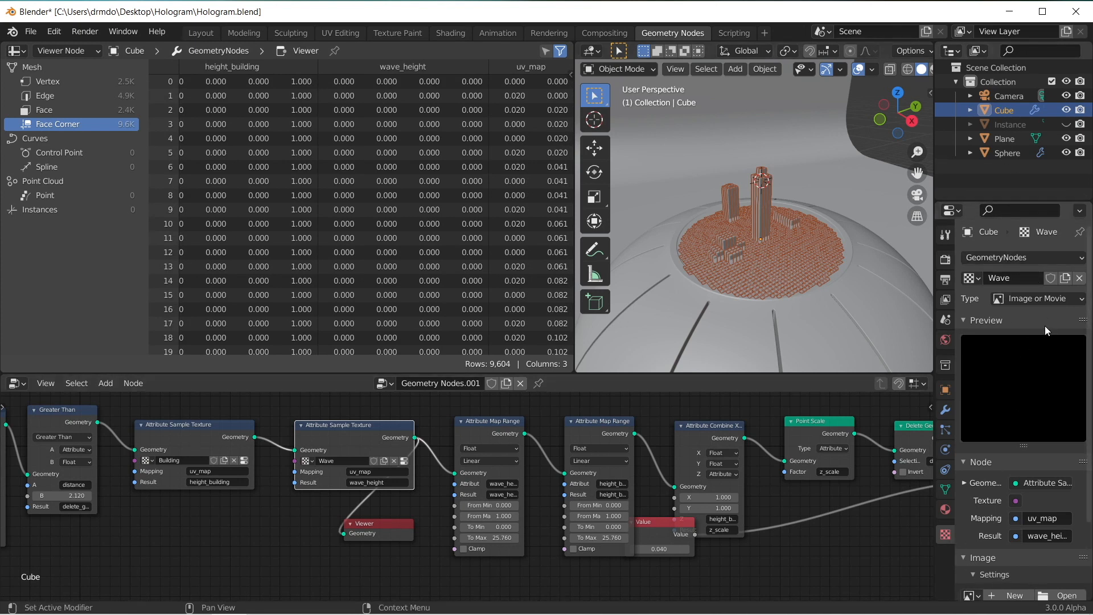
# Step: Load all wave PNG frames from the Wave Texture folder as an image sequence into the Wave texture
pyautogui.scroll(-3, 995, 444)
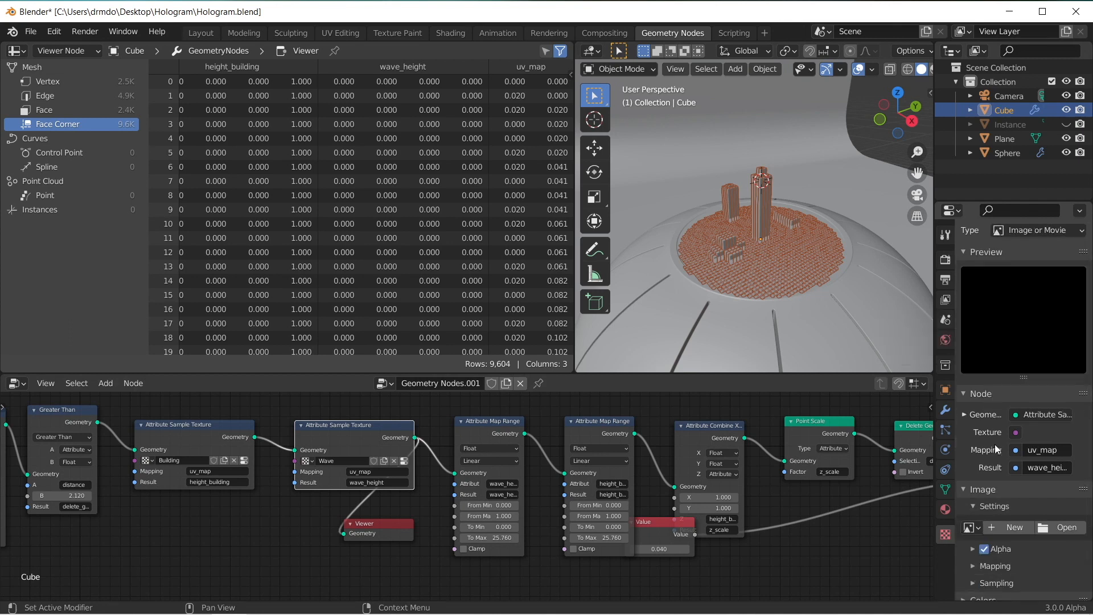
pyautogui.click(1062, 528)
pyautogui.moveTo(1024, 116); pyautogui.dragTo(971, 449)
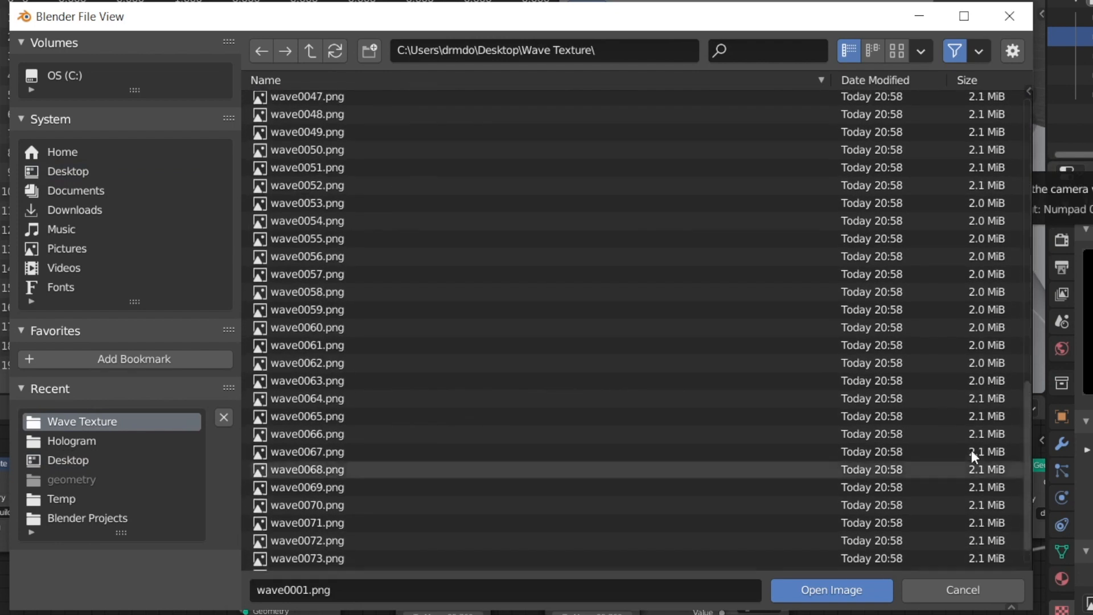
pyautogui.press('a')
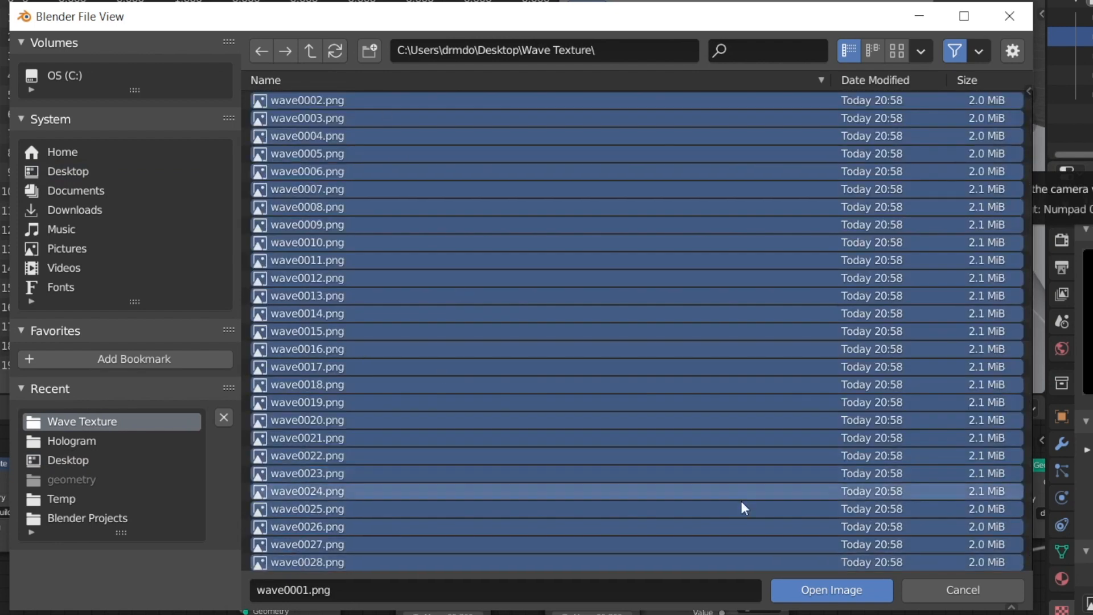
pyautogui.click(843, 592)
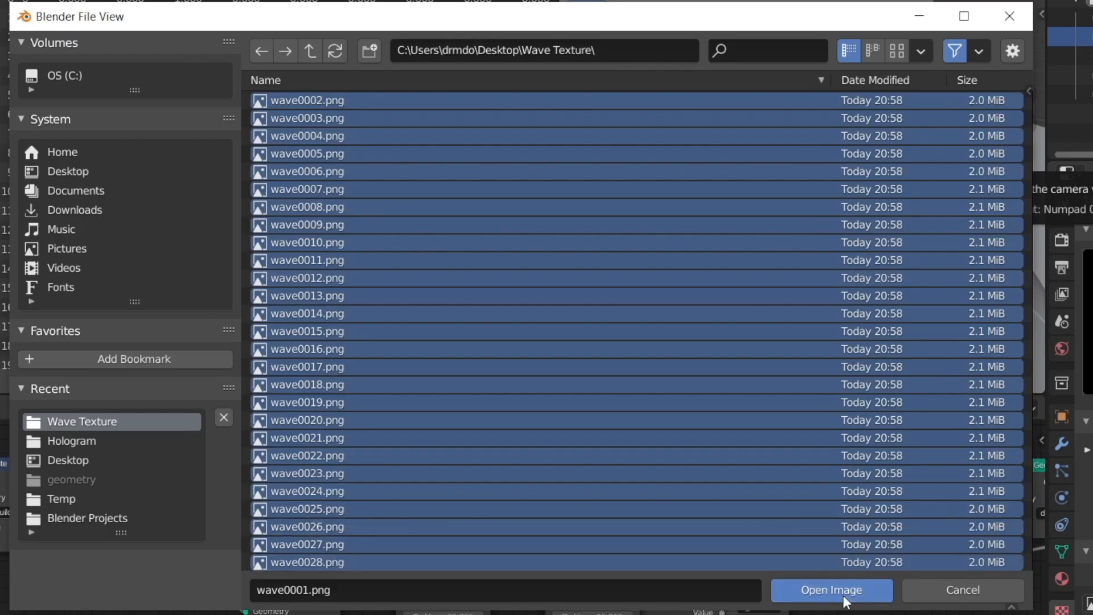
# Step: Set the wave image sequence to 75 frames and enable Cyclic and Auto Refresh
pyautogui.scroll(-7, 1000, 561)
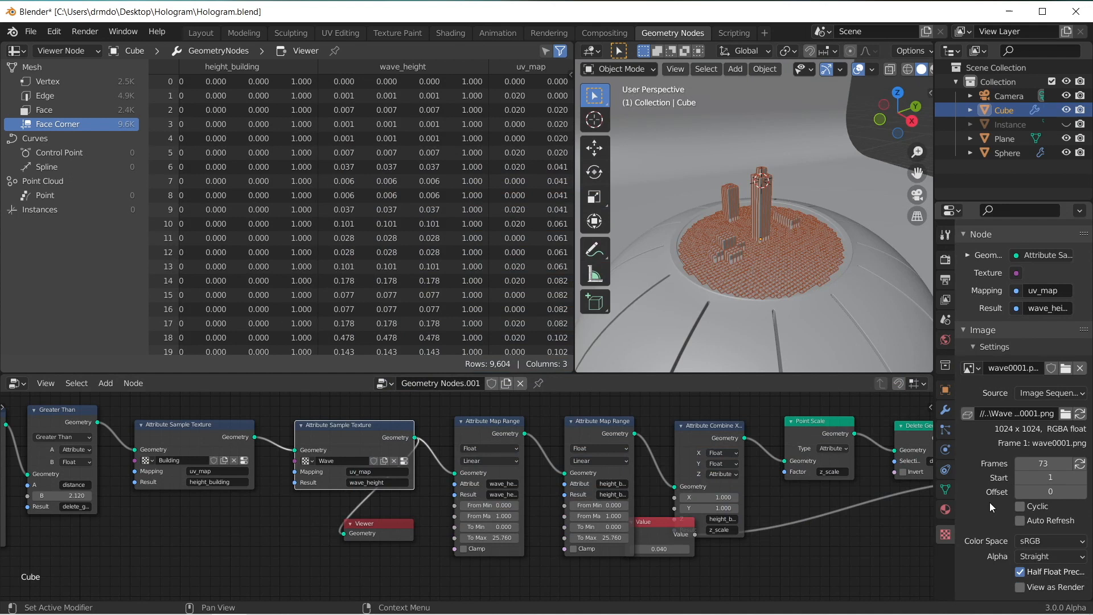
pyautogui.click(1041, 464)
pyautogui.write('73')
pyautogui.press('Return')
pyautogui.click(1022, 521)
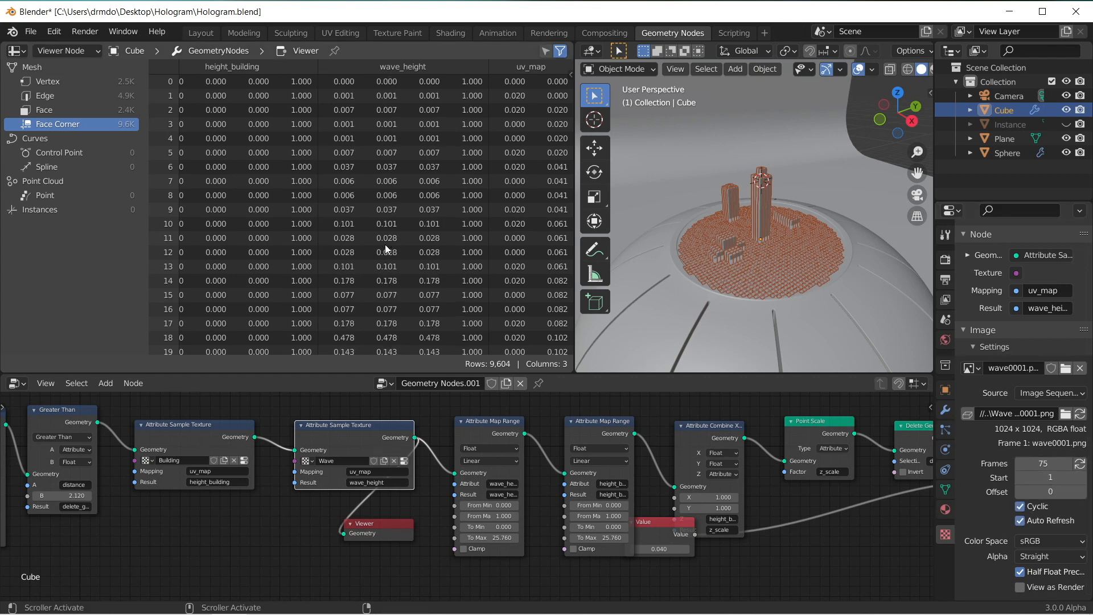
# Step: Examine the wave_height values across the spreadsheet rows and the Map Range node settings
pyautogui.moveTo(570, 79); pyautogui.dragTo(572, 130)
pyautogui.scroll(10, 378, 290)
pyautogui.scroll(3, 378, 288)
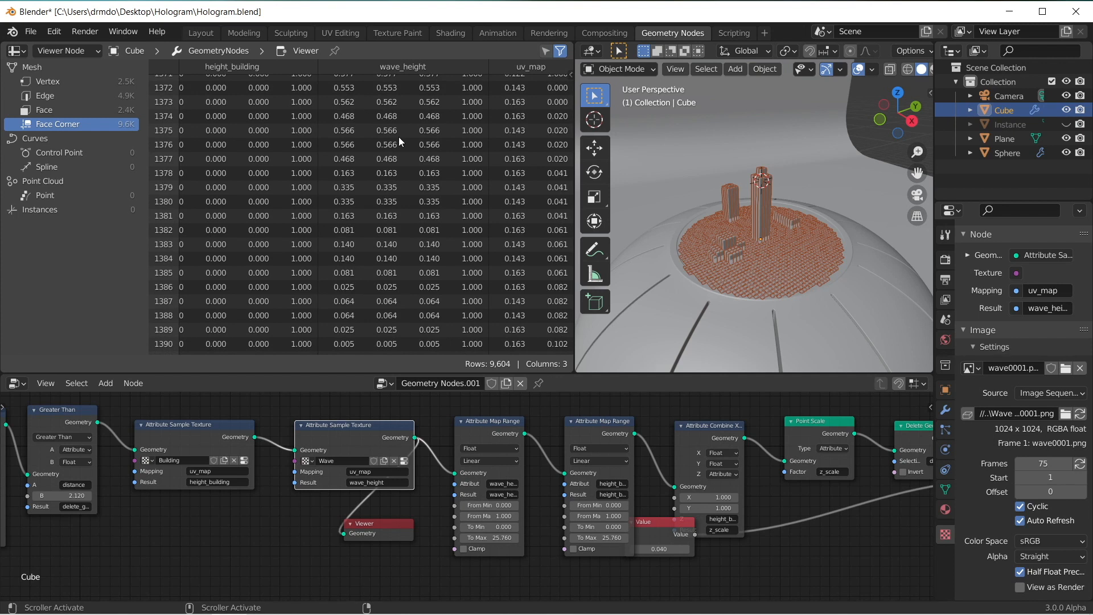
pyautogui.scroll(2, 421, 229)
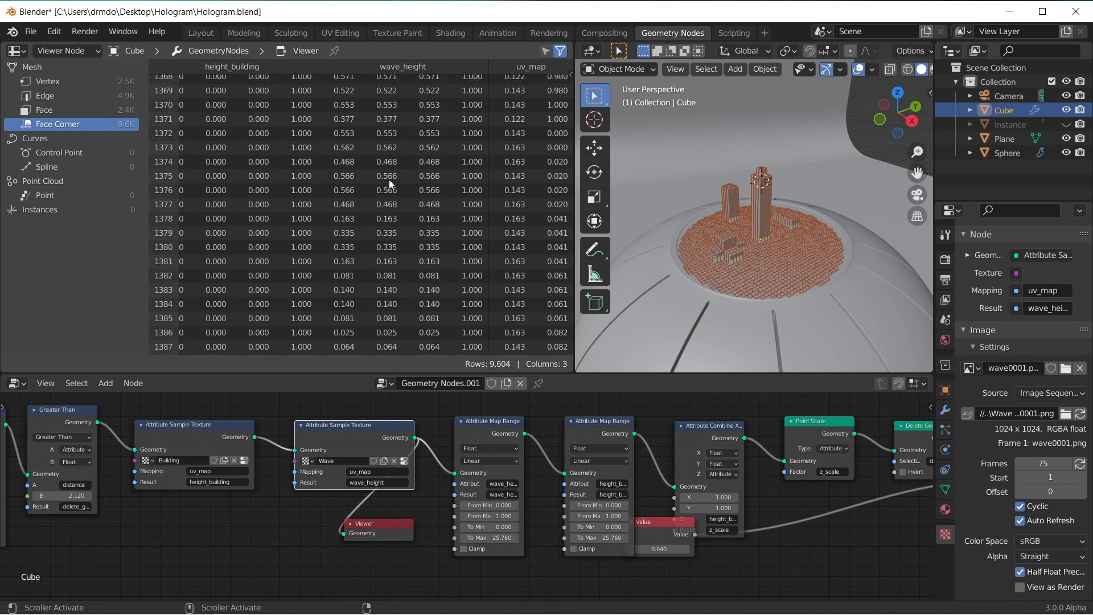
pyautogui.scroll(4, 394, 172)
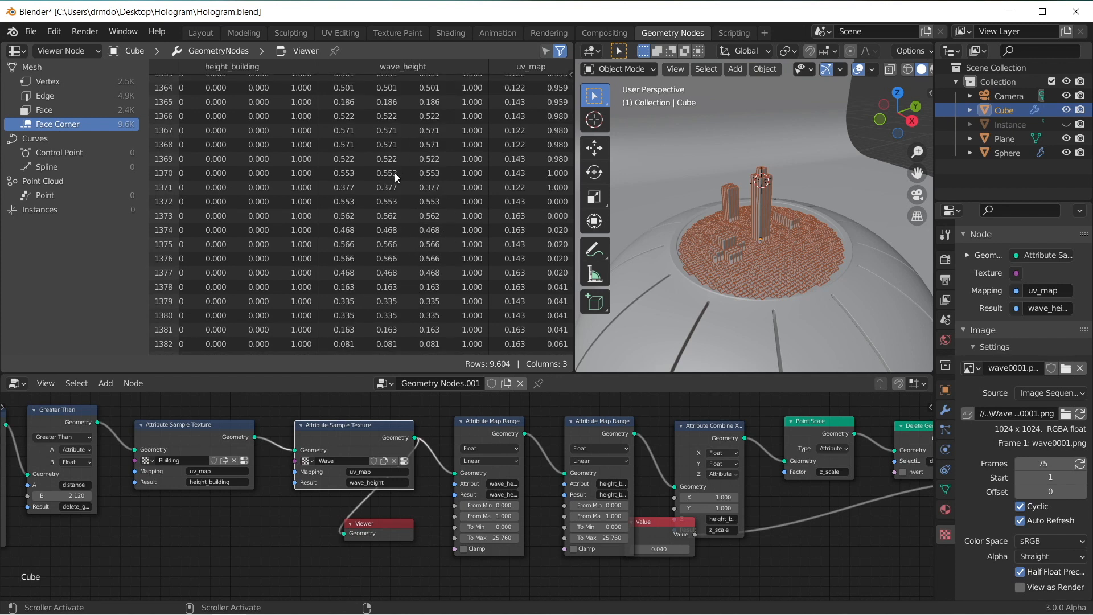
pyautogui.moveTo(571, 104); pyautogui.dragTo(570, 245)
pyautogui.scroll(2, 495, 438)
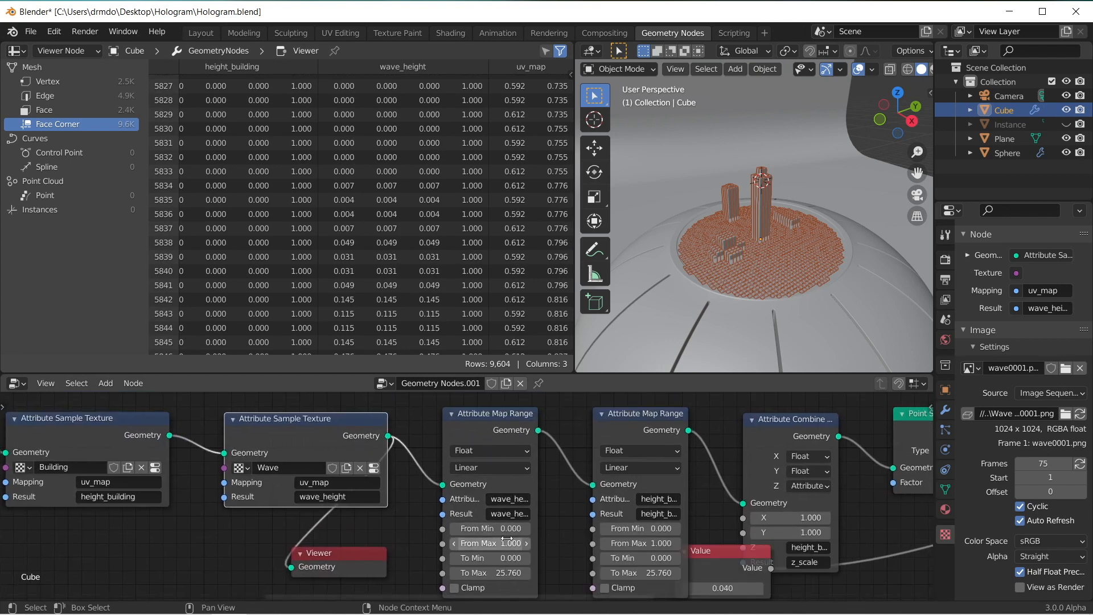
pyautogui.scroll(-1, 538, 547)
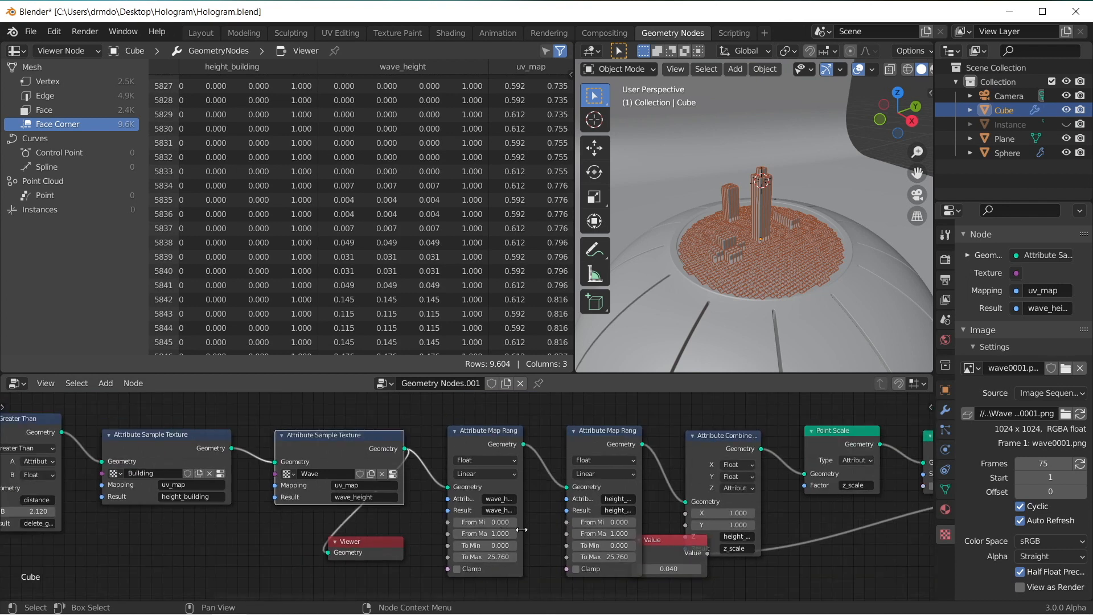
# Step: Set the Z attribute of the Attribute Combine XYZ node to wave_height and inspect the wave-shaped cubes in the viewport
pyautogui.moveTo(522, 529); pyautogui.dragTo(219, 501, button='middle')
pyautogui.click(428, 421)
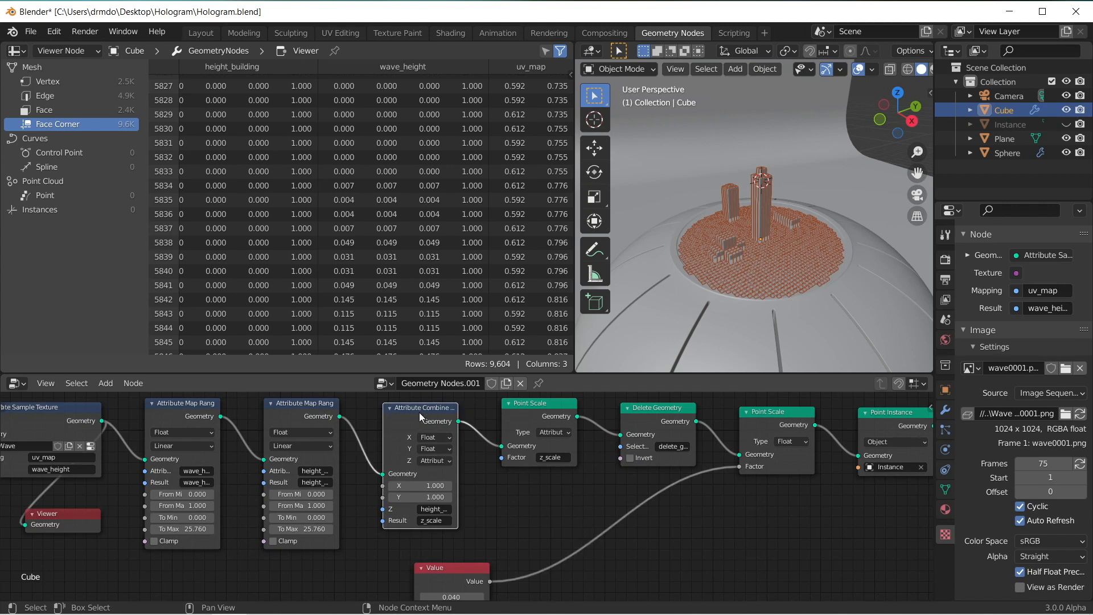
pyautogui.click(432, 507)
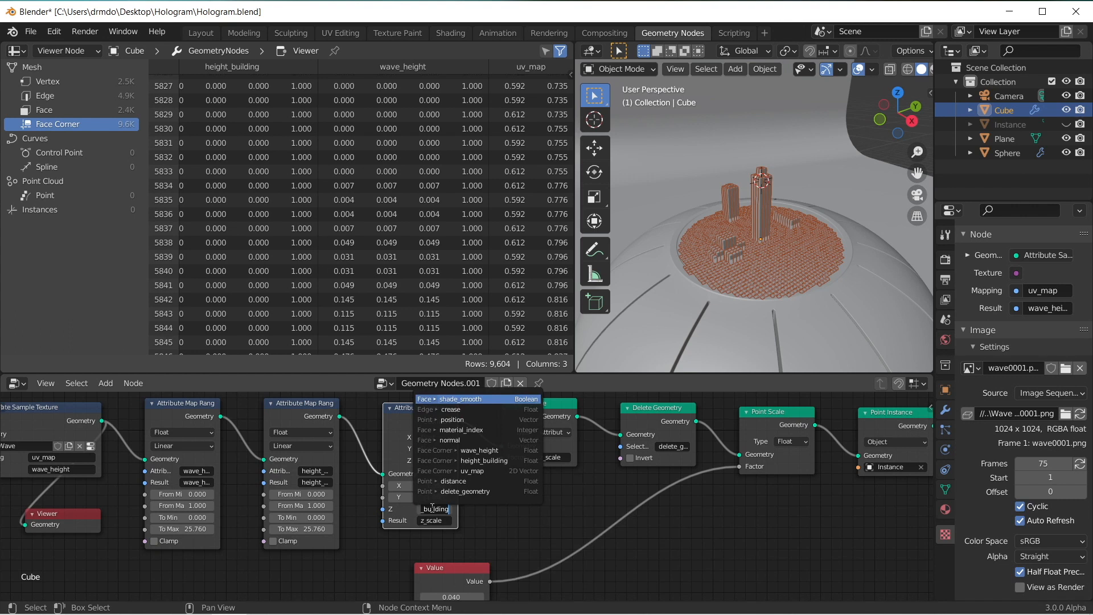
pyautogui.press('Down')
pyautogui.press('Down')
pyautogui.press('Down')
pyautogui.press('Down')
pyautogui.press('Down')
pyautogui.press('Return')
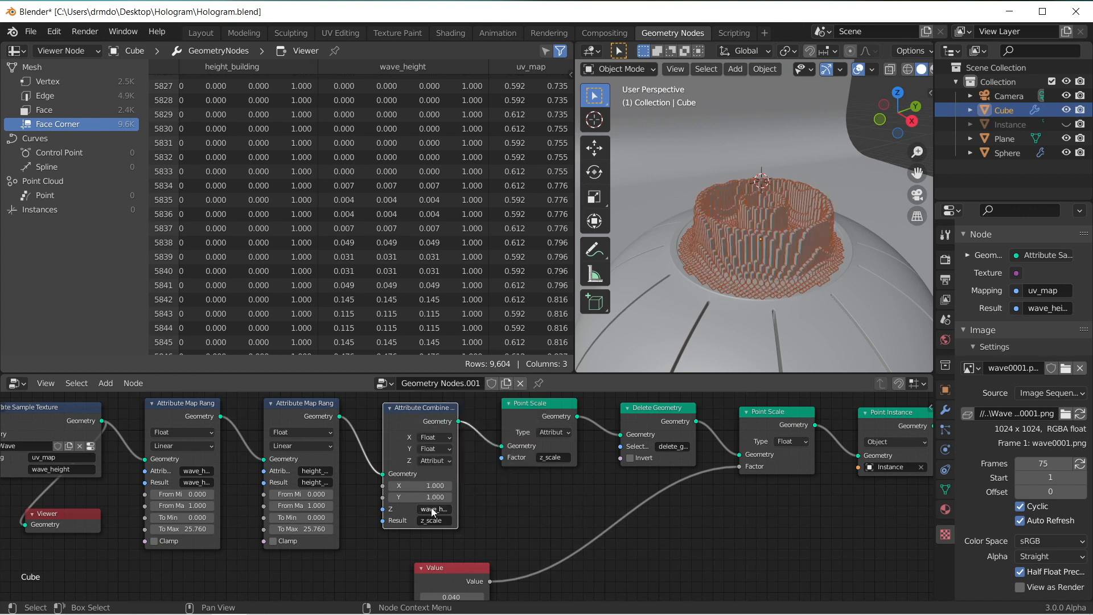
pyautogui.scroll(6, 636, 191)
pyautogui.moveTo(802, 212); pyautogui.dragTo(764, 218, button='middle')
pyautogui.scroll(-5, 802, 245)
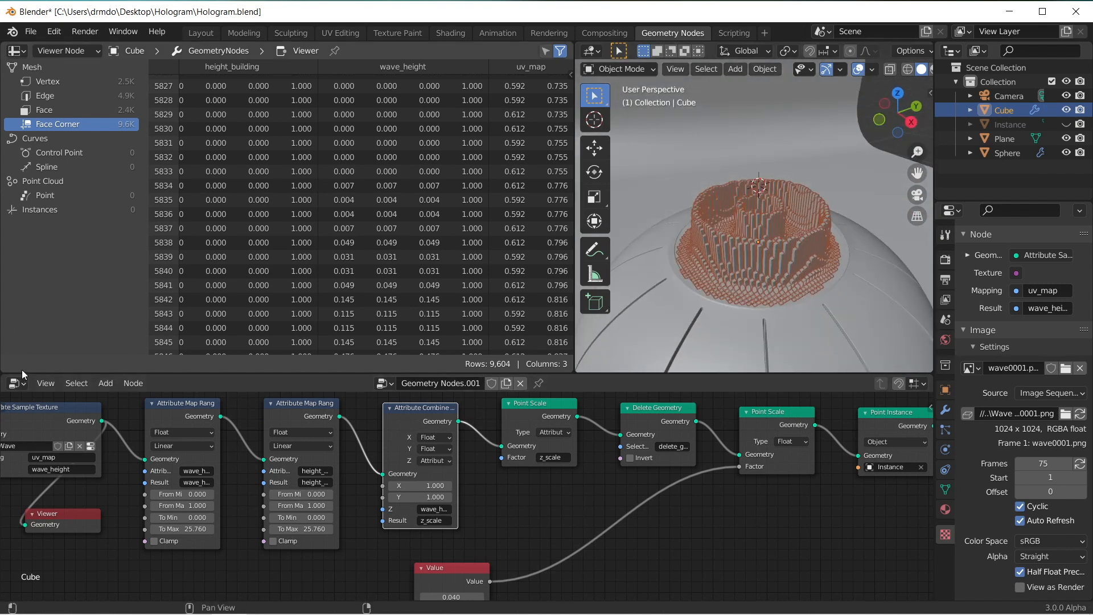
# Step: Split off a new area beneath the spreadsheet and turn it into a Timeline
pyautogui.moveTo(5, 353); pyautogui.dragTo(9, 318)
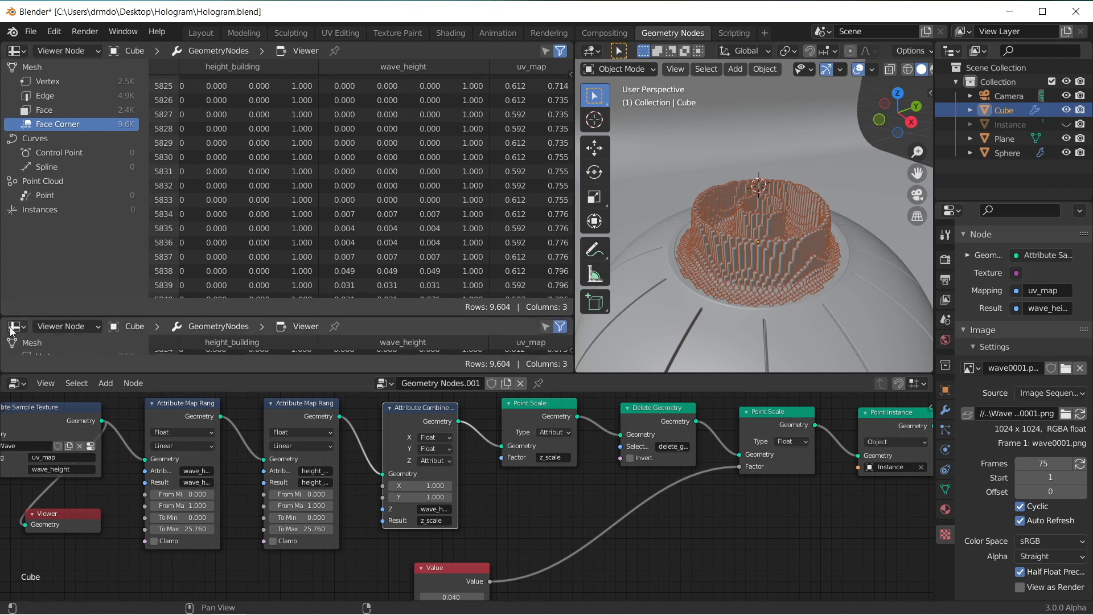
pyautogui.click(15, 326)
pyautogui.click(207, 385)
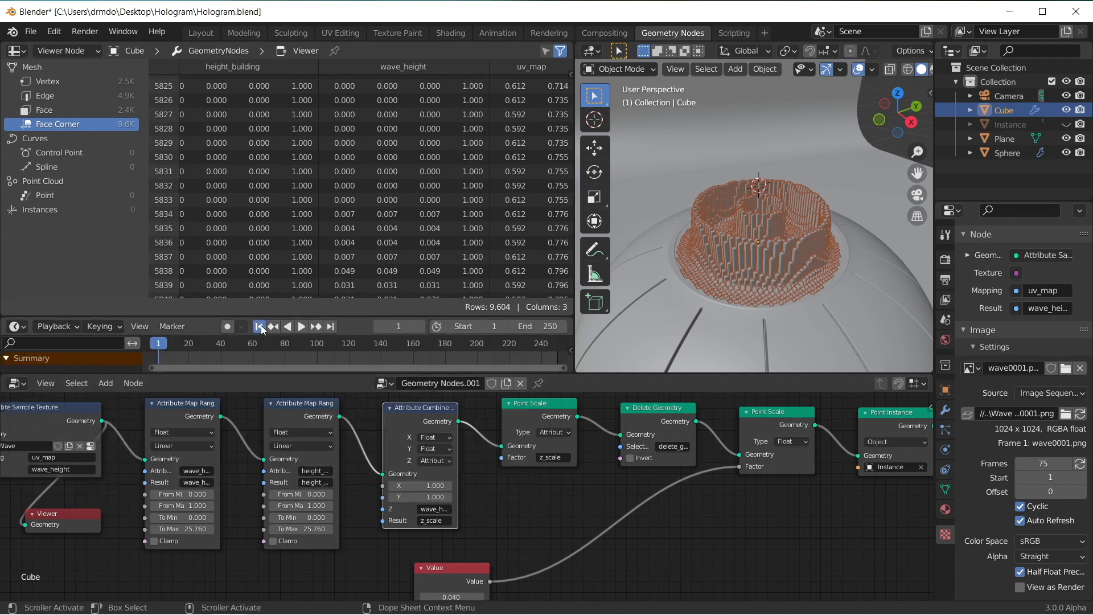
# Step: Set the timeline's end frame to 75 and play the wave animation briefly
pyautogui.click(555, 326)
pyautogui.press('Return')
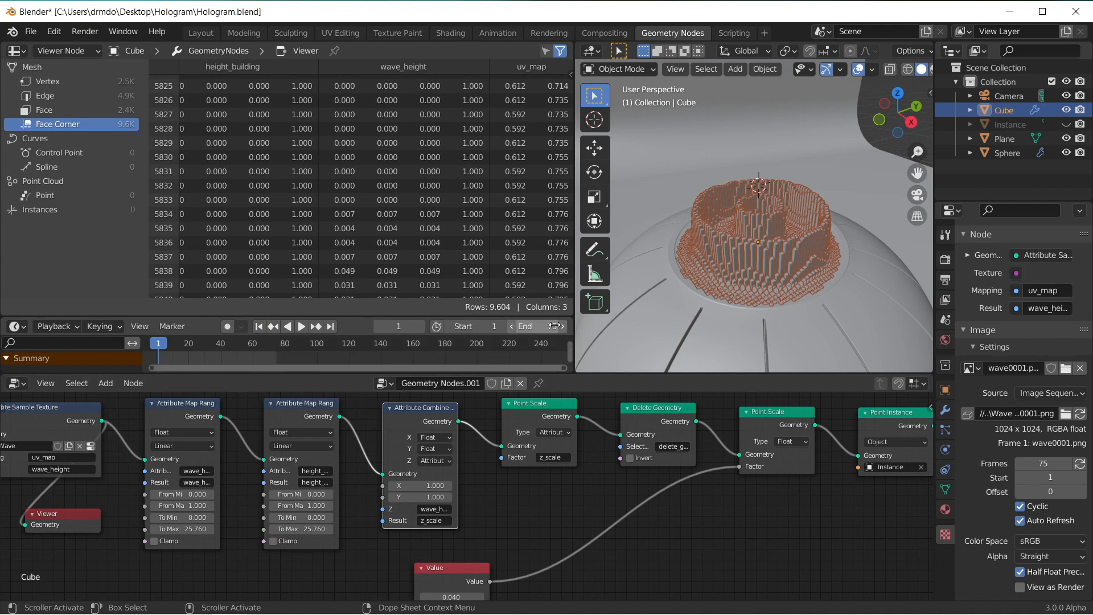
pyautogui.click(301, 326)
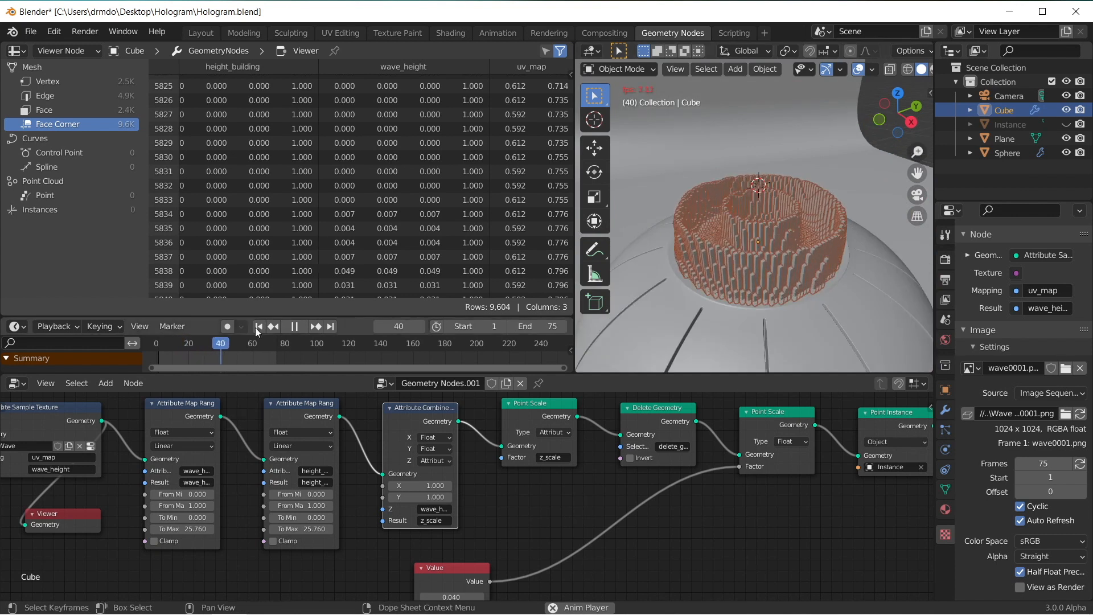
pyautogui.click(295, 326)
# Step: Lower To Max of the wave_height Attribute Map Range node to 10.030 and play the animation to check the wave height
pyautogui.scroll(3, 484, 570)
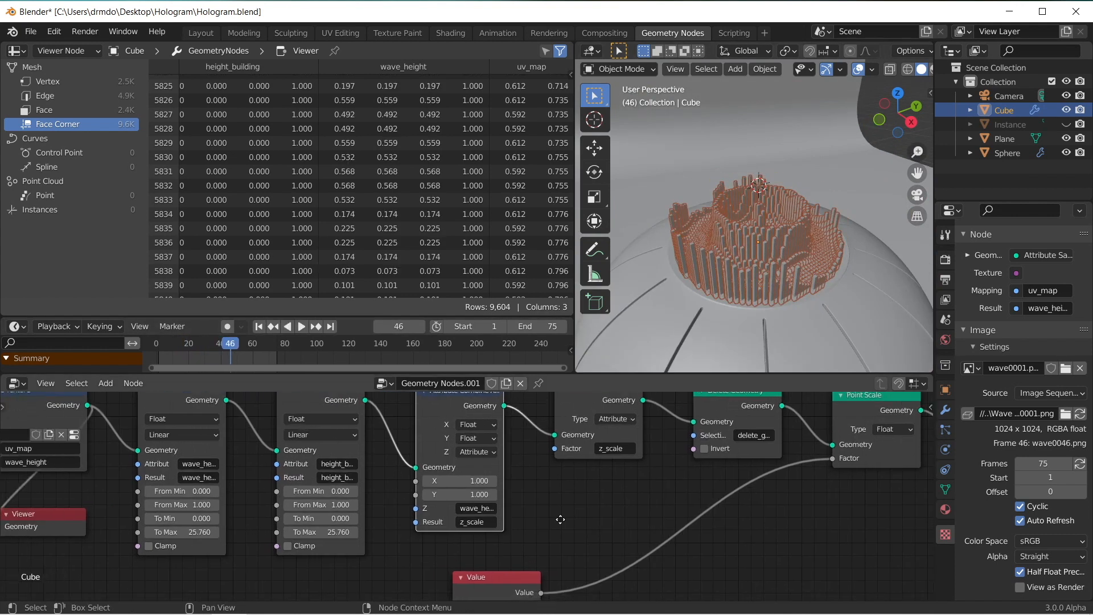
pyautogui.moveTo(410, 534); pyautogui.dragTo(518, 538, button='middle')
pyautogui.moveTo(322, 549); pyautogui.dragTo(274, 548)
pyautogui.scroll(6, 841, 240)
pyautogui.moveTo(842, 240); pyautogui.dragTo(808, 228, button='middle')
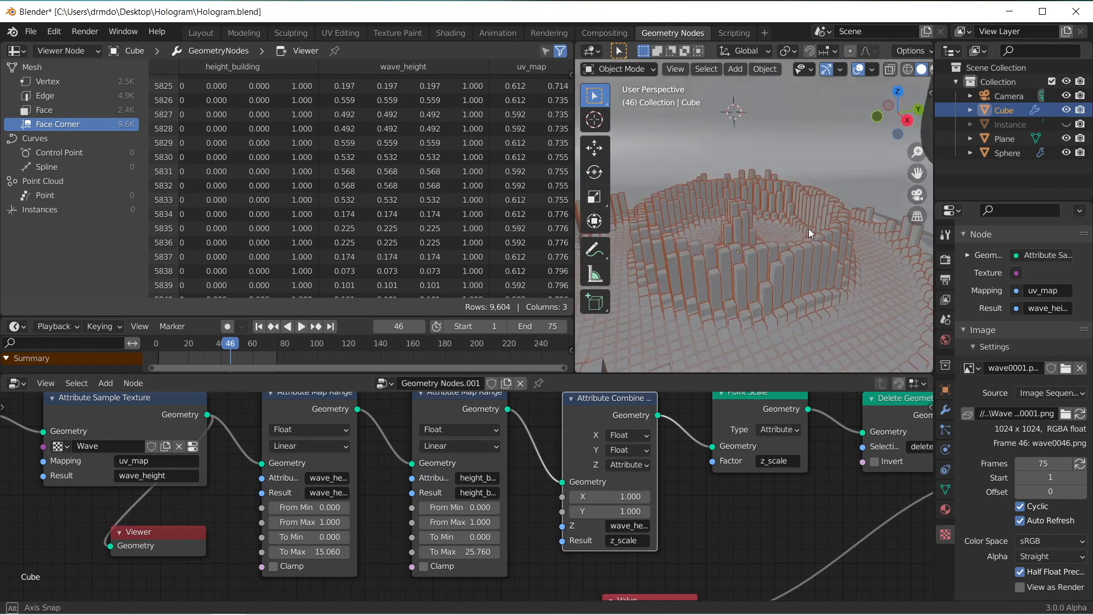
pyautogui.scroll(-4, 808, 228)
pyautogui.moveTo(274, 549); pyautogui.dragTo(262, 548)
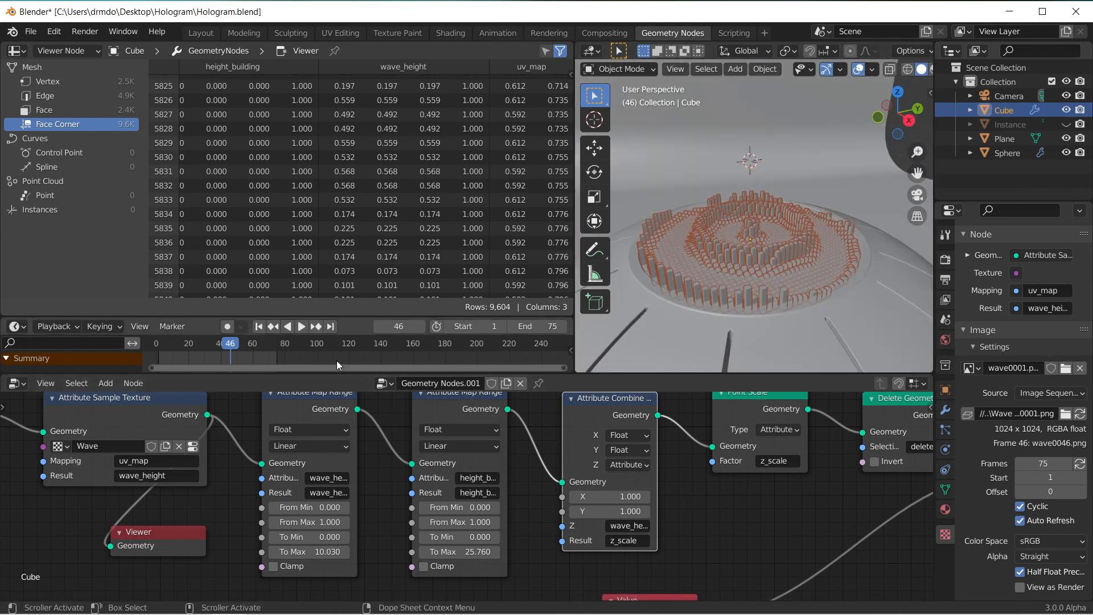
pyautogui.click(302, 326)
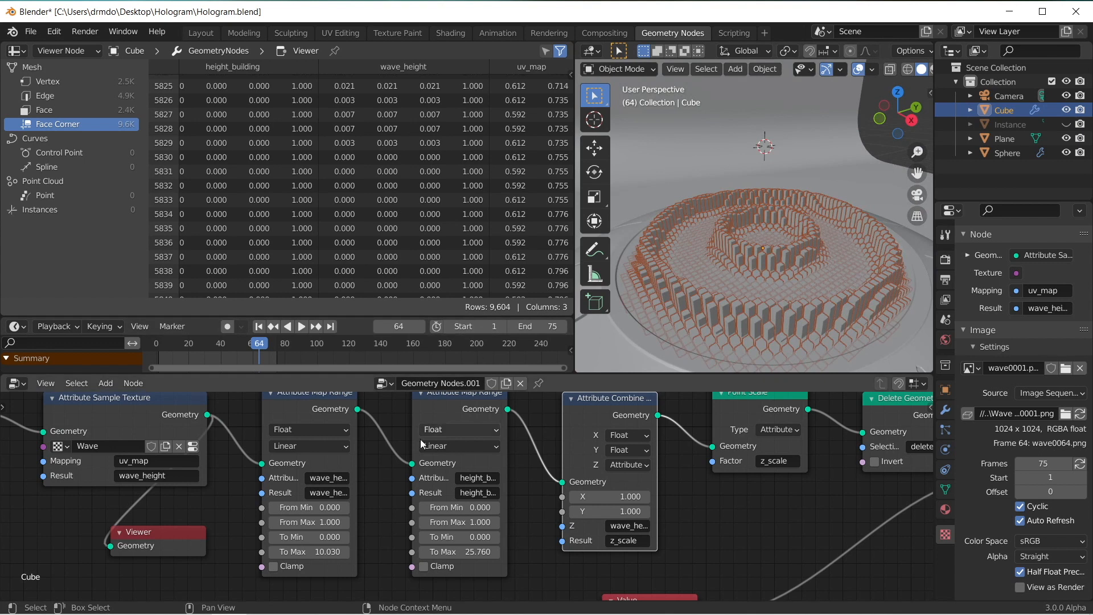
# Step: Add an Attribute Mix node between the height_building Map Range and the Attribute Combine XYZ node
pyautogui.scroll(-4, 404, 443)
pyautogui.moveTo(405, 442); pyautogui.dragTo(448, 448, button='middle')
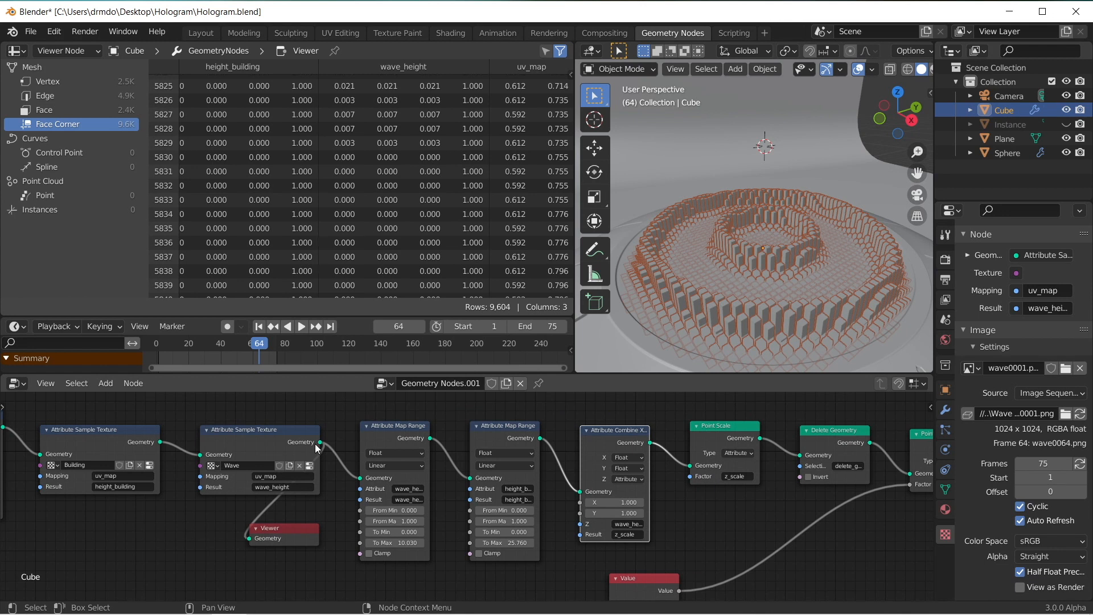
pyautogui.scroll(-1, 303, 501)
pyautogui.moveTo(302, 500); pyautogui.dragTo(260, 499, button='middle')
pyautogui.hotkey('shift', 'a')
pyautogui.write('smix')
pyautogui.press('Down')
pyautogui.press('Return')
pyautogui.click(526, 424)
pyautogui.scroll(1, 606, 494)
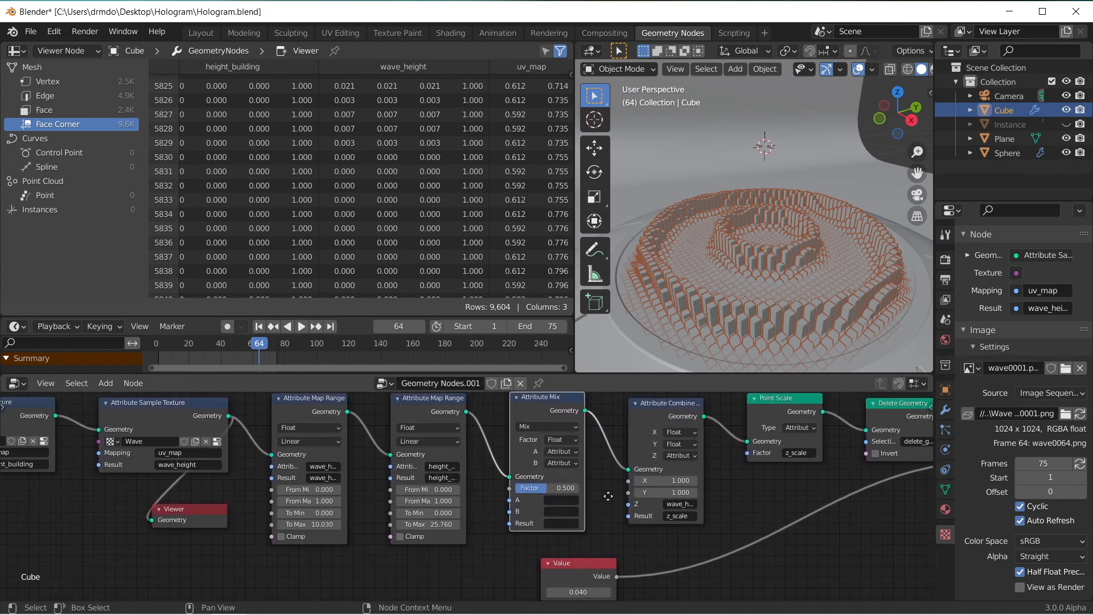
pyautogui.moveTo(608, 496); pyautogui.dragTo(608, 503, button='middle')
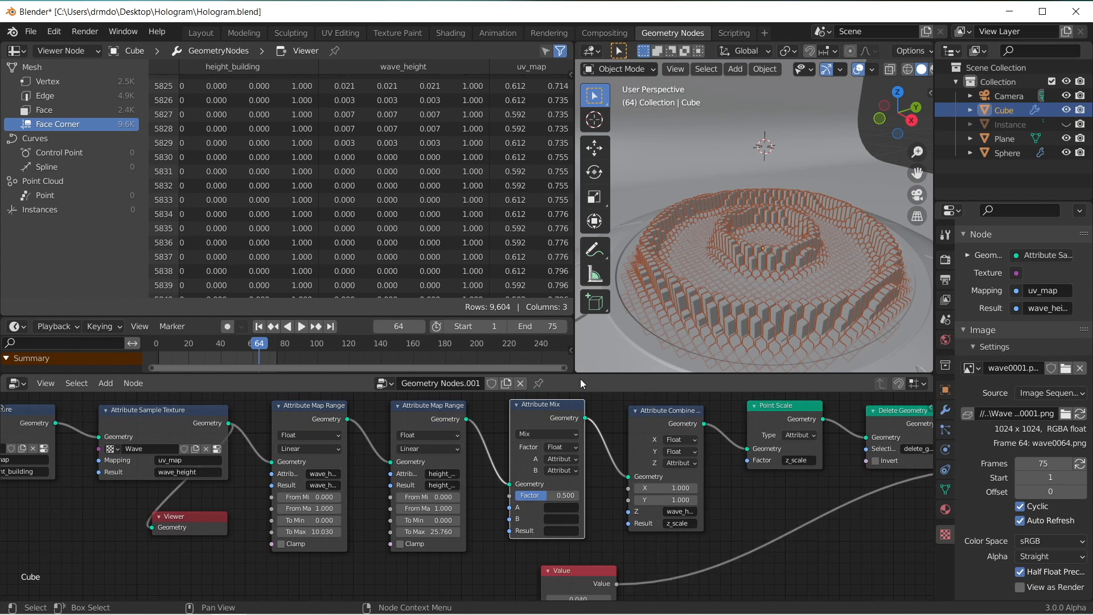
# Step: Set the Attribute Mix node's A attribute to wave_height and its B attribute to height_building
pyautogui.click(559, 508)
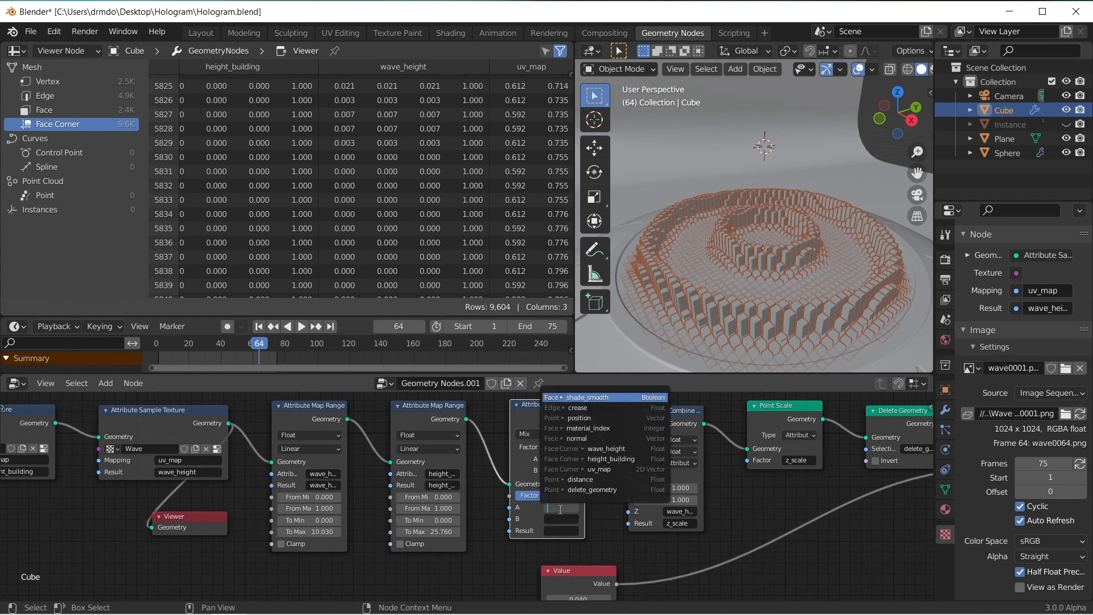
pyautogui.write('wave')
pyautogui.press('Return')
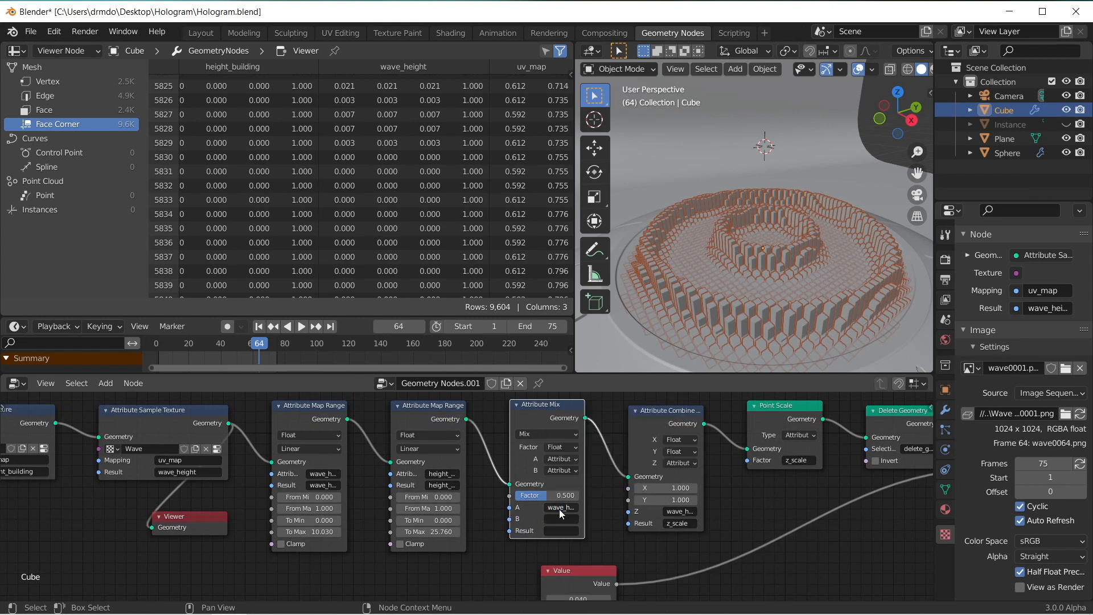
pyautogui.click(558, 518)
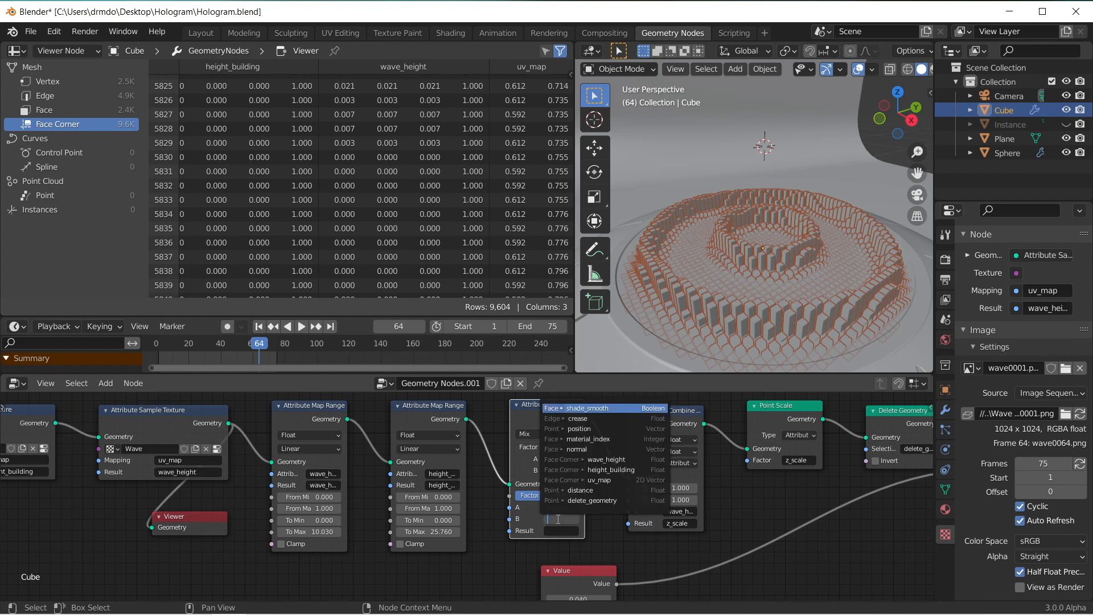
pyautogui.write('height')
pyautogui.press('Down')
pyautogui.press('Down')
pyautogui.press('Return')
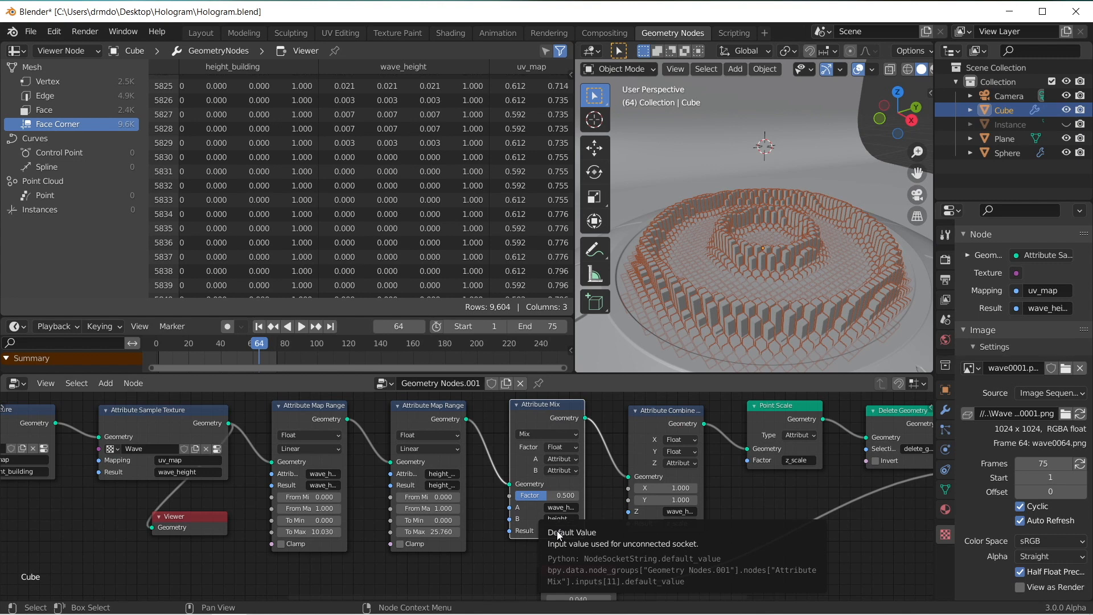
# Step: Name the Attribute Mix node's Result attribute height
pyautogui.click(558, 530)
pyautogui.write('heihgt')
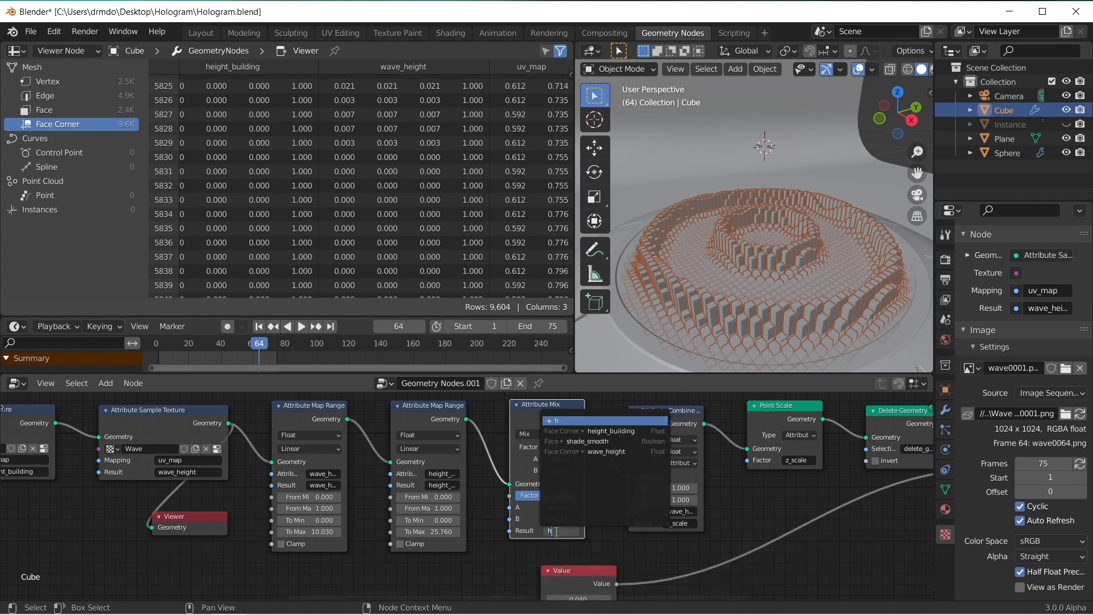
pyautogui.press('BackSpace')
pyautogui.press('BackSpace')
pyautogui.press('BackSpace')
pyautogui.write('ght')
pyautogui.press('Return')
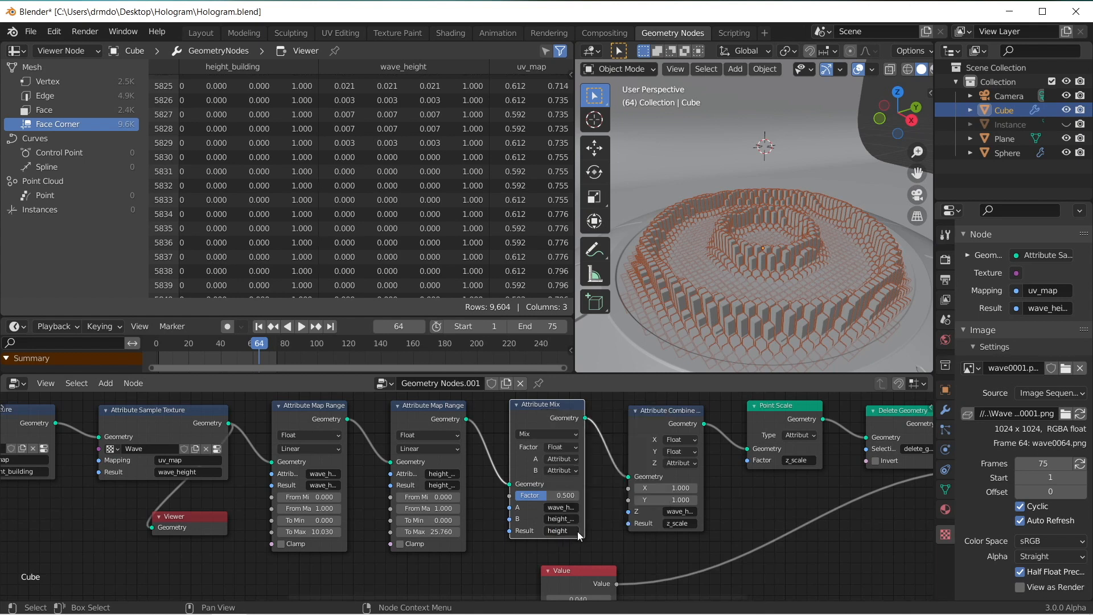
# Step: Set the Z attribute of the Attribute Combine XYZ node to height
pyautogui.moveTo(612, 531); pyautogui.dragTo(563, 531, button='middle')
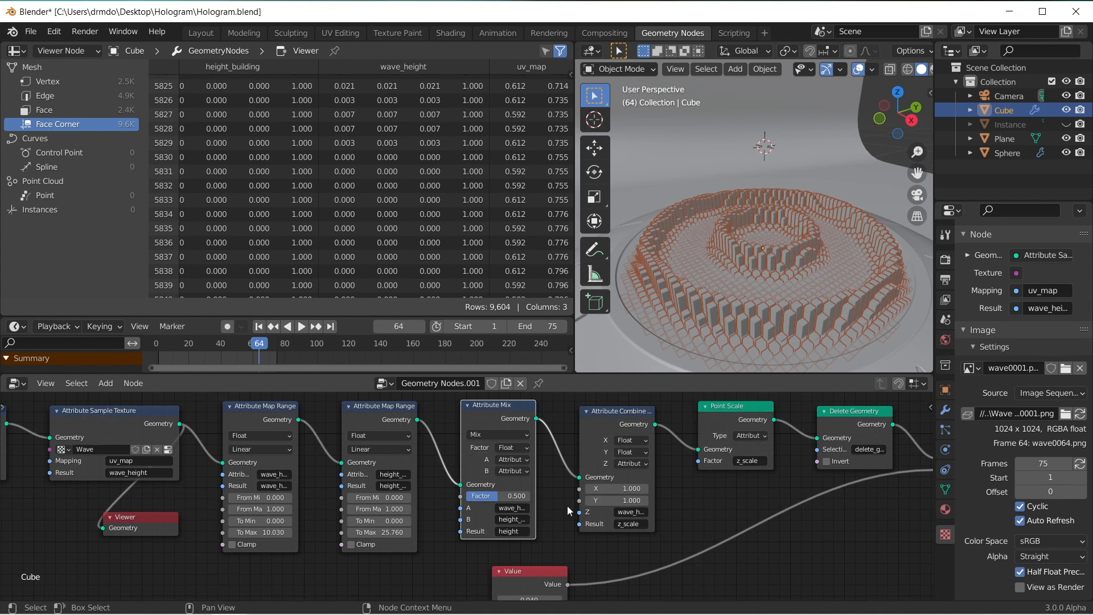
pyautogui.scroll(1, 567, 506)
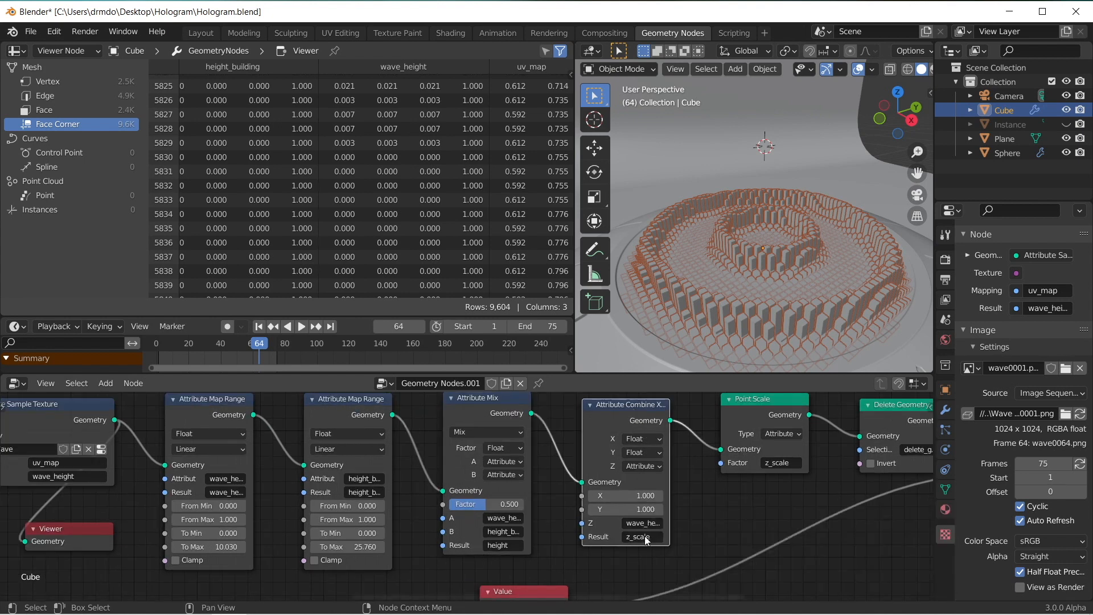
pyautogui.click(647, 523)
pyautogui.write('hei')
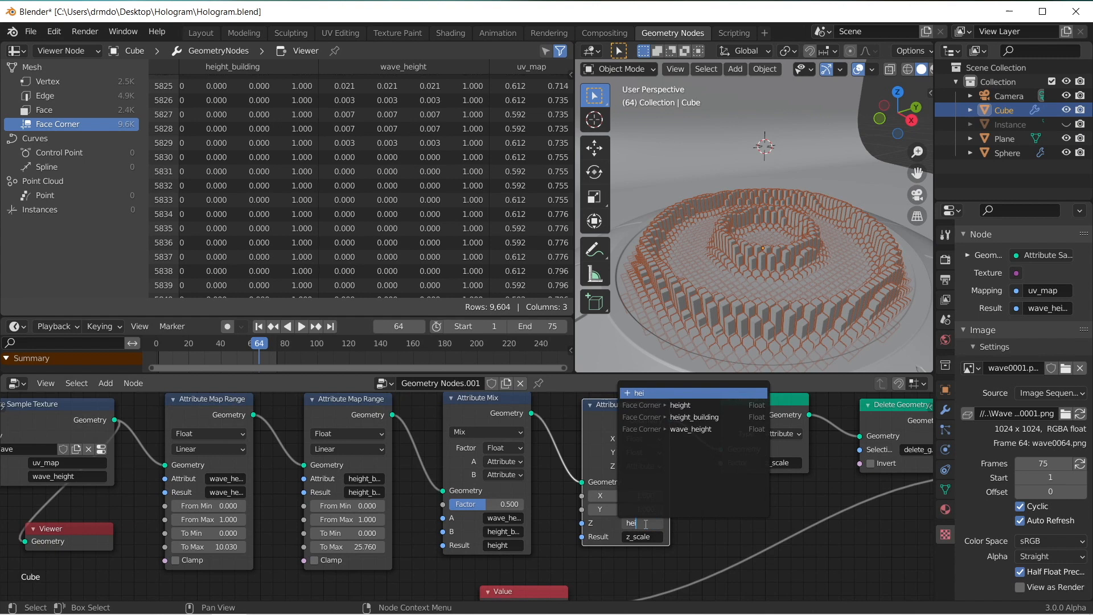
pyautogui.press('Down')
pyautogui.press('Return')
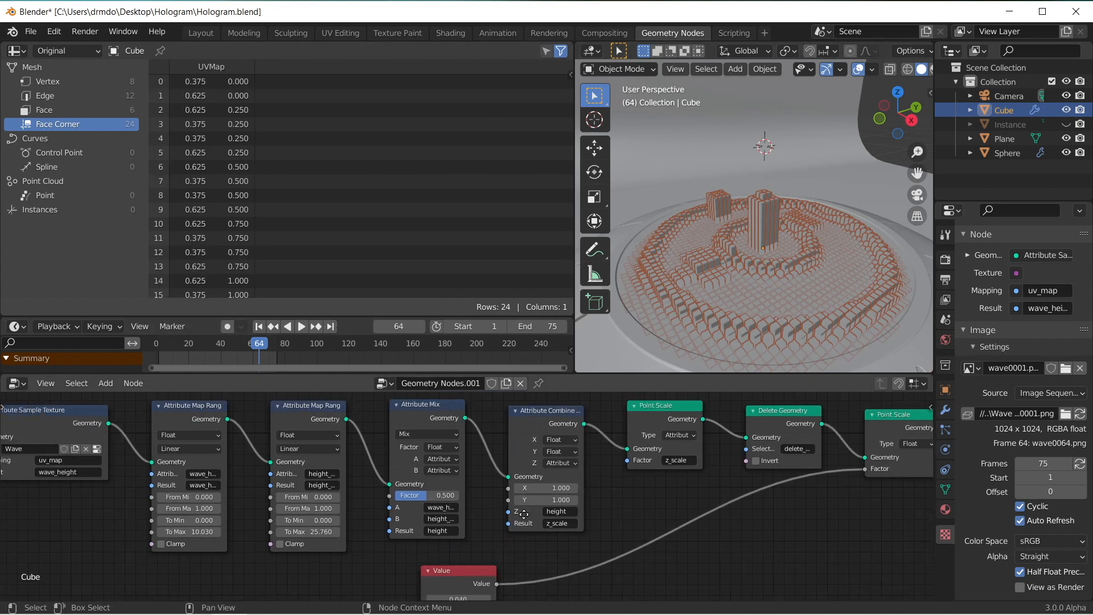
# Step: Reduce the Attribute Mix Factor to 0 and inspect the cubes in the viewport
pyautogui.scroll(4, 399, 504)
pyautogui.moveTo(445, 492); pyautogui.dragTo(402, 492)
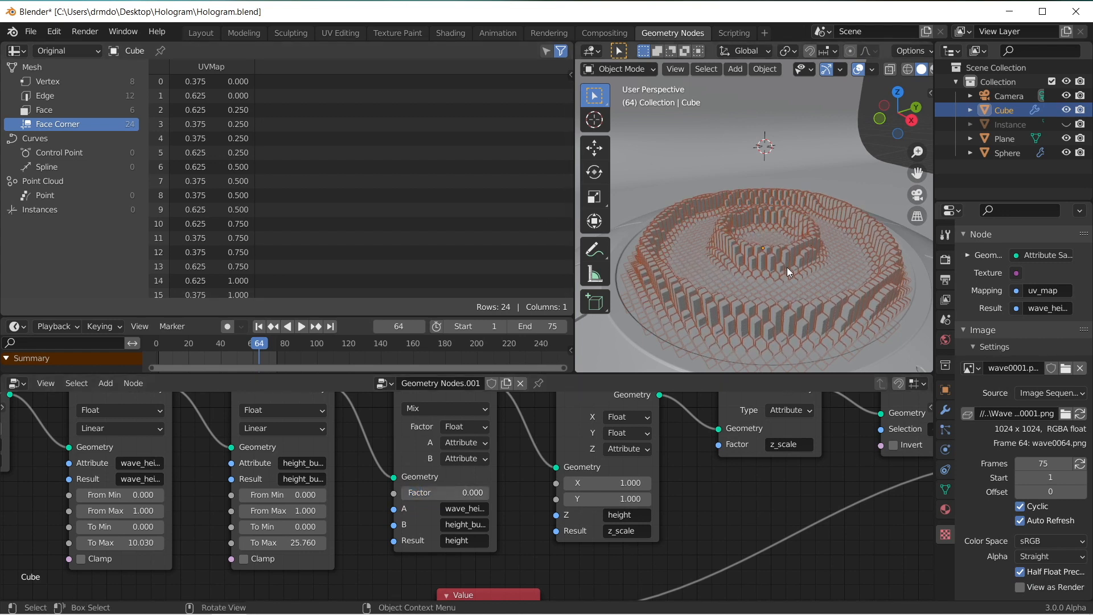
pyautogui.moveTo(408, 493)
pyautogui.mouseDown()
pyautogui.moveTo(489, 493)
pyautogui.moveTo(399, 493)
pyautogui.mouseUp()
pyautogui.moveTo(784, 185); pyautogui.dragTo(767, 234, button='middle')
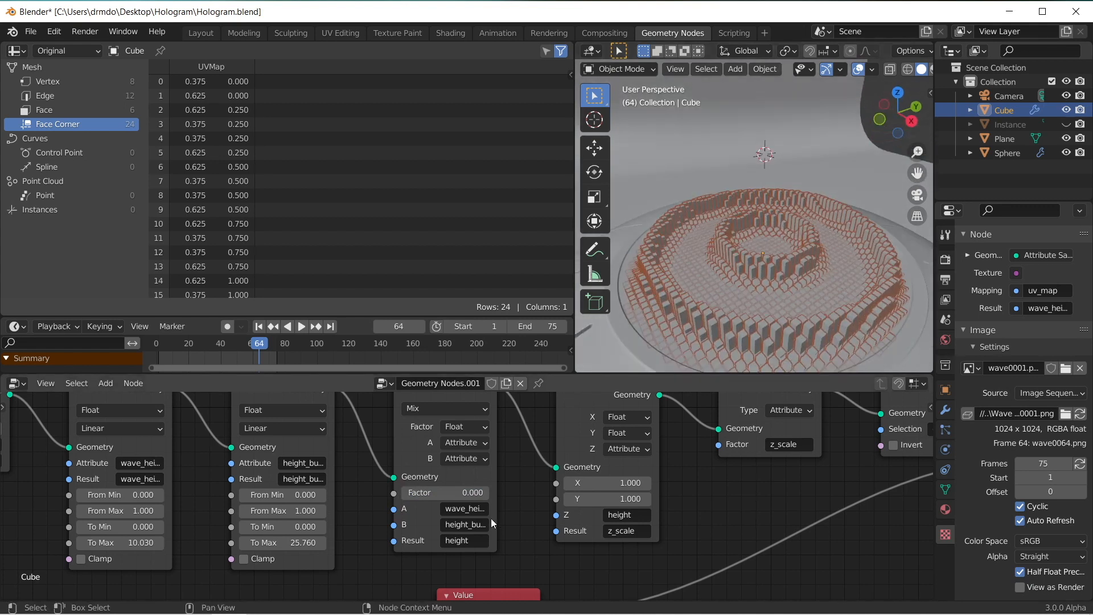
# Step: Set the timeline's end frame to 250 and play the animation to check the looping waves
pyautogui.click(538, 326)
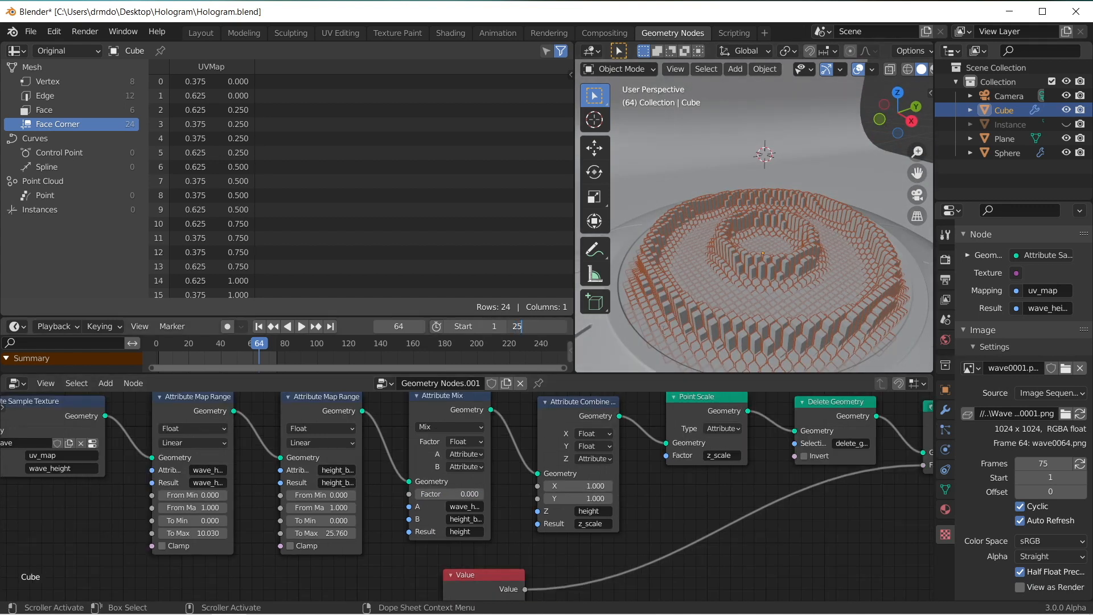
pyautogui.write('250')
pyautogui.press('Return')
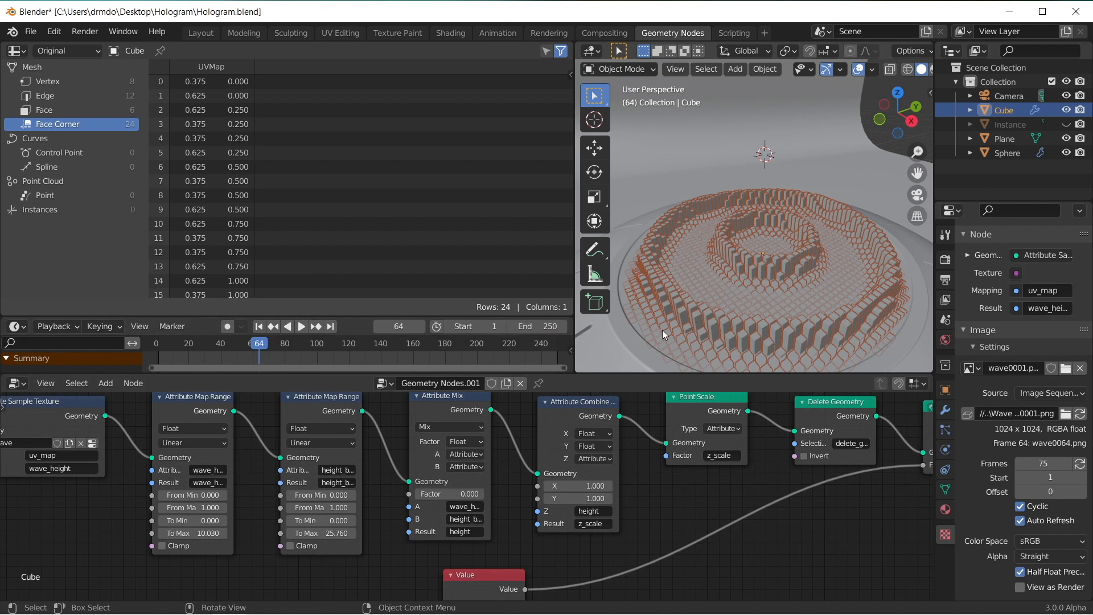
pyautogui.click(302, 327)
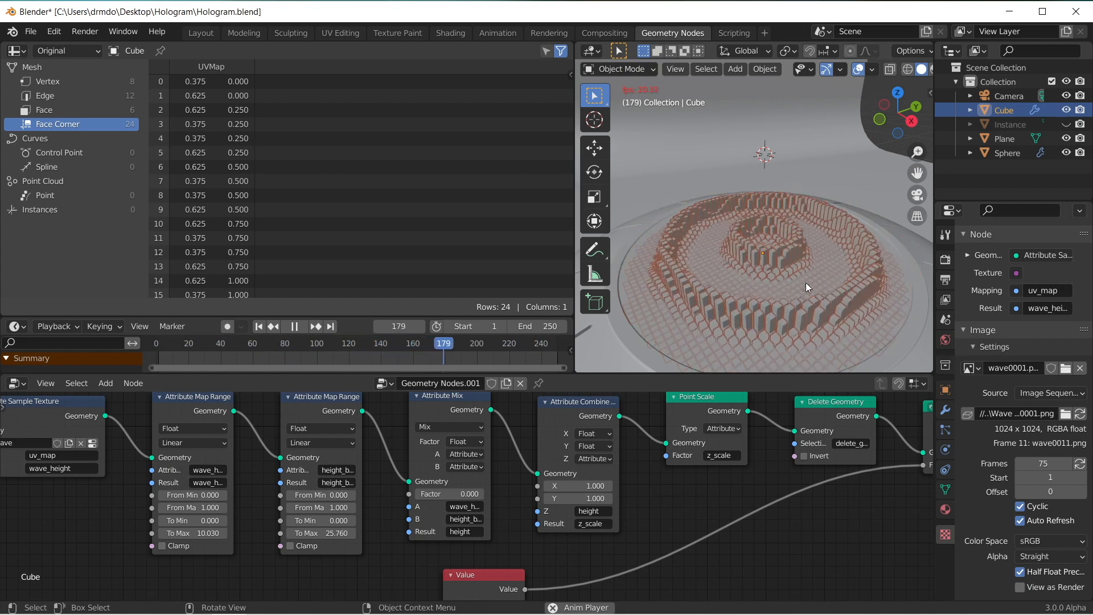
pyautogui.scroll(-2, 777, 317)
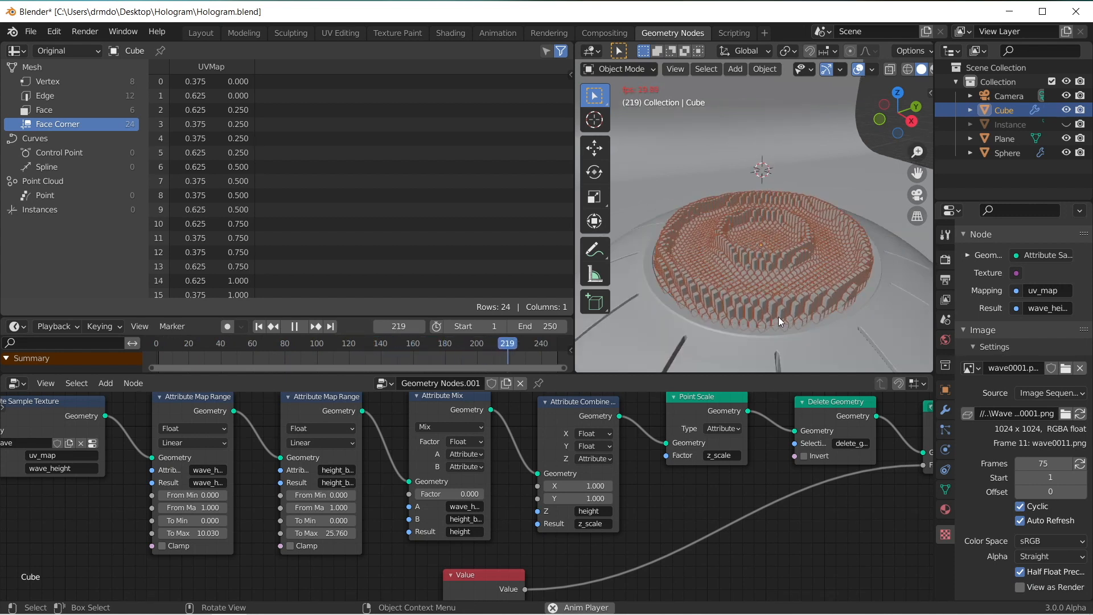
# Step: Stop playback, set the Attribute Mix Factor to 1.000 and inspect the buildings at frame 1
pyautogui.press('Escape')
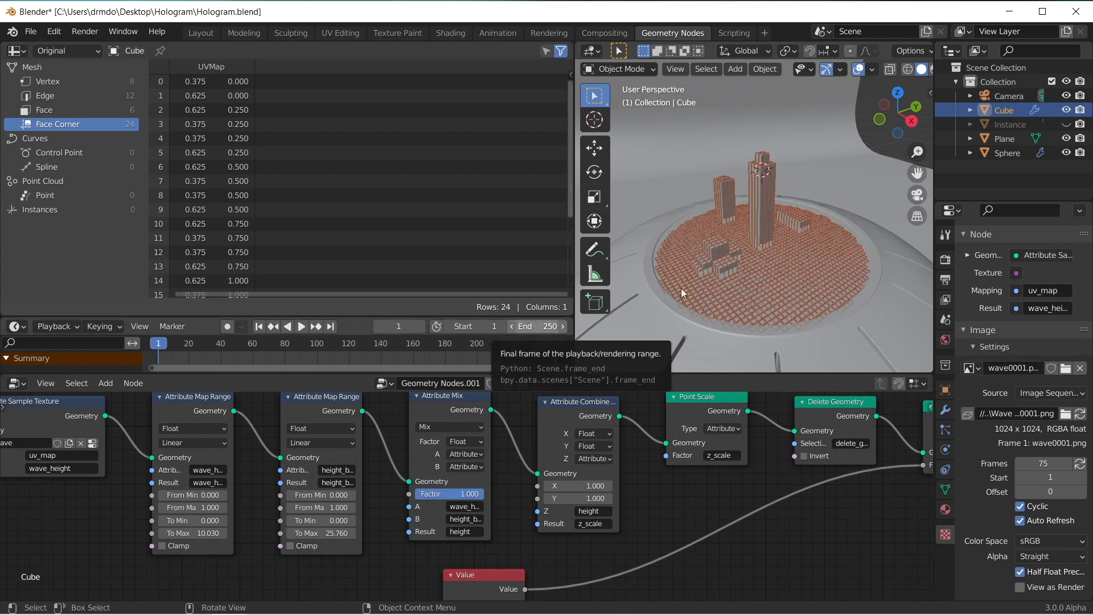
pyautogui.scroll(5, 743, 219)
pyautogui.scroll(-4, 745, 221)
pyautogui.scroll(2, 747, 223)
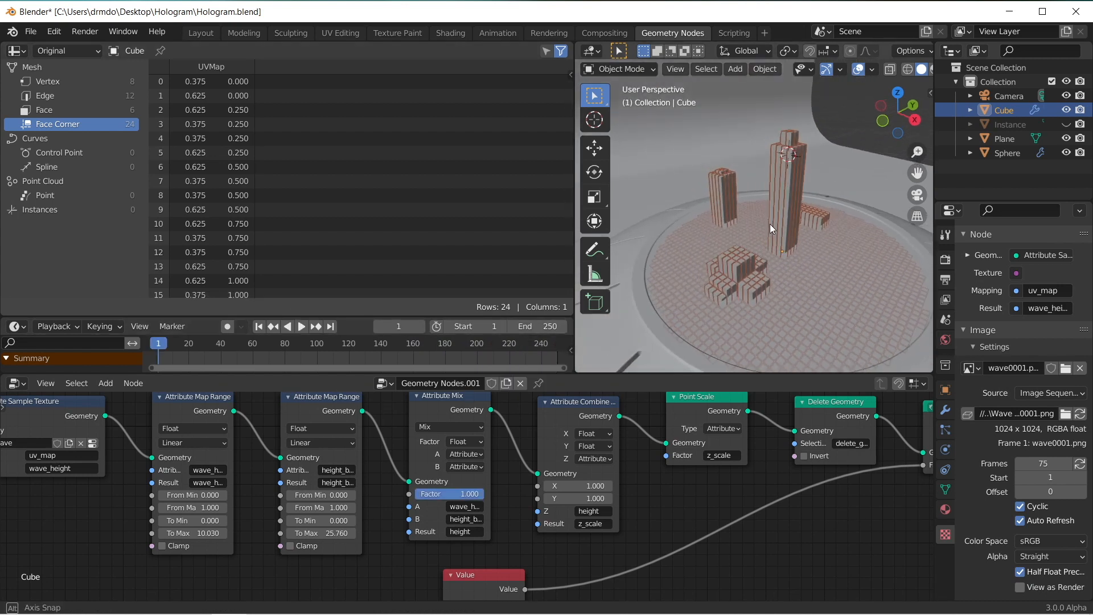
pyautogui.moveTo(746, 236); pyautogui.dragTo(760, 231, button='middle')
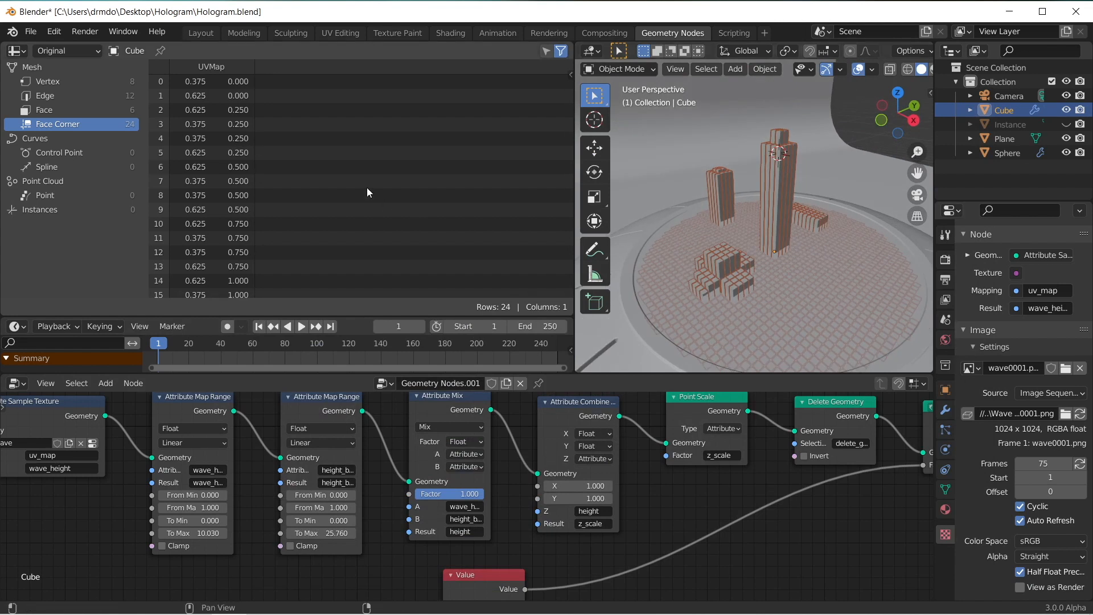
# Step: Return to frame 0 and keyframe the Attribute Mix Factor at 1.000
pyautogui.press('space')
pyautogui.click(310, 355)
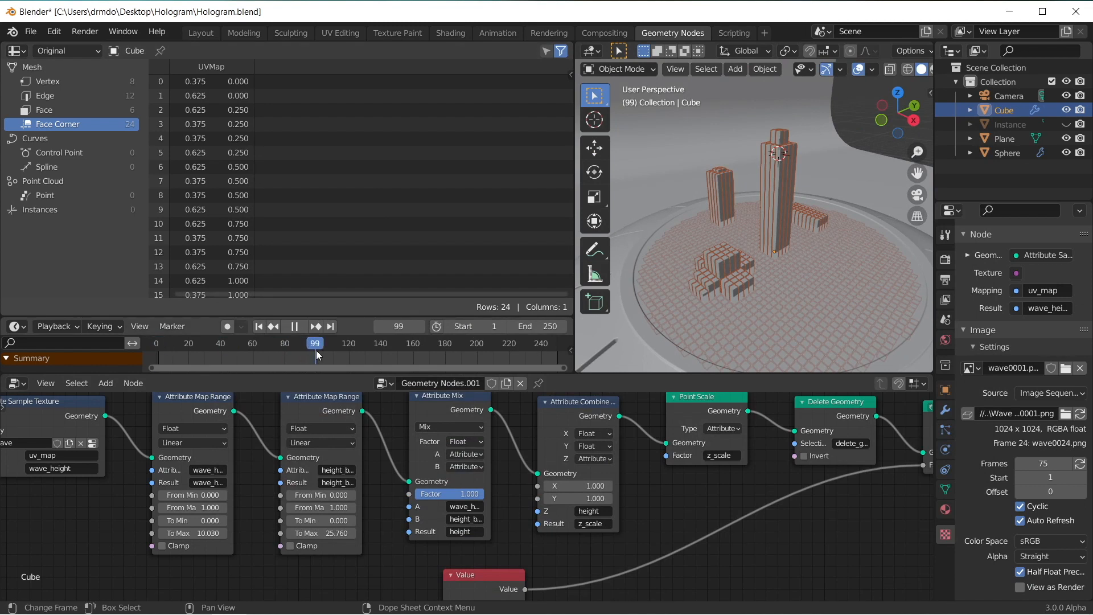
pyautogui.moveTo(316, 350); pyautogui.dragTo(158, 356)
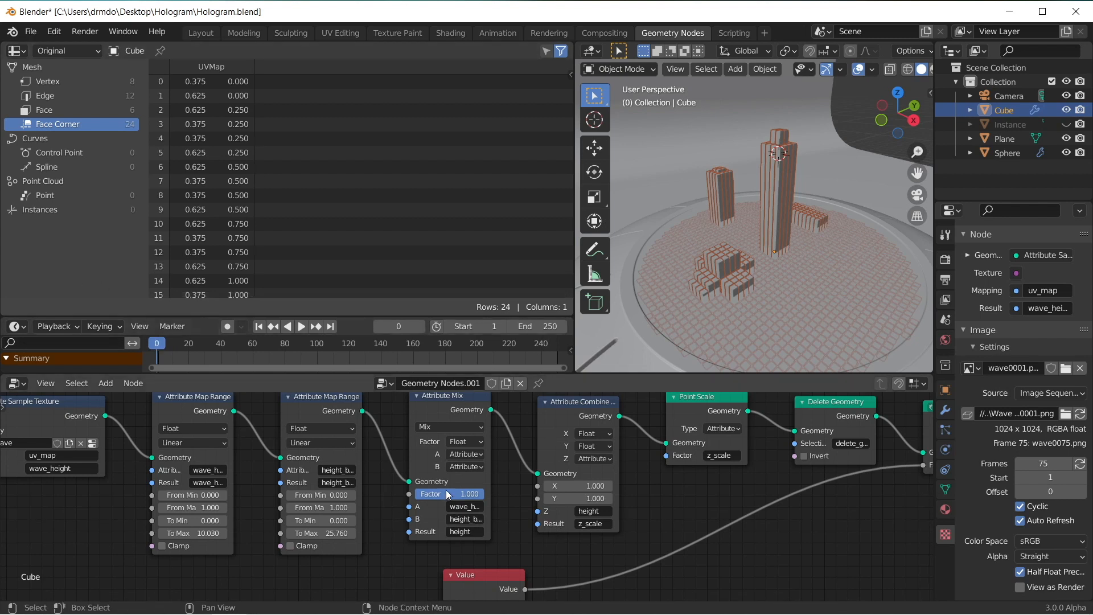
pyautogui.press('i')
# Step: Go to frame 100 and keyframe the Attribute Mix Factor at 1.000 there
pyautogui.moveTo(152, 345); pyautogui.dragTo(318, 355)
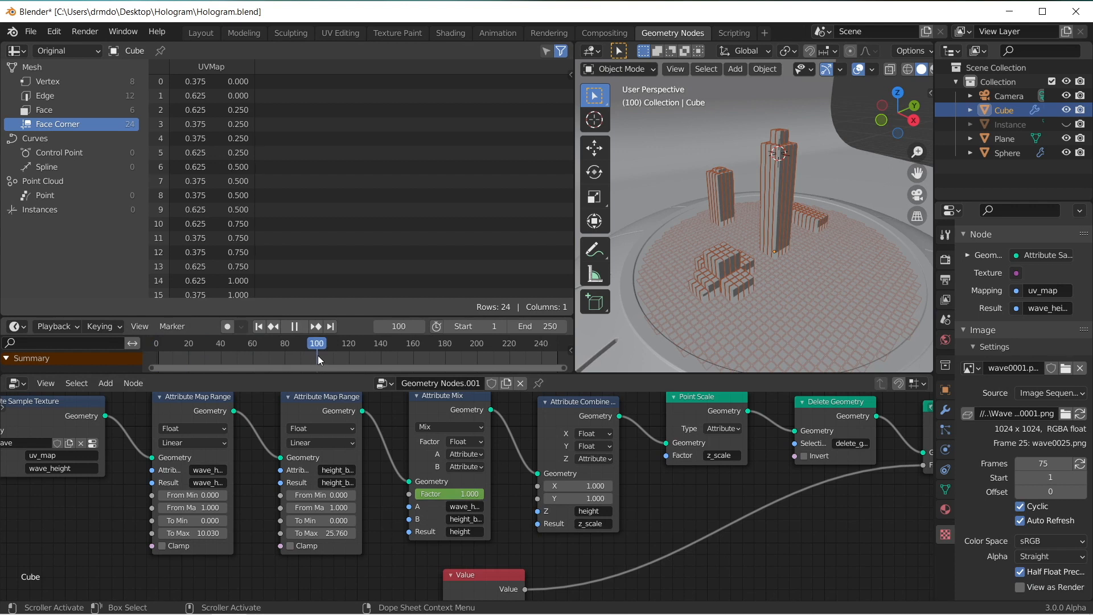
pyautogui.click(456, 494)
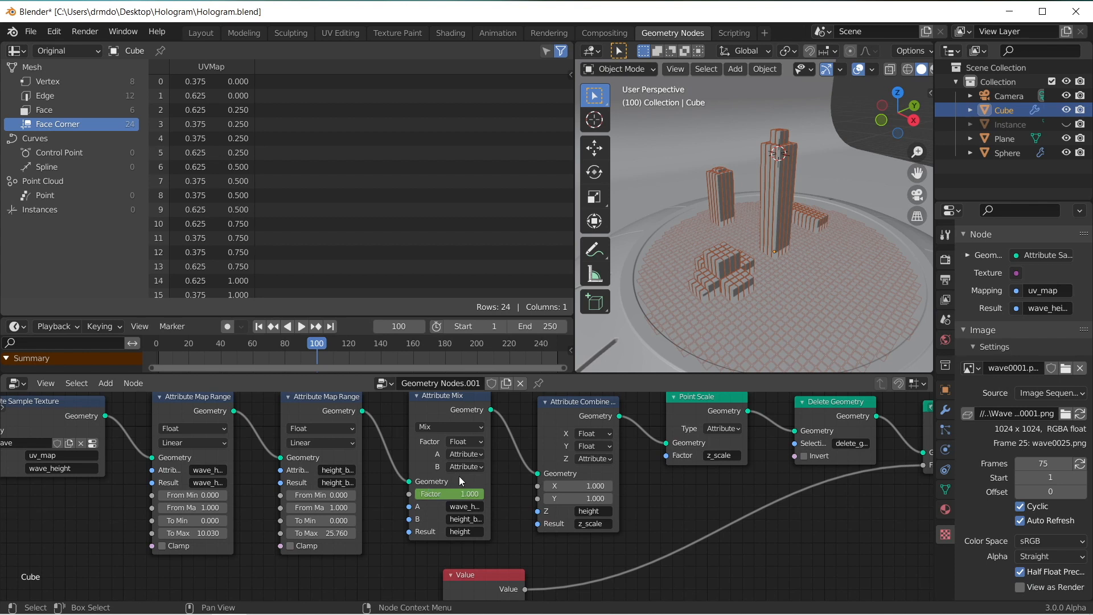
pyautogui.press('i')
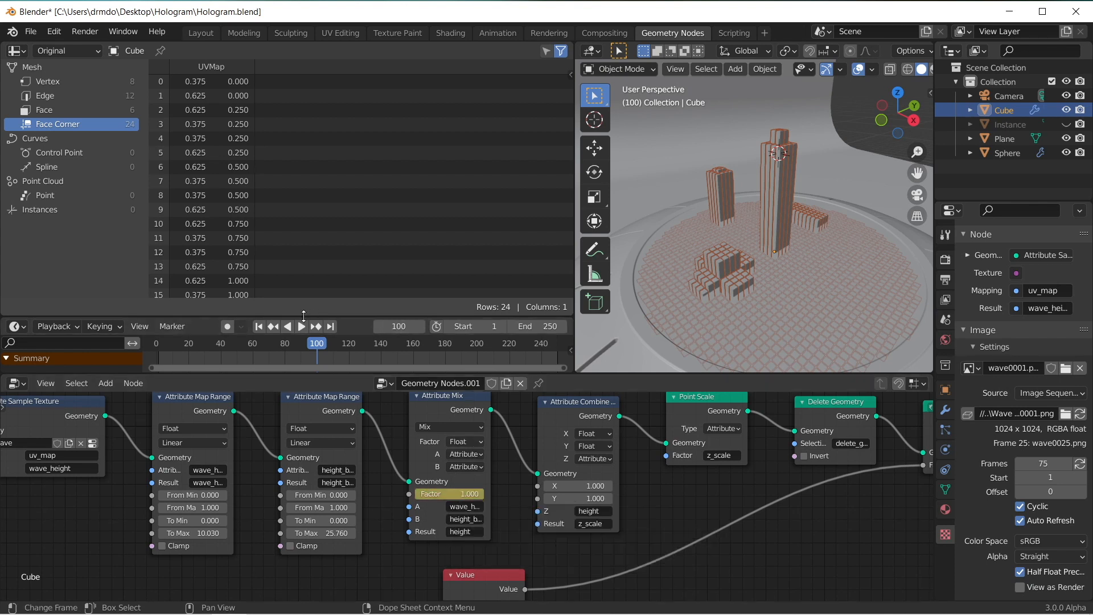
pyautogui.press('space')
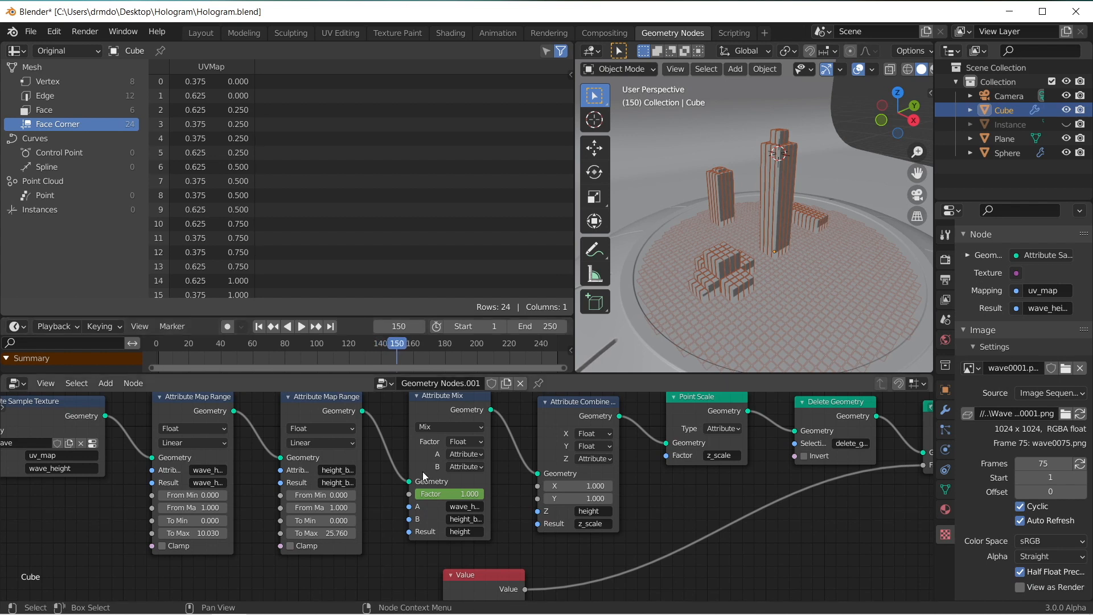
# Step: Keyframe the Attribute Mix Factor at 0.000 on frame 150 and play the animation from frame 0 to check the blend
pyautogui.moveTo(457, 494); pyautogui.dragTo(407, 493)
pyautogui.press('i')
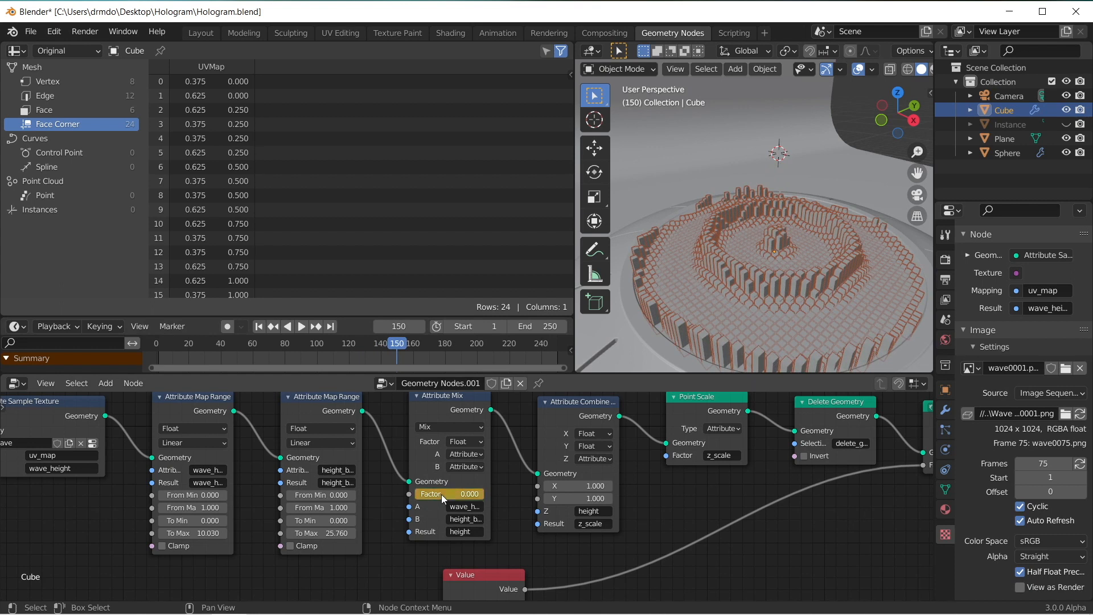
pyautogui.moveTo(402, 345); pyautogui.dragTo(155, 342)
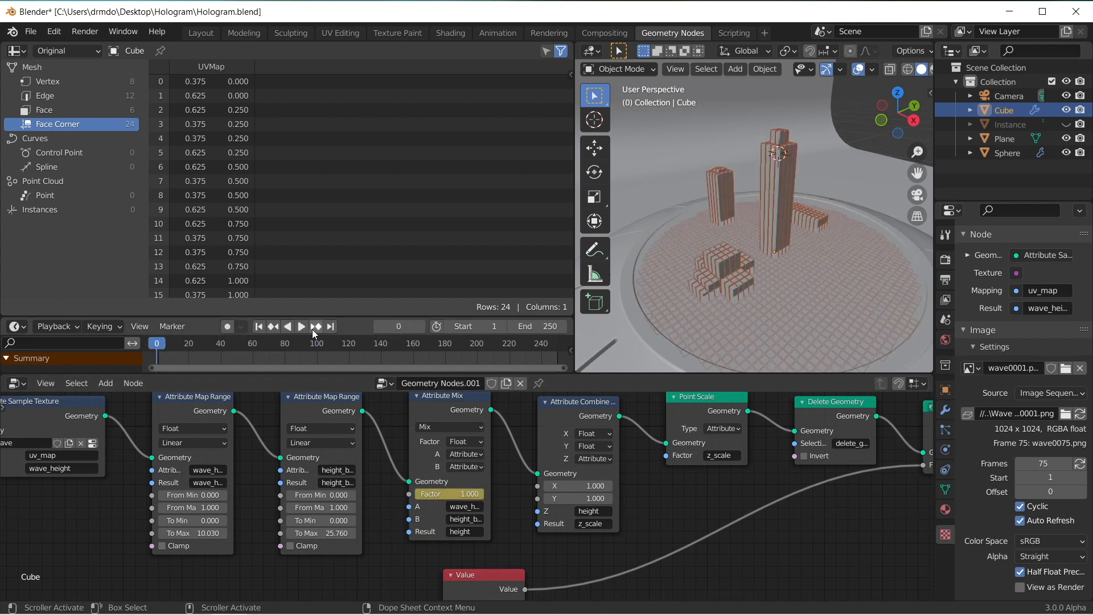
pyautogui.press('space')
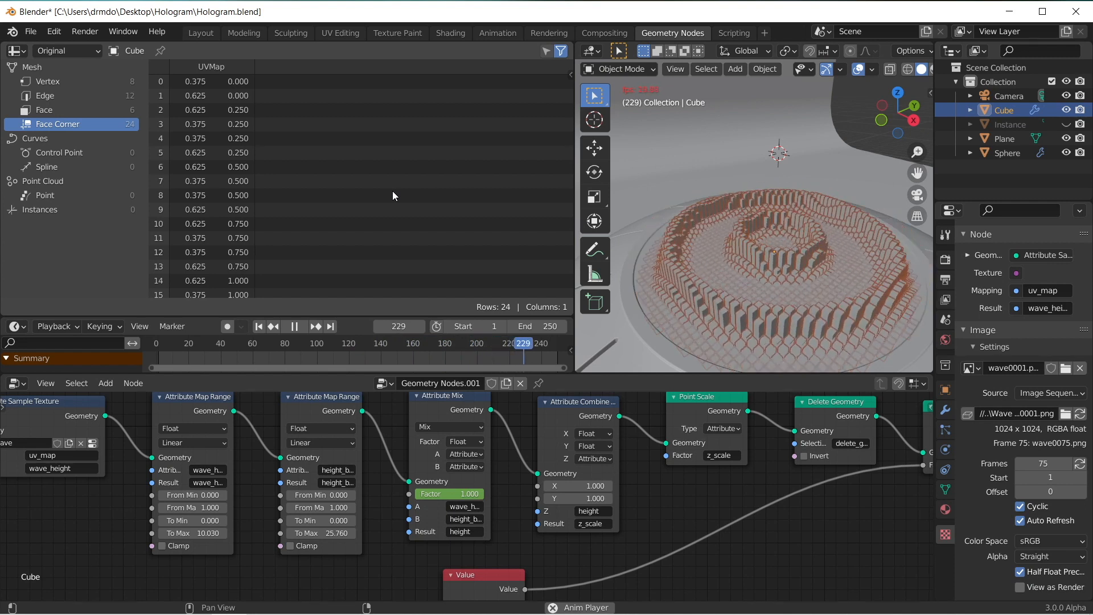
pyautogui.press('Escape')
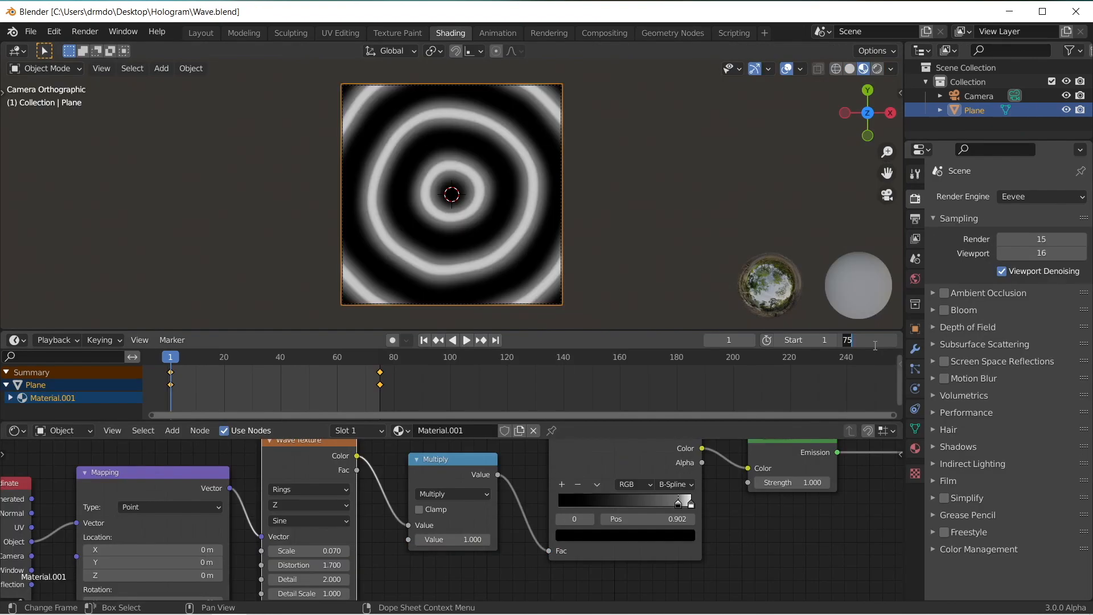
# Step: In the Wave.blend project, set the timeline's end frame to 200, preview the ring waves and render the animation
pyautogui.write('200')
pyautogui.press('Return')
pyautogui.click(466, 341)
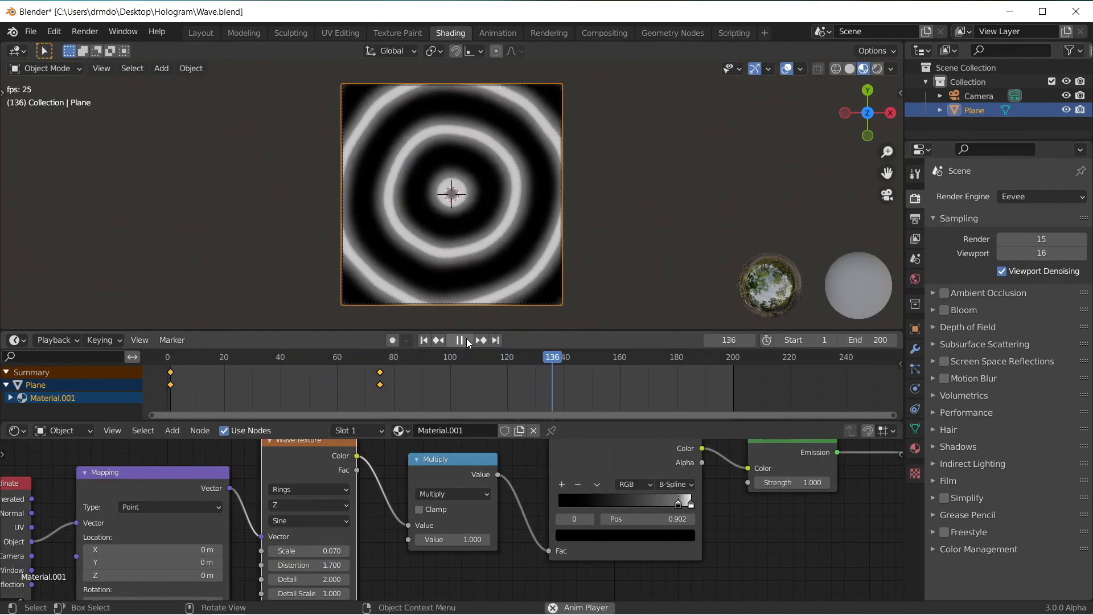
pyautogui.click(85, 31)
pyautogui.click(114, 61)
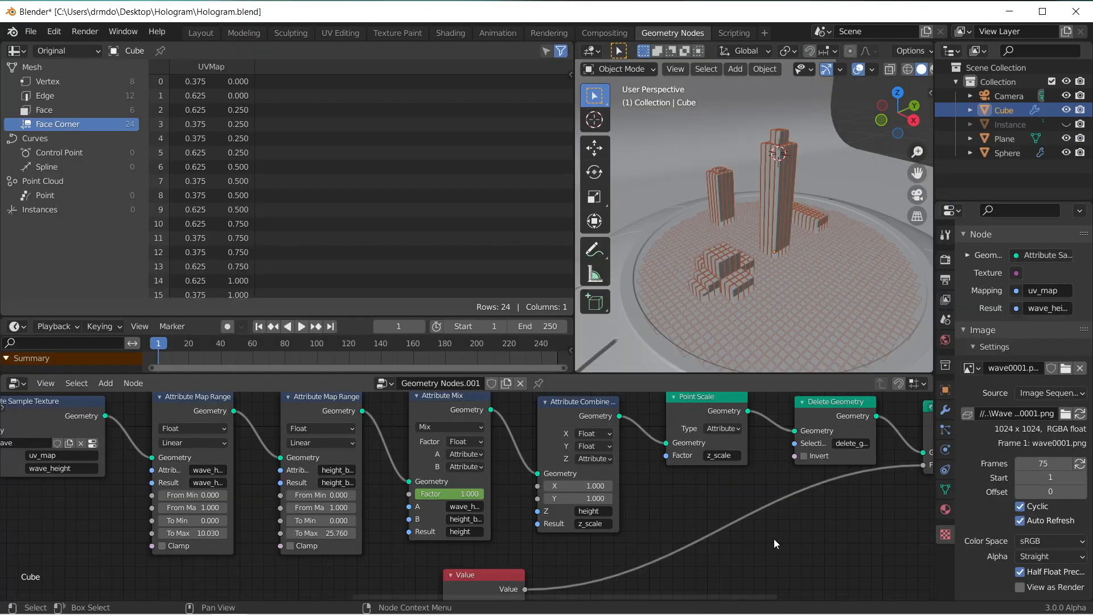
# Step: In Hologram.blend, load wave0001.png to wave0250.png from the Wave Texture folder as the wave image sequence and update its frame count
pyautogui.click(1068, 419)
pyautogui.click(329, 96)
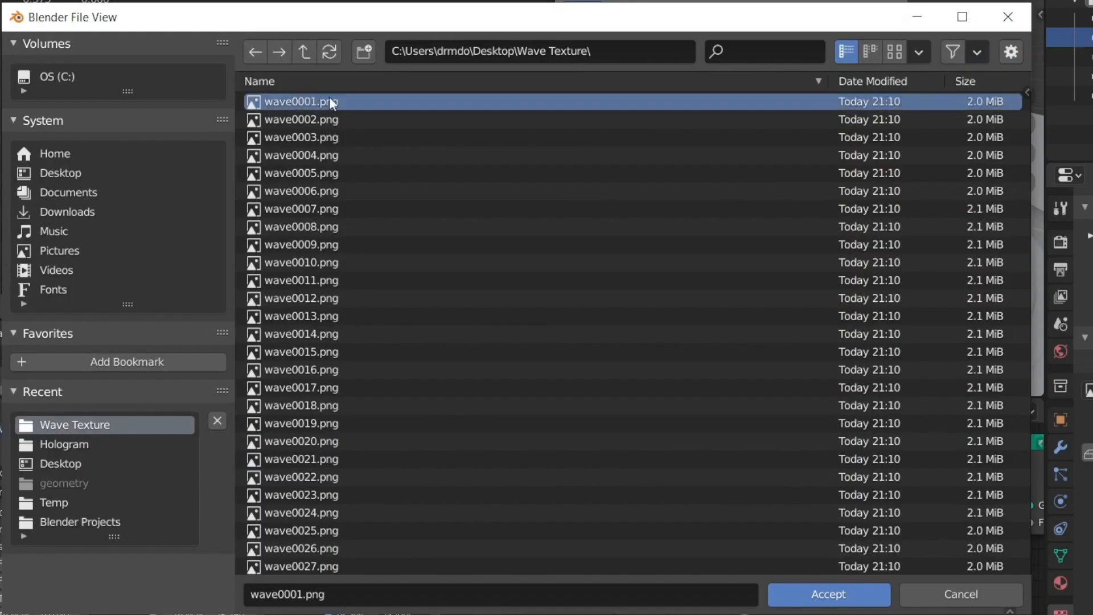
pyautogui.moveTo(1025, 122); pyautogui.dragTo(1025, 576)
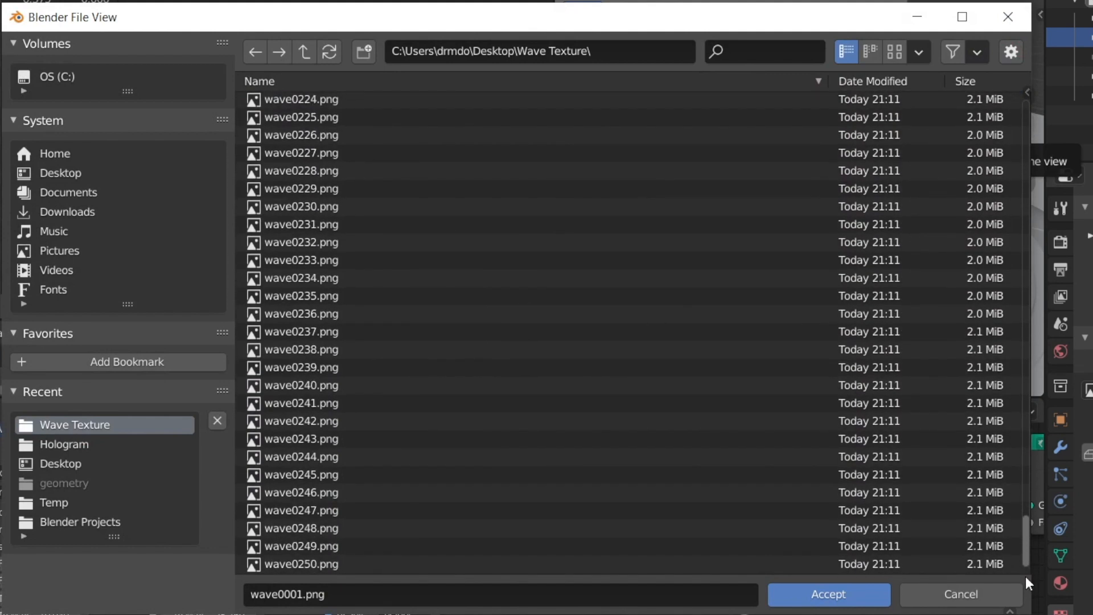
pyautogui.keyDown('shift'); pyautogui.click(295, 566); pyautogui.keyUp('shift')
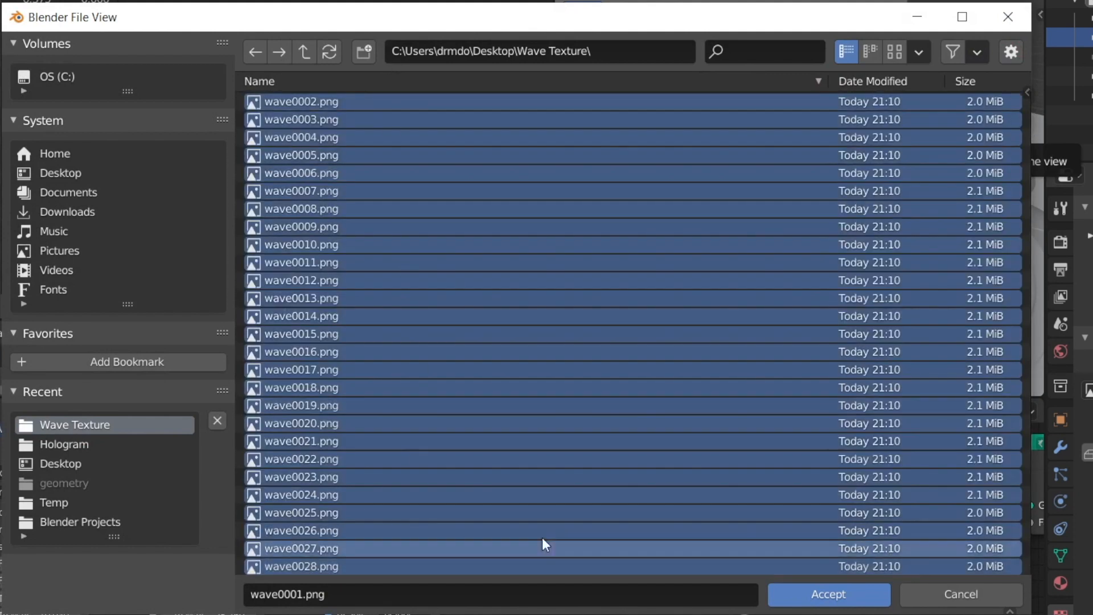
pyautogui.moveTo(1025, 121); pyautogui.dragTo(1019, 576)
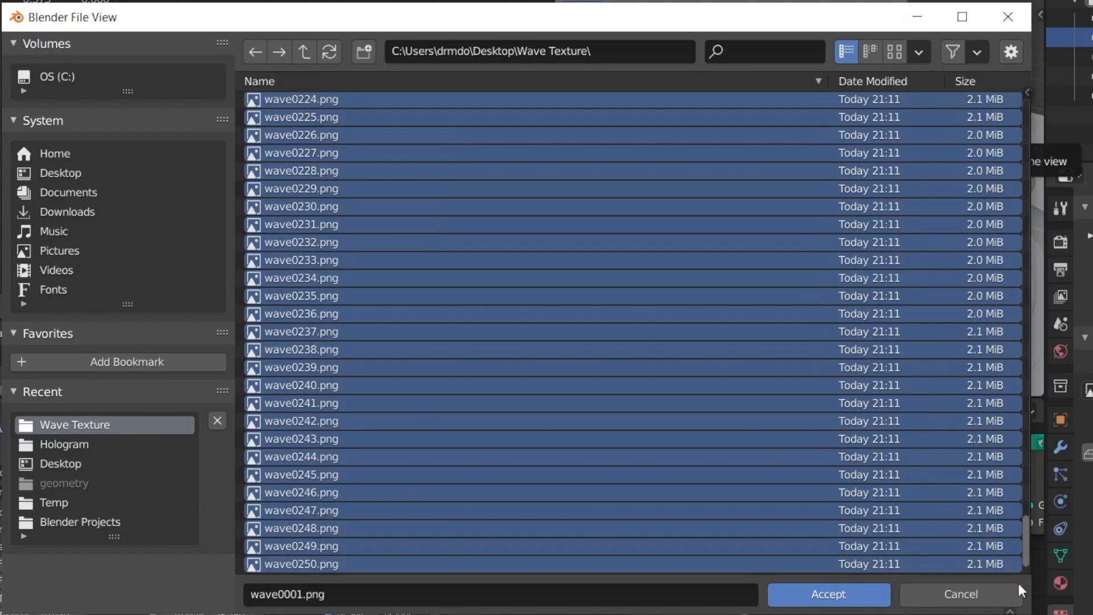
pyautogui.click(828, 594)
pyautogui.click(1052, 462)
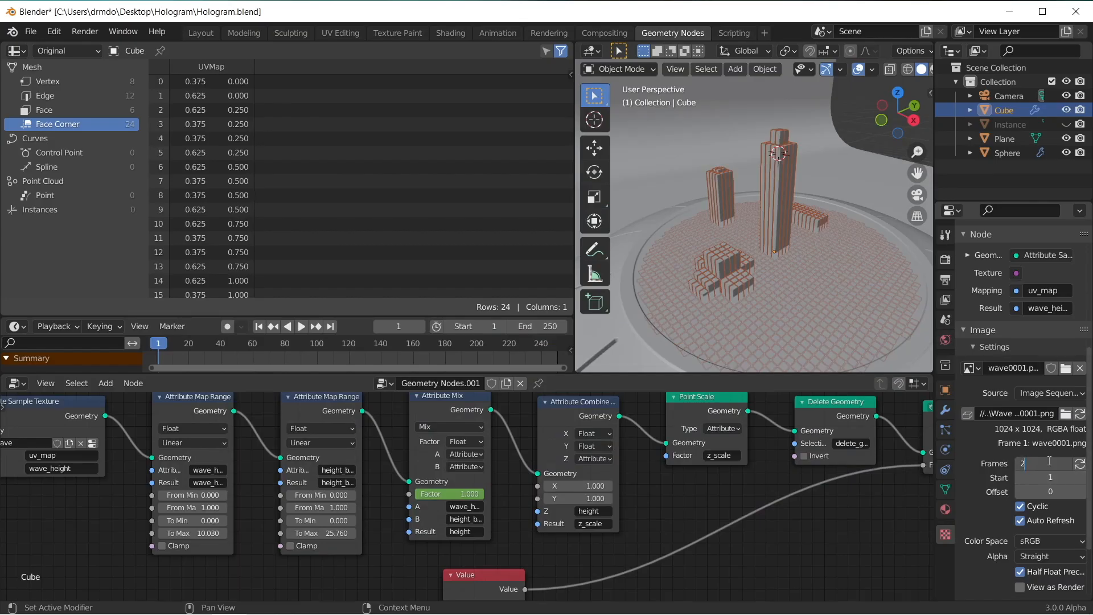
pyautogui.press('Return')
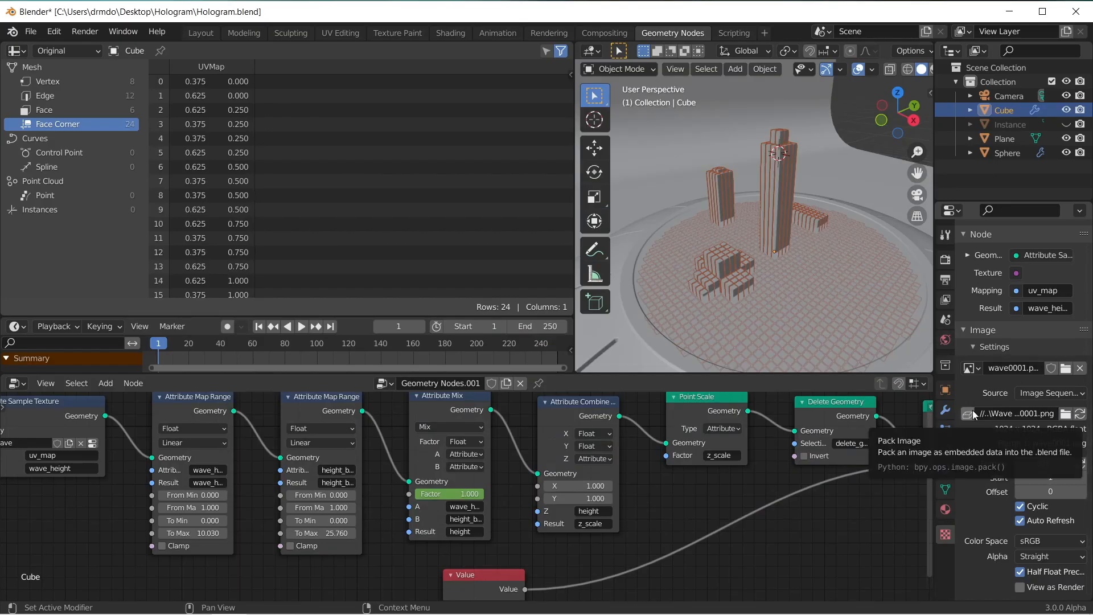
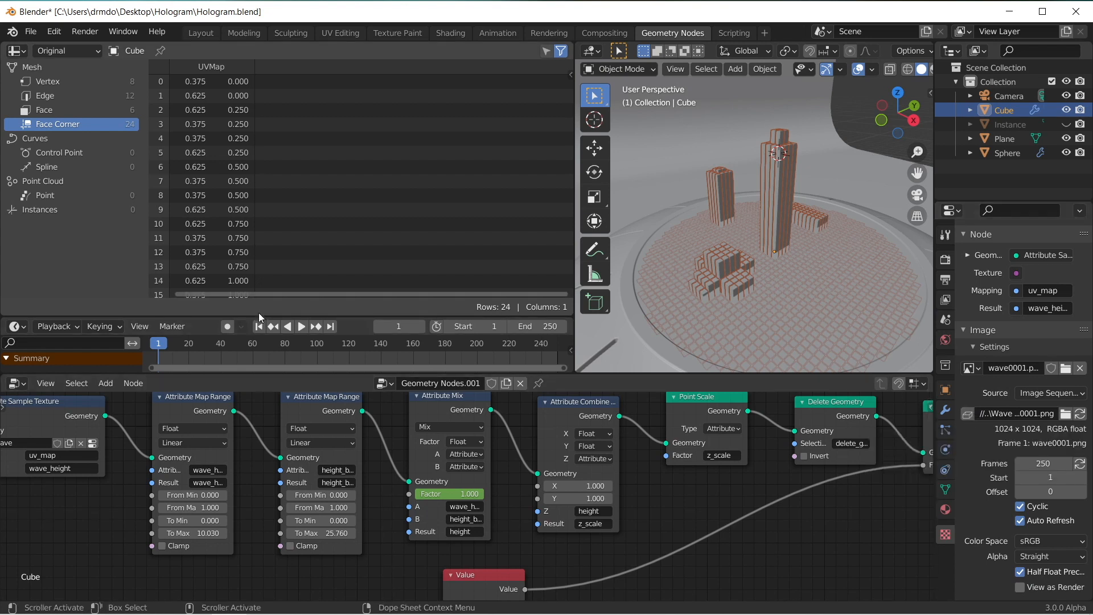
# Step: Play the animation from frame 1 and scrub back through it to check the transition from buildings to ring waves
pyautogui.click(302, 327)
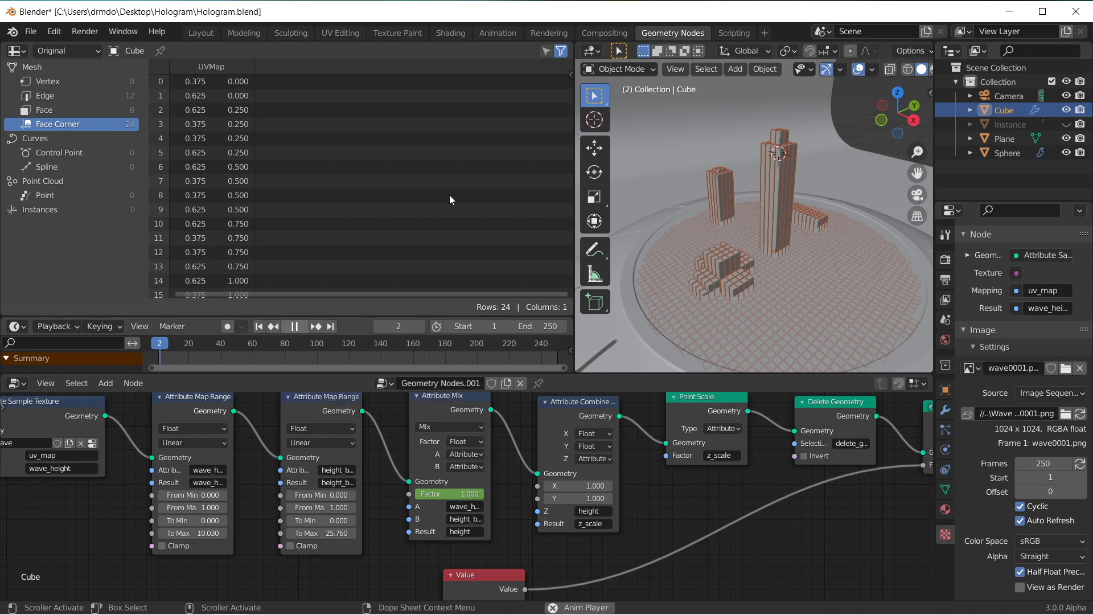
pyautogui.click(291, 327)
pyautogui.moveTo(519, 344); pyautogui.dragTo(476, 345)
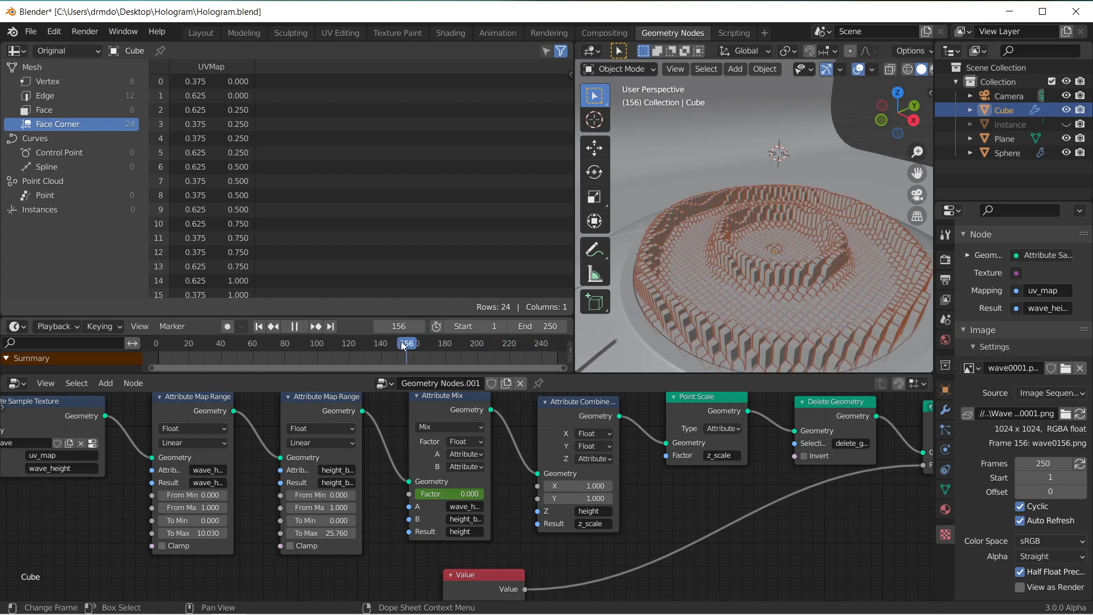
# Step: Go to frame 190 and keyframe the wave height Attribute Map Range's To Max at 10.030
pyautogui.moveTo(385, 345); pyautogui.dragTo(462, 349)
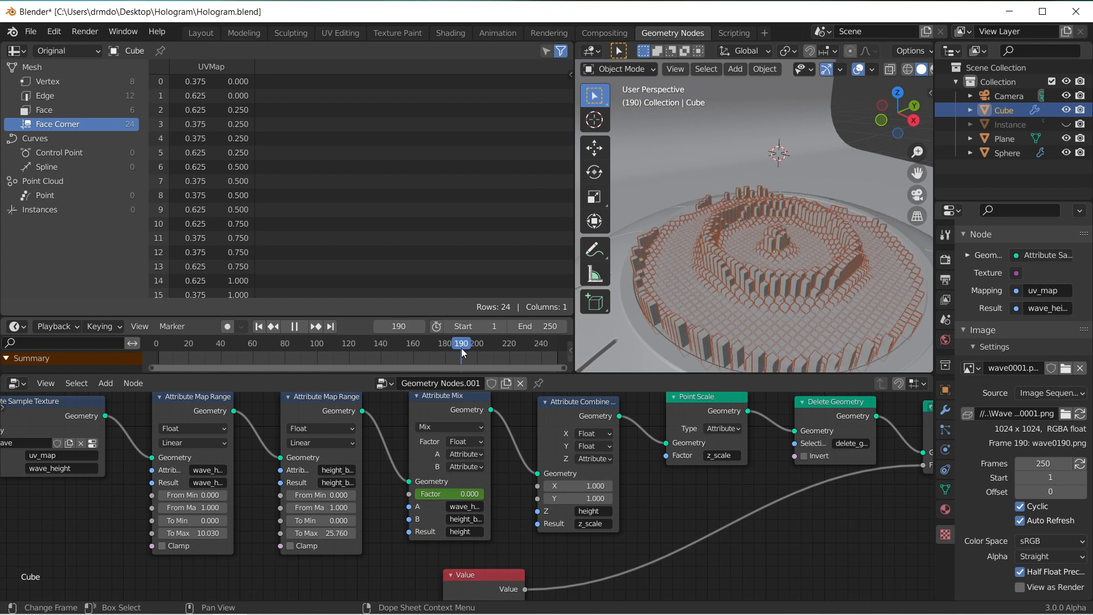
pyautogui.scroll(1, 268, 557)
pyautogui.moveTo(267, 557); pyautogui.dragTo(284, 570, button='middle')
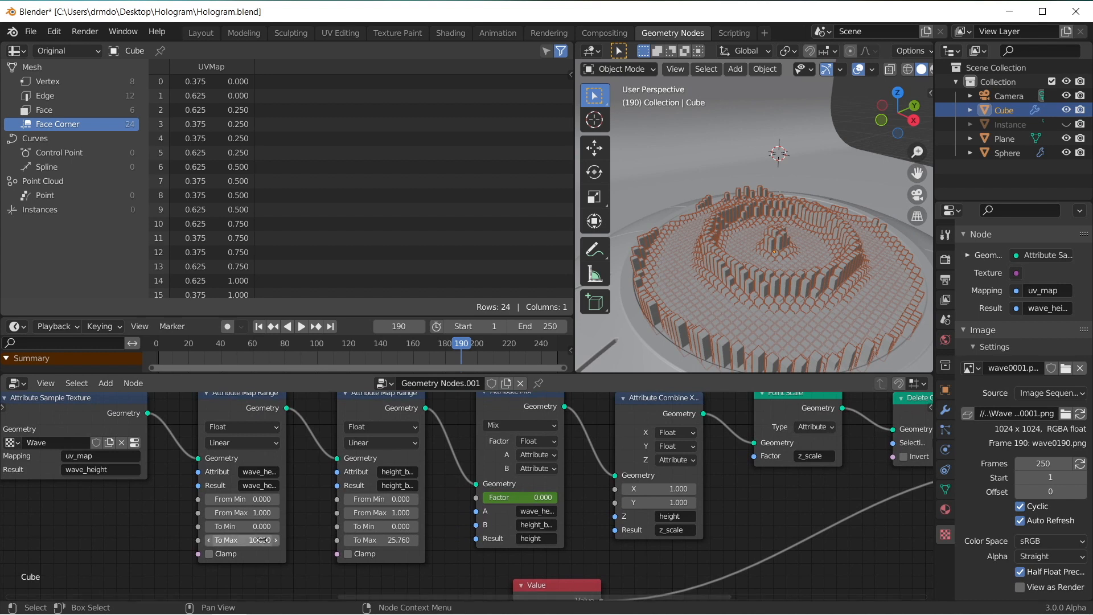
pyautogui.moveTo(228, 540); pyautogui.dragTo(248, 562, button='middle')
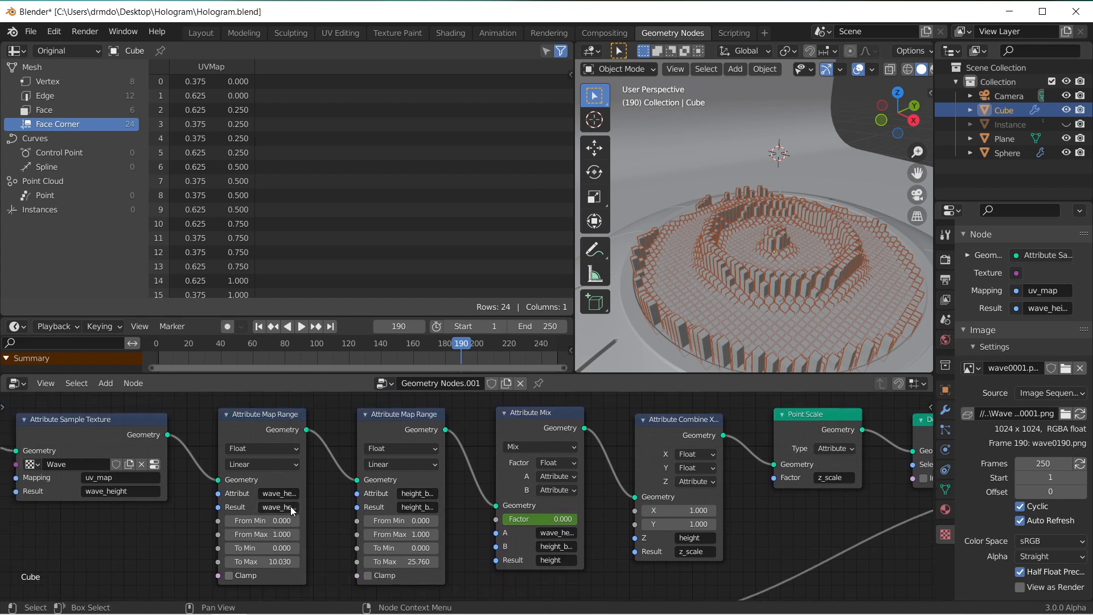
pyautogui.press('i')
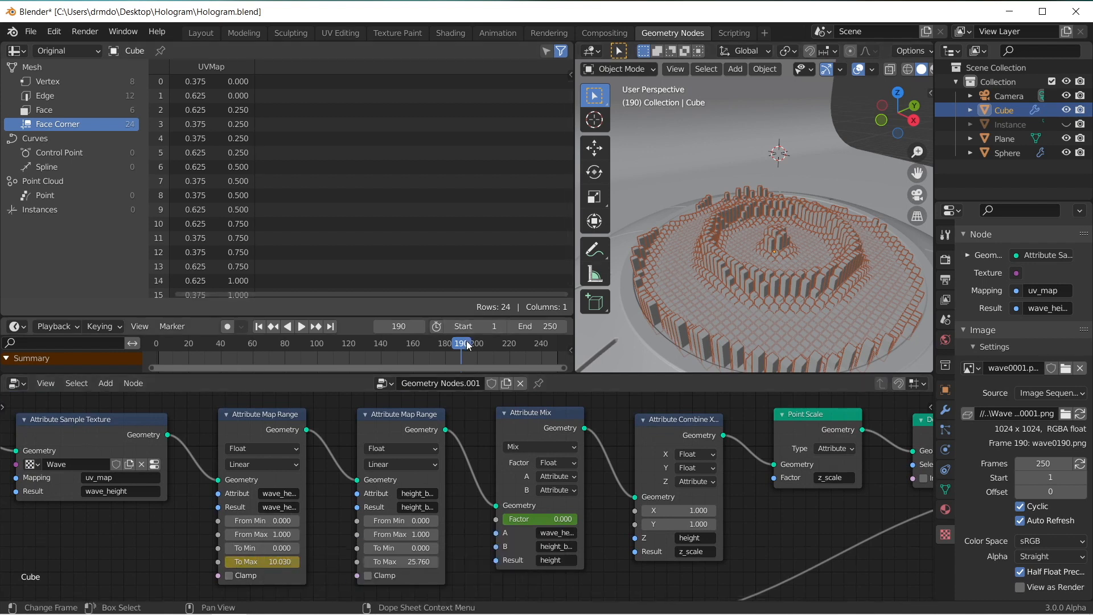
# Step: Keyframe the wave height Map Range's To Max at 0 on frame 220 so the waves flatten out
pyautogui.moveTo(466, 341); pyautogui.dragTo(509, 344)
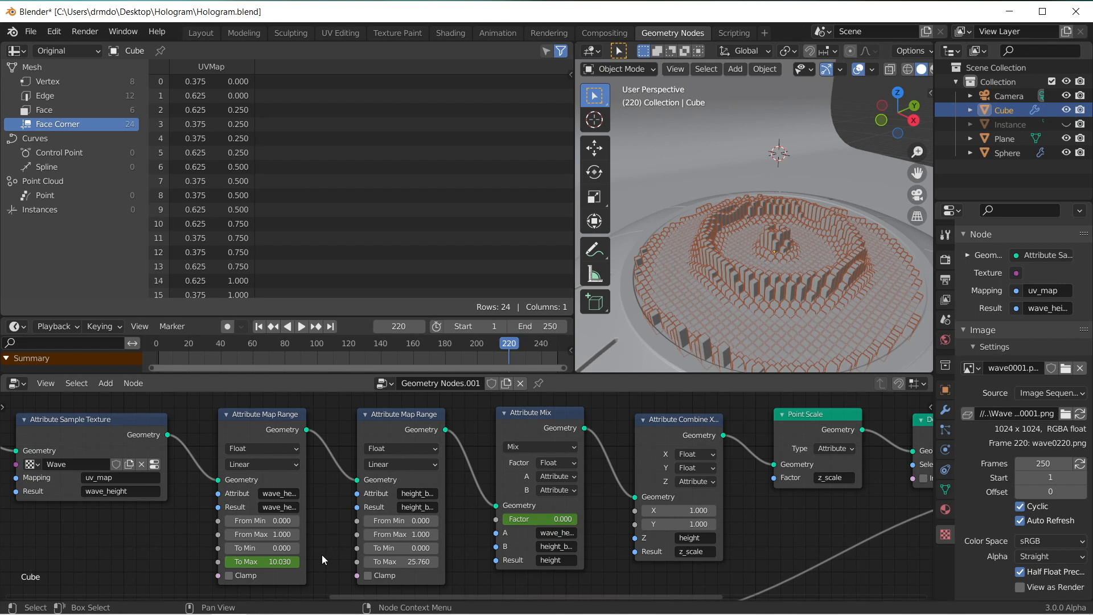
pyautogui.click(273, 561)
pyautogui.write('0')
pyautogui.press('Return')
pyautogui.press('i')
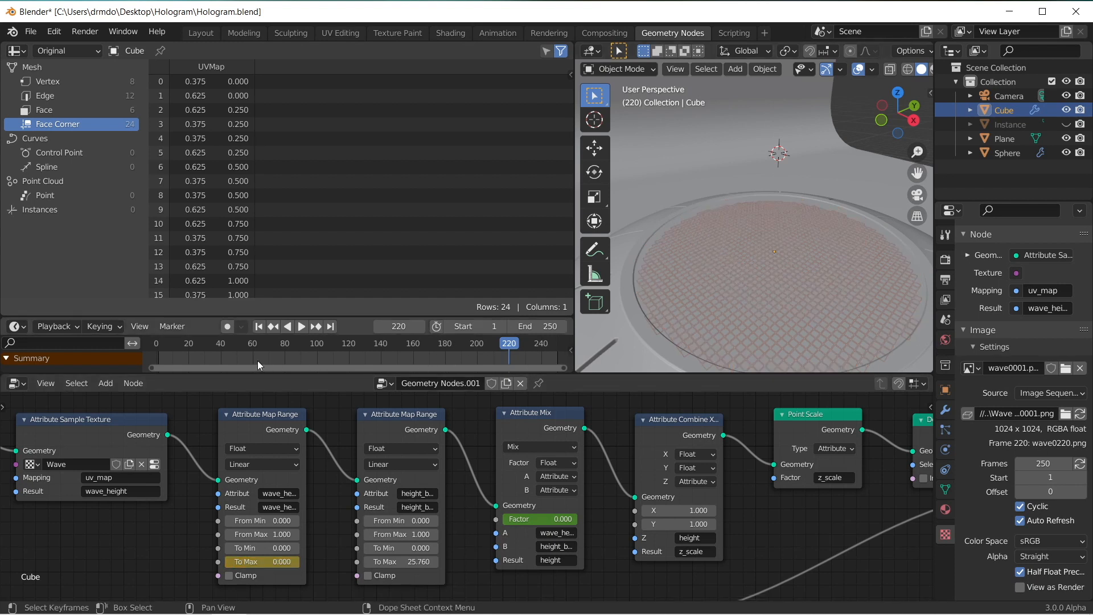
# Step: Set the timeline's playback sync mode to Frame Dropping
pyautogui.click(55, 326)
pyautogui.click(114, 353)
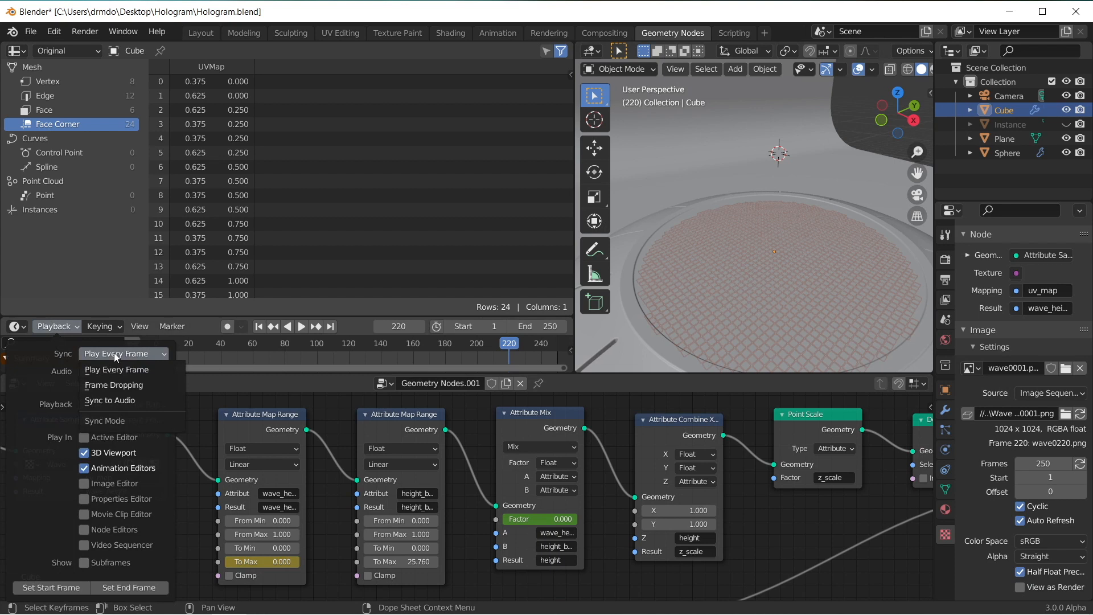
pyautogui.click(140, 390)
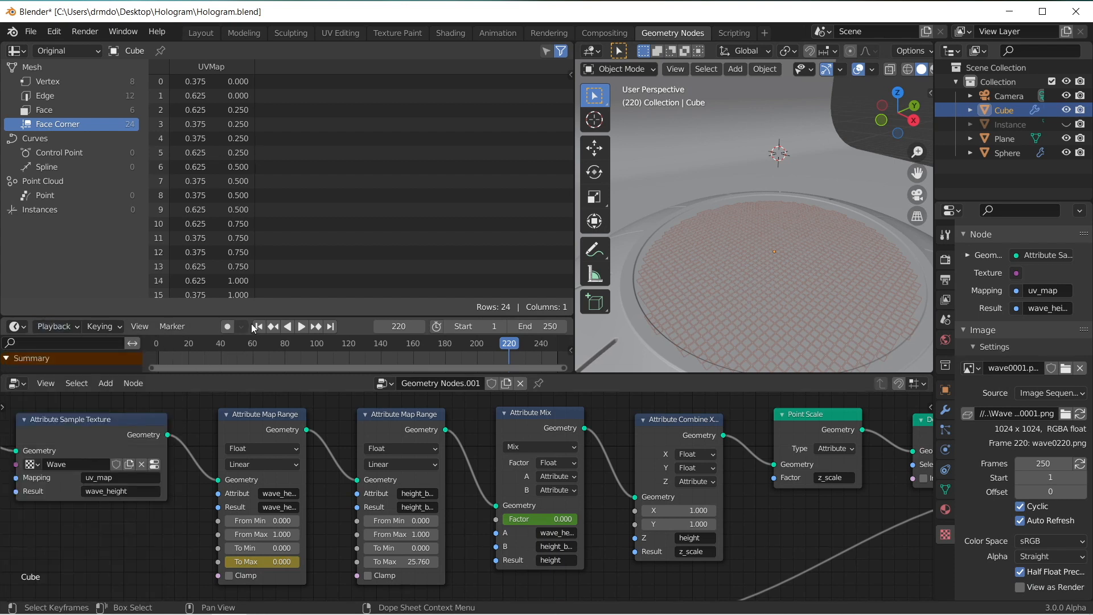
# Step: Play the animation from frame 1 to check how the ring waves fade out
pyautogui.click(260, 326)
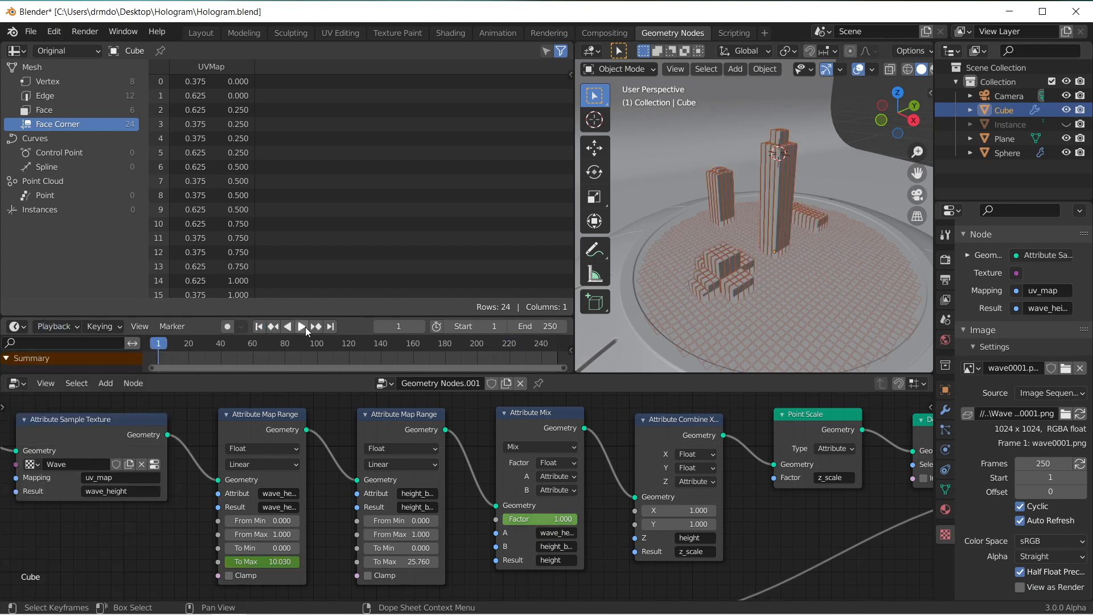
pyautogui.click(303, 326)
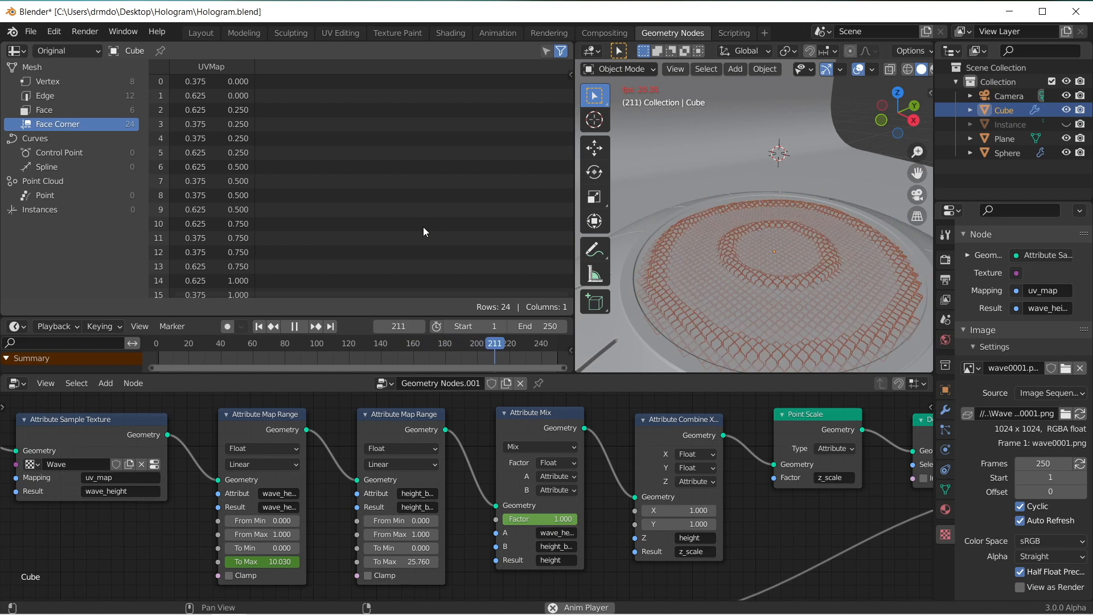
pyautogui.click(302, 327)
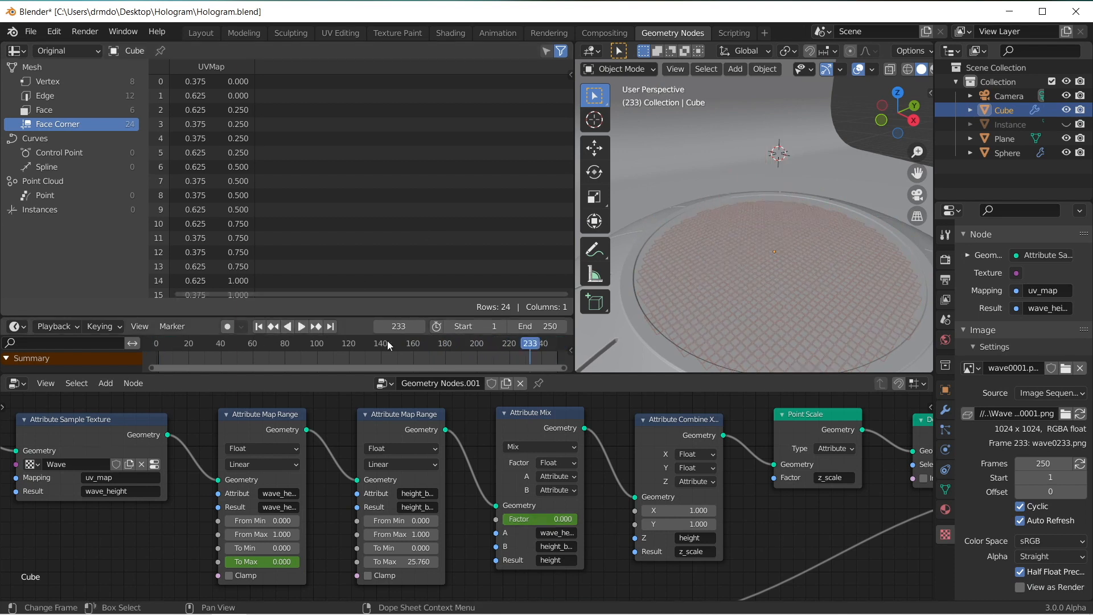
# Step: Move the wave Map Range's To Max keyframe at frame 190 to about frame 170 and replay the animation
pyautogui.click(515, 346)
pyautogui.click(266, 418)
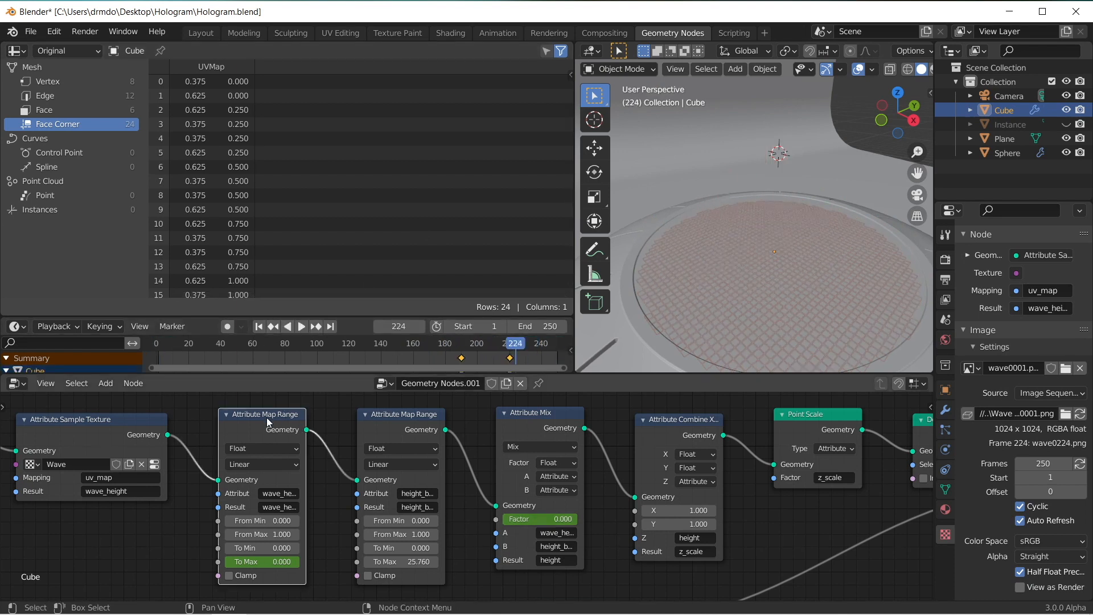
pyautogui.moveTo(512, 346); pyautogui.dragTo(430, 357)
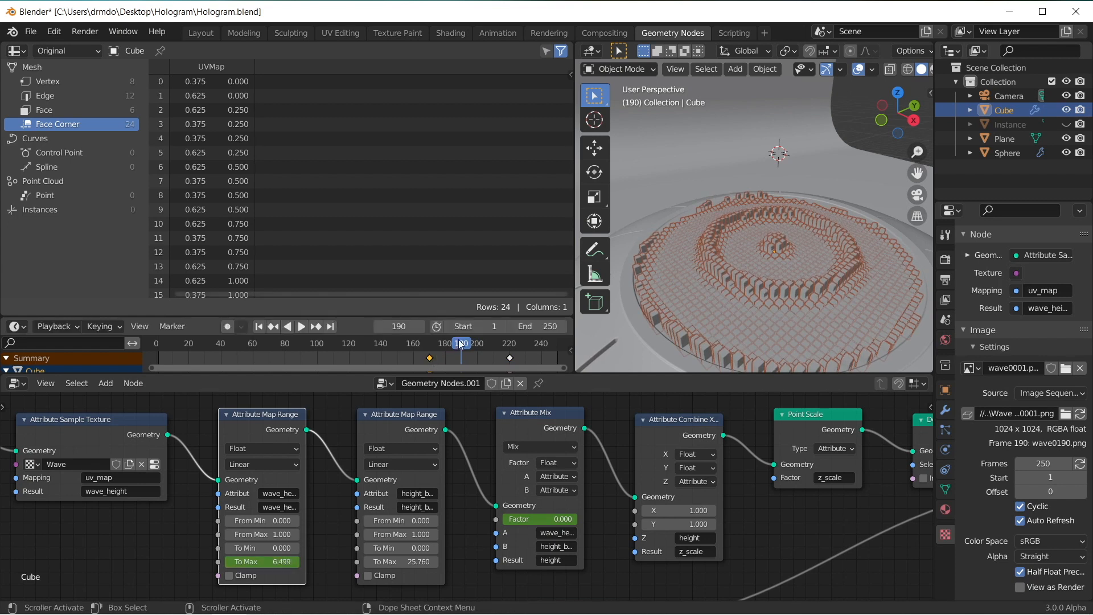
pyautogui.click(363, 343)
pyautogui.click(305, 326)
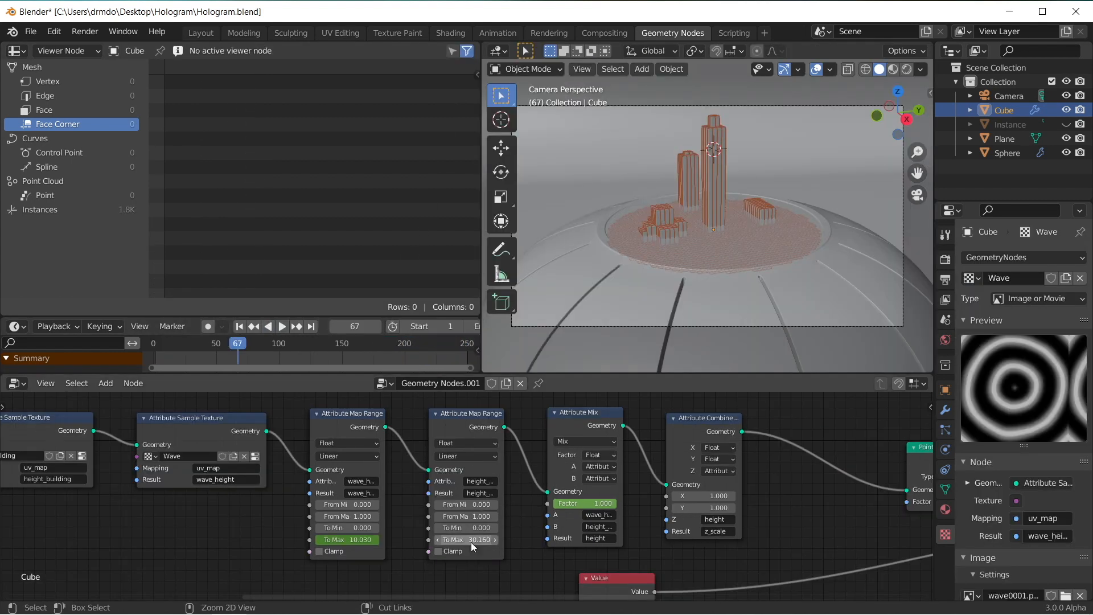
# Step: Set the building height Map Range's To Max to 30.810 and reframe the camera slightly with walk navigation
pyautogui.moveTo(470, 542)
pyautogui.mouseDown()
pyautogui.moveTo(450, 542)
pyautogui.moveTo(487, 540)
pyautogui.moveTo(455, 539)
pyautogui.mouseUp()
pyautogui.hotkey('shift', '`')
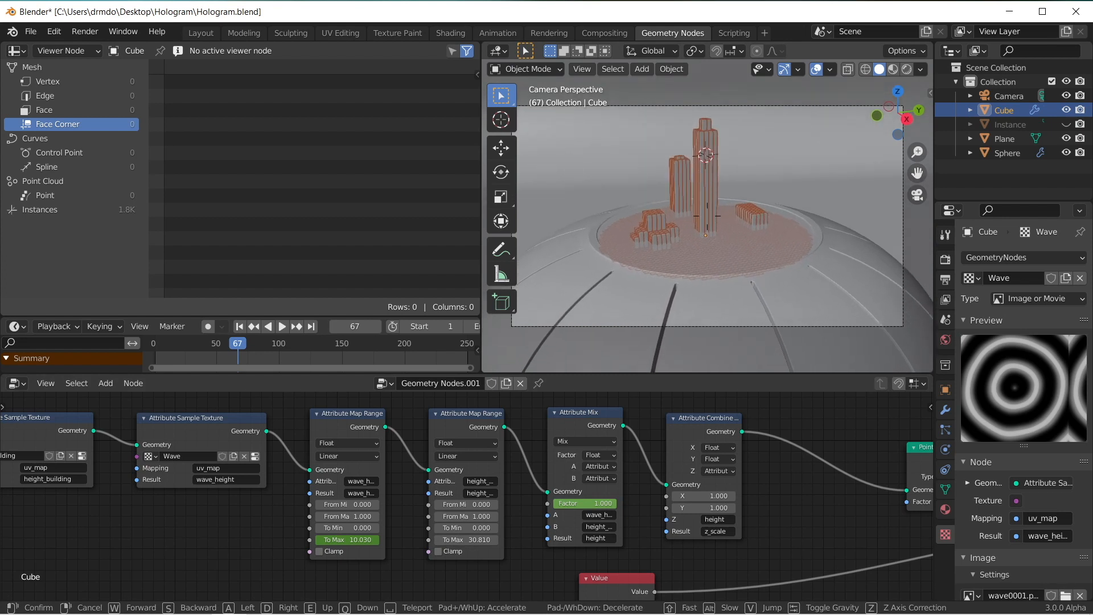
pyautogui.click(661, 239)
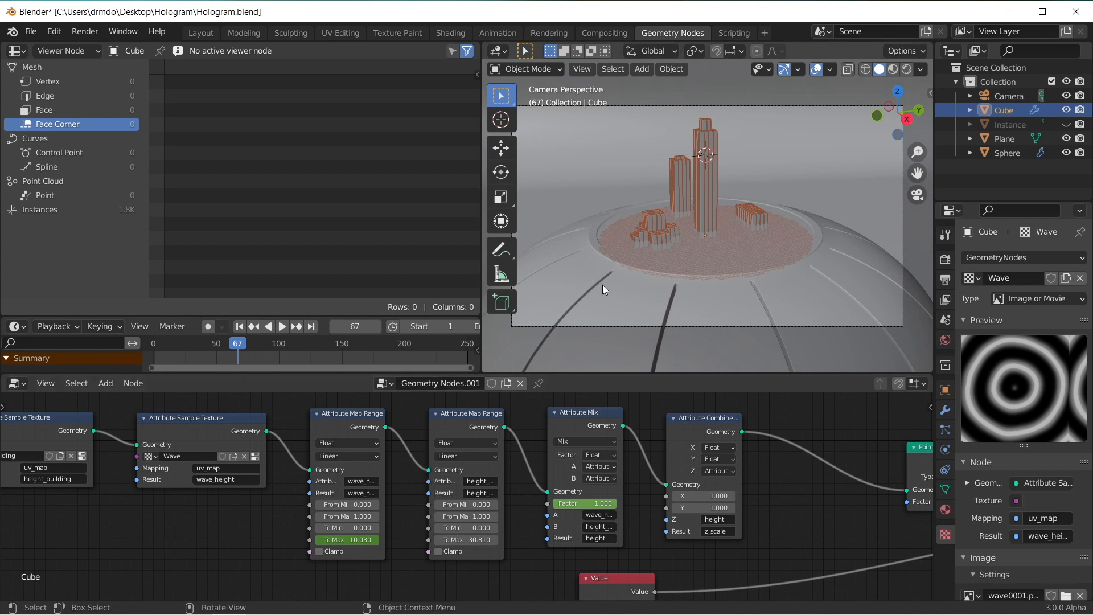
# Step: Go to frame 172 and set both Vertices X and Vertices Y of the Grid node to 150
pyautogui.moveTo(353, 342); pyautogui.dragTo(369, 343)
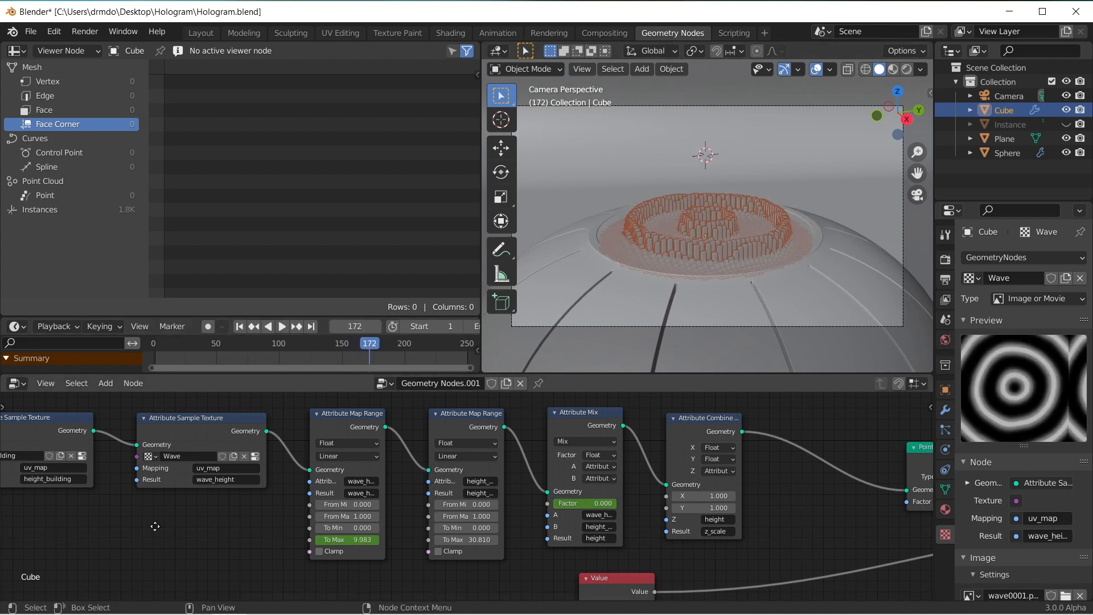
pyautogui.moveTo(144, 526); pyautogui.dragTo(646, 518, button='middle')
pyautogui.moveTo(162, 521); pyautogui.dragTo(319, 512, button='middle')
pyautogui.doubleClick(315, 487)
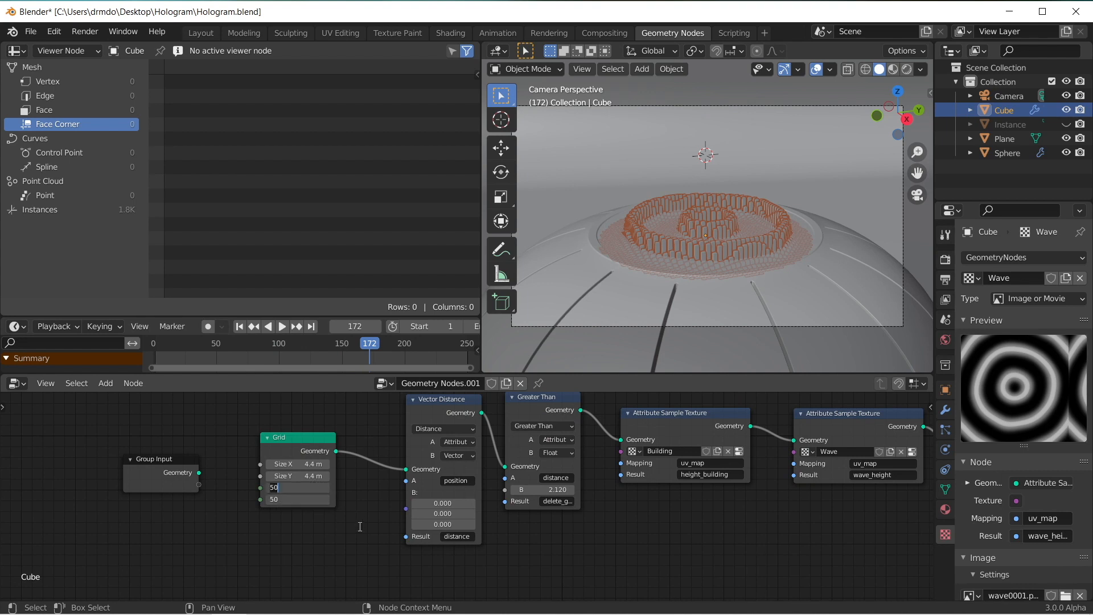
pyautogui.write('-5')
pyautogui.press('BackSpace')
pyautogui.press('BackSpace')
pyautogui.write('150')
pyautogui.press('Return')
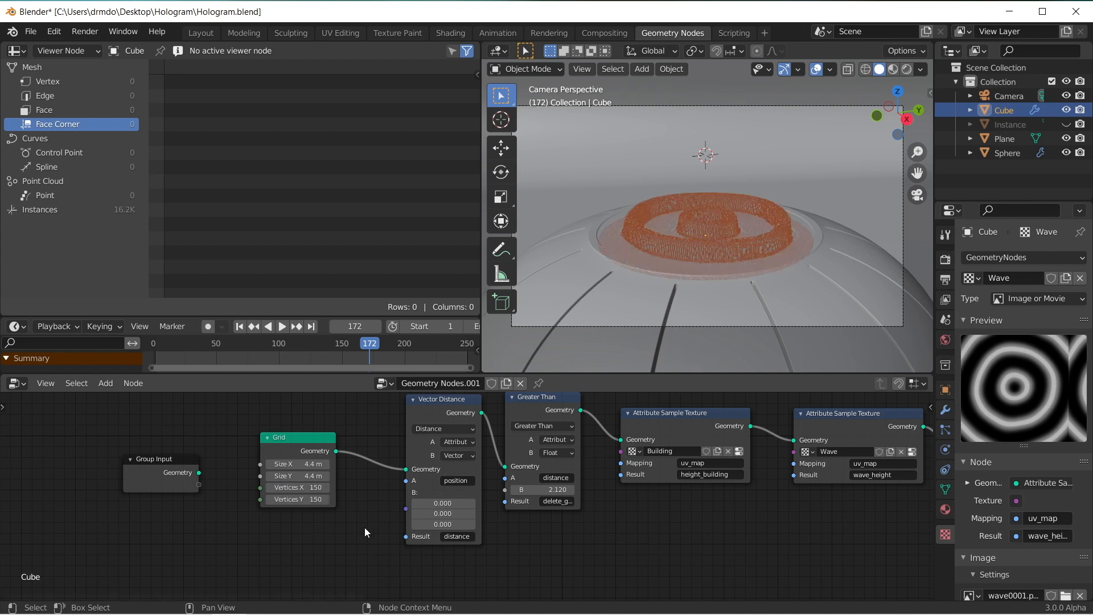
# Step: Locate the Value node and inspect the spacing of the cubes from the top view in wireframe shading
pyautogui.scroll(-4, 650, 469)
pyautogui.moveTo(650, 470); pyautogui.dragTo(216, 462, button='middle')
pyautogui.moveTo(609, 485); pyautogui.dragTo(451, 445, button='middle')
pyautogui.scroll(3, 536, 486)
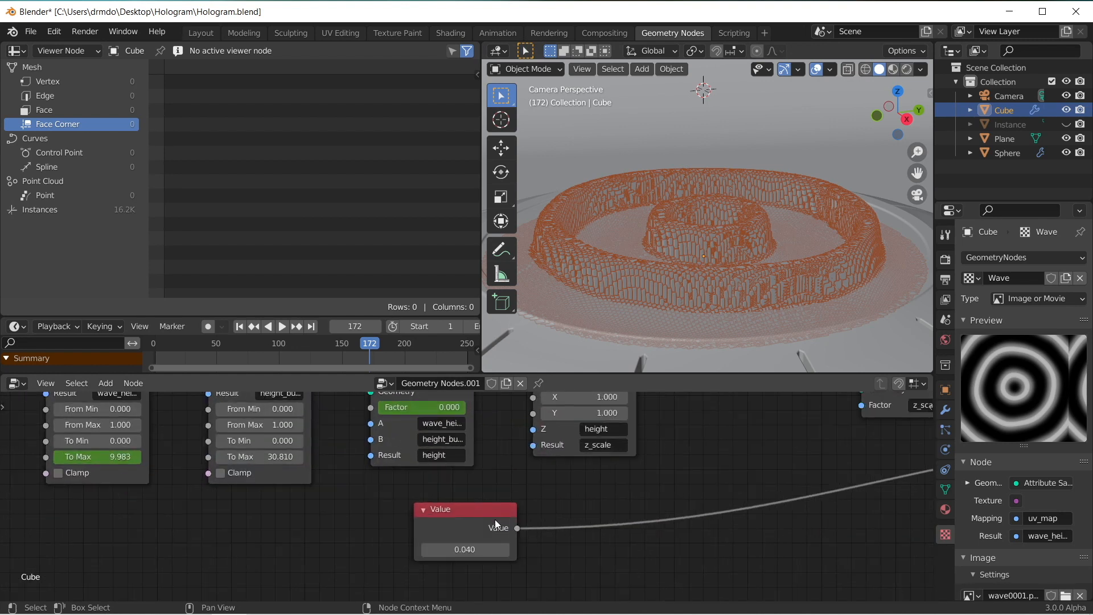
pyautogui.click(894, 93)
pyautogui.scroll(2, 814, 114)
pyautogui.scroll(4, 750, 172)
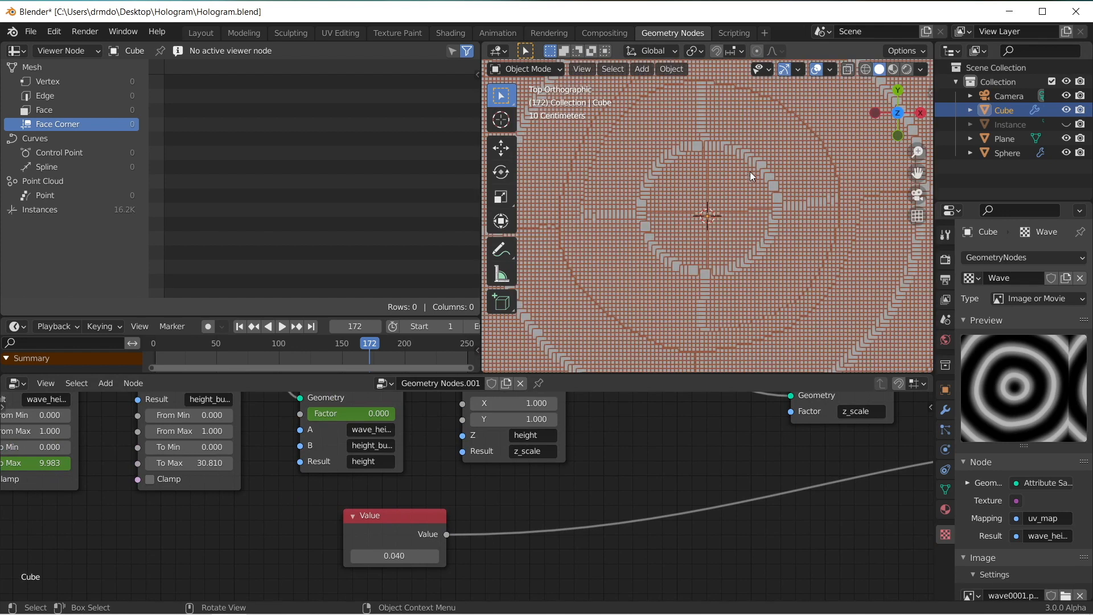
pyautogui.click(861, 71)
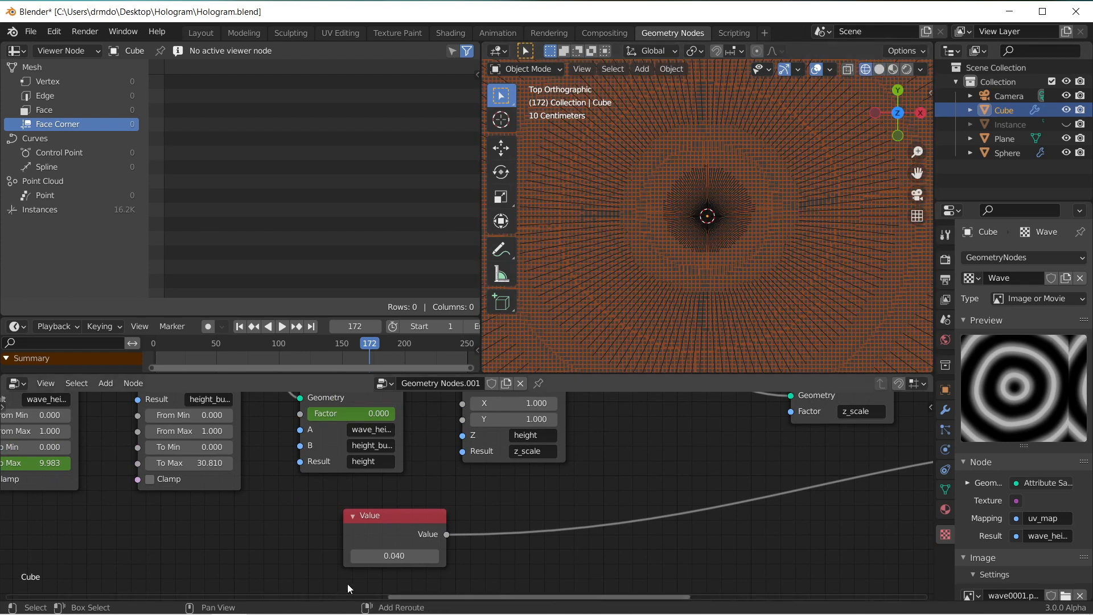
# Step: Set the Value node that controls the cube instance scale to 0.04/3
pyautogui.click(414, 557)
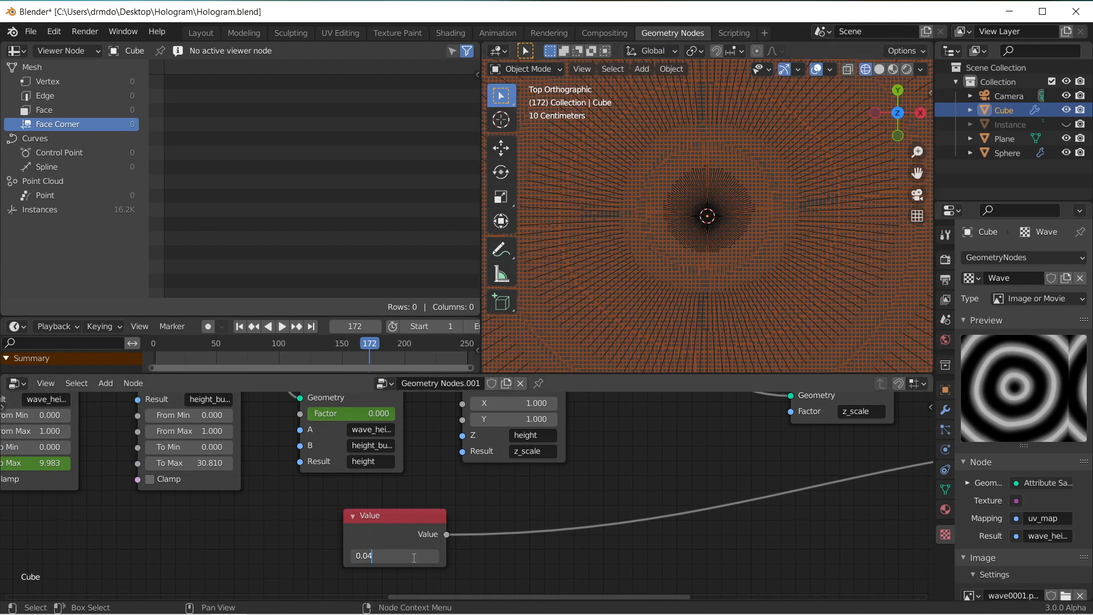
pyautogui.press('Return')
pyautogui.moveTo(414, 558); pyautogui.dragTo(603, 522, button='middle')
pyautogui.scroll(-3, 604, 521)
pyautogui.click(596, 523)
pyautogui.click(596, 523)
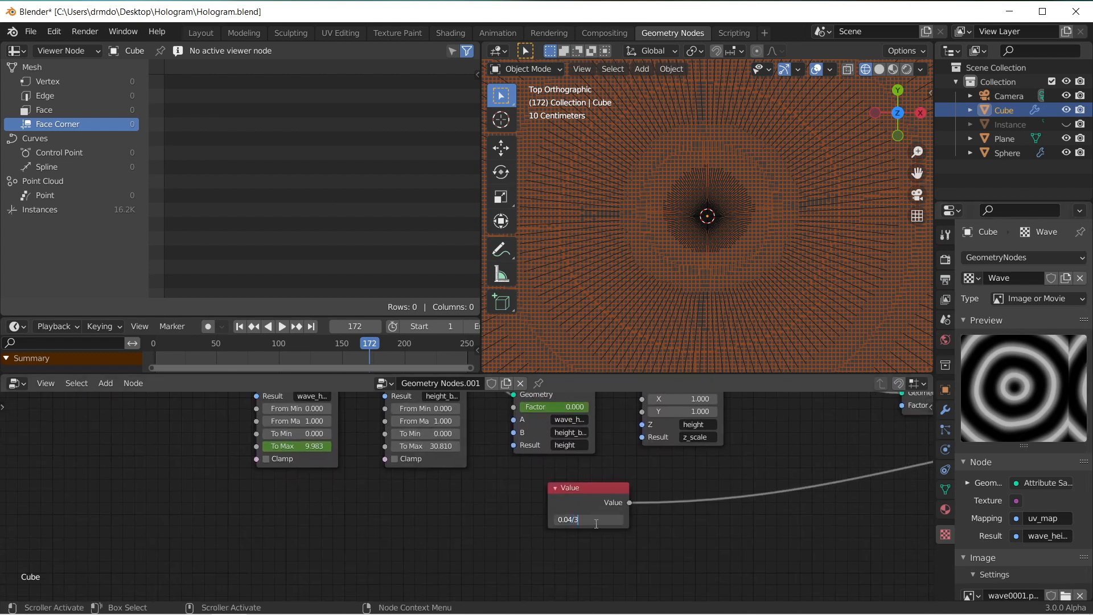
pyautogui.press('Return')
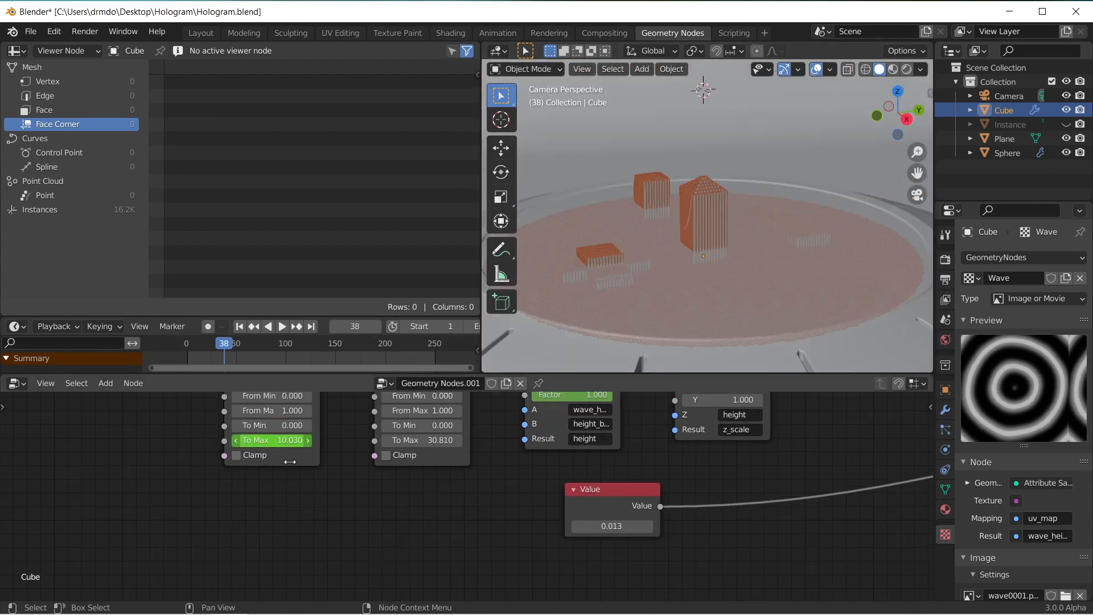
# Step: Raise the building height Map Range's To Max to 74.720 and inspect the buildings up close
pyautogui.scroll(2, 307, 445)
pyautogui.moveTo(307, 444); pyautogui.dragTo(379, 530, button='middle')
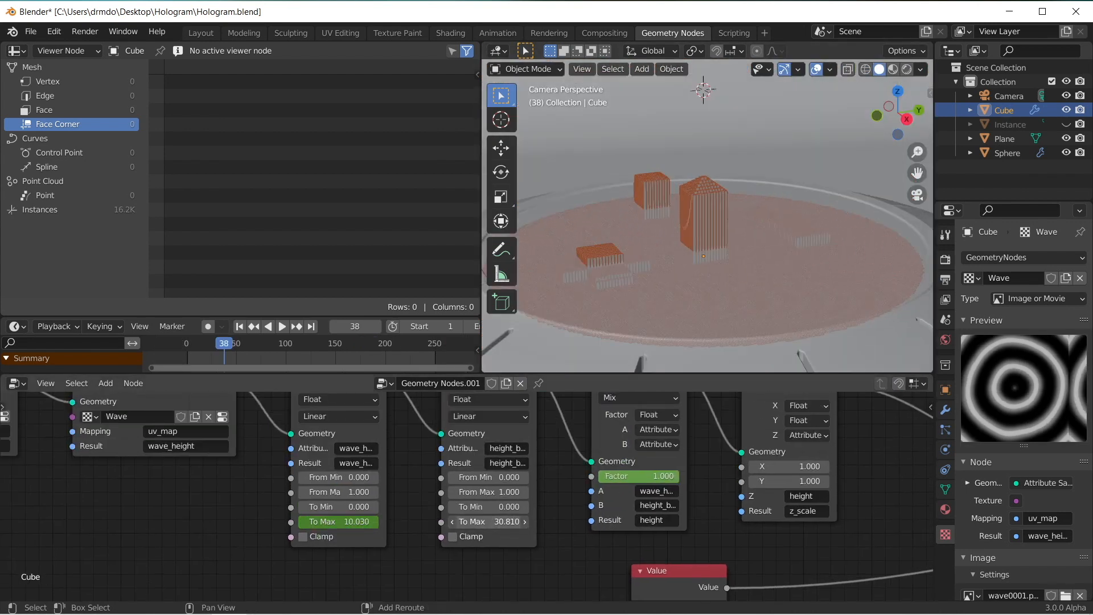
pyautogui.moveTo(489, 521); pyautogui.dragTo(540, 521)
pyautogui.moveTo(743, 183); pyautogui.dragTo(768, 260, button='middle')
pyautogui.scroll(10, 747, 208)
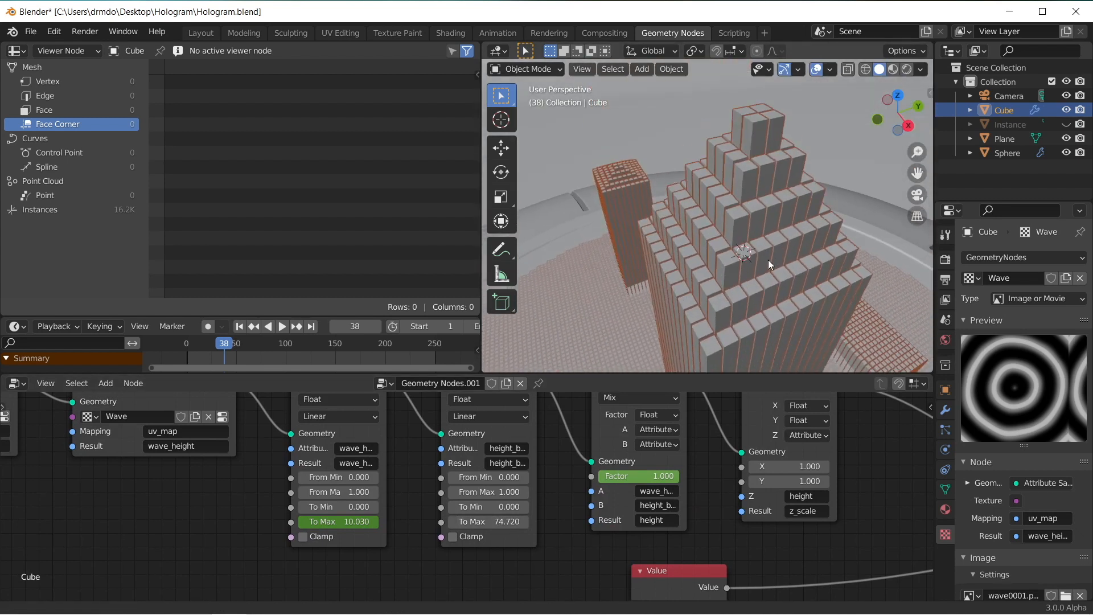
pyautogui.scroll(-8, 721, 217)
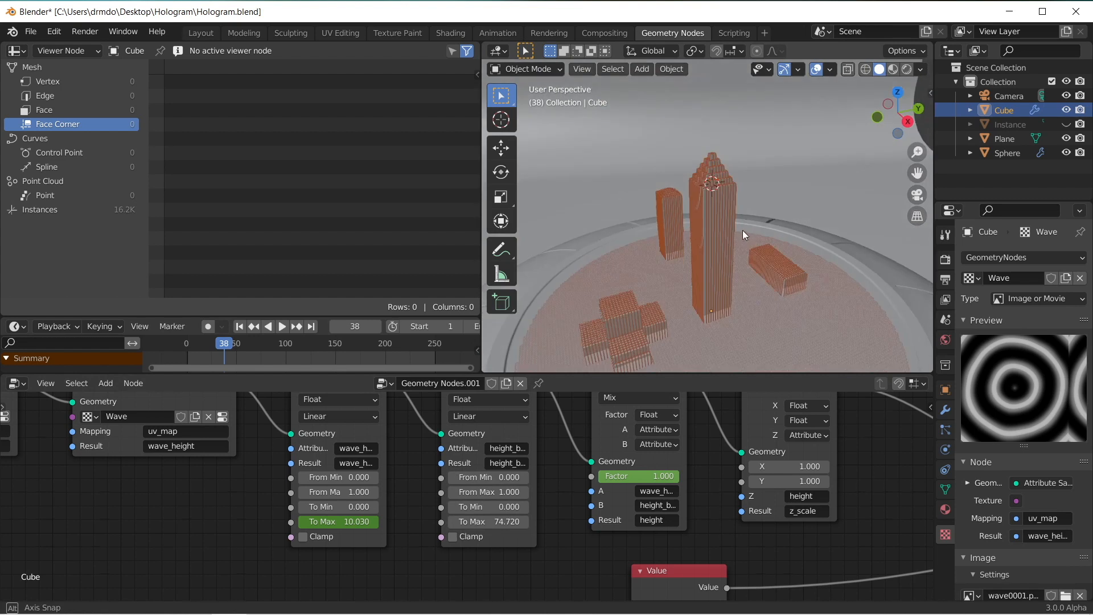
pyautogui.scroll(5, 715, 187)
pyautogui.moveTo(715, 187); pyautogui.dragTo(685, 191, button='middle')
pyautogui.scroll(-6, 685, 190)
# Step: Set the building height Map Range's To Max to 100 and check the buildings through the camera
pyautogui.doubleClick(493, 521)
pyautogui.write('100')
pyautogui.press('Return')
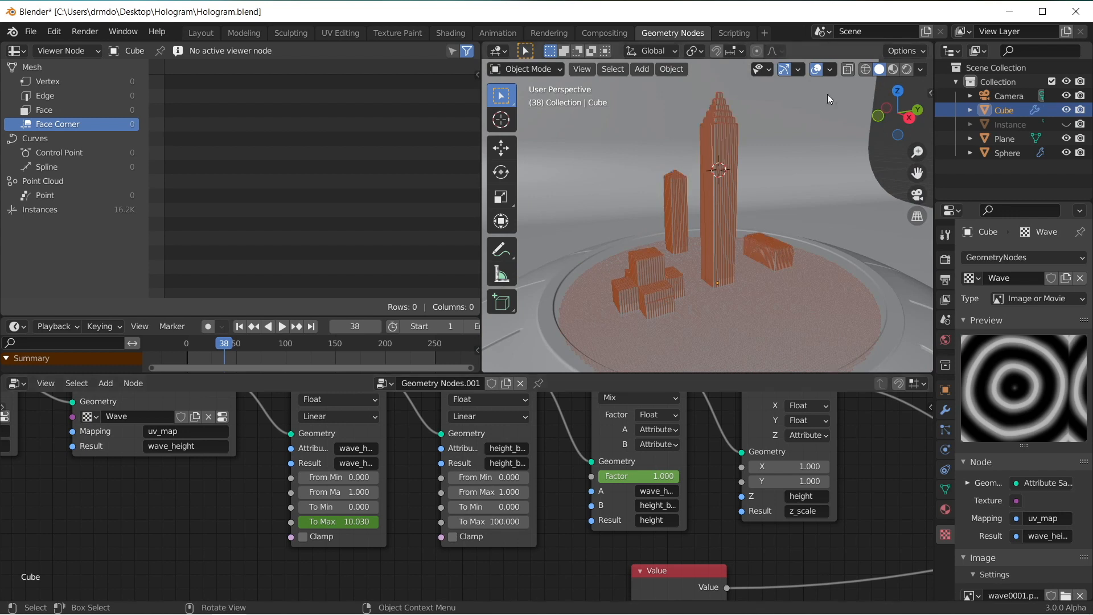
pyautogui.press('KP_0')
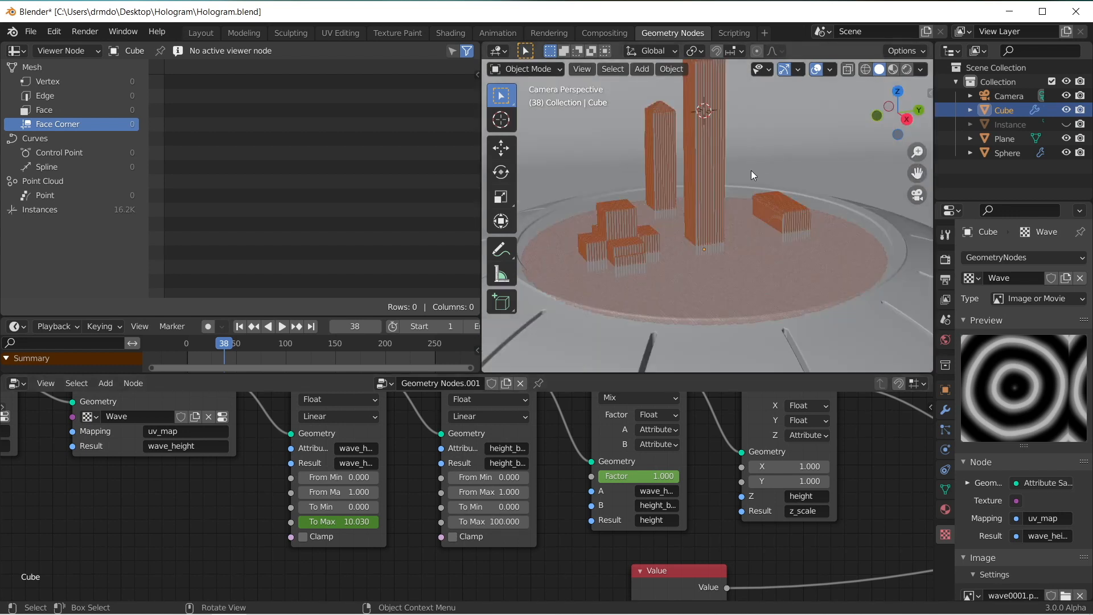
# Step: Set the building height Map Range's To Max to 90 and play the animation in the camera view
pyautogui.doubleClick(492, 521)
pyautogui.write('90')
pyautogui.press('Return')
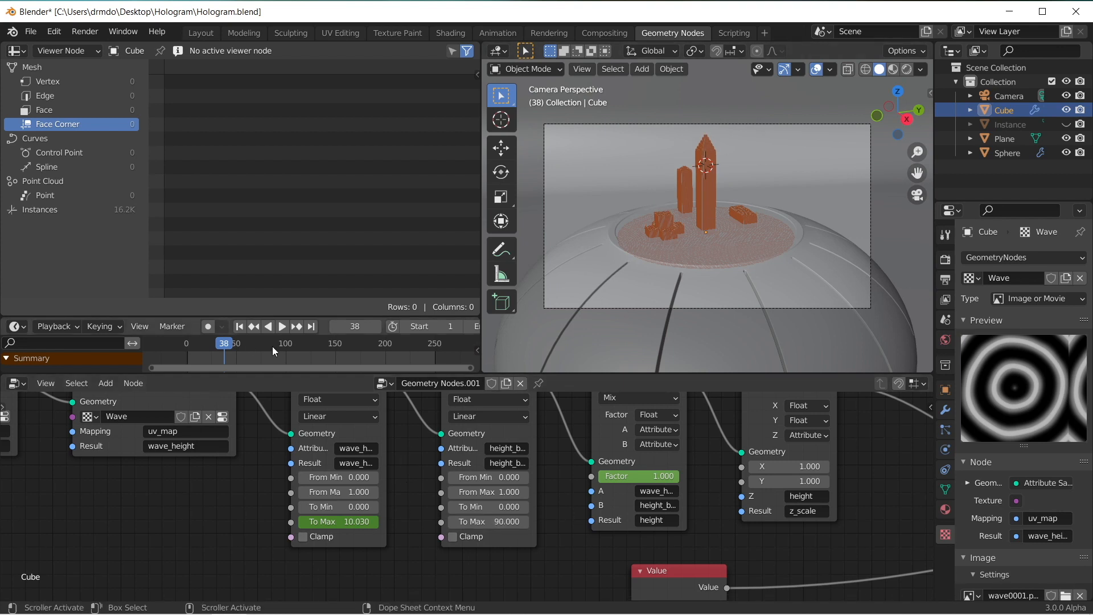
pyautogui.press('space')
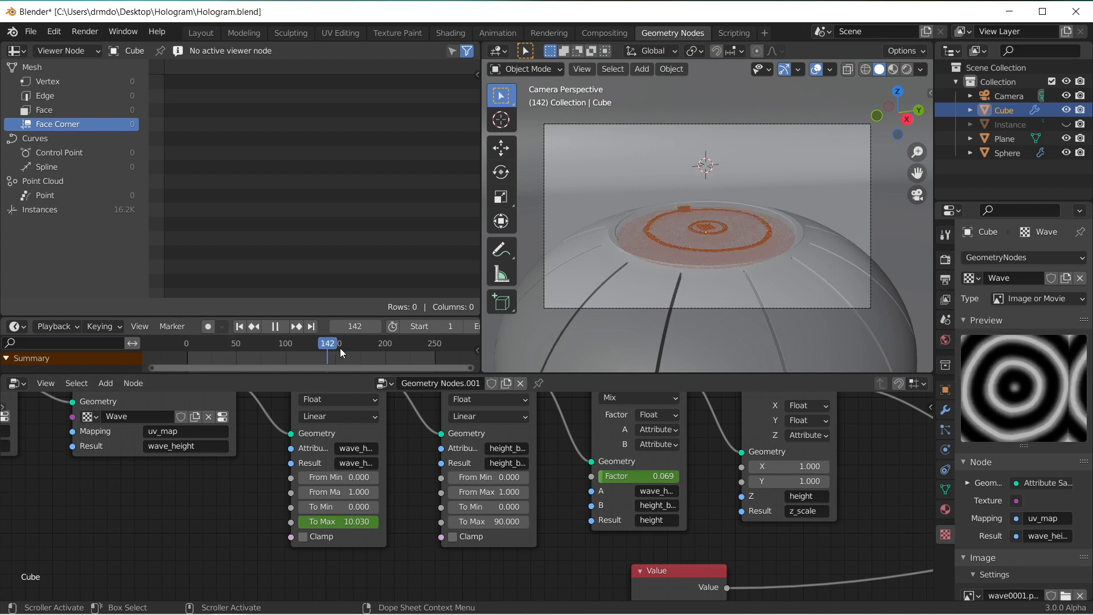
# Step: Stop the playback, enlarge the timeline area to expose the Cube's keyframes and go to frame 170
pyautogui.press('space')
pyautogui.moveTo(482, 335); pyautogui.dragTo(571, 333)
pyautogui.moveTo(501, 375); pyautogui.dragTo(495, 428)
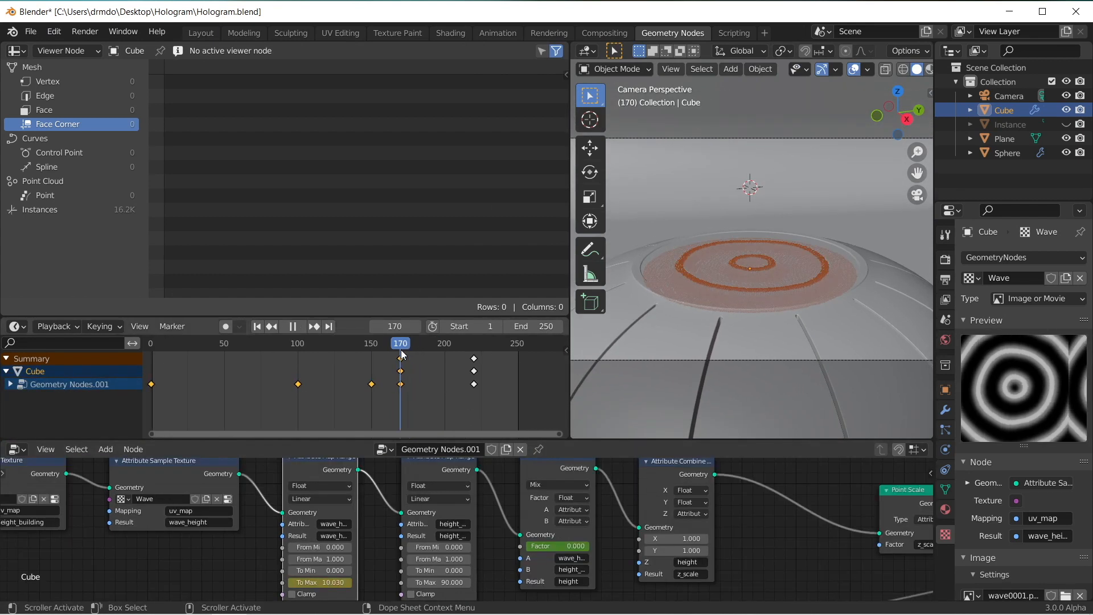
pyautogui.press('space')
# Step: Raise the wave height Map Range's To Max to 23.130 and keyframe it at frame 170
pyautogui.moveTo(313, 581); pyautogui.dragTo(367, 580)
pyautogui.moveTo(776, 163); pyautogui.dragTo(786, 268, button='middle')
pyautogui.scroll(-4, 790, 285)
pyautogui.scroll(5, 783, 289)
pyautogui.scroll(2, 742, 243)
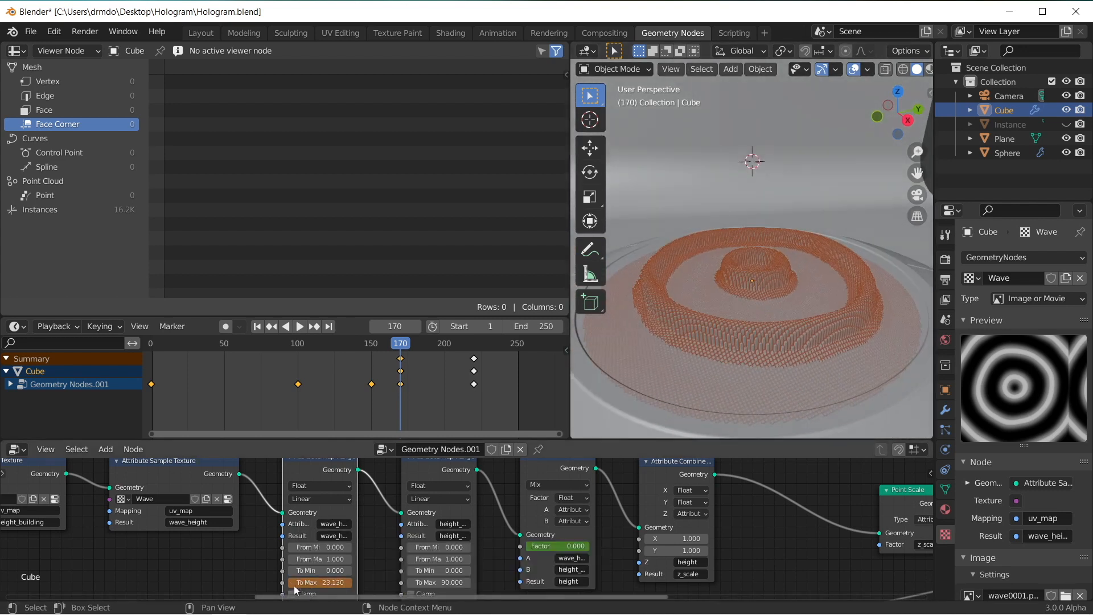
pyautogui.press('i')
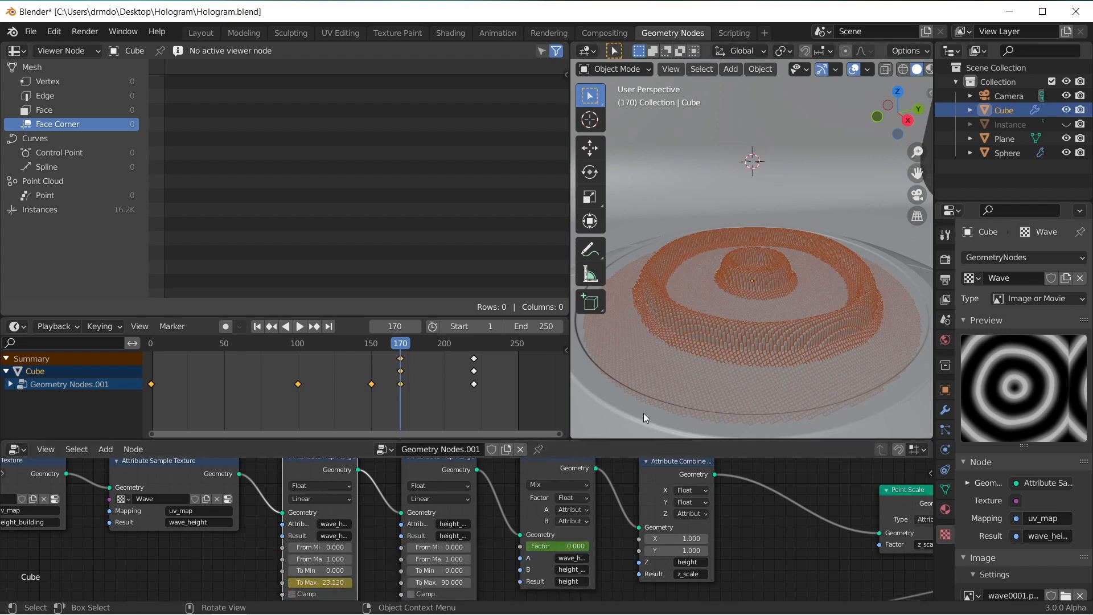
# Step: Switch to the Layout workspace, deselect the hologram Cube and play the animation from the first frame in the camera view
pyautogui.click(214, 31)
pyautogui.moveTo(484, 293); pyautogui.dragTo(496, 263, button='middle')
pyautogui.scroll(4, 503, 373)
pyautogui.click(424, 568)
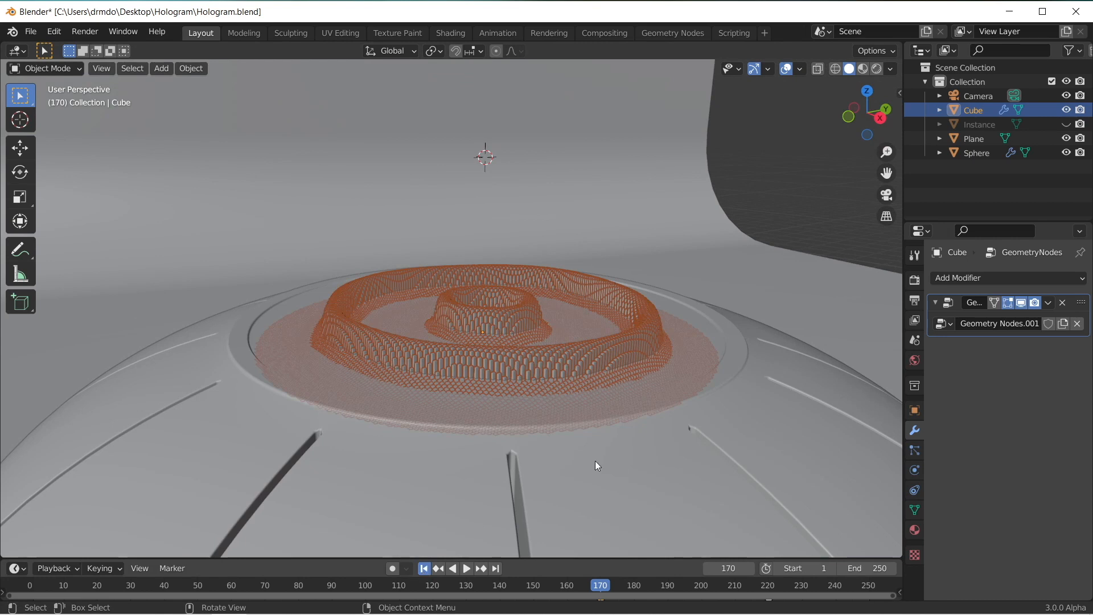
pyautogui.click(595, 460)
pyautogui.click(466, 568)
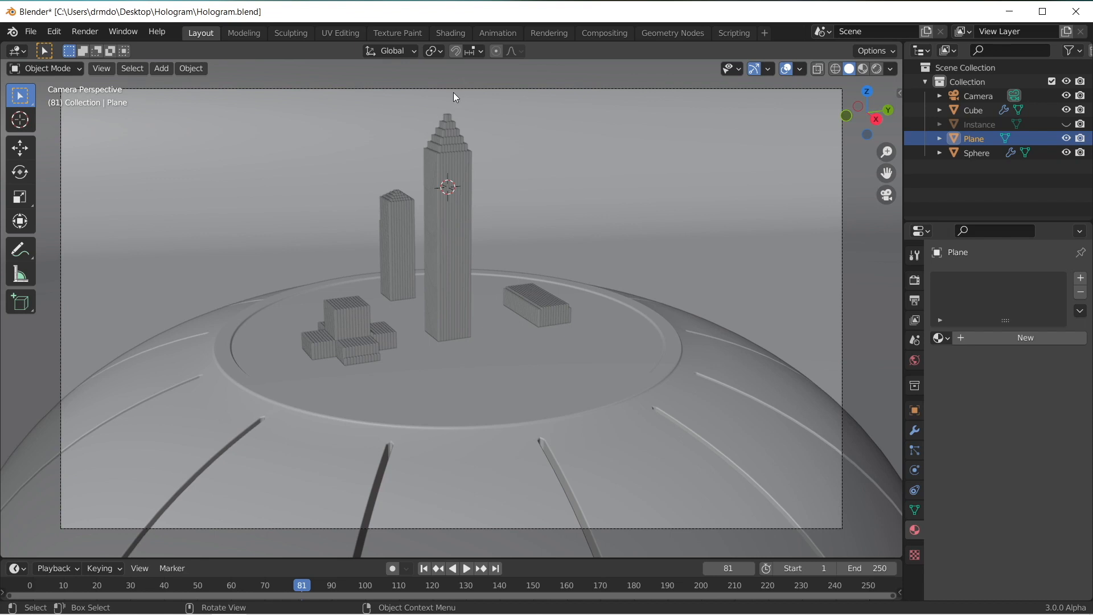
# Step: Assign the existing Inner material to the Instance cube and check it briefly in material preview shading
pyautogui.click(981, 124)
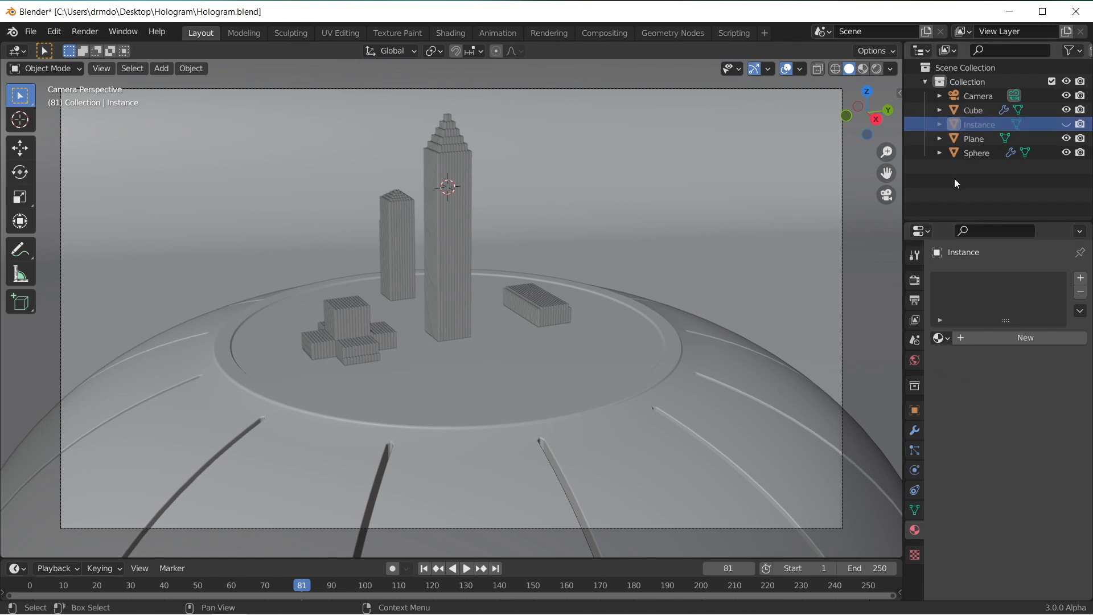
pyautogui.click(942, 339)
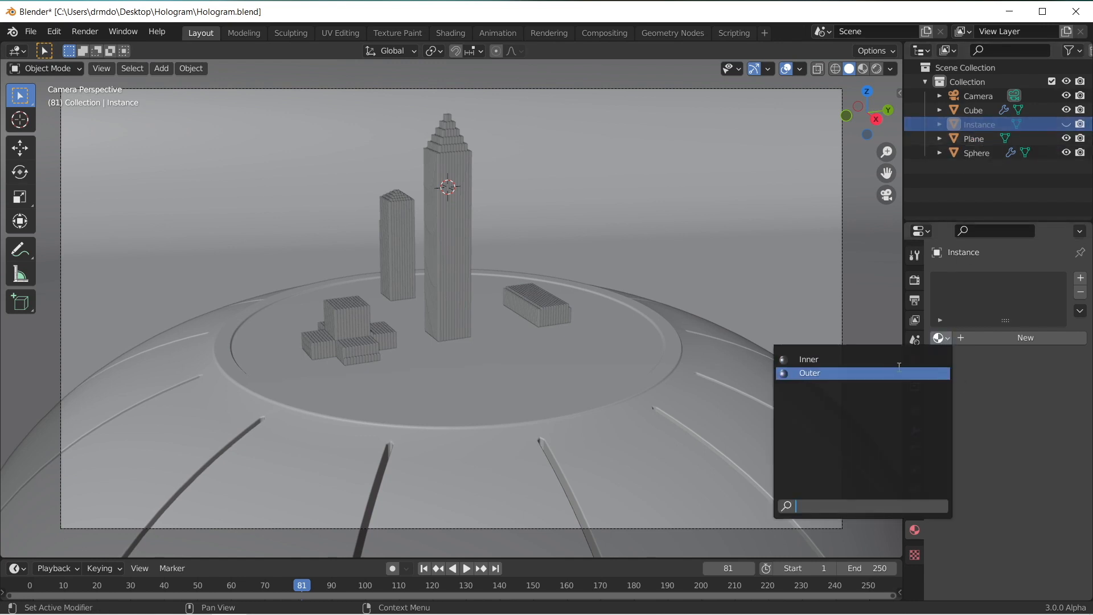
pyautogui.click(893, 360)
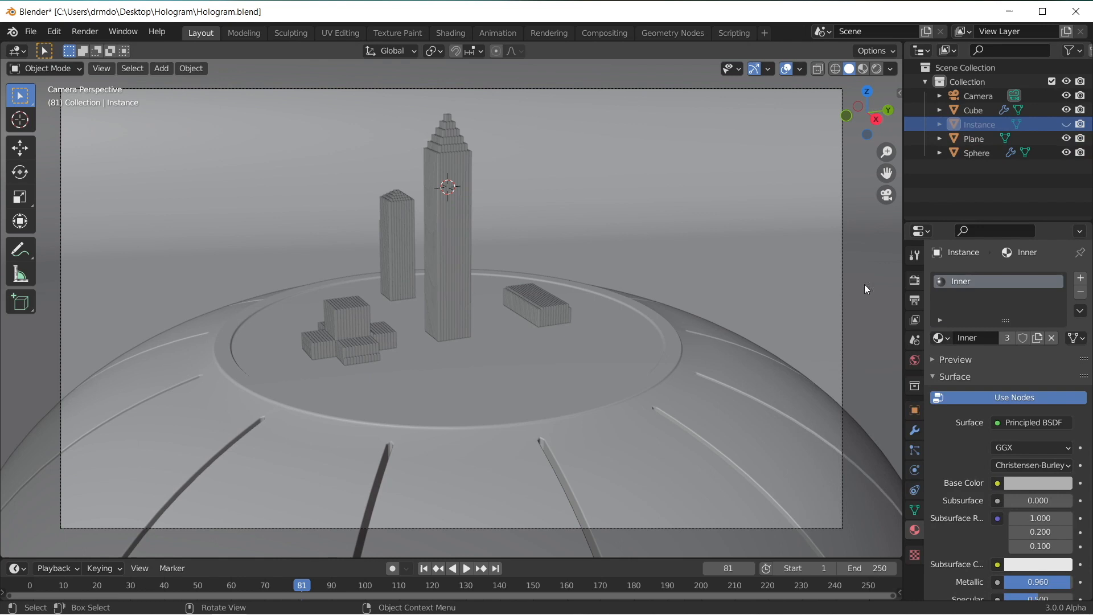
pyautogui.click(865, 70)
pyautogui.click(720, 218)
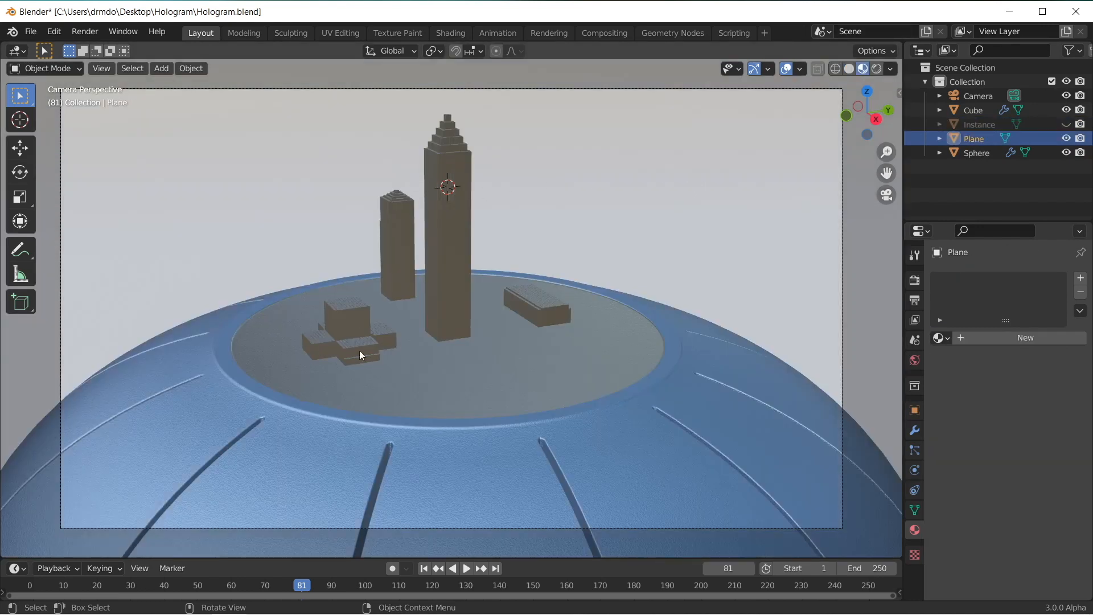
pyautogui.click(849, 68)
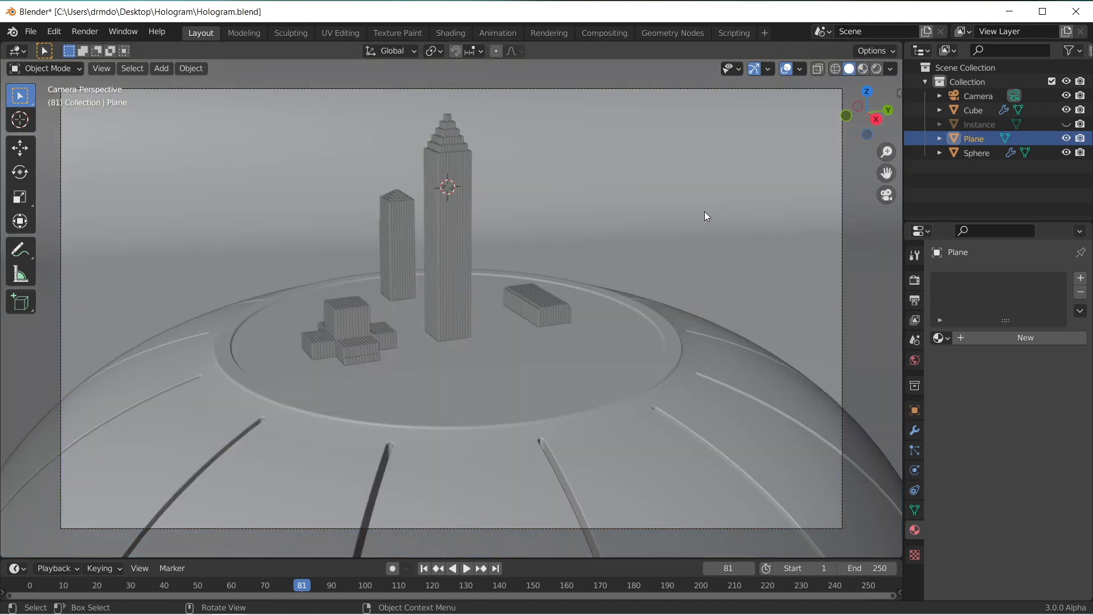
# Step: Give the World color an Environment Texture and load greenwich_park_03_4k.exr into it
pyautogui.click(913, 361)
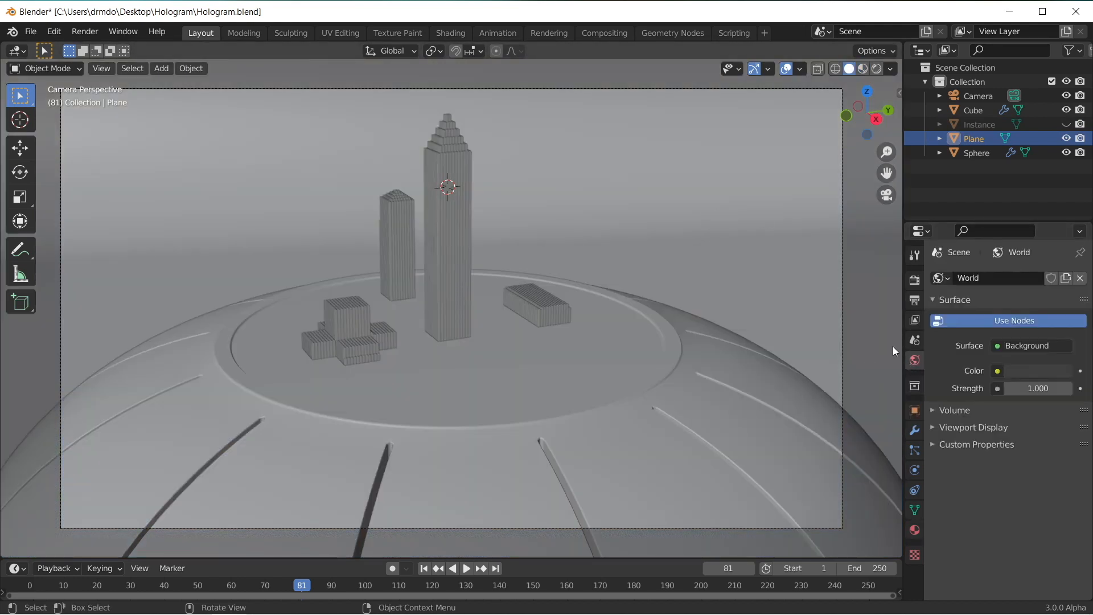
pyautogui.click(998, 371)
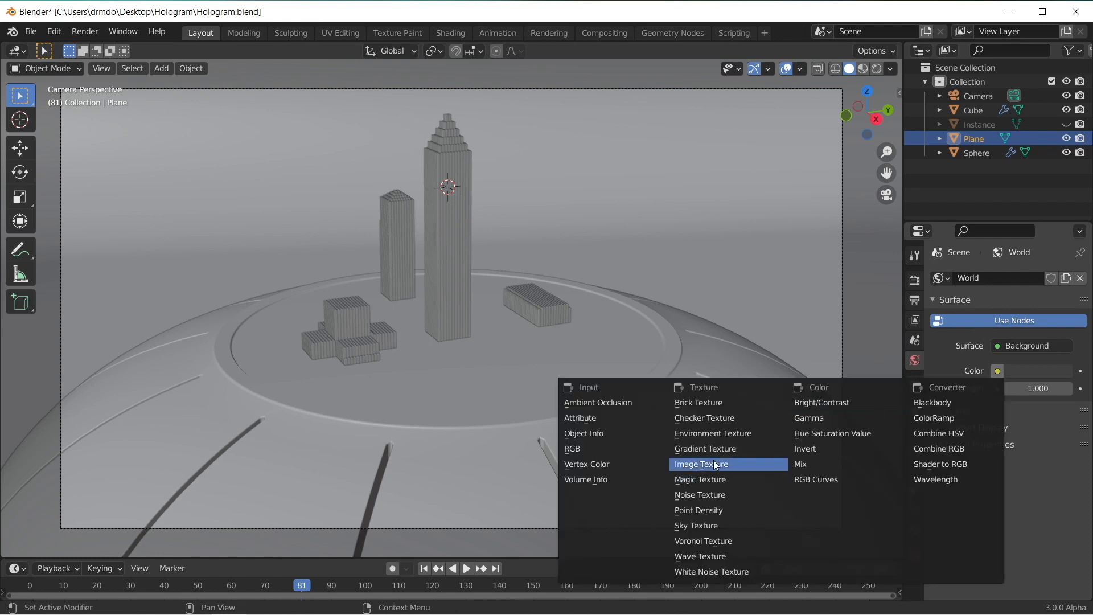
pyautogui.click(713, 433)
pyautogui.click(1053, 389)
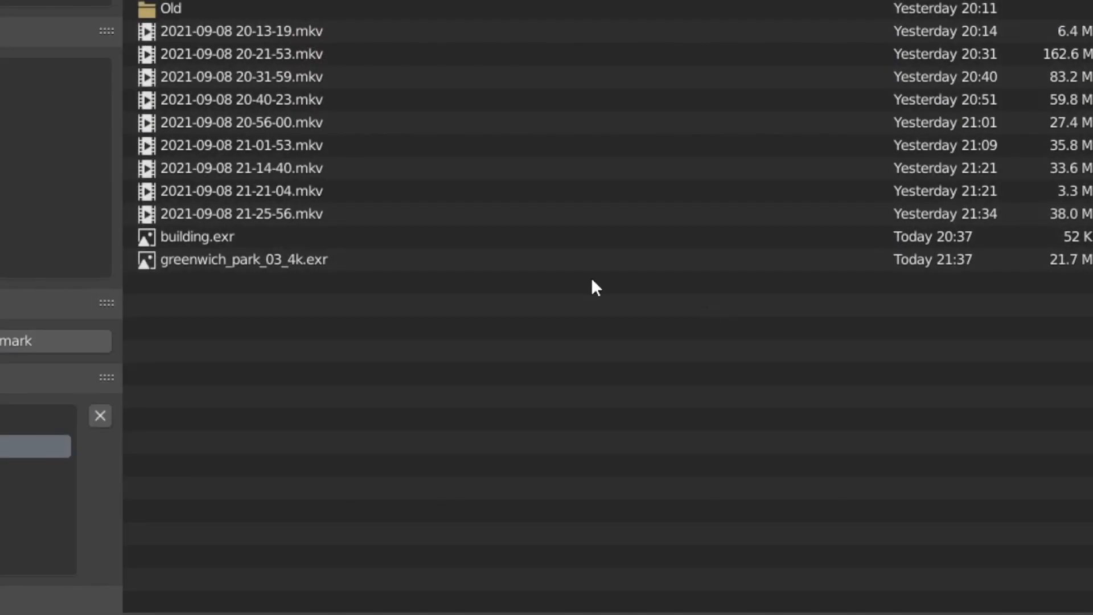
pyautogui.click(297, 268)
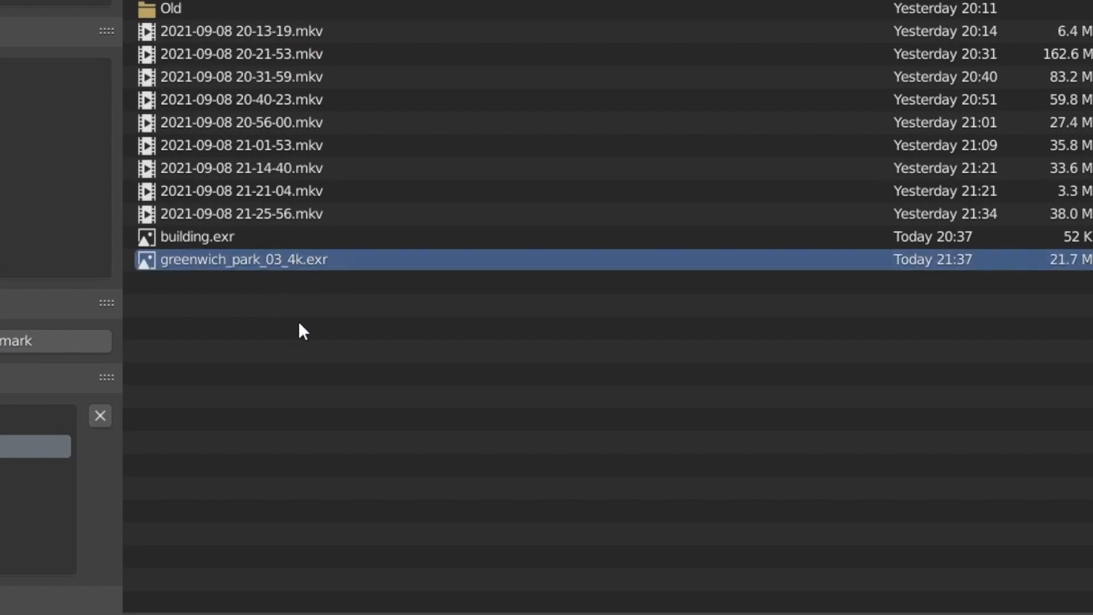
pyautogui.doubleClick(312, 259)
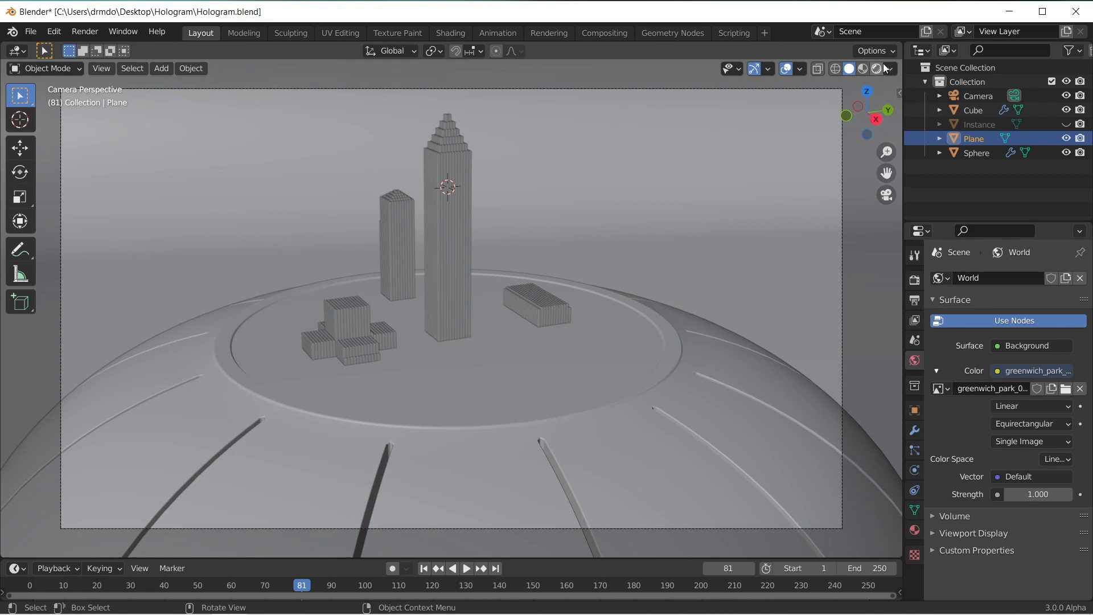
# Step: Preview the scene in rendered shading and set the World background strength to 0.6
pyautogui.press('z')
pyautogui.moveTo(771, 160)
pyautogui.mouseDown(button='middle')
pyautogui.moveTo(529, 166)
pyautogui.moveTo(472, 135)
pyautogui.moveTo(447, 166)
pyautogui.moveTo(531, 190)
pyautogui.mouseUp(button='middle')
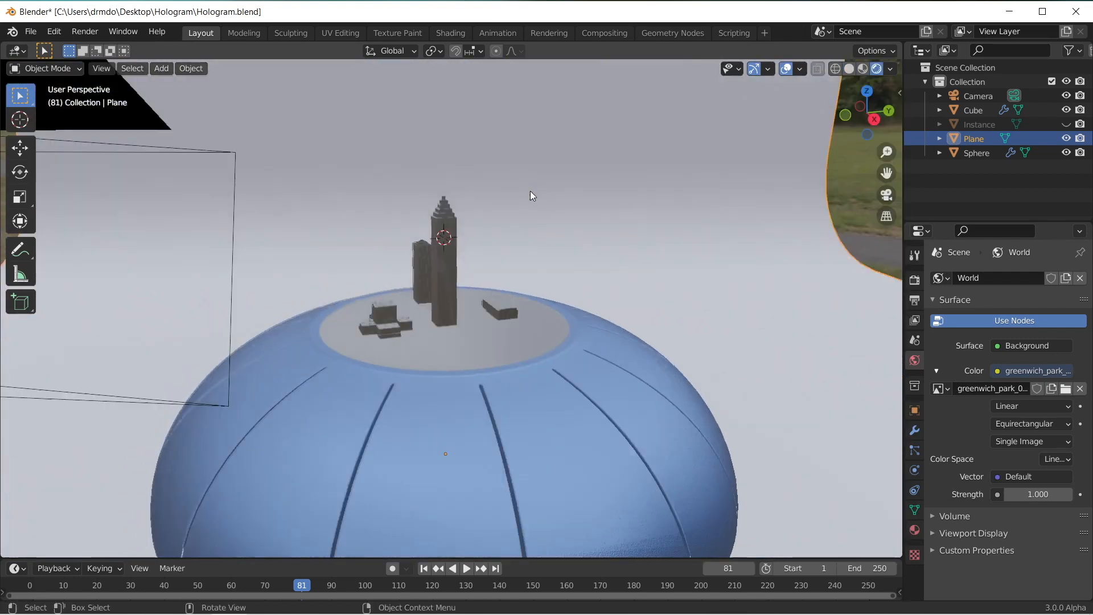
pyautogui.scroll(5, 531, 190)
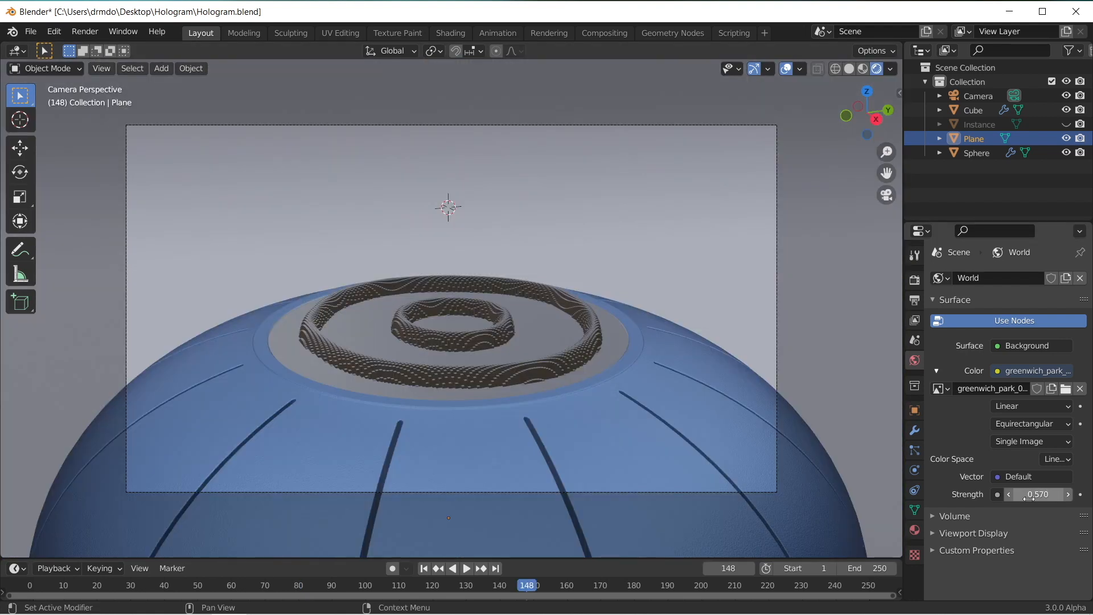
pyautogui.click(1040, 494)
pyautogui.write('0.6')
pyautogui.press('Return')
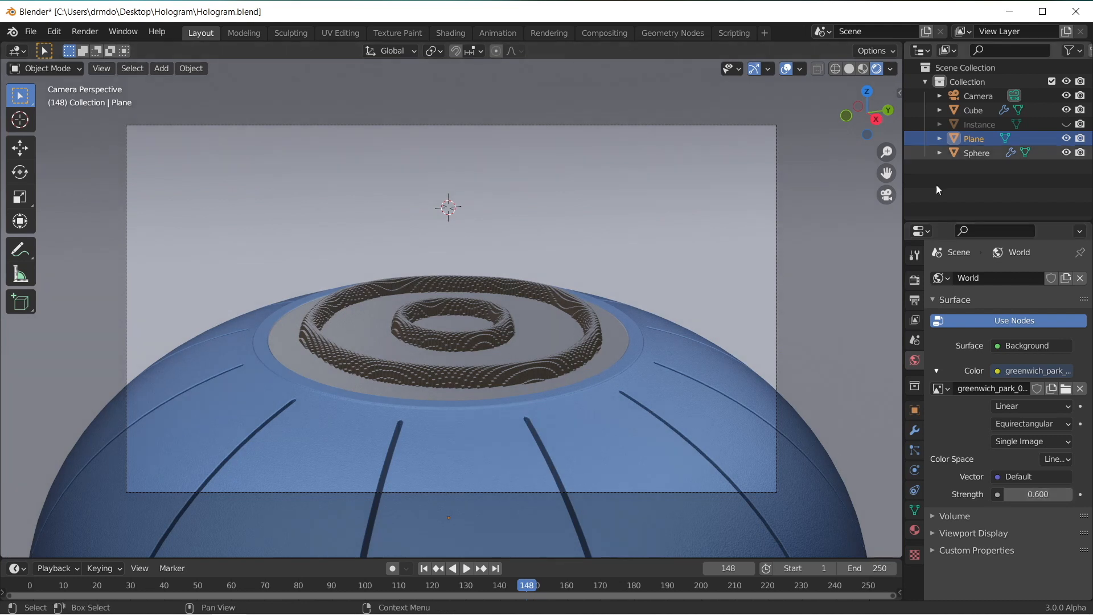
# Step: Set the scene's render engine to Cycles
pyautogui.click(914, 280)
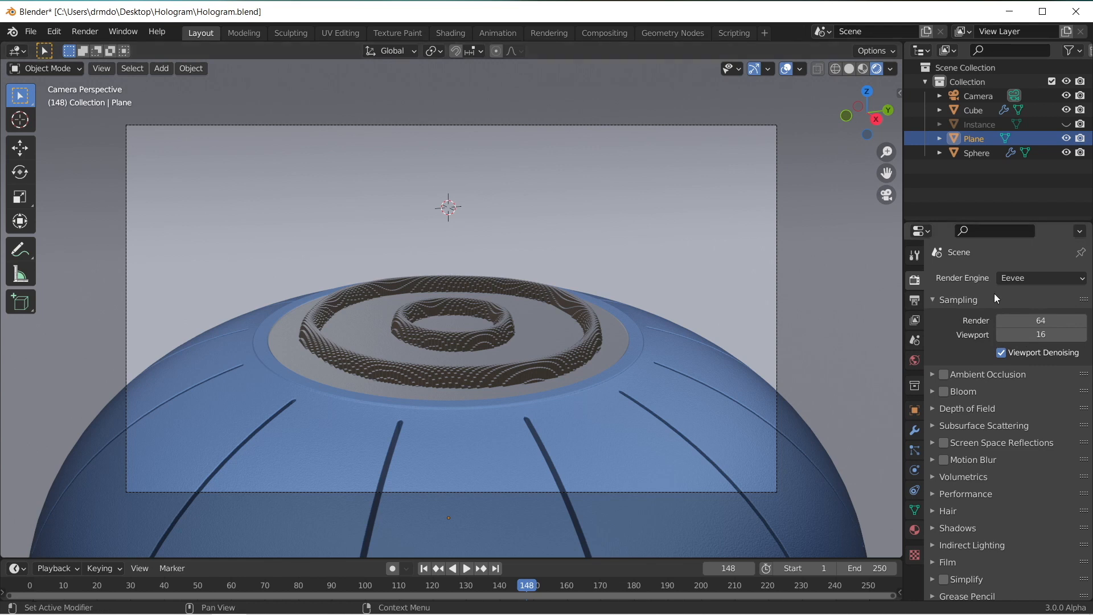
pyautogui.click(1023, 278)
pyautogui.click(1022, 325)
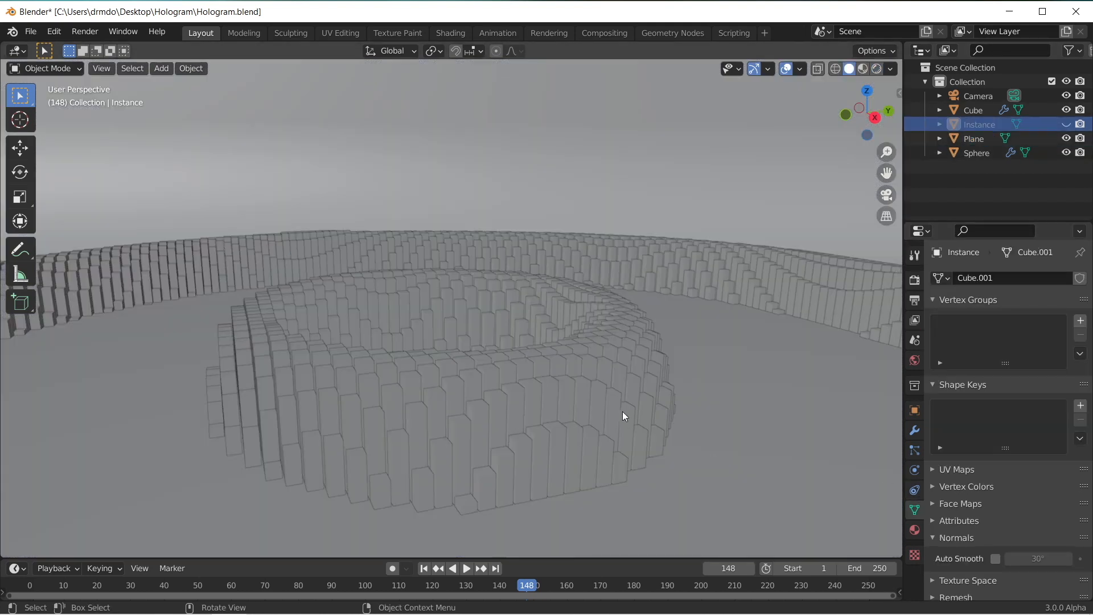
# Step: Inspect the sharp edges of the instanced cubes up close and unhide the Instance cube
pyautogui.scroll(5, 623, 411)
pyautogui.scroll(5, 506, 422)
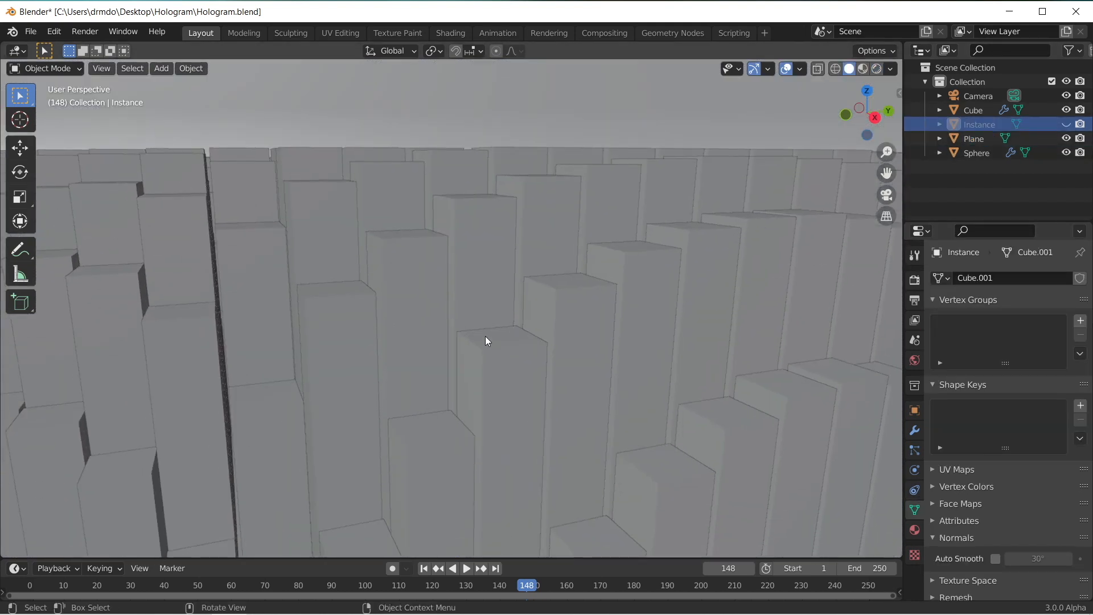
pyautogui.scroll(-8, 485, 306)
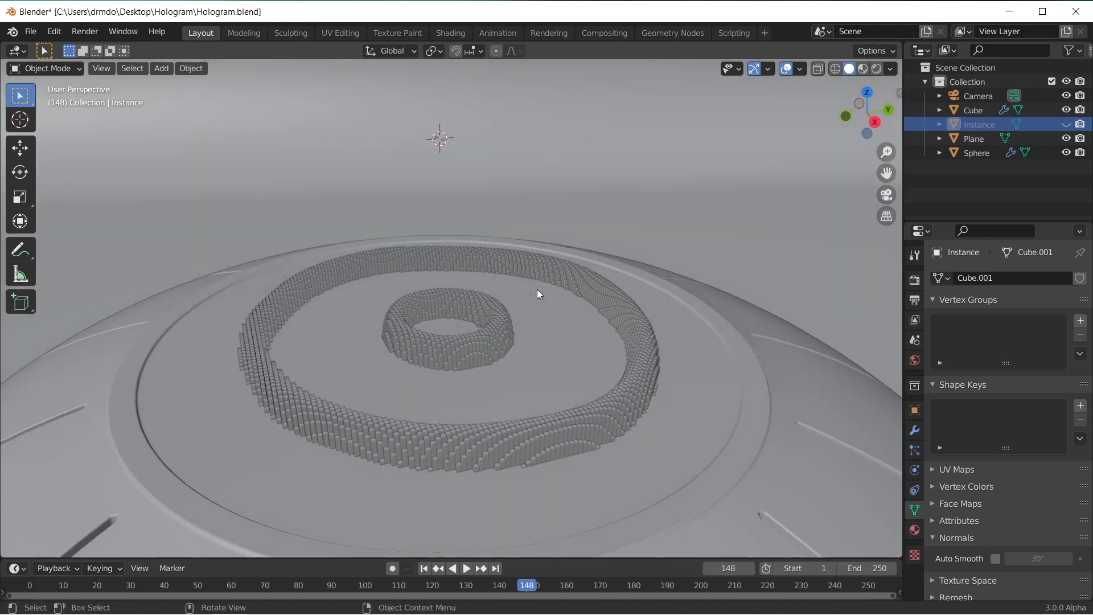
pyautogui.click(1068, 125)
pyautogui.moveTo(490, 180); pyautogui.dragTo(526, 220, button='middle')
pyautogui.scroll(3, 525, 222)
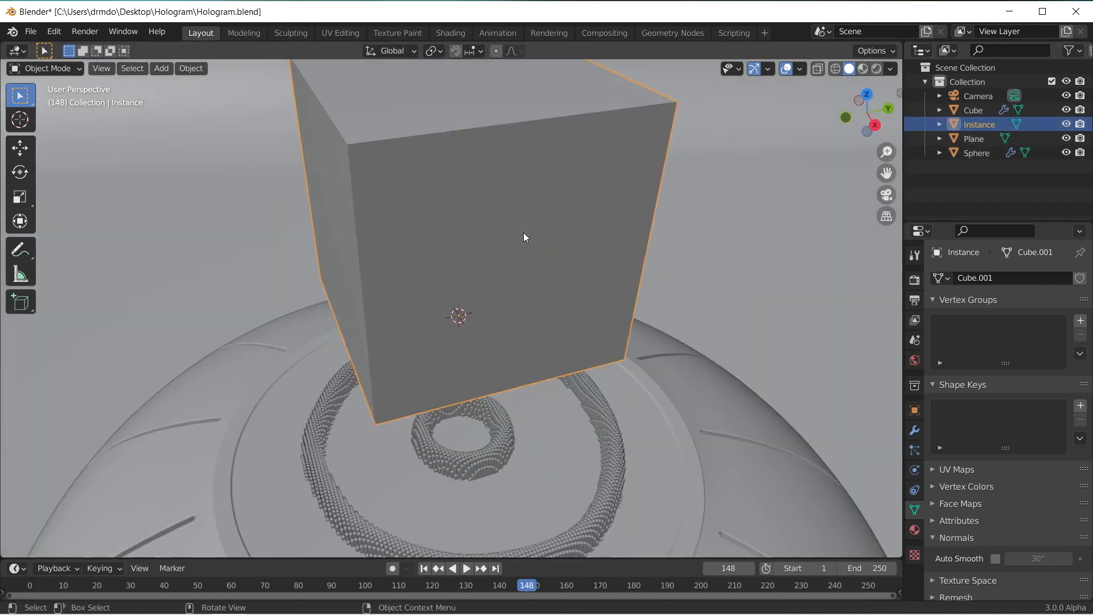
# Step: Bevel the Instance cube's four vertical edges narrowly with 2 segments in Edit Mode and return to Object Mode
pyautogui.press('Tab')
pyautogui.scroll(-4, 523, 233)
pyautogui.hotkey('alt', 'a')
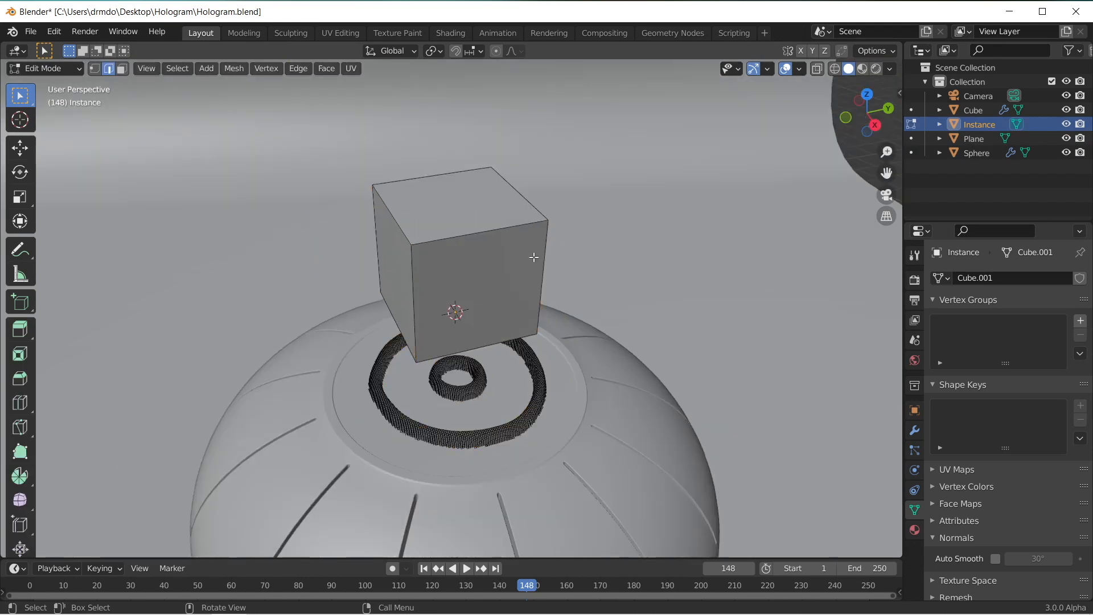
pyautogui.click(415, 261)
pyautogui.moveTo(501, 259); pyautogui.dragTo(425, 255, button='middle')
pyautogui.keyDown('shift'); pyautogui.click(412, 249); pyautogui.keyUp('shift')
pyautogui.moveTo(515, 243); pyautogui.dragTo(541, 215, button='middle')
pyautogui.keyDown('shift'); pyautogui.click(439, 215); pyautogui.keyUp('shift')
pyautogui.keyDown('shift'); pyautogui.click(511, 193); pyautogui.keyUp('shift')
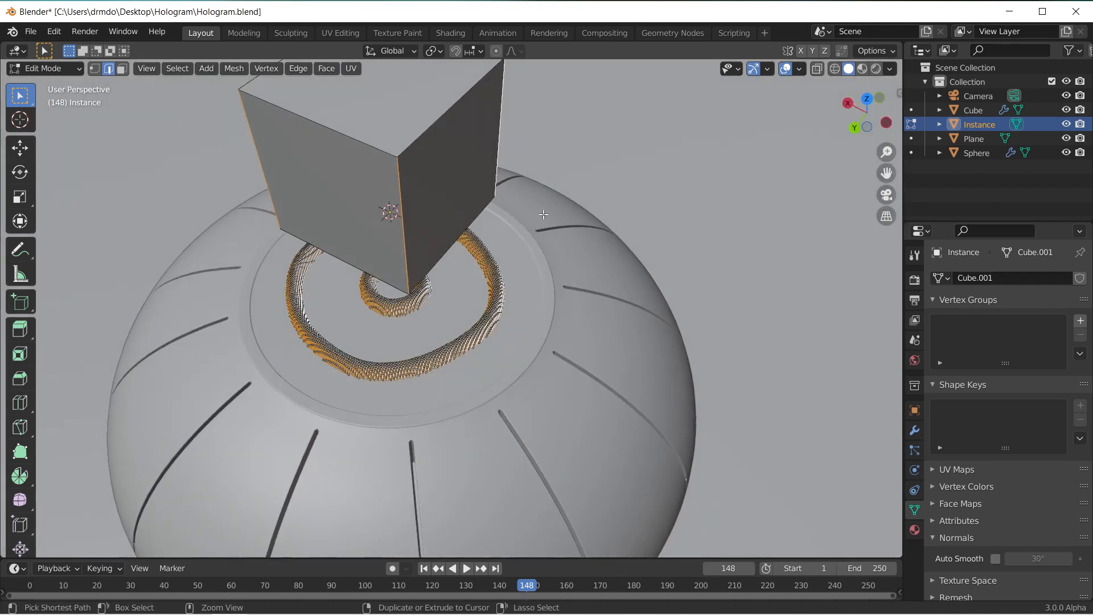
pyautogui.hotkey('ctrl', 'b')
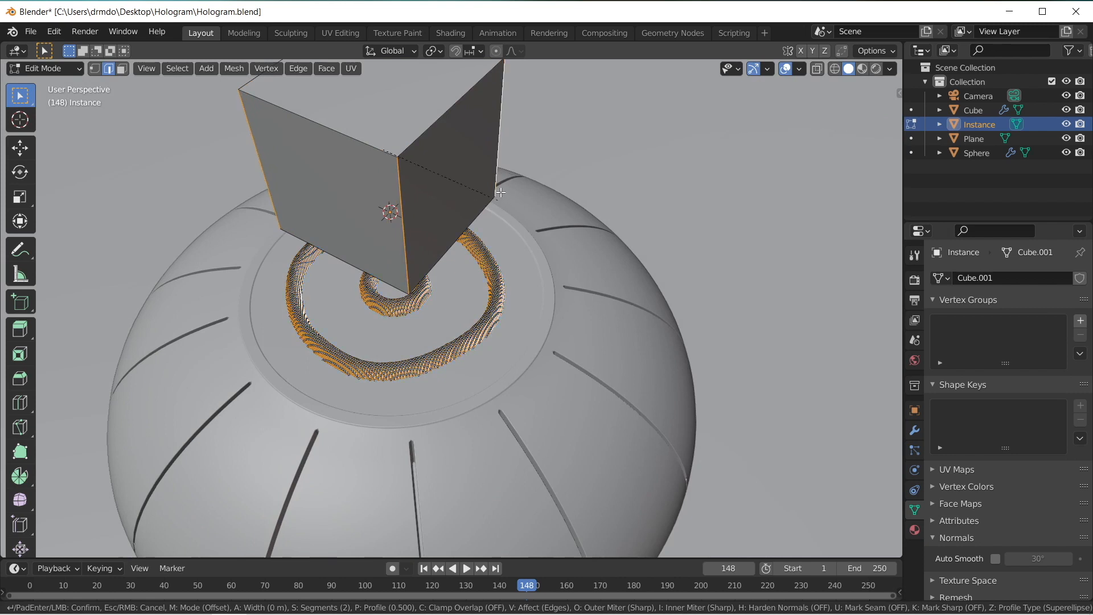
pyautogui.click(518, 167)
pyautogui.moveTo(518, 167)
pyautogui.mouseDown(button='middle')
pyautogui.moveTo(498, 203)
pyautogui.moveTo(510, 167)
pyautogui.mouseUp(button='middle')
pyautogui.press('Tab')
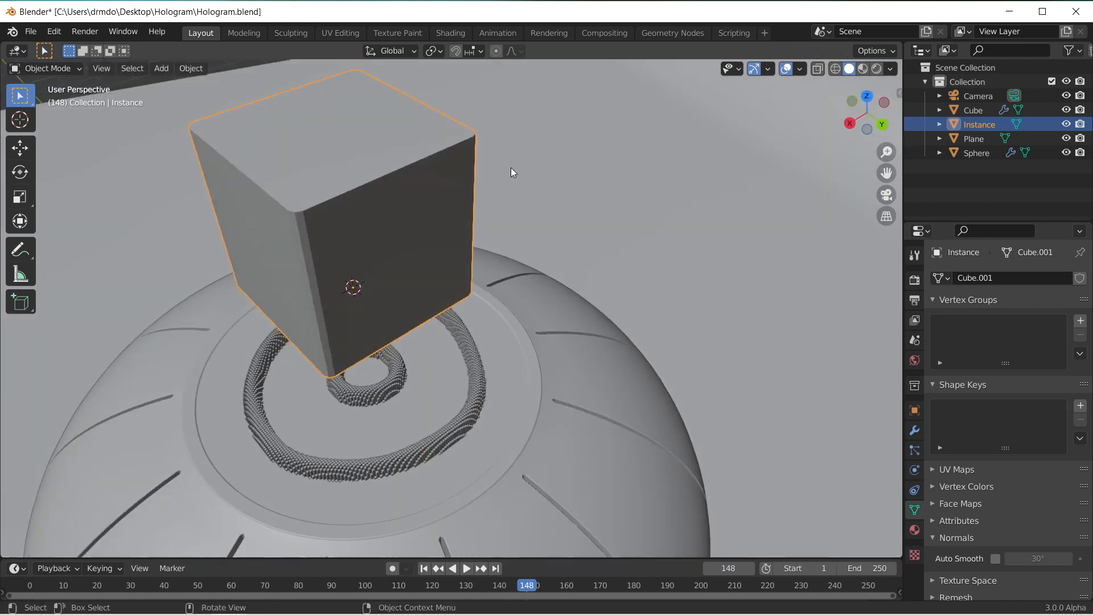
# Step: Shade the Instance cube smooth, enable Auto Smooth at 30°, and check the instanced blocks up close
pyautogui.rightClick(406, 148)
pyautogui.click(405, 149)
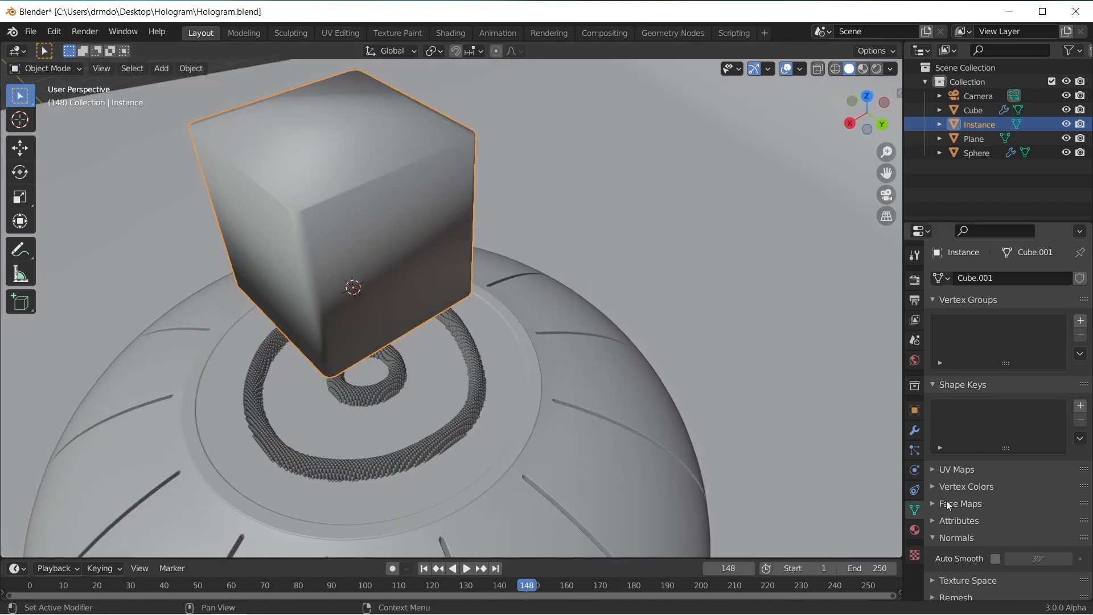
pyautogui.click(298, 154)
pyautogui.click(374, 197)
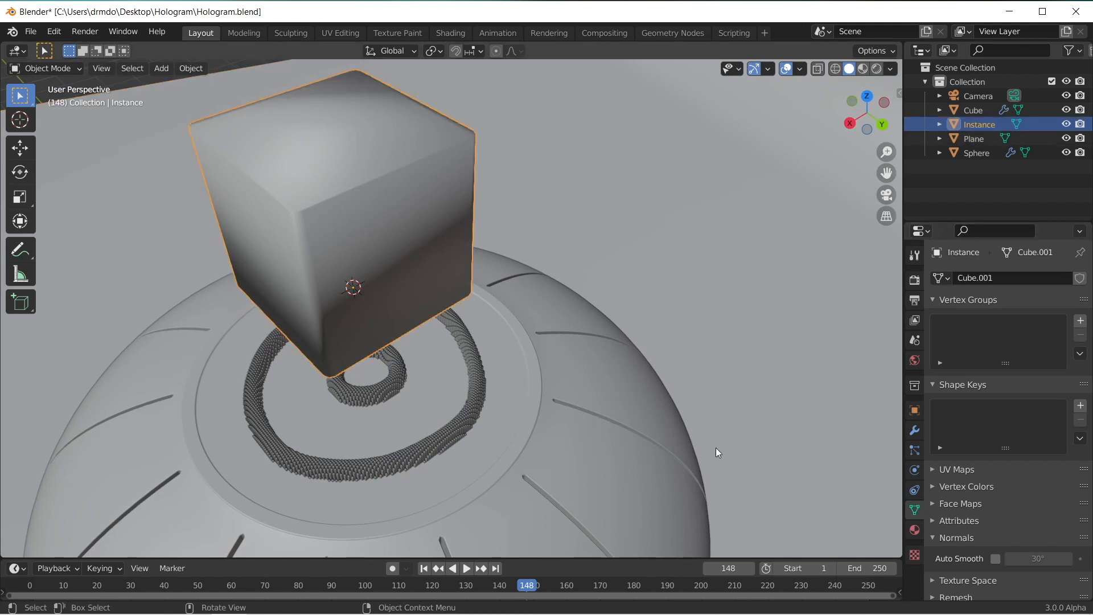
pyautogui.click(995, 559)
pyautogui.scroll(8, 463, 203)
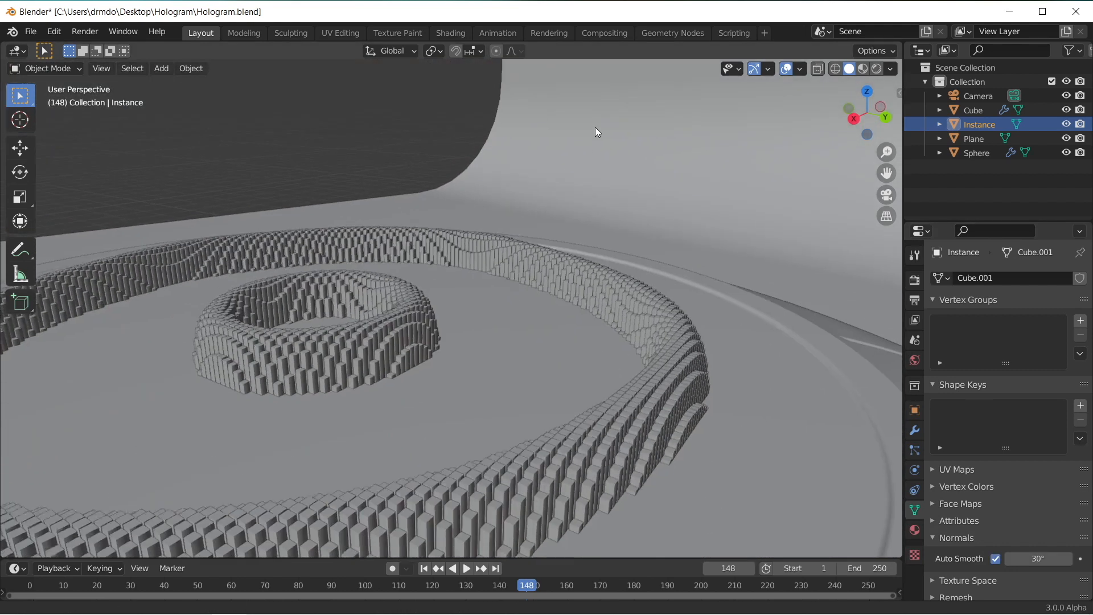
pyautogui.scroll(5, 400, 260)
pyautogui.scroll(6, 364, 264)
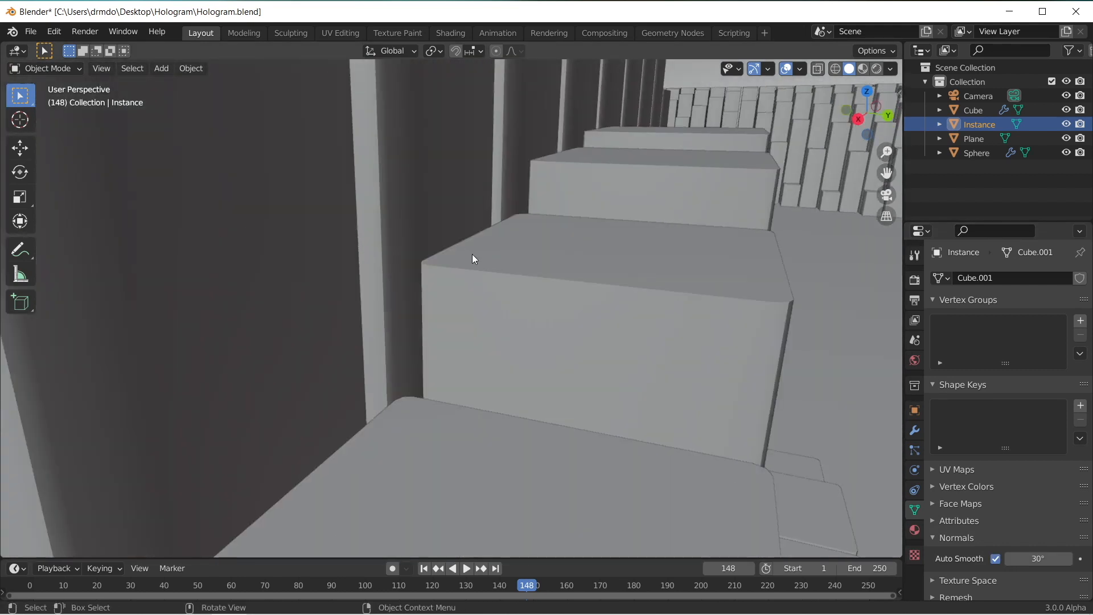
pyautogui.scroll(-15, 776, 312)
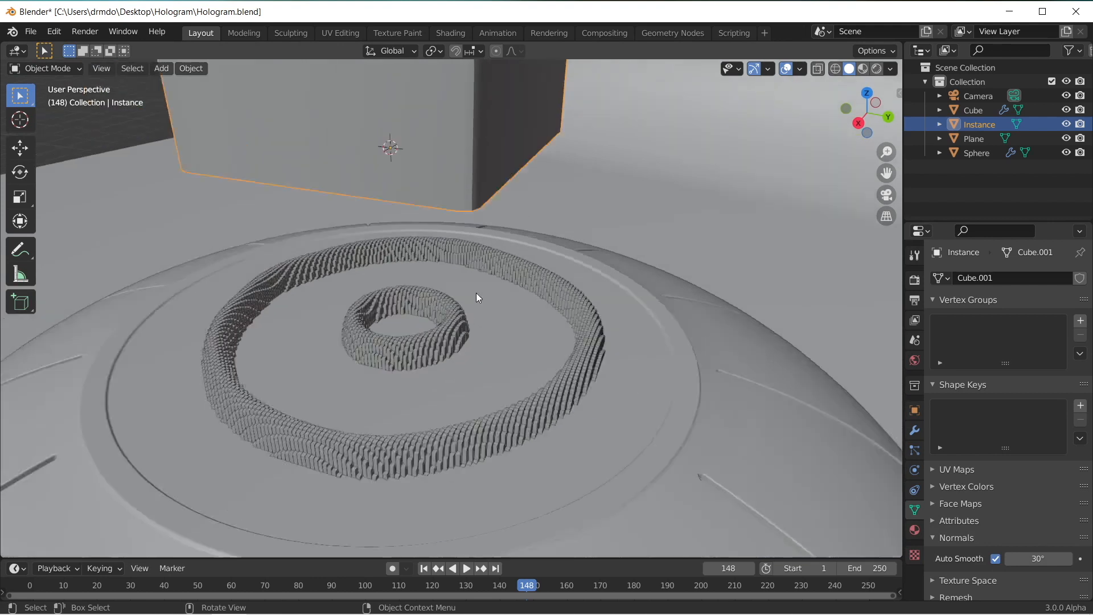
# Step: Hide the Instance cube again and inspect the gaps between the instanced cubes from above
pyautogui.click(1065, 124)
pyautogui.moveTo(571, 174); pyautogui.dragTo(595, 158, button='middle')
pyautogui.scroll(4, 597, 199)
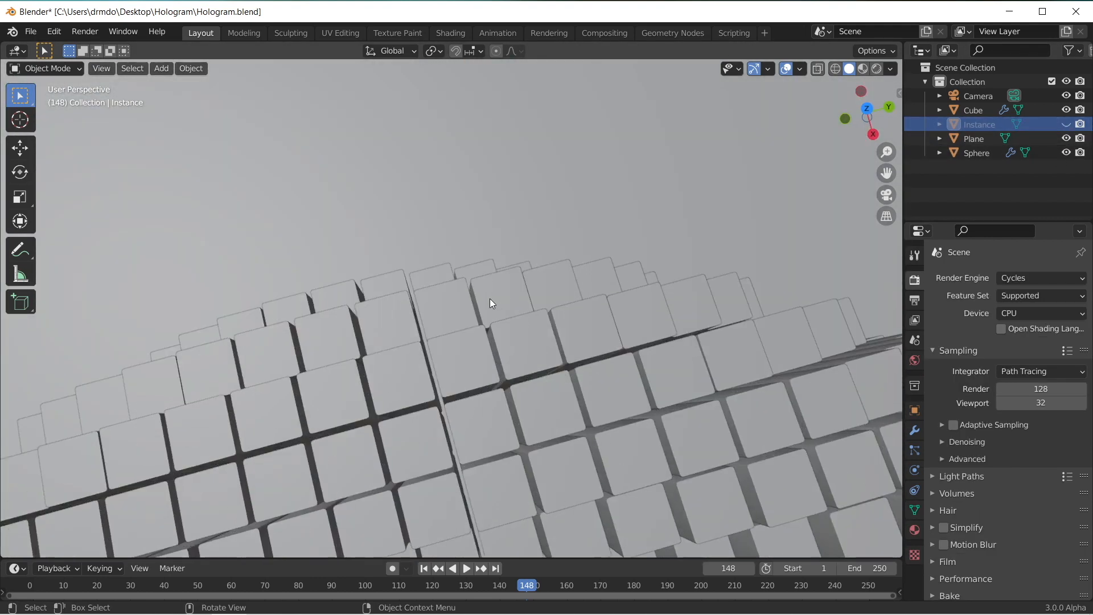
pyautogui.moveTo(490, 299); pyautogui.dragTo(478, 318, button='middle')
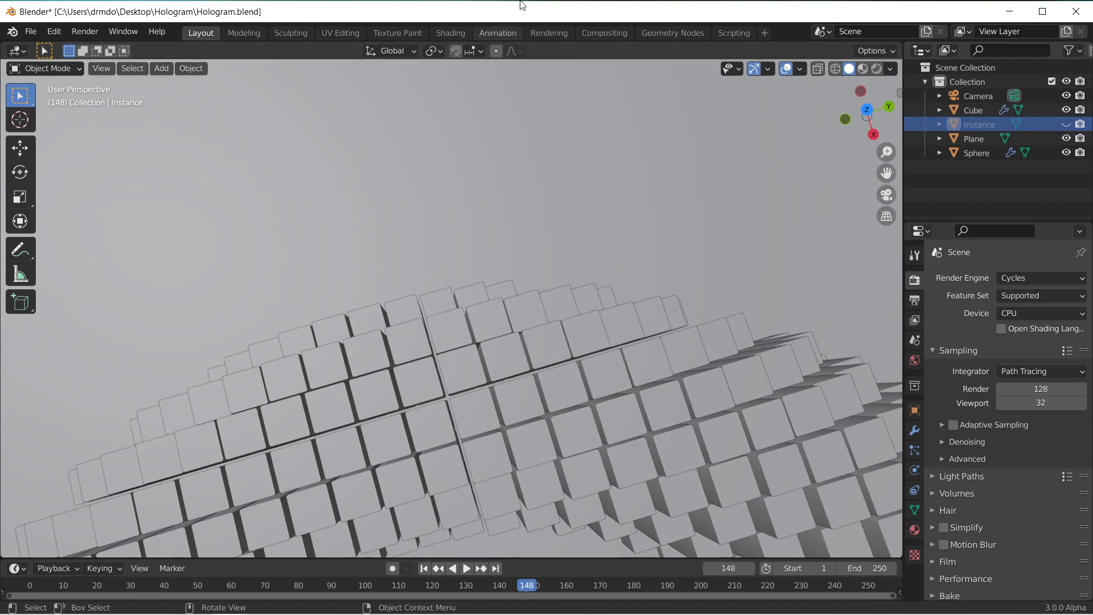
# Step: Open the Cube's geometry node tree at the Value node and view the instanced blocks up close from above
pyautogui.click(674, 33)
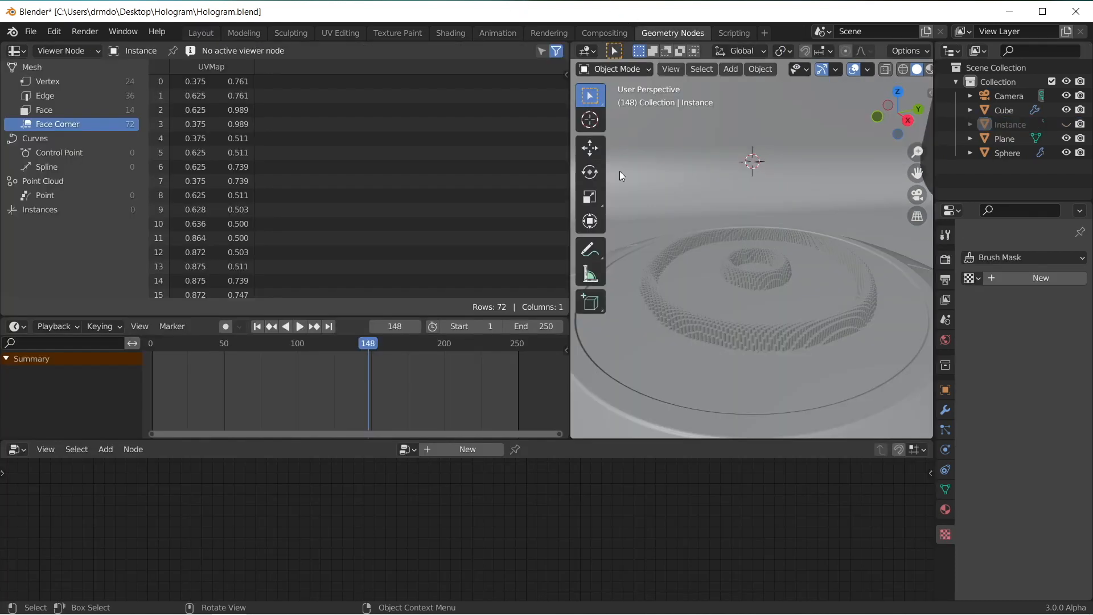
pyautogui.click(727, 332)
pyautogui.moveTo(658, 535); pyautogui.dragTo(620, 550, button='middle')
pyautogui.scroll(-2, 658, 586)
pyautogui.scroll(5, 620, 552)
pyautogui.click(531, 568)
pyautogui.press('Return')
pyautogui.press('KP_7')
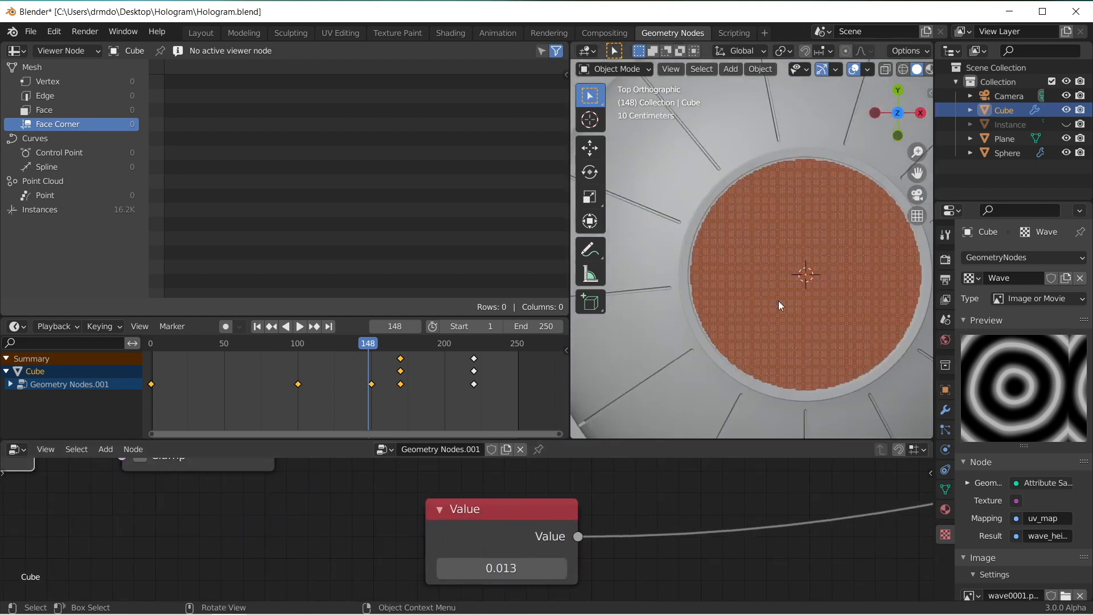
pyautogui.scroll(6, 777, 300)
pyautogui.scroll(4, 773, 338)
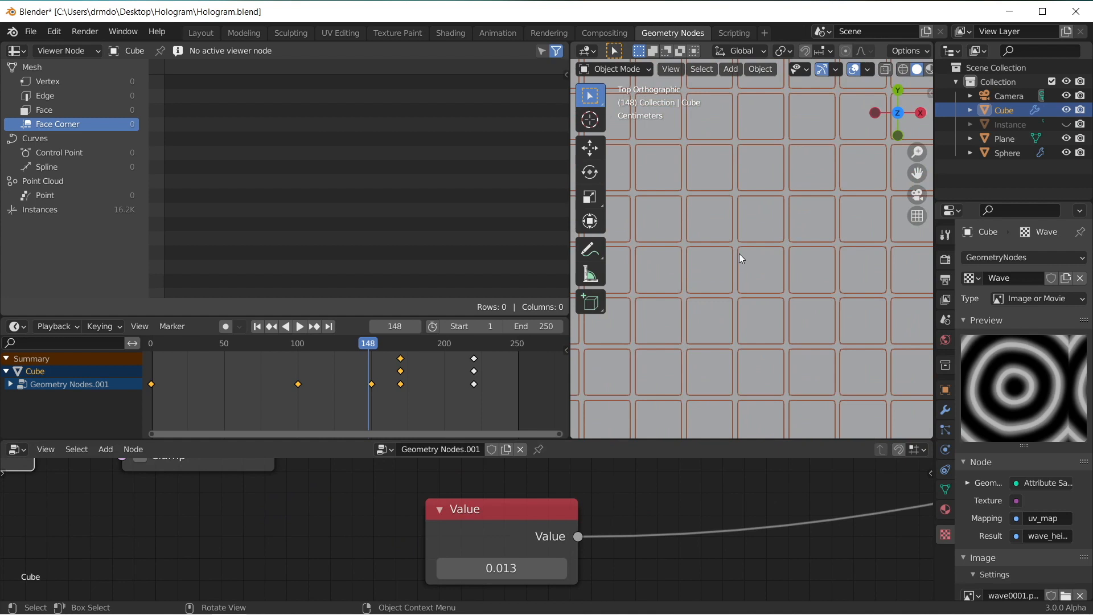
pyautogui.click(520, 563)
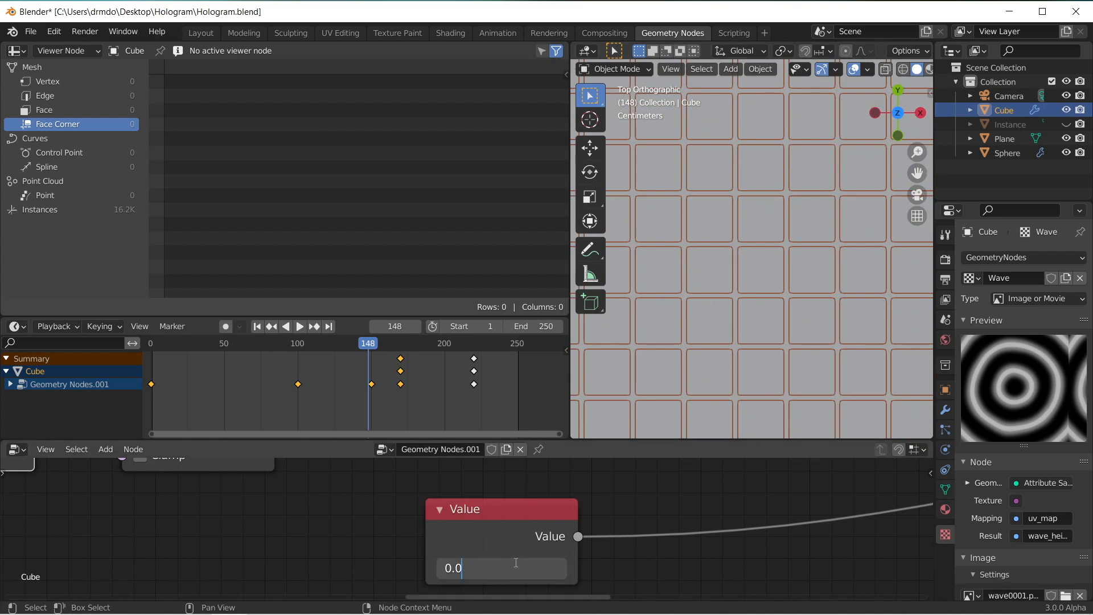
pyautogui.press('Return')
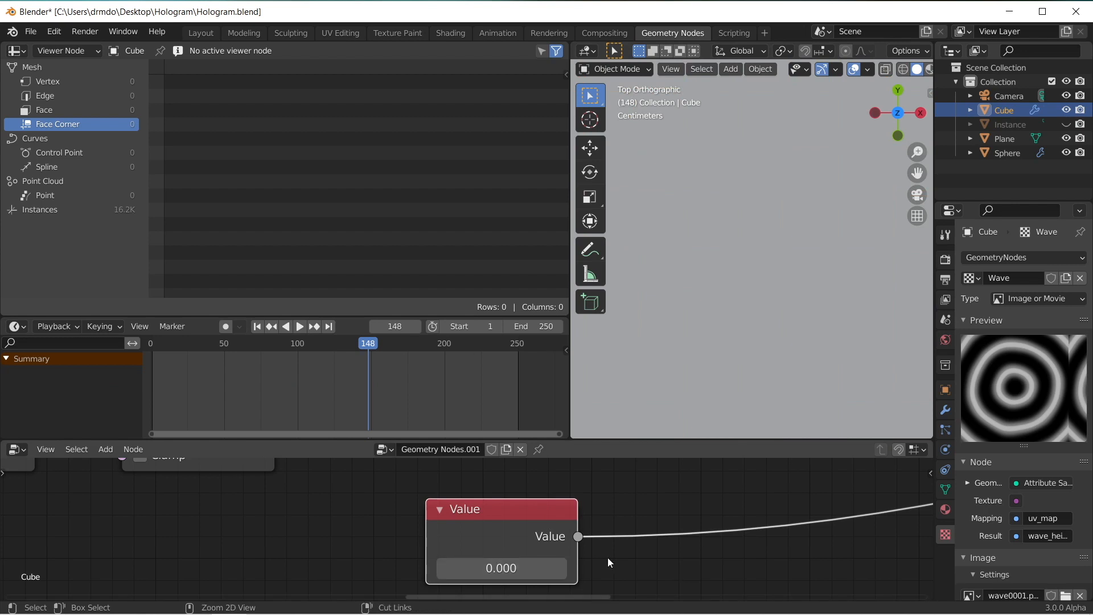
pyautogui.hotkey('ctrl', 'z')
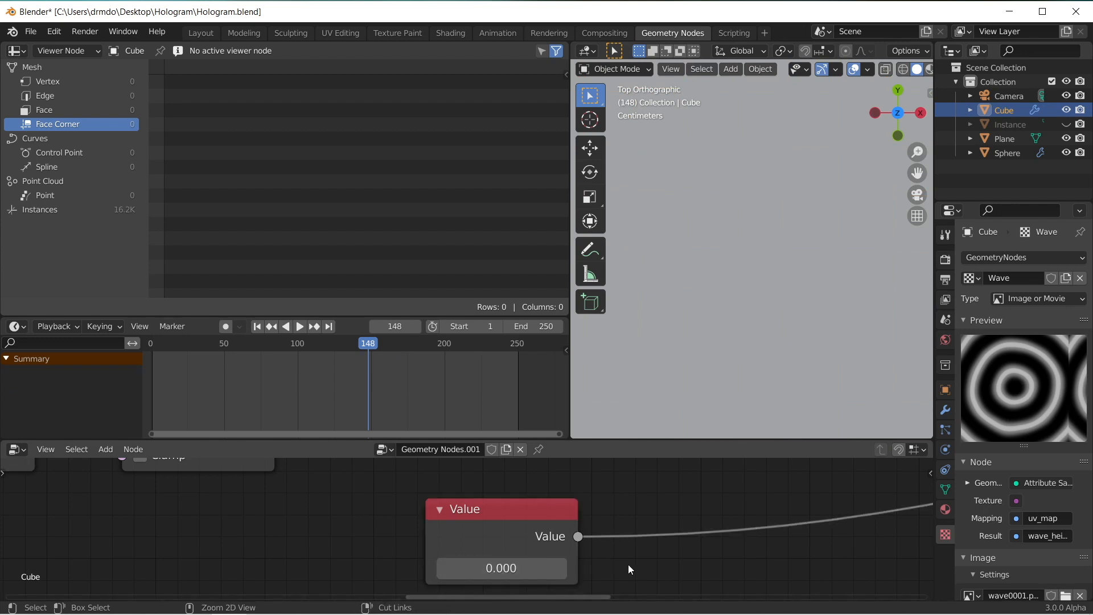
pyautogui.hotkey('ctrl', 'shift', 'z')
pyautogui.hotkey('ctrl', 'z')
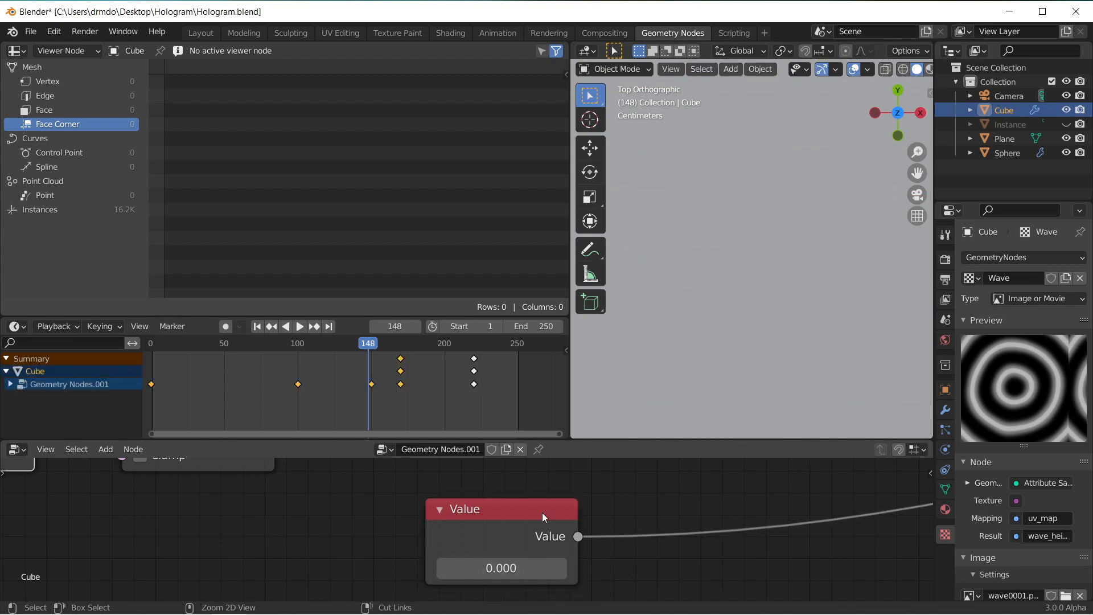
pyautogui.hotkey('ctrl', 'z')
# Step: Try 0.015 and 0.014 in the Value node to narrow the gaps between the instanced blocks
pyautogui.click(530, 558)
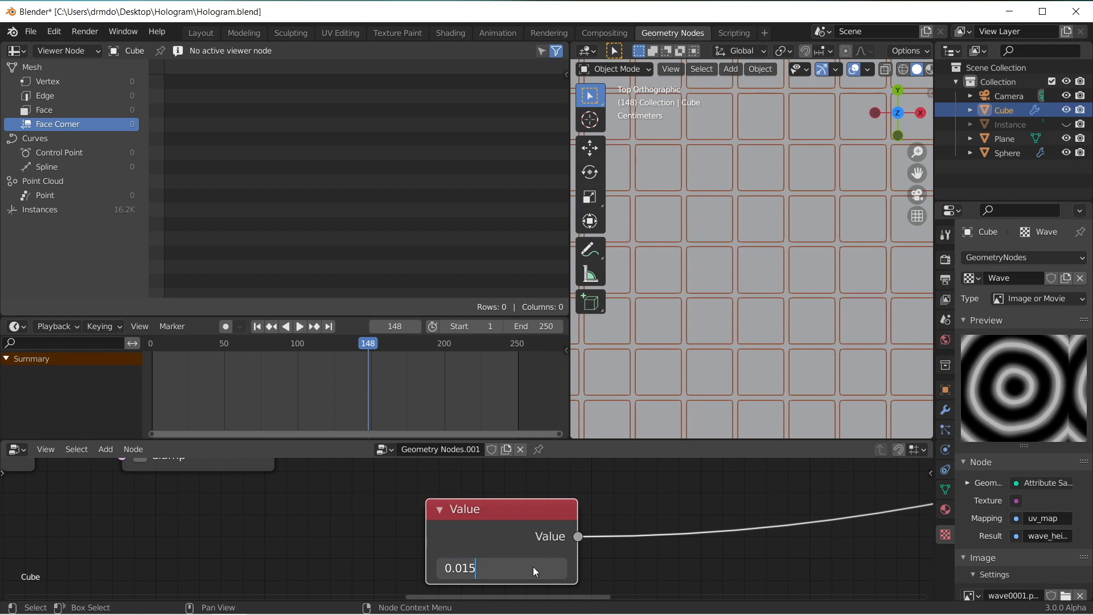
pyautogui.press('Return')
pyautogui.click(533, 567)
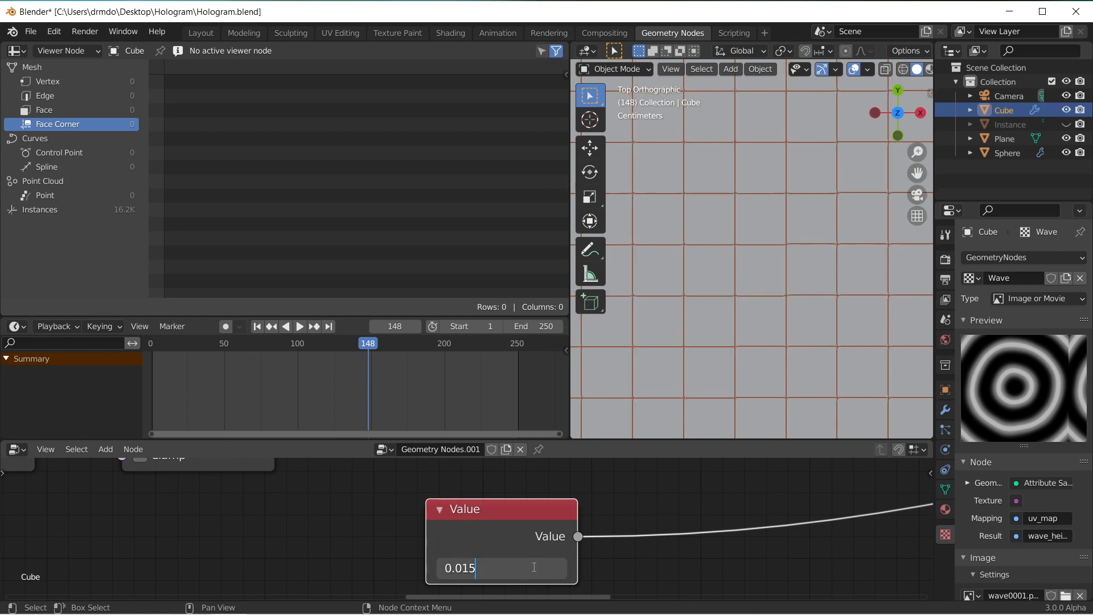
pyautogui.write('0.014')
pyautogui.press('Return')
# Step: Set the Value node to 0.0145 and check the gaps between the instanced blocks
pyautogui.click(539, 567)
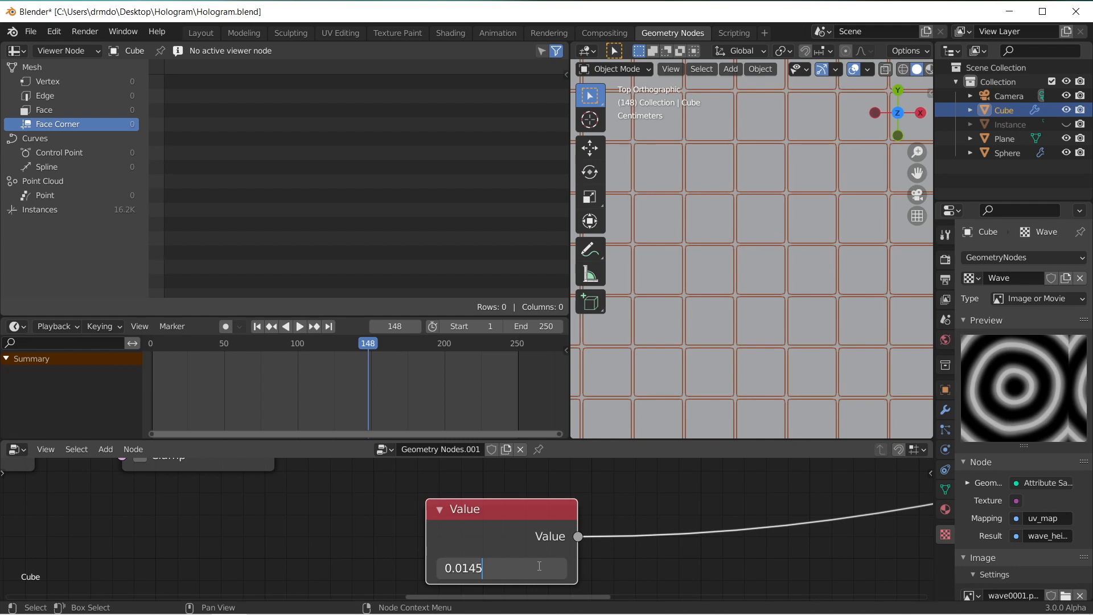
pyautogui.press('Return')
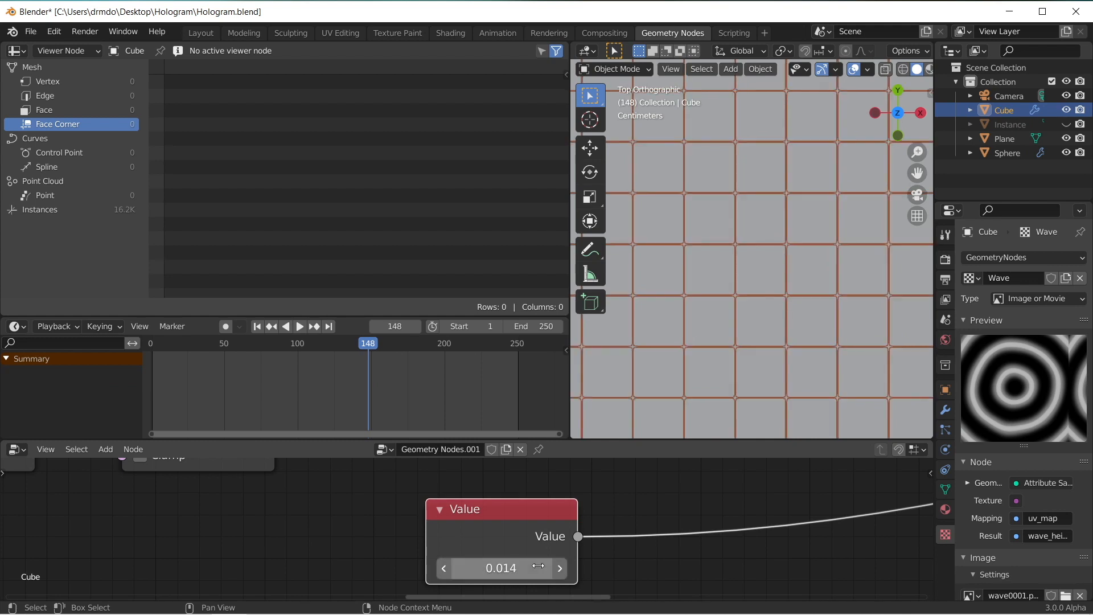
pyautogui.click(538, 566)
pyautogui.click(521, 566)
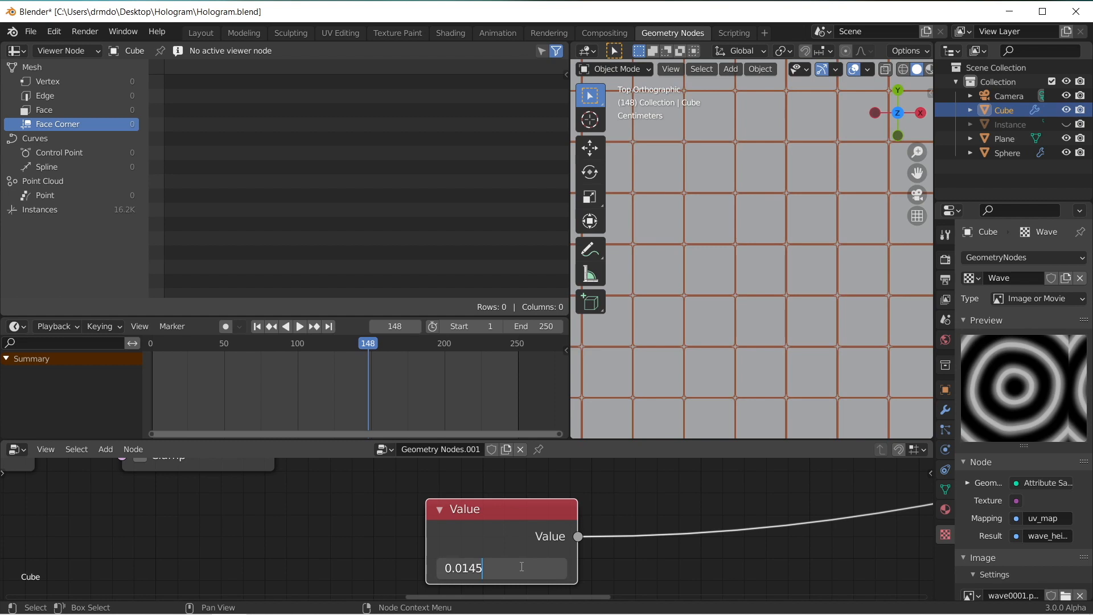
pyautogui.press('Return')
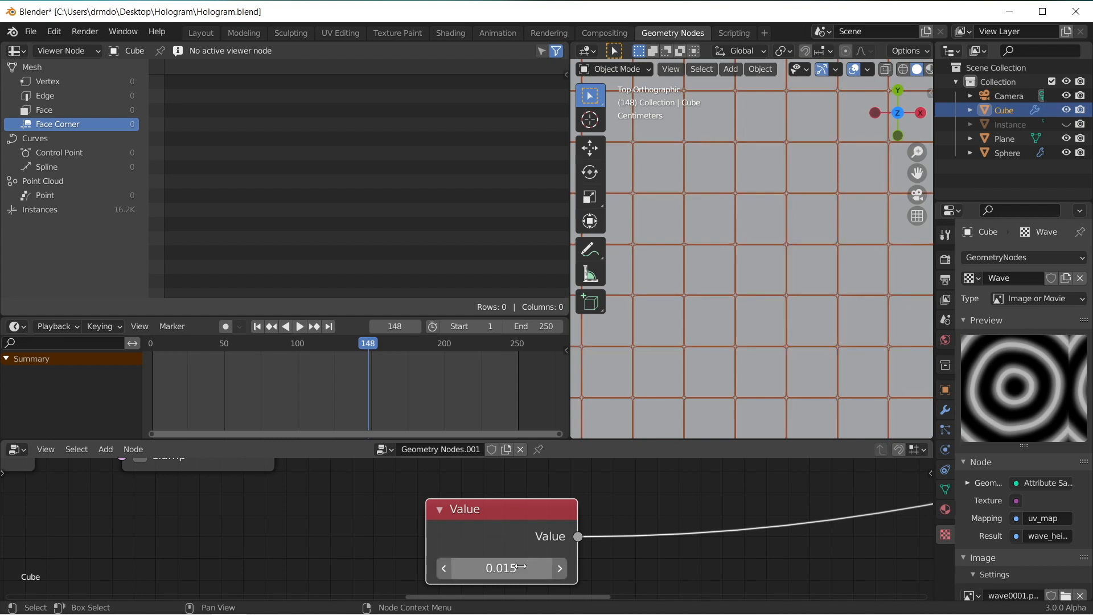
pyautogui.press('Return')
pyautogui.moveTo(674, 333); pyautogui.dragTo(811, 185, button='middle')
pyautogui.scroll(-5, 808, 279)
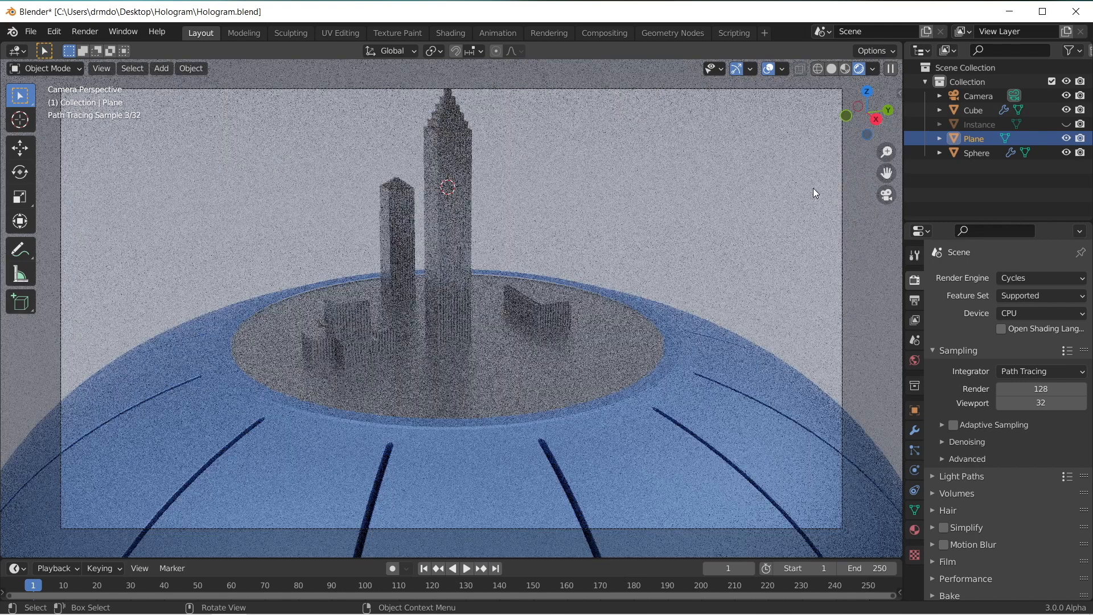
# Step: Select the Camera and show its transform values beside the camera view
pyautogui.click(957, 96)
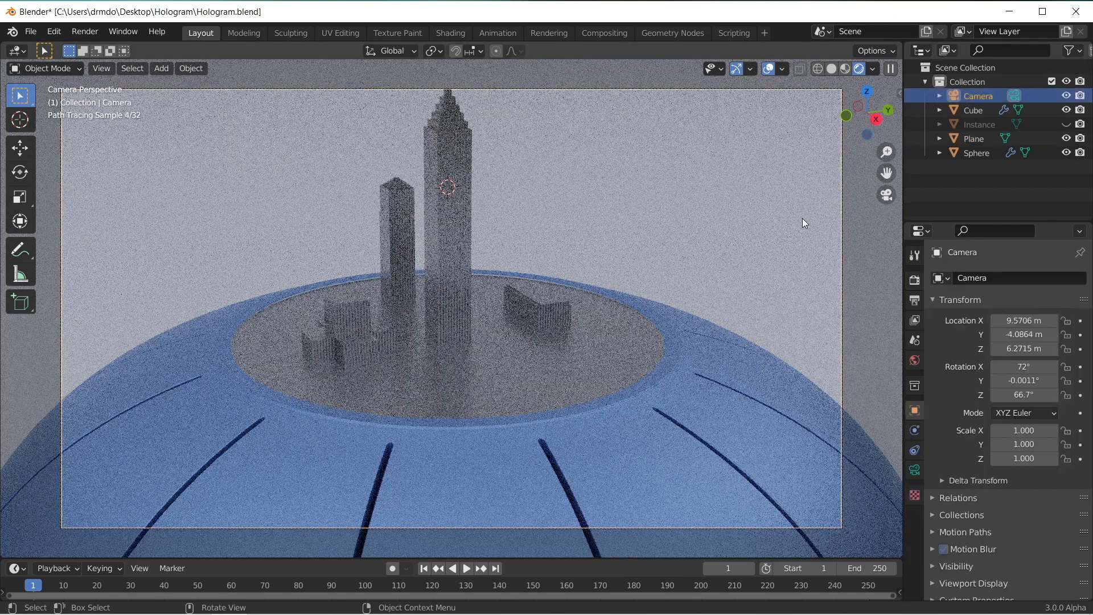
pyautogui.press('n')
pyautogui.moveTo(815, 149); pyautogui.dragTo(773, 155)
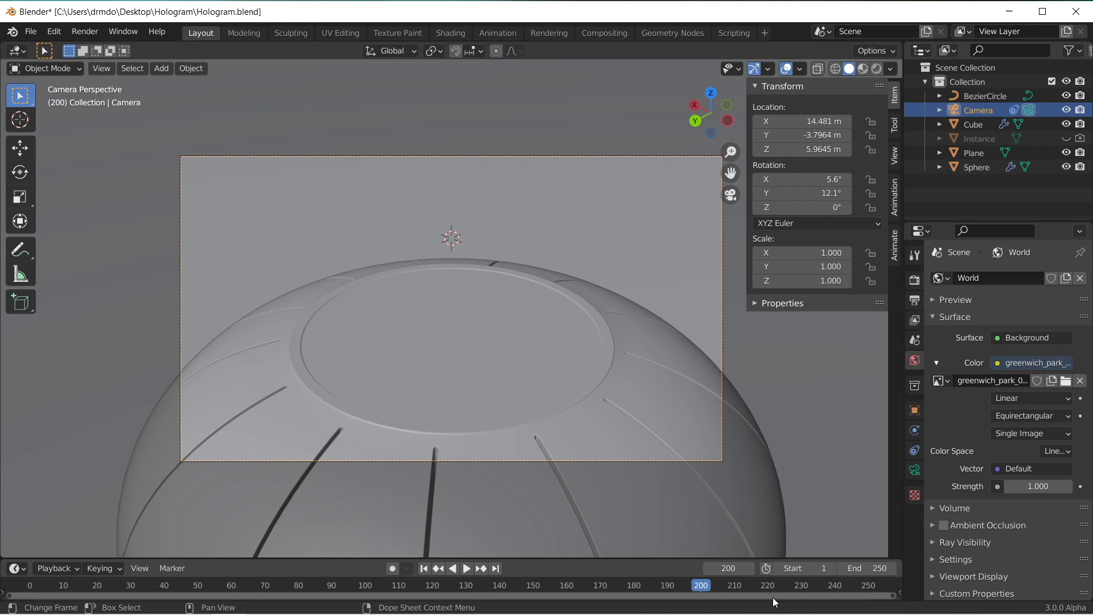
# Step: Set the animation's end frame to 200 and save the file
pyautogui.press('Return')
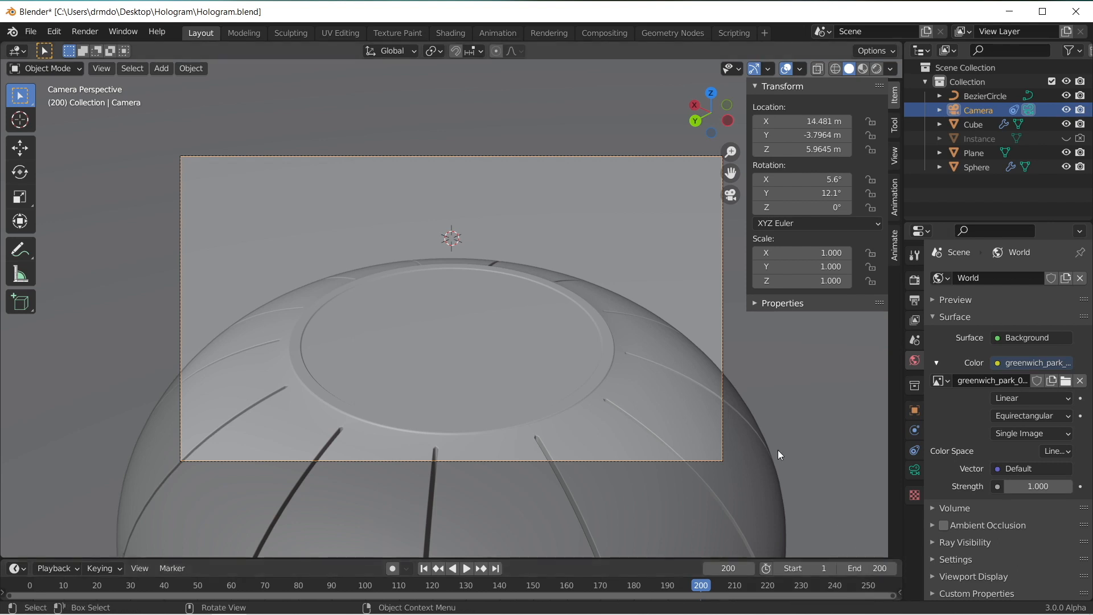
pyautogui.hotkey('ctrl', 's')
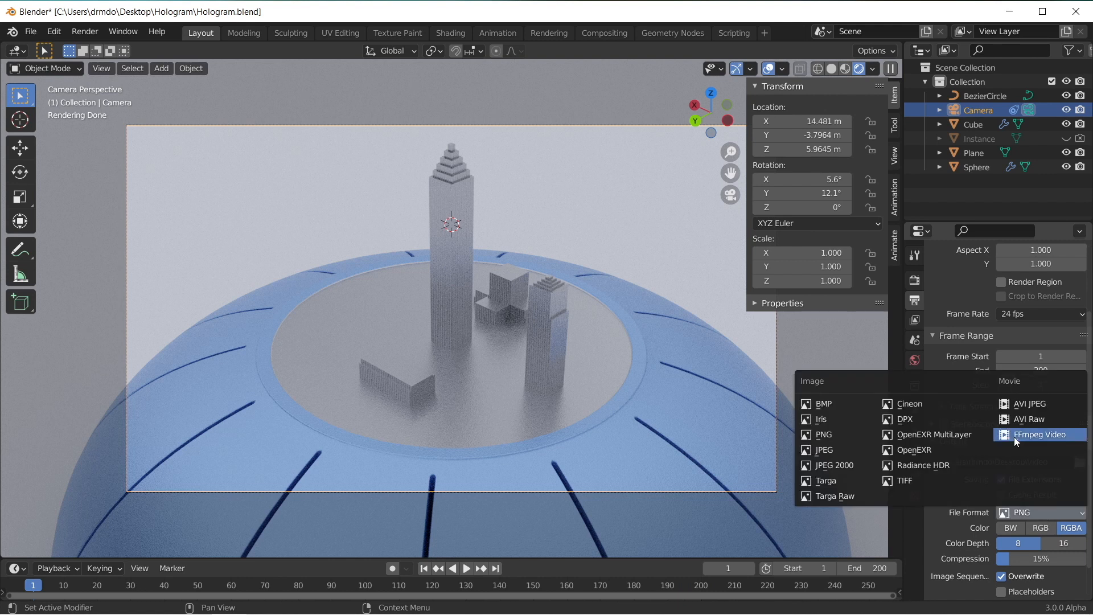
# Step: Set the output file format to FFmpeg Video with an MPEG-4 container
pyautogui.click(1016, 436)
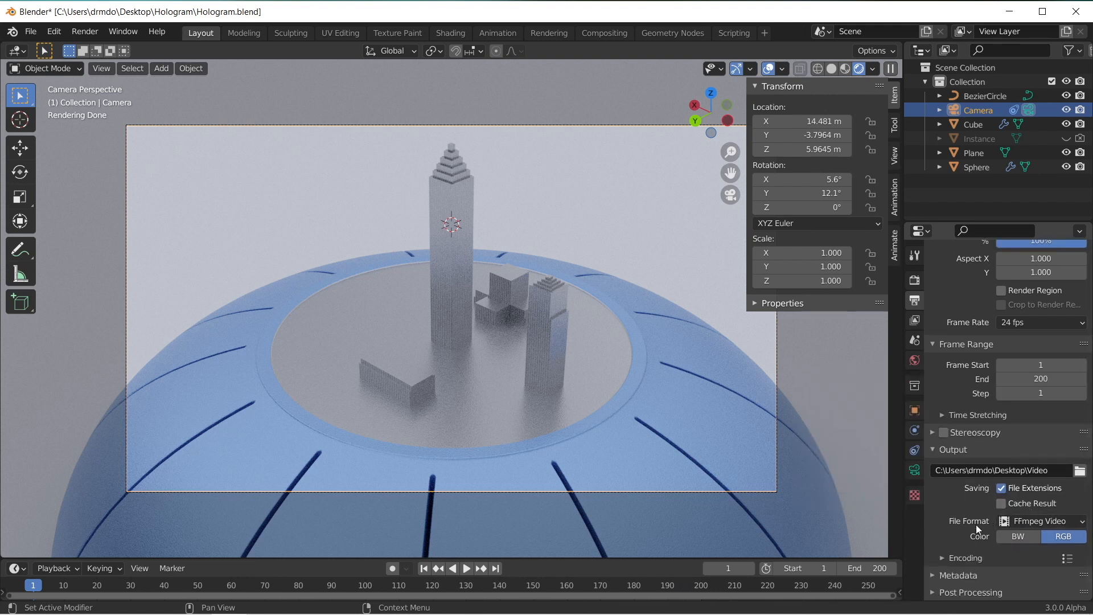
pyautogui.click(966, 558)
pyautogui.scroll(-3, 1002, 536)
pyautogui.click(1025, 510)
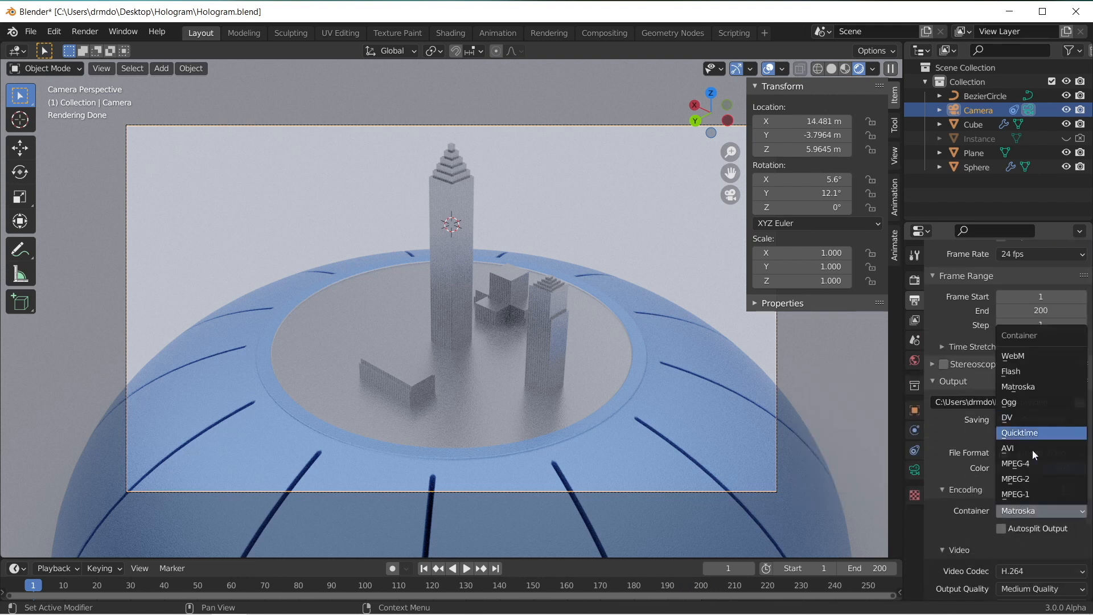
pyautogui.click(1022, 463)
# Step: Change the video's output quality in the encoding settings and save the file
pyautogui.scroll(-3, 1016, 543)
pyautogui.click(1030, 520)
pyautogui.click(1024, 474)
pyautogui.scroll(-2, 1013, 535)
pyautogui.scroll(6, 985, 518)
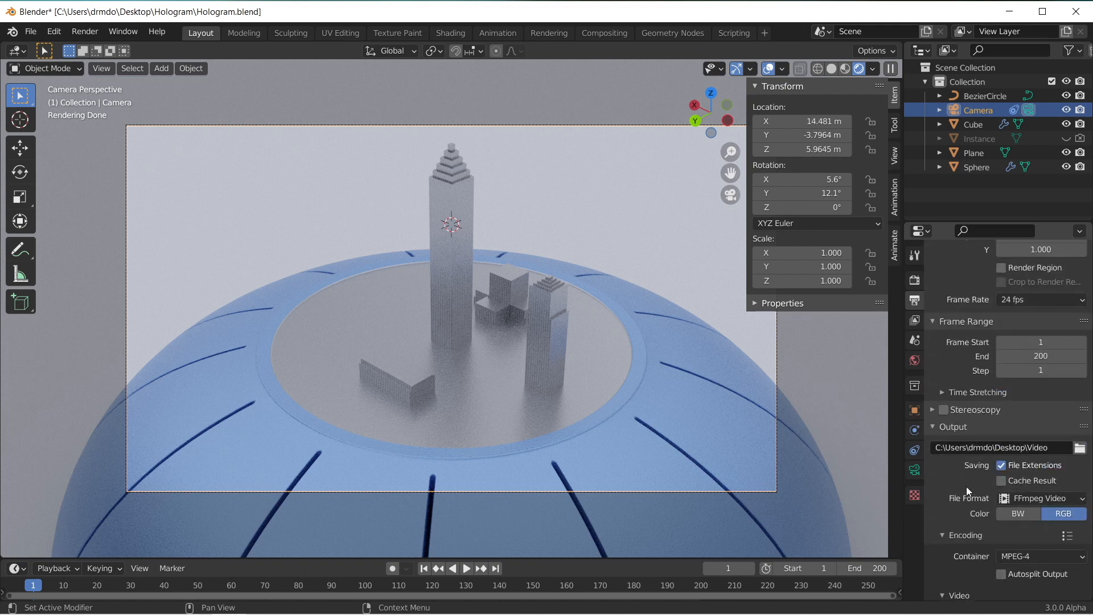
pyautogui.scroll(4, 950, 484)
pyautogui.hotkey('ctrl', 's')
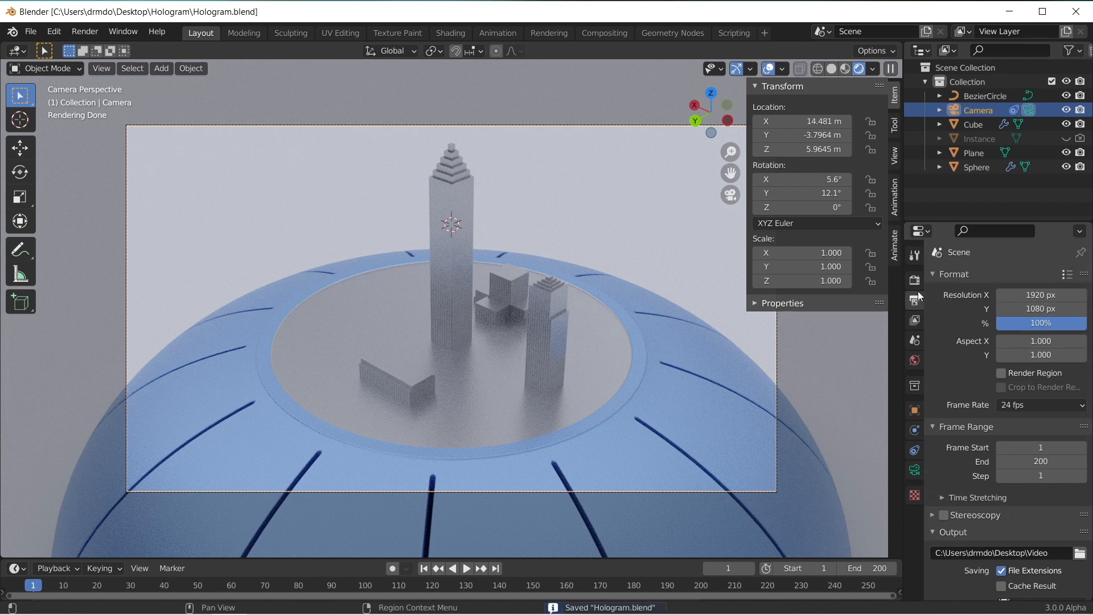
# Step: Enable render denoising with the OpenImageDenoise denoiser and save the file
pyautogui.click(914, 320)
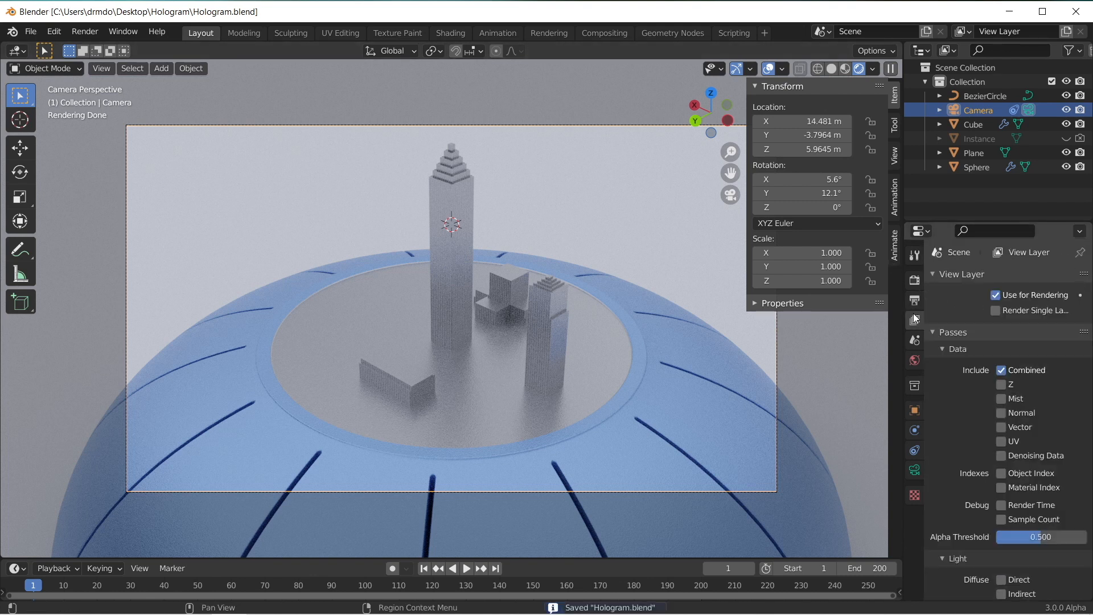
pyautogui.click(915, 280)
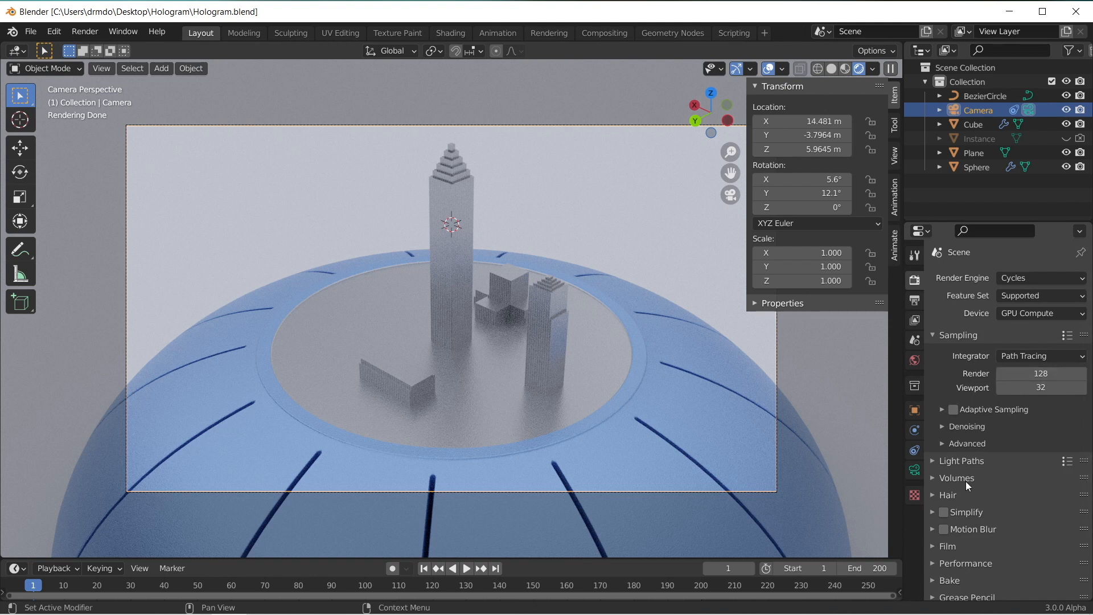
pyautogui.click(1000, 448)
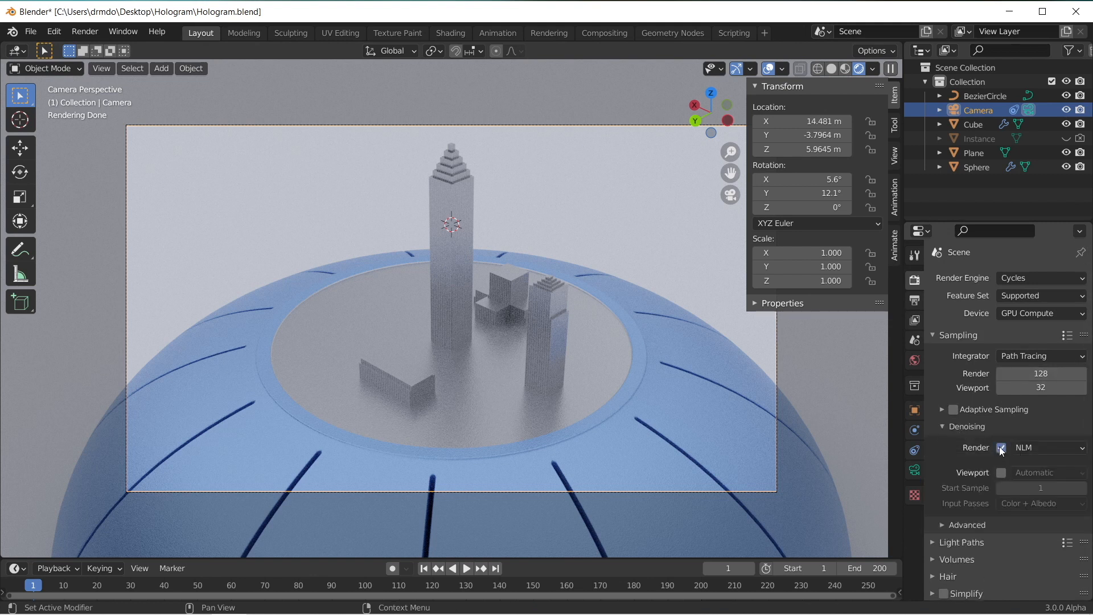
pyautogui.click(1049, 447)
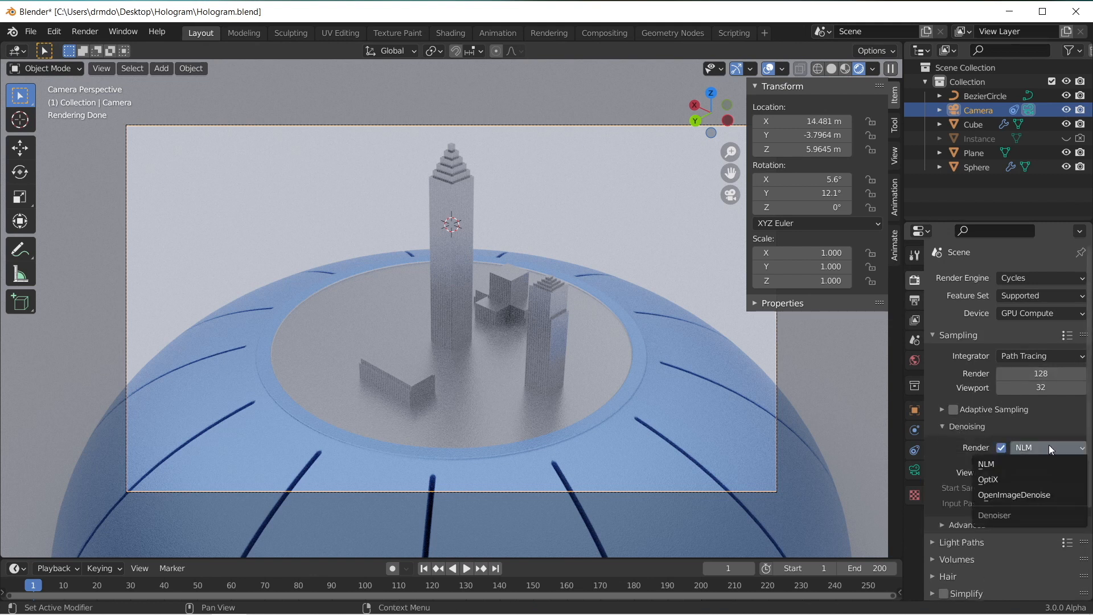
pyautogui.click(1036, 495)
pyautogui.hotkey('ctrl', 's')
# Step: Set the render tile size to 256 px in X and Y and save the file
pyautogui.scroll(-10, 1031, 508)
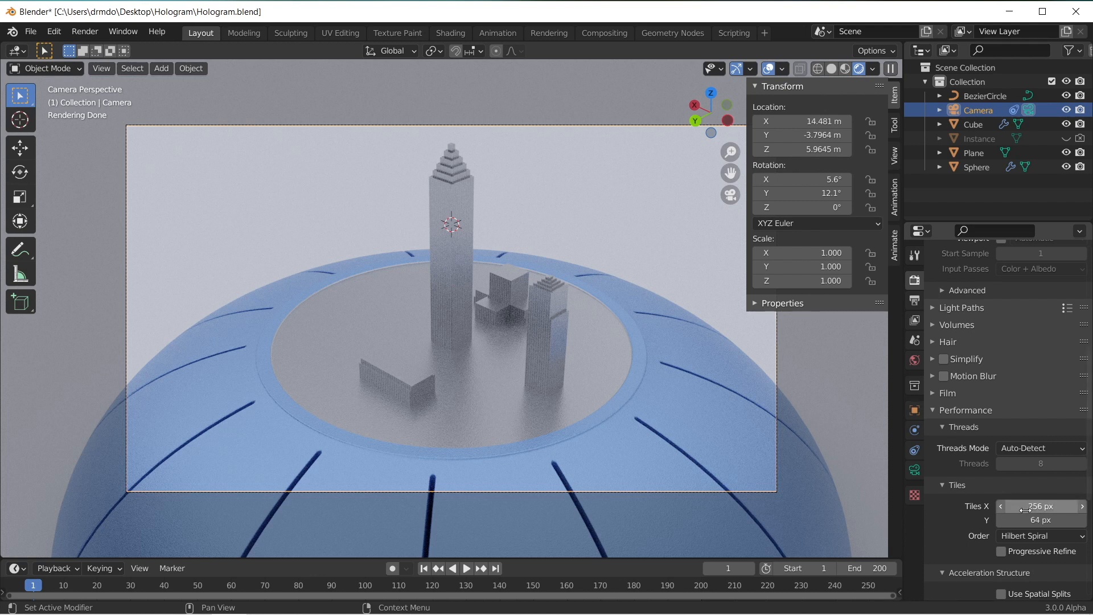
pyautogui.hotkey('ctrl', 's')
# Step: Render the current frame as a still image and inspect the result up close
pyautogui.click(94, 37)
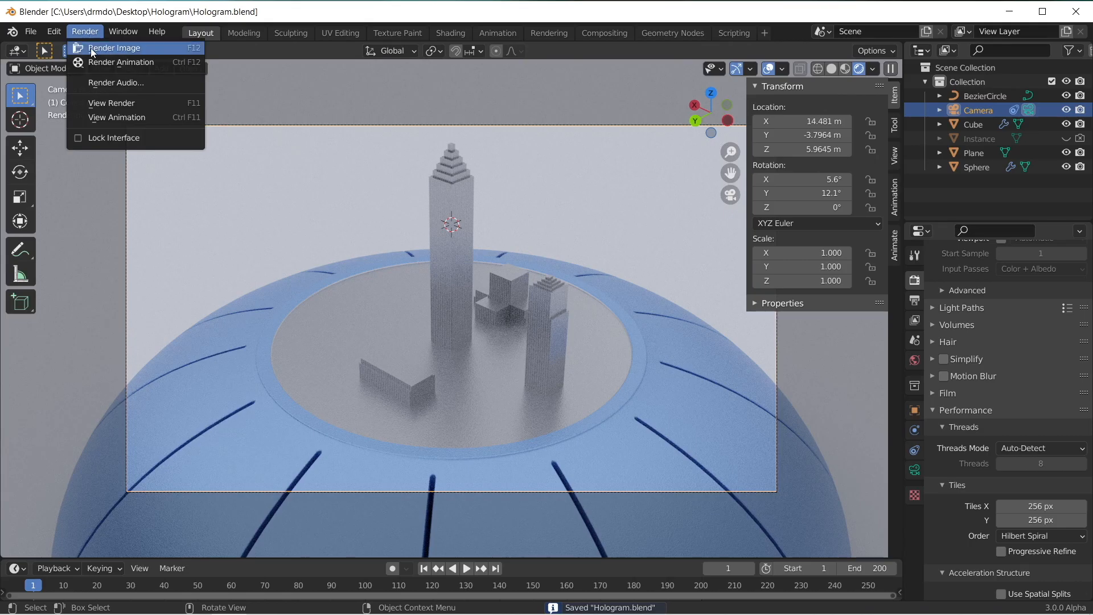
pyautogui.click(93, 49)
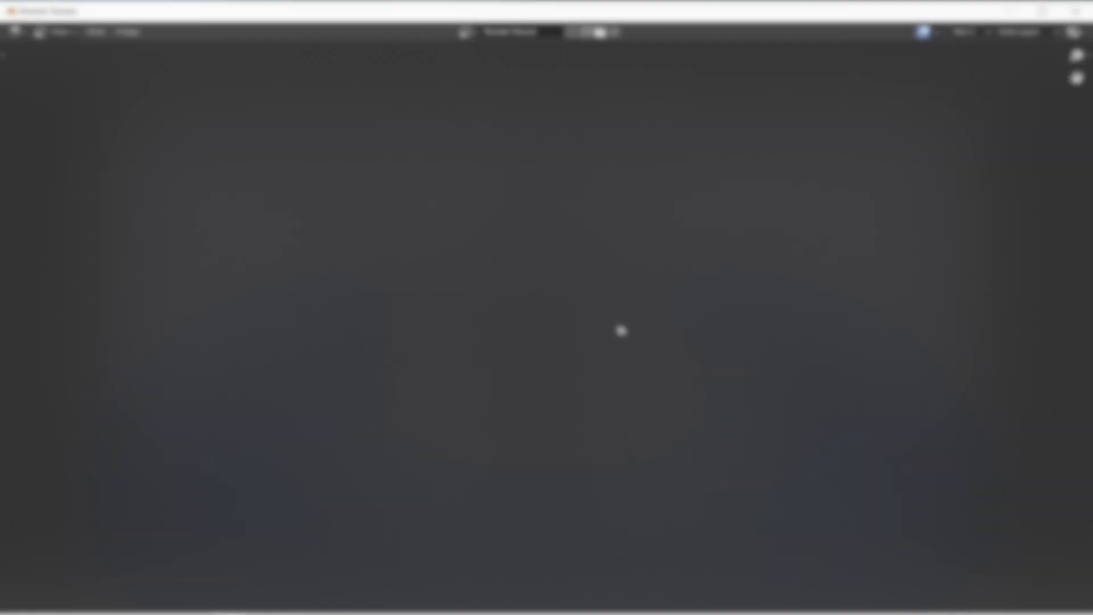
pyautogui.scroll(6, 531, 338)
pyautogui.scroll(-6, 530, 338)
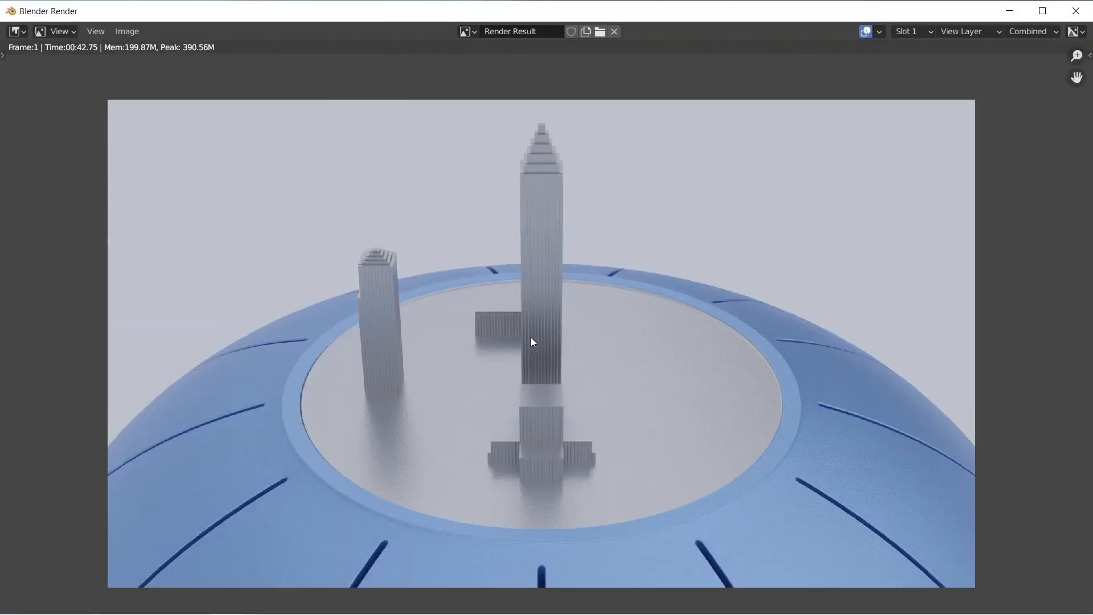
pyautogui.scroll(1, 529, 338)
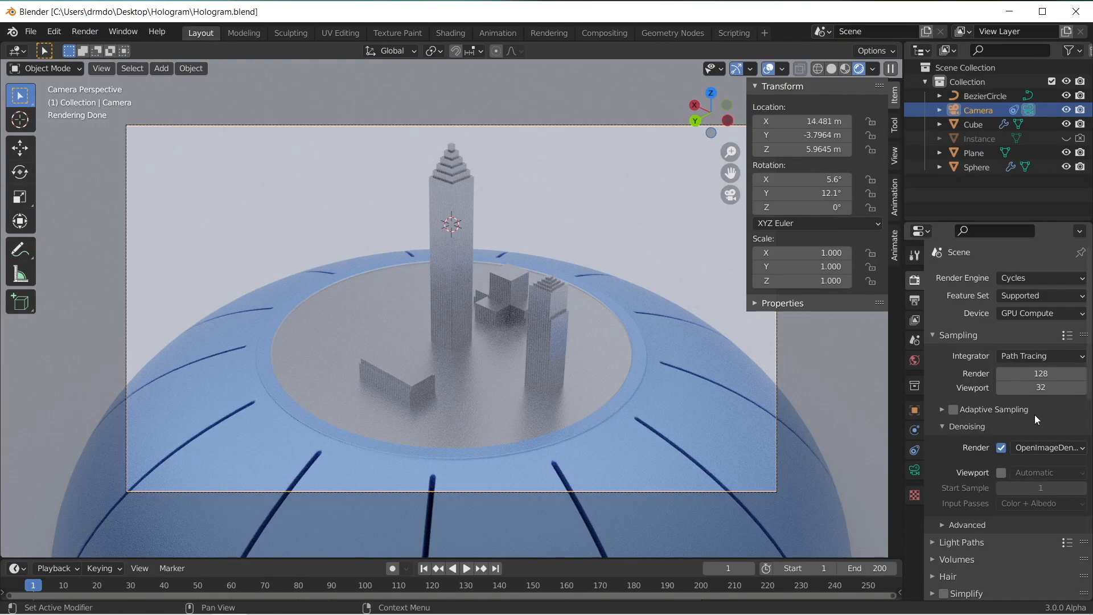
# Step: Lower the Cycles render samples to 32 and render the current frame again
pyautogui.click(1023, 371)
pyautogui.click(84, 31)
pyautogui.click(105, 47)
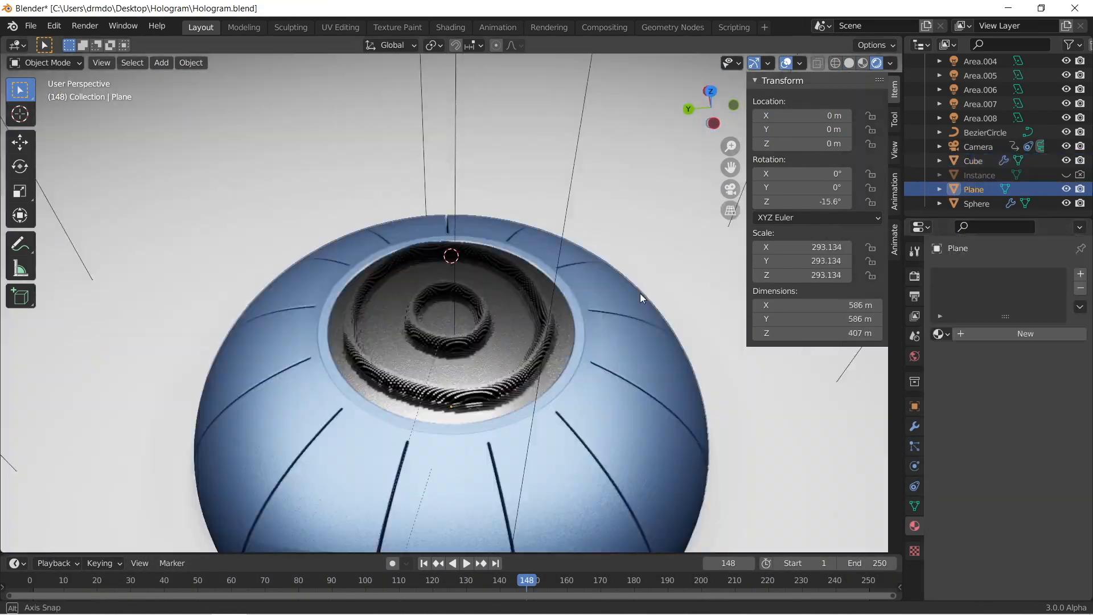
pyautogui.moveTo(640, 293); pyautogui.dragTo(570, 312, button='middle')
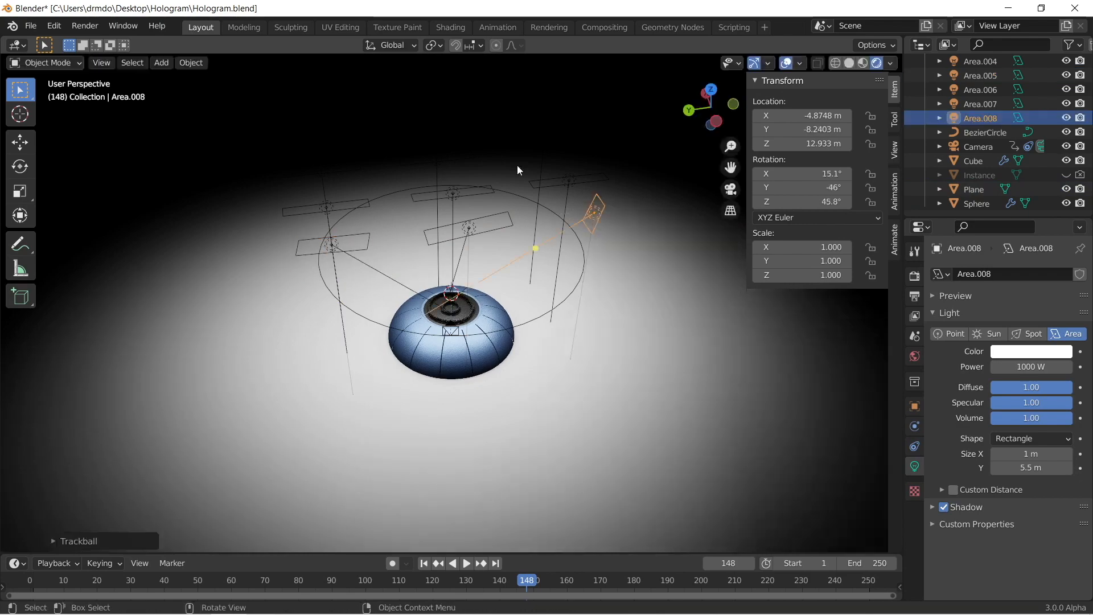
pyautogui.moveTo(517, 165); pyautogui.dragTo(541, 257, button='middle')
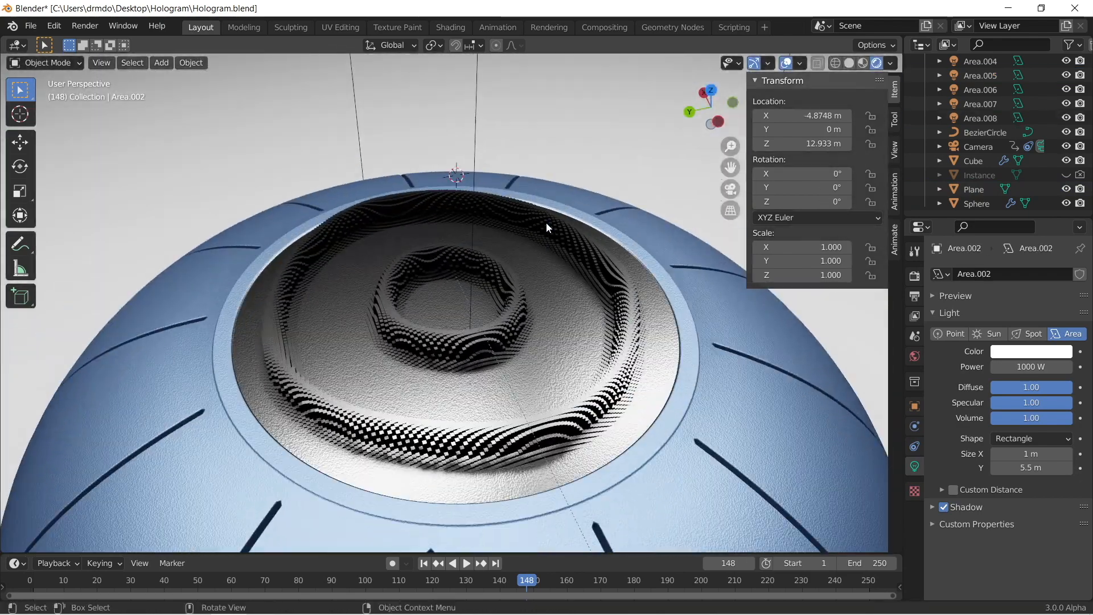
pyautogui.scroll(-6, 545, 223)
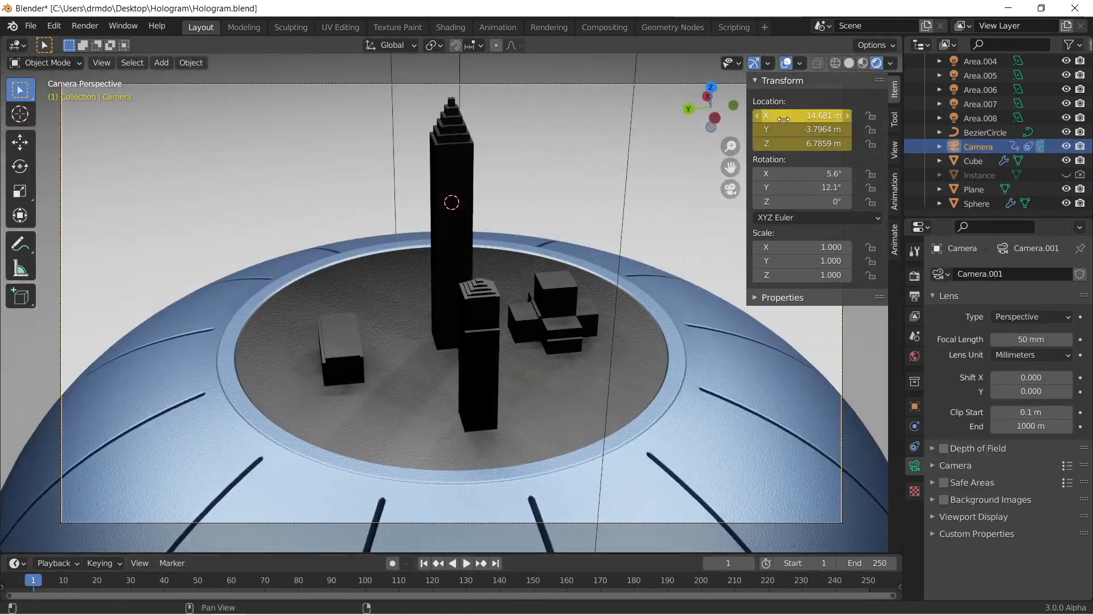
pyautogui.moveTo(784, 119); pyautogui.dragTo(860, 119)
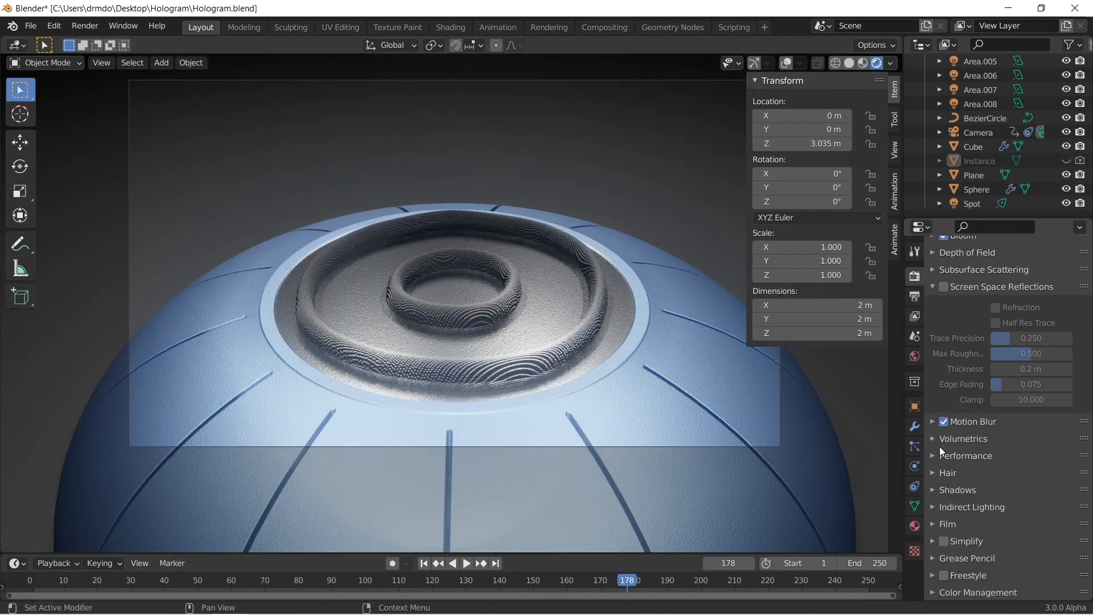
# Step: Open the Color Management settings and set the Look to High Contrast
pyautogui.click(939, 456)
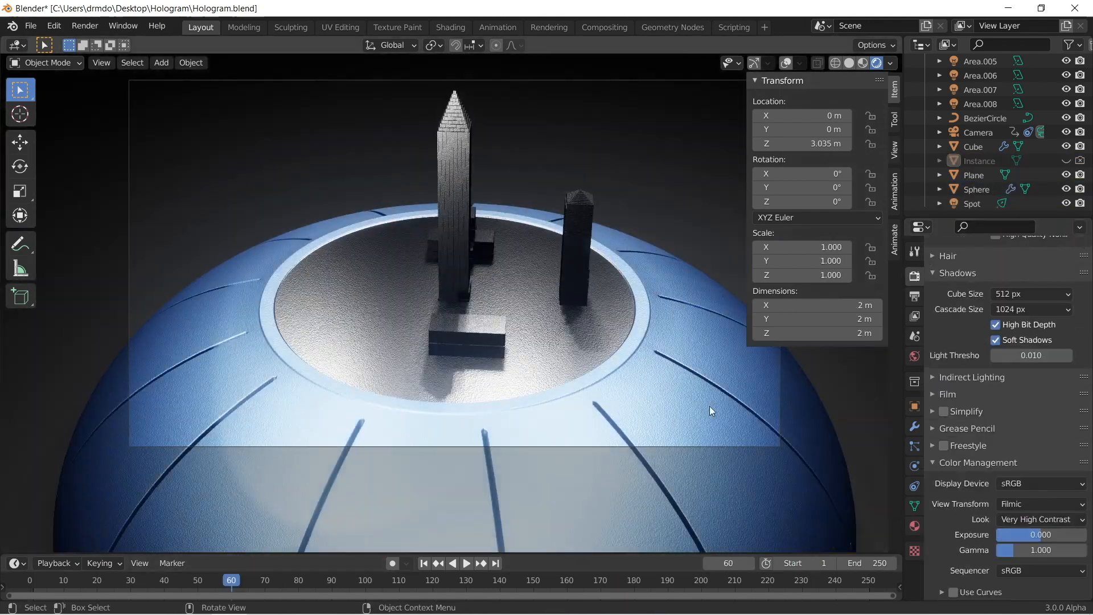
pyautogui.click(1039, 519)
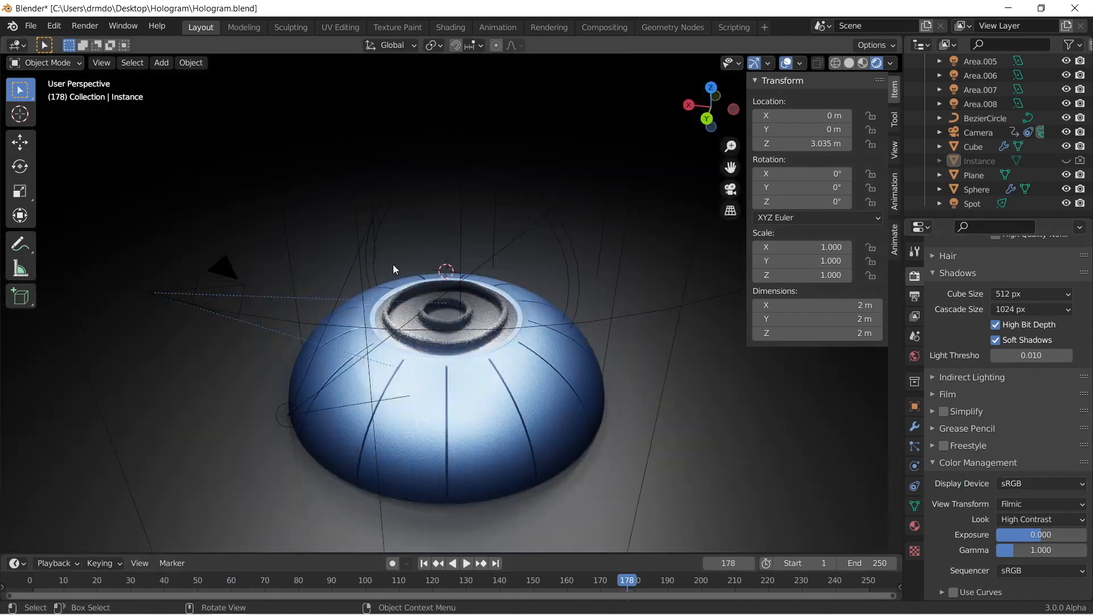